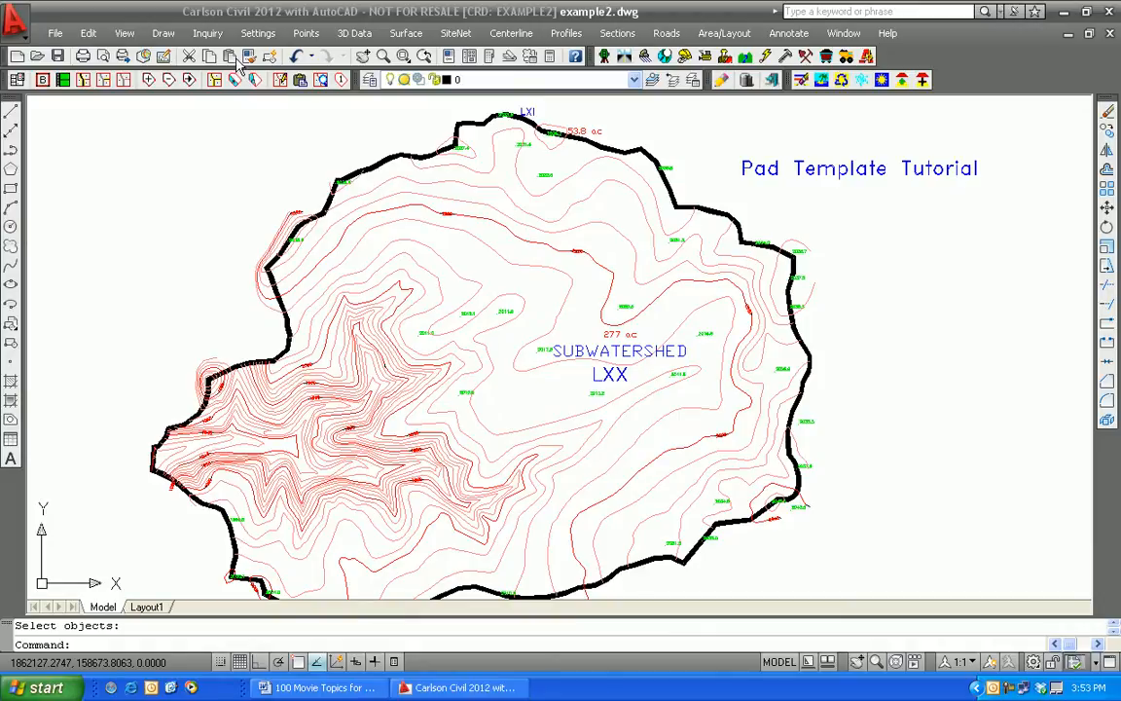
click(164, 33)
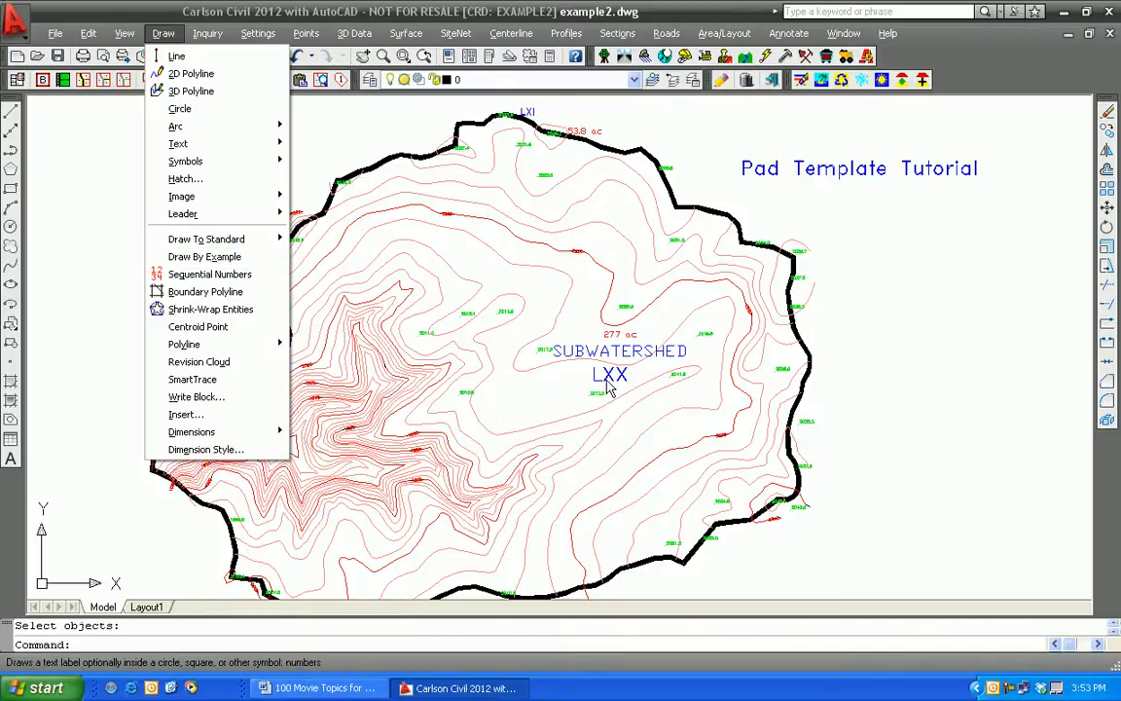
click(543, 380)
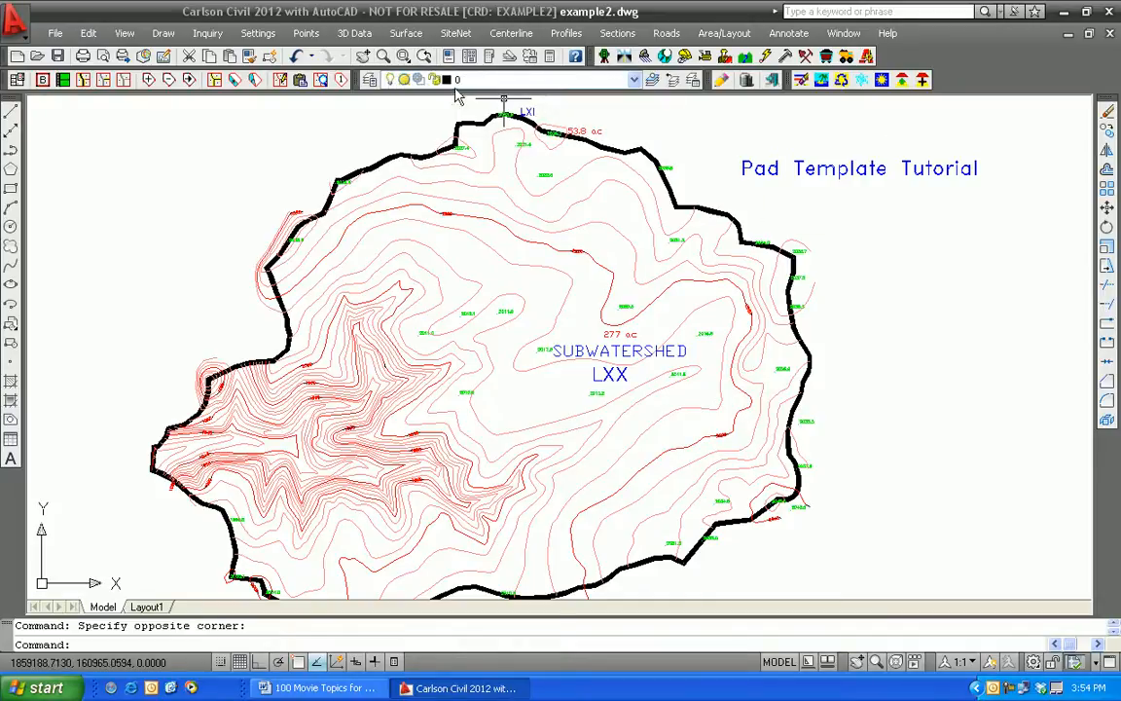
click(405, 35)
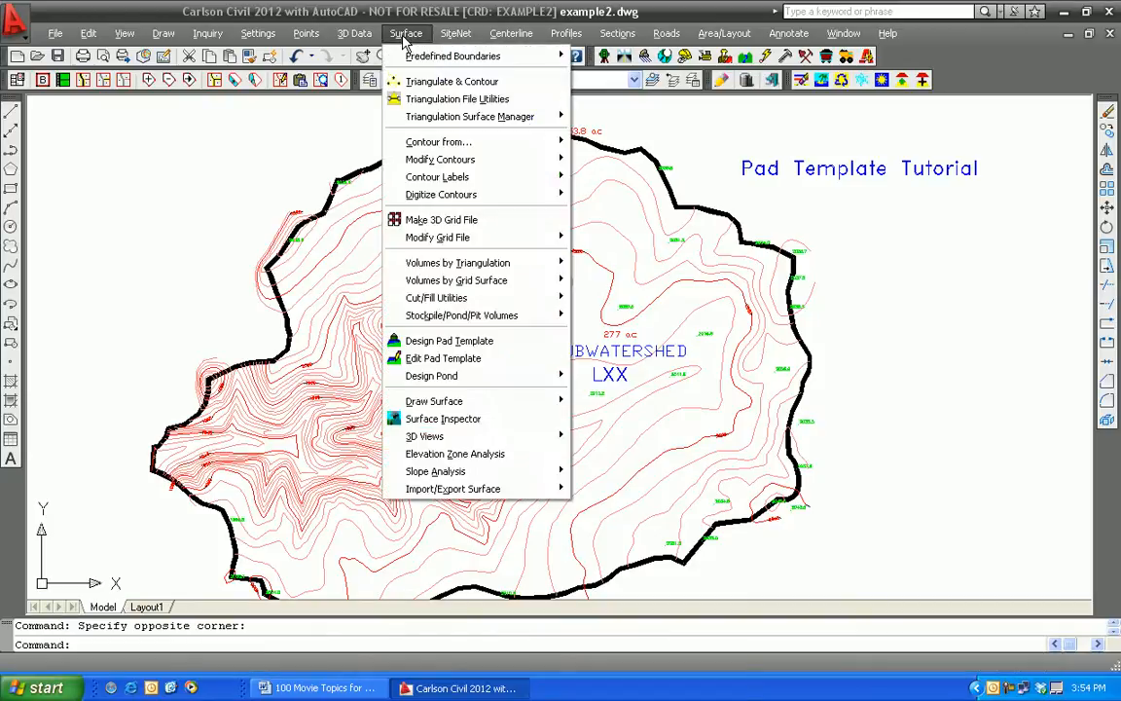
click(449, 342)
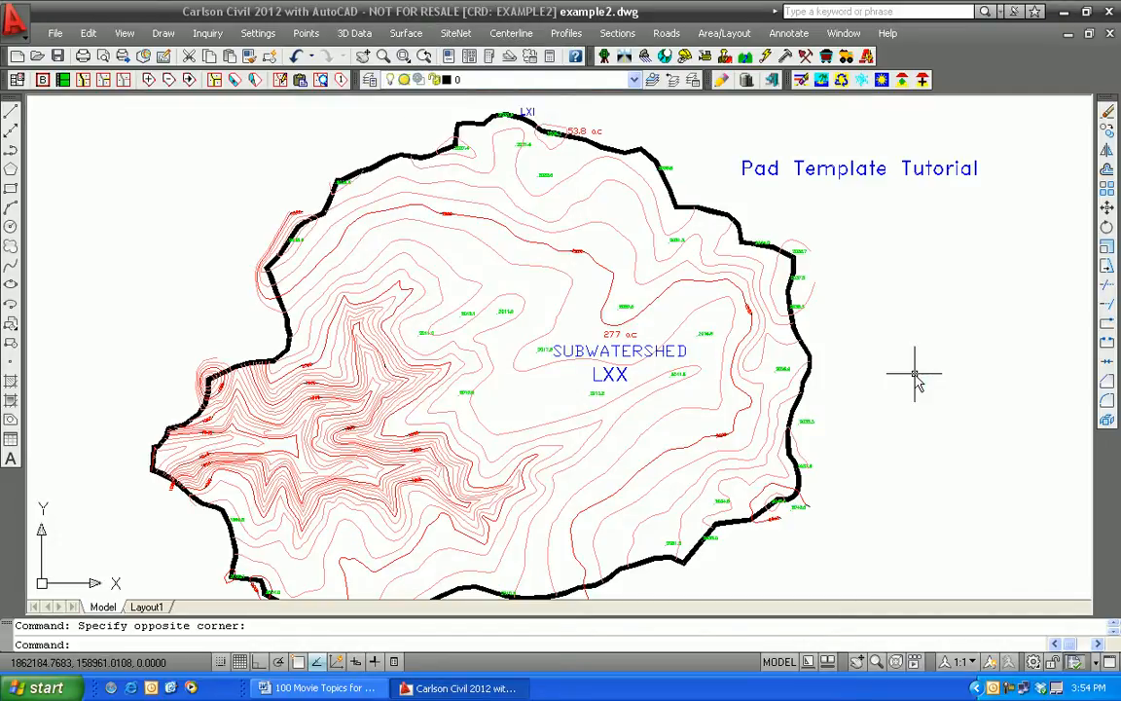
- Draw a small rectangle for the pad on the contours just southwest of the SUBWATERSHED LXX label
text(rectang)
key(Return)
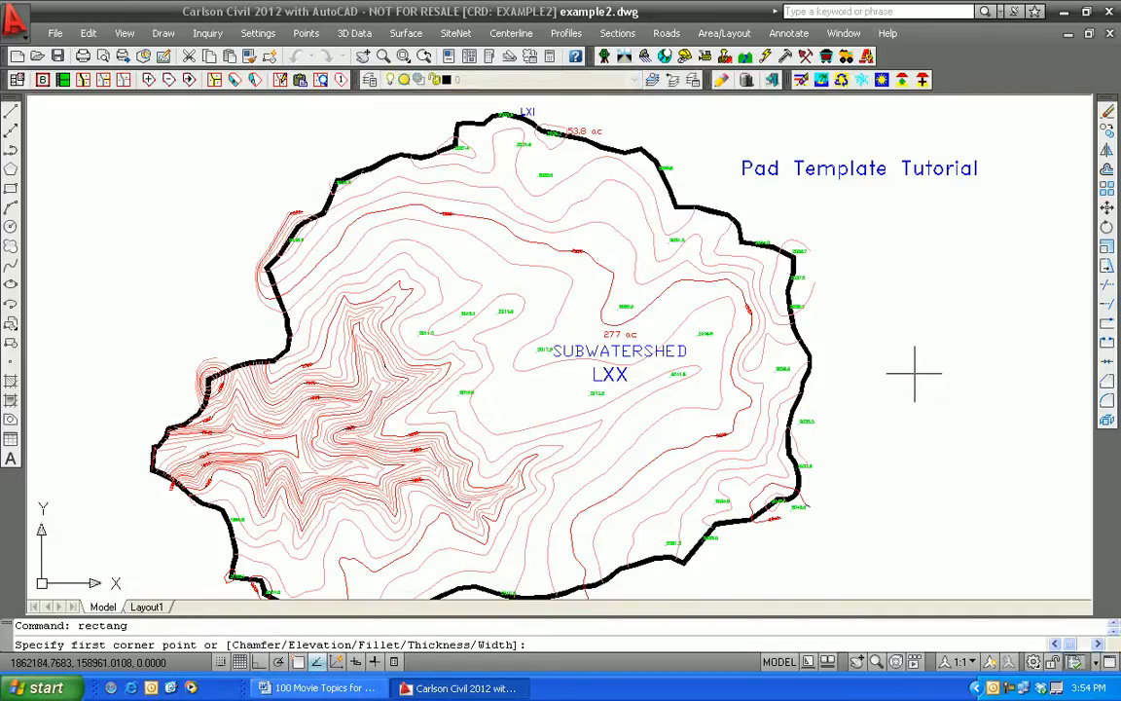
click(488, 418)
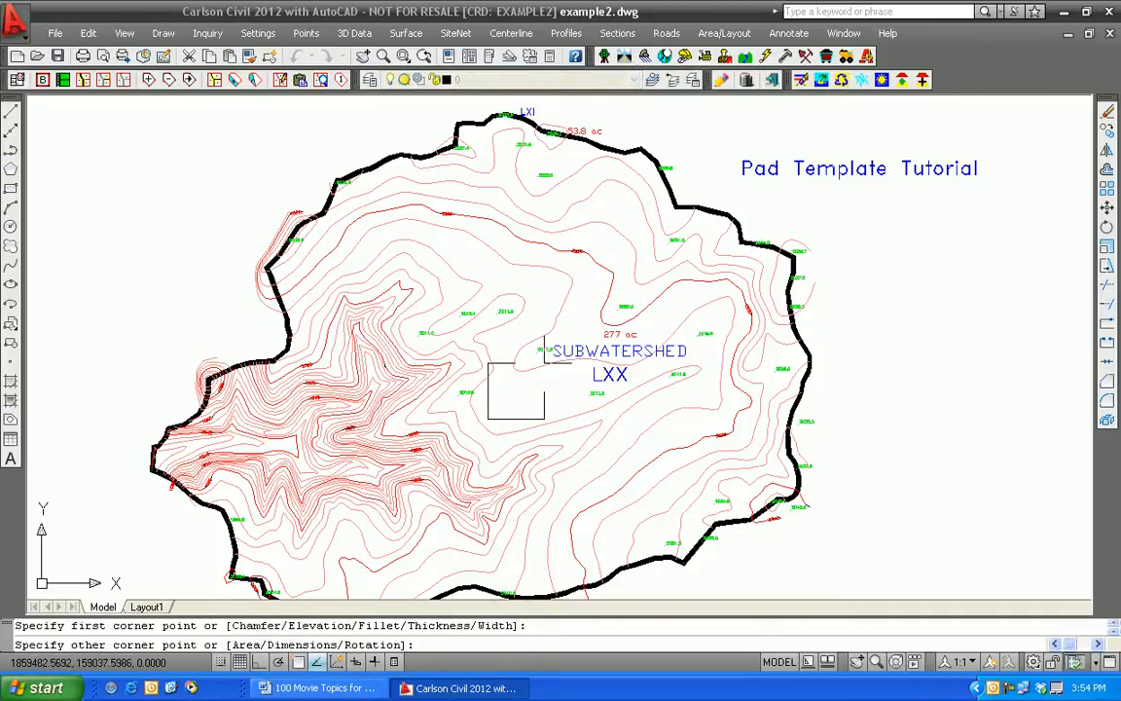
click(567, 371)
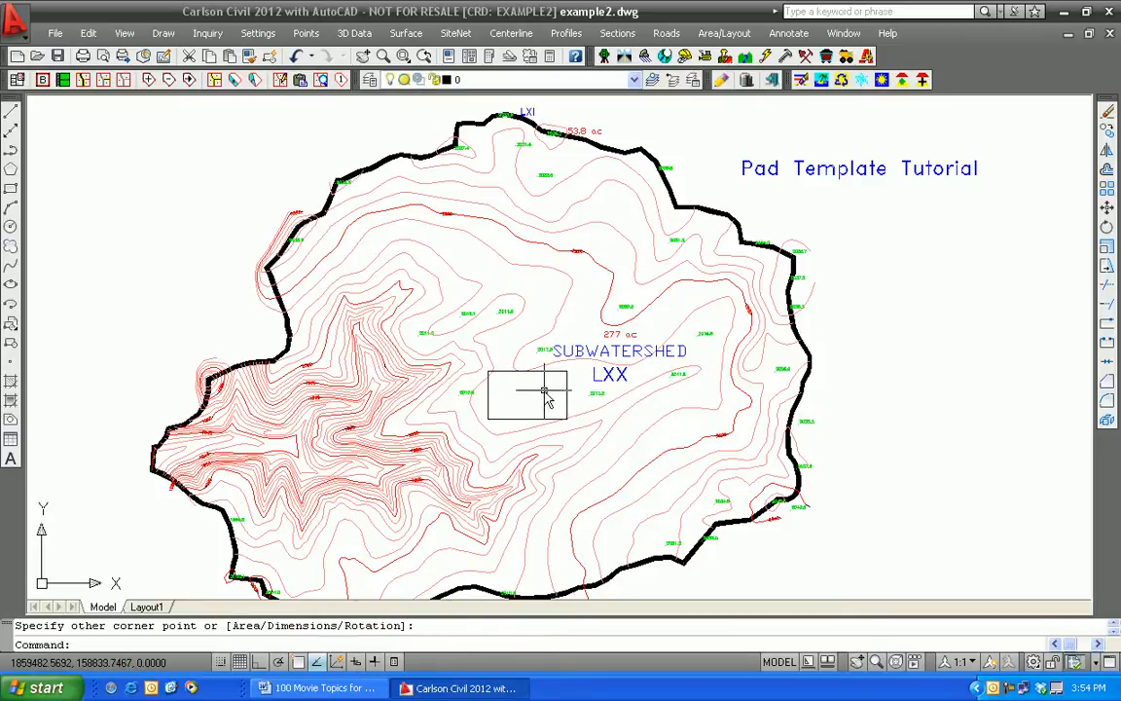
- Start Design Pad Template with a surface file as slope target and Write Final Surface set to Prompt
scroll(547, 399, up, 5)
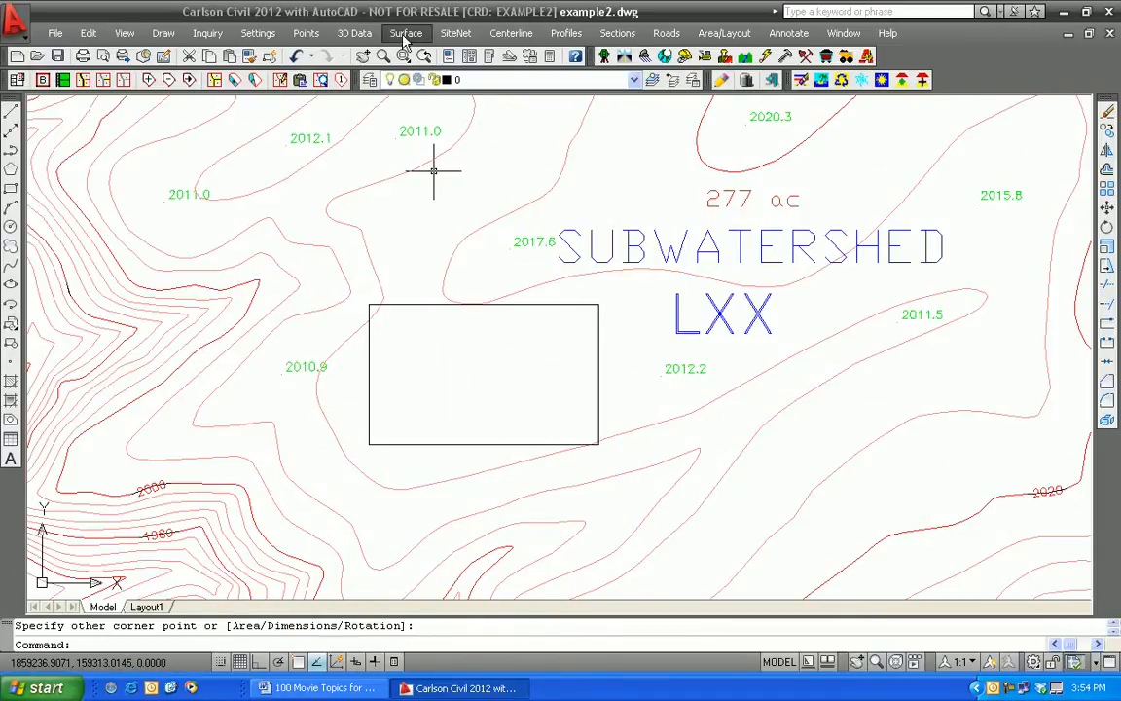
click(406, 33)
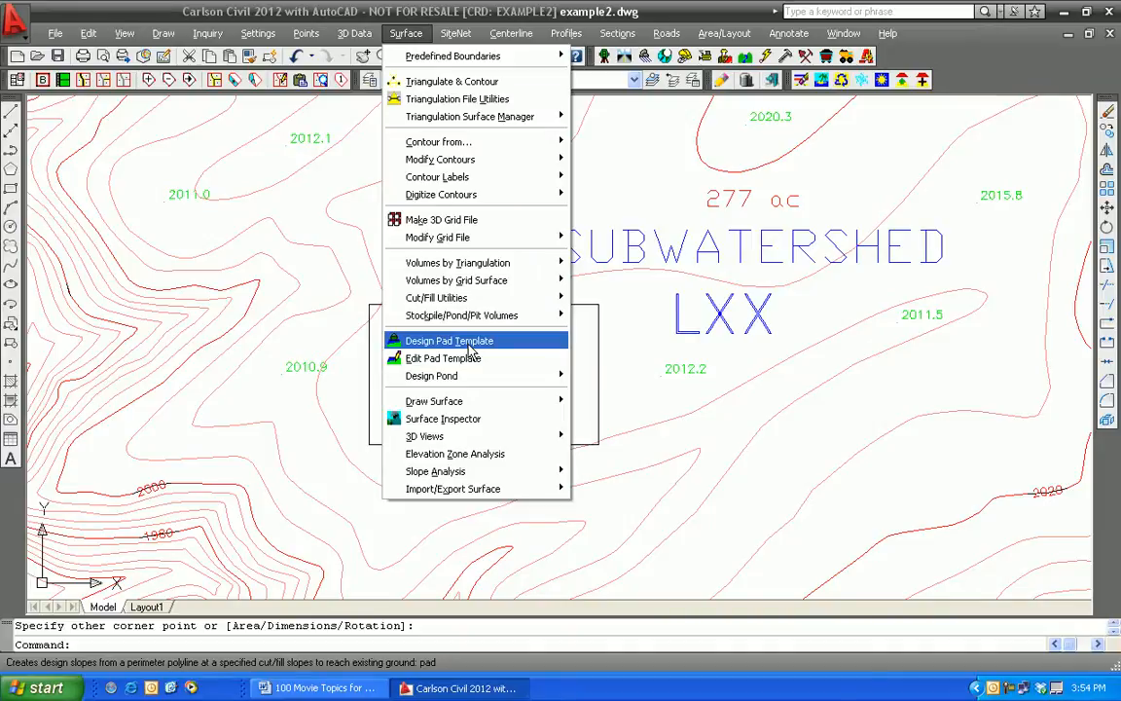
click(472, 348)
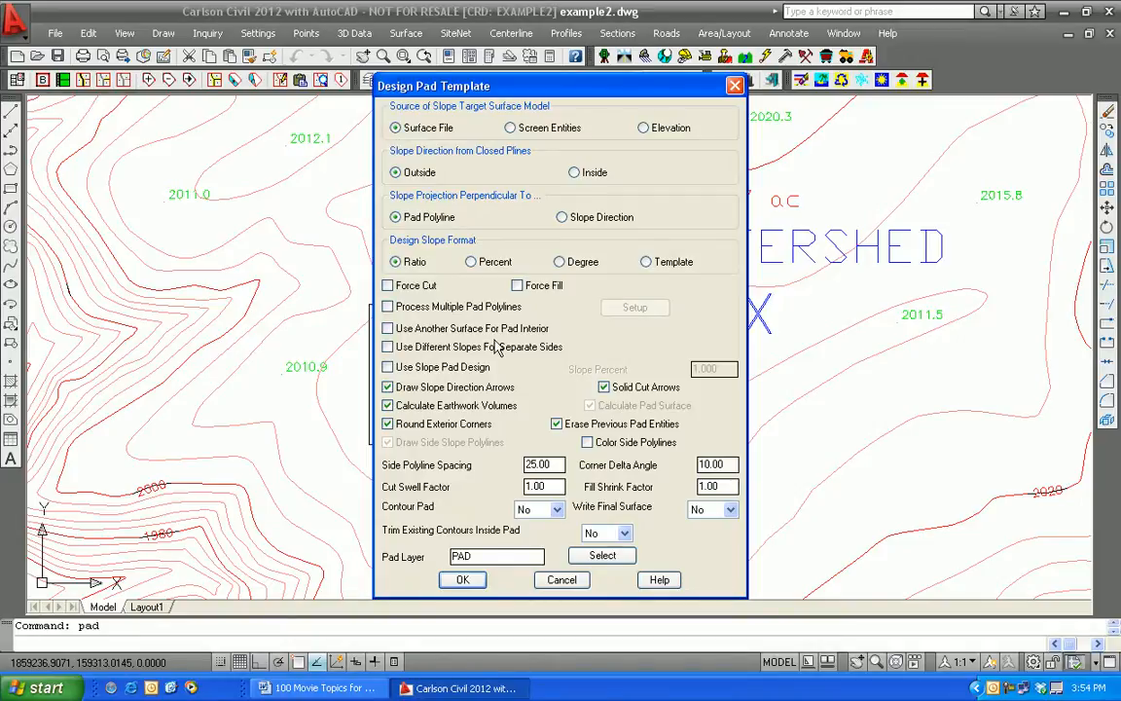
click(731, 508)
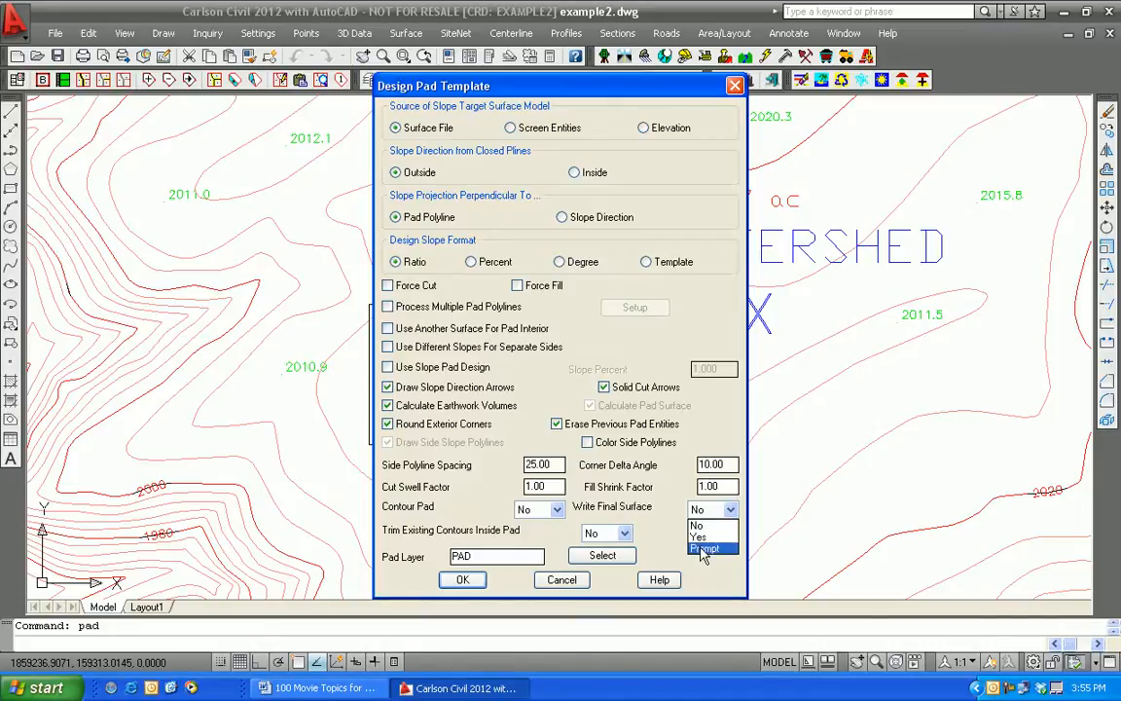
click(703, 551)
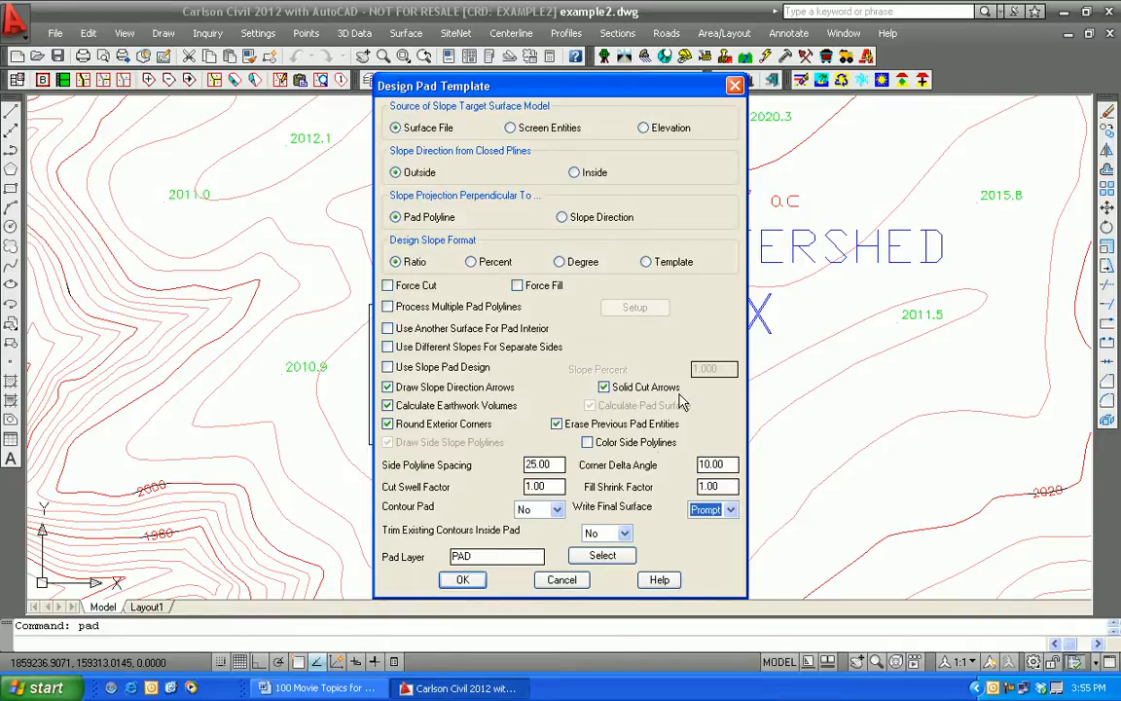
click(463, 580)
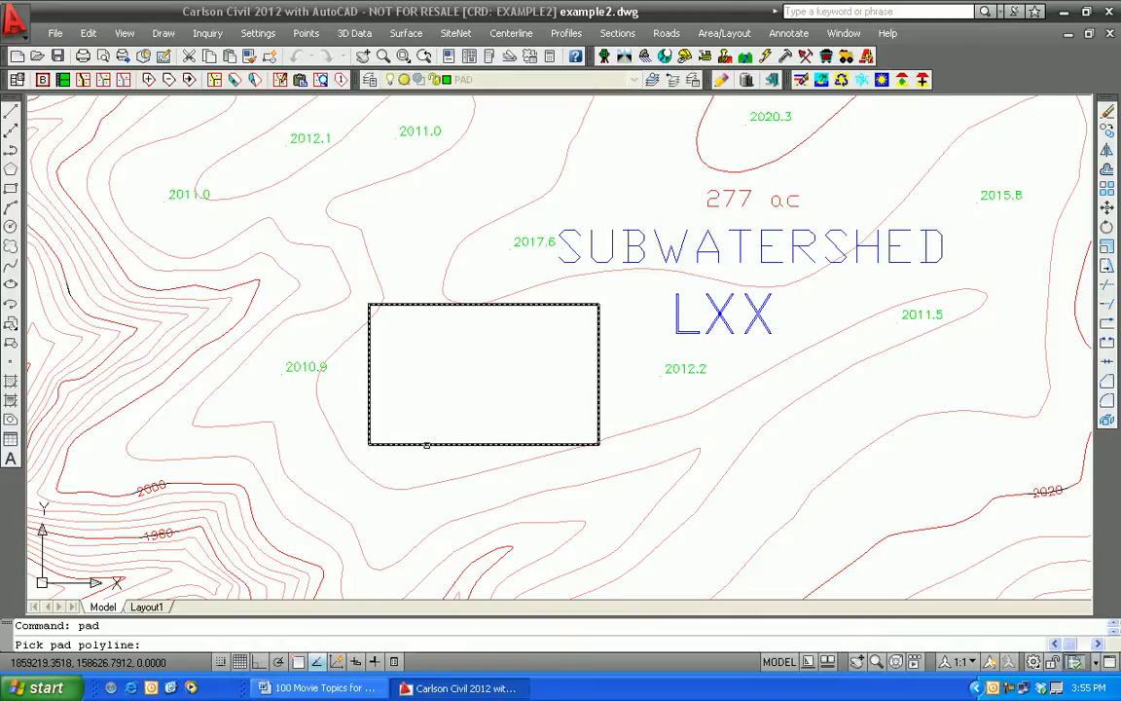
- Use the rectangle as pad polyline and Example2.tin as target surface, with fill and cut outslope ratios of 3 and arrow size 5
click(426, 445)
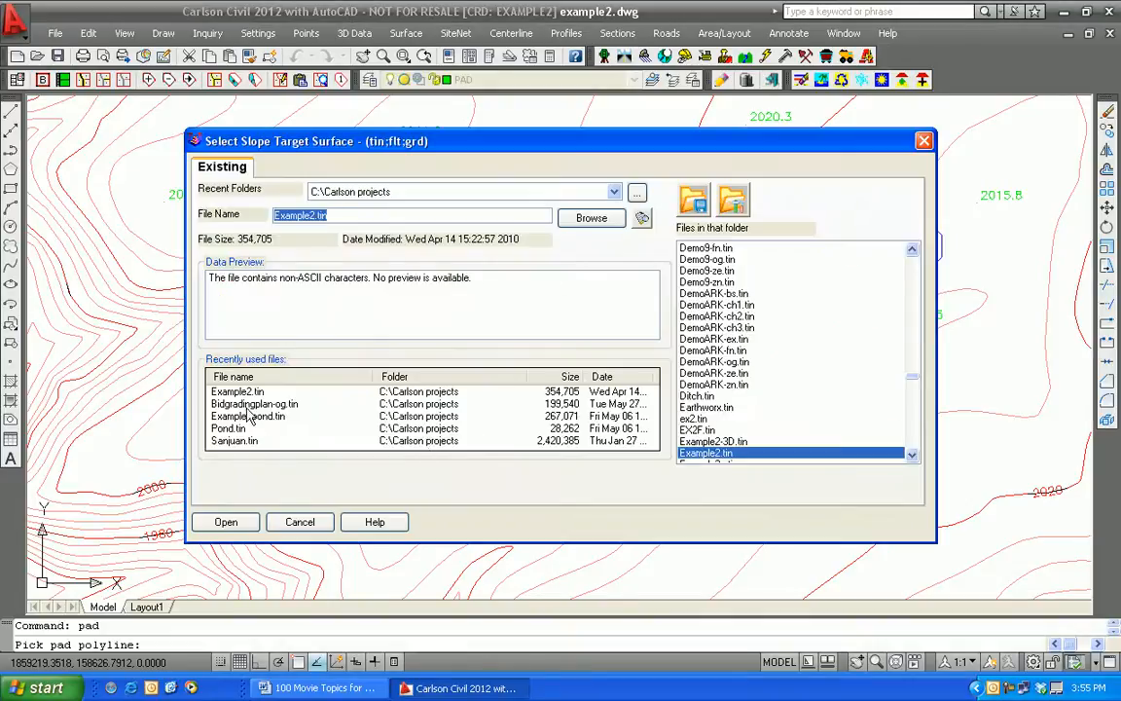
click(226, 521)
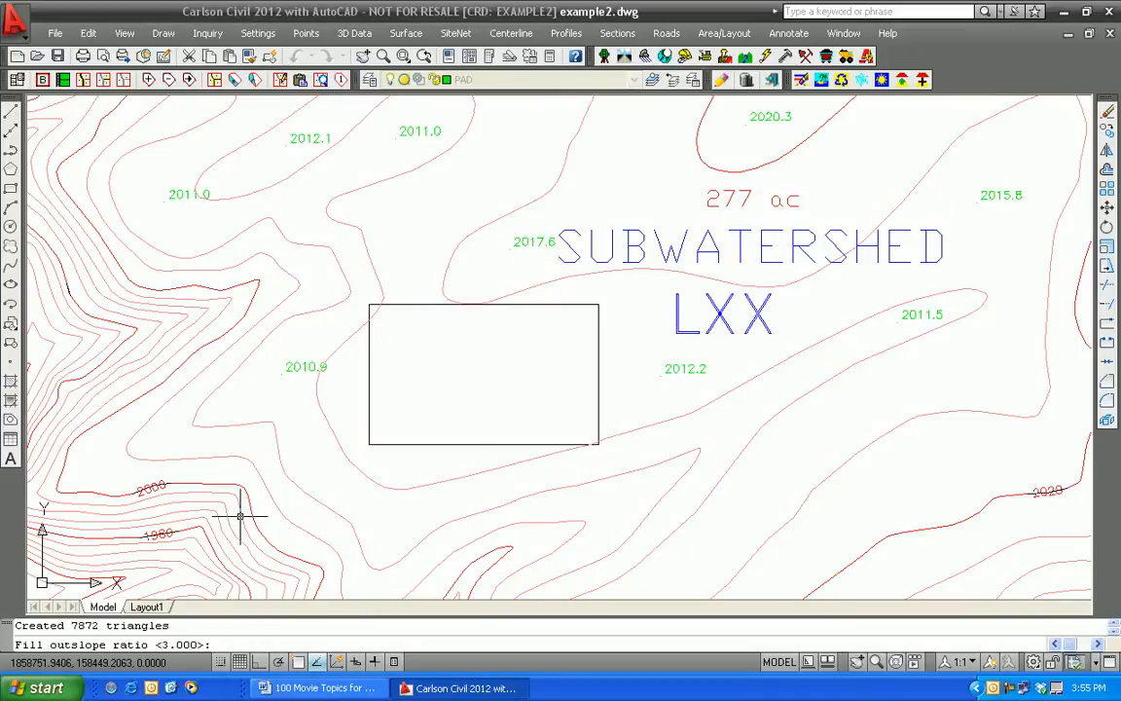
key(Return)
key(Return)
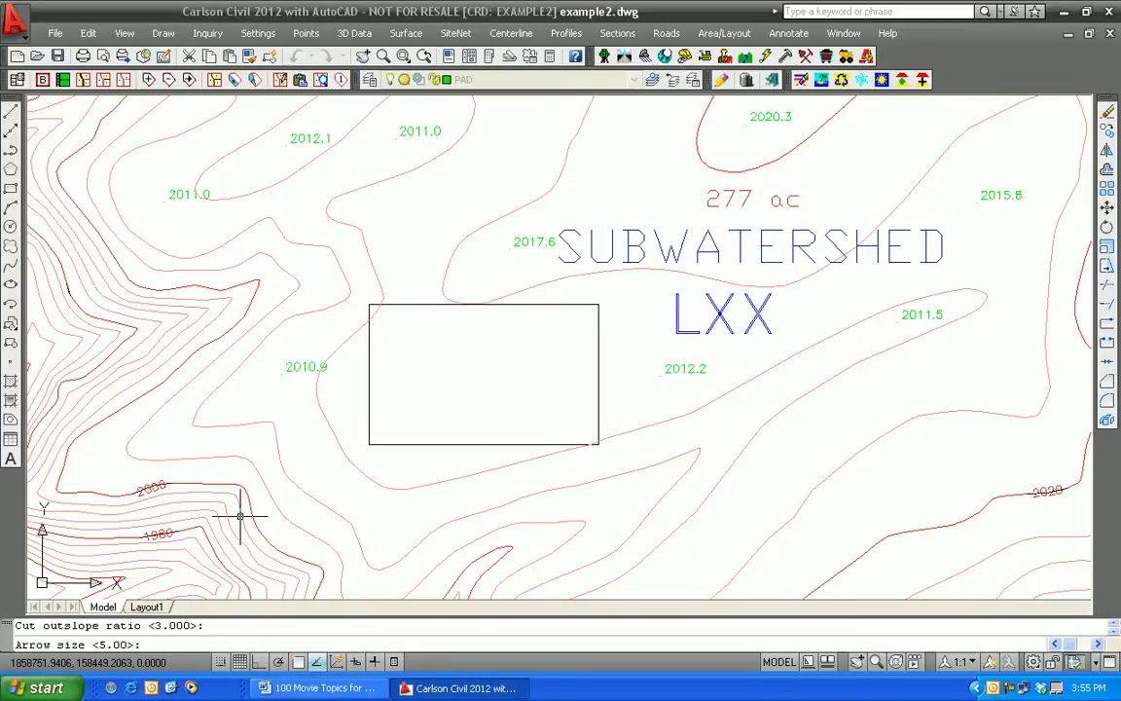
key(Return)
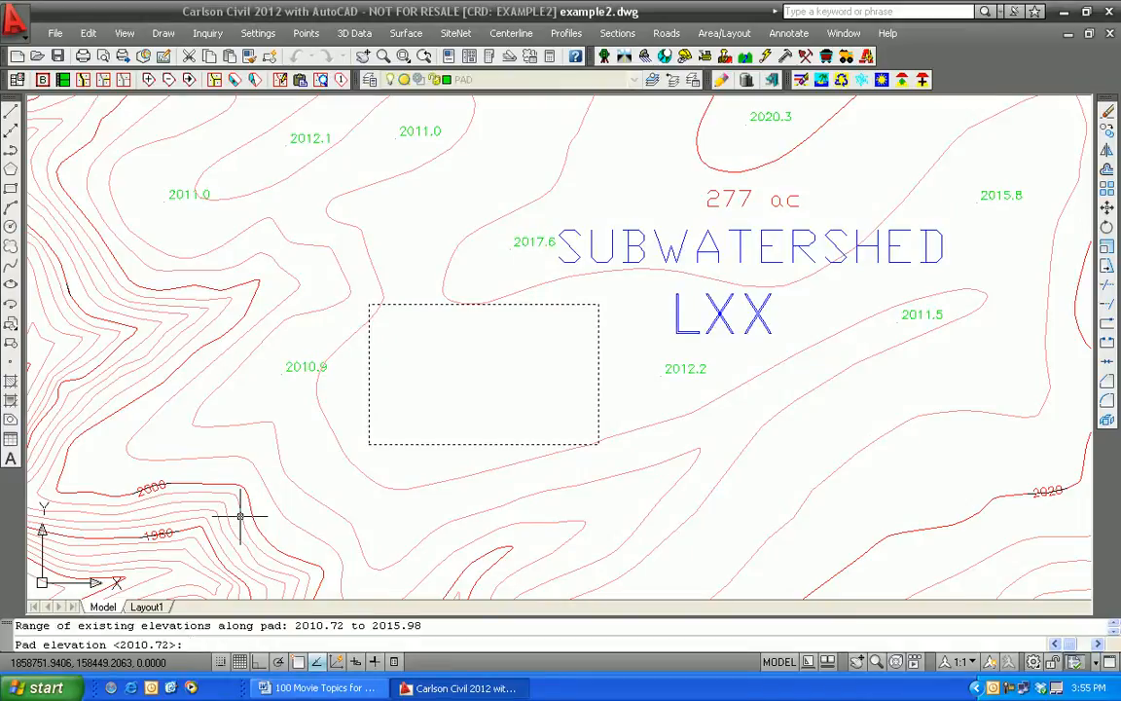
- Set the pad elevation to 1990, dismiss the earthwork report and keep the design without adjusting parameters
text(1990)
key(Return)
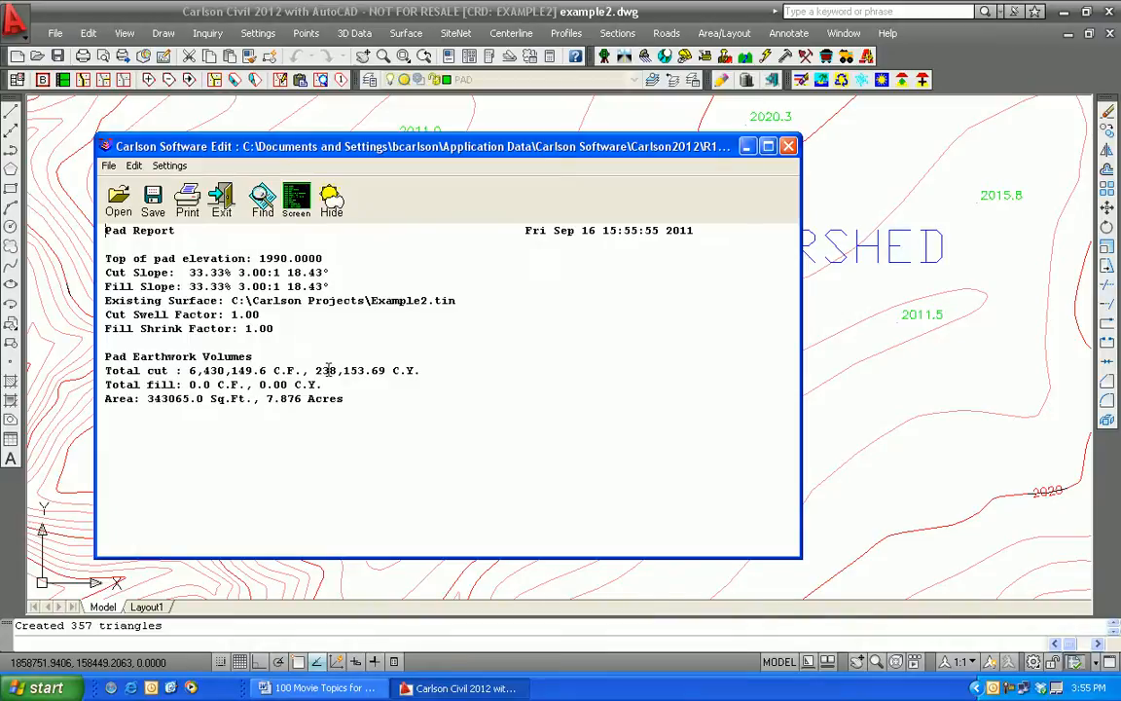
click(221, 204)
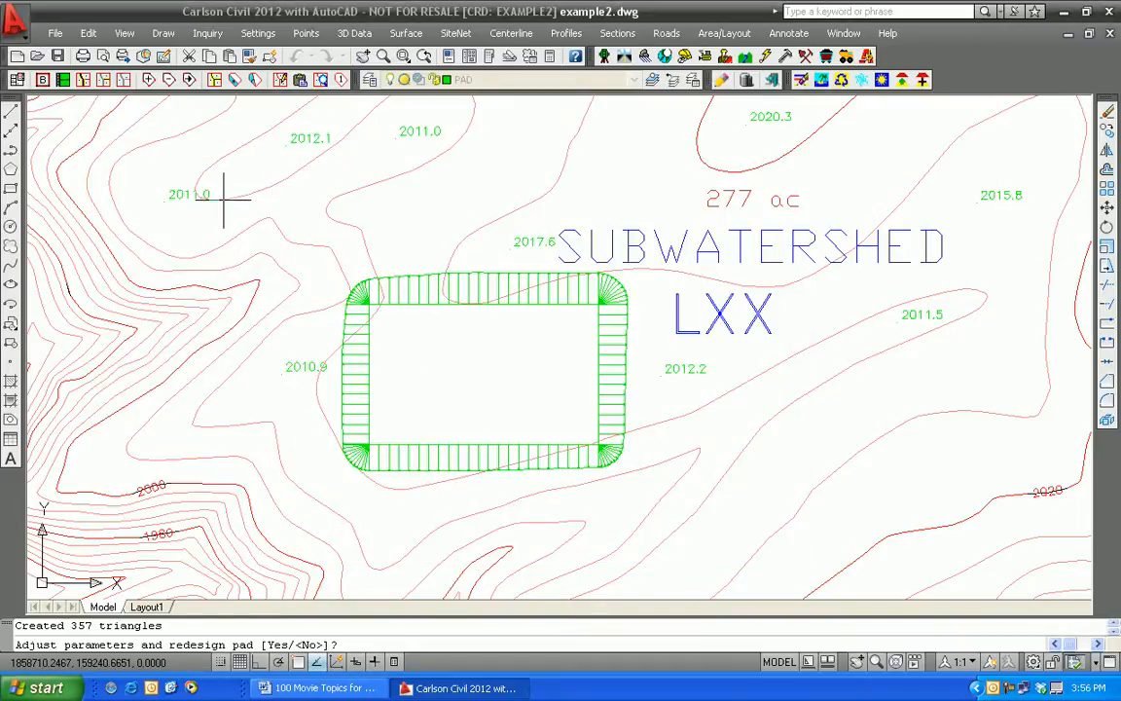
text(n)
key(Return)
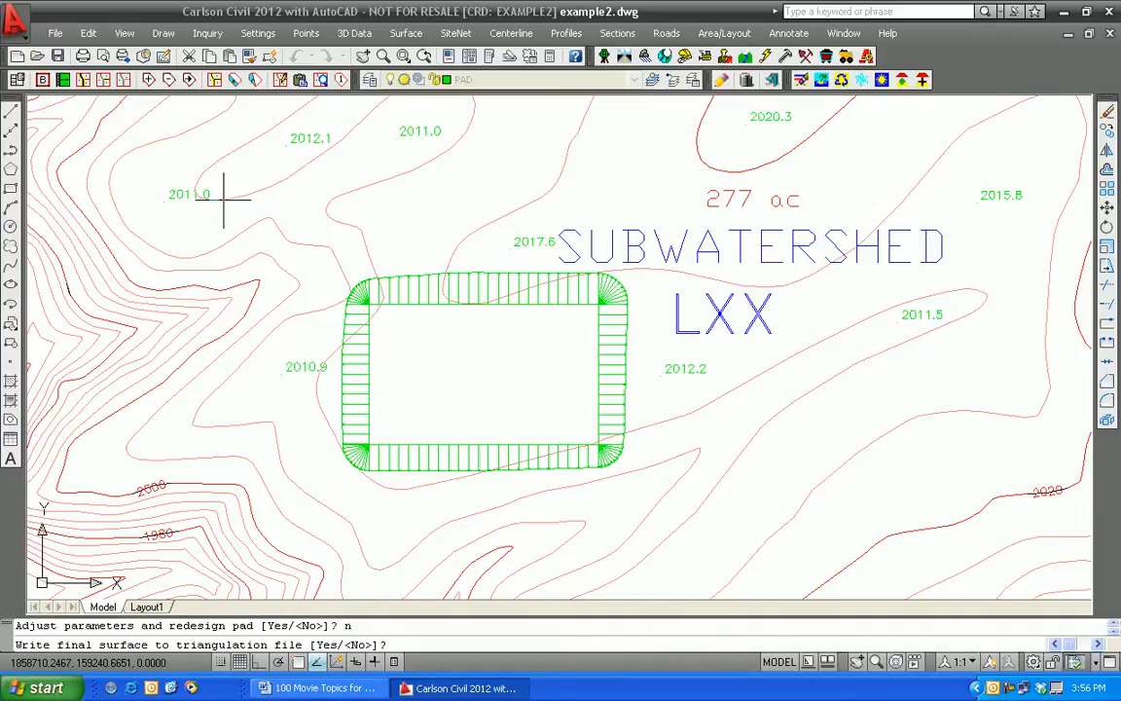
- Write the final surface, merged with the target surface, to the triangulation file Example2a, replacing the existing file
text(y)
key(Return)
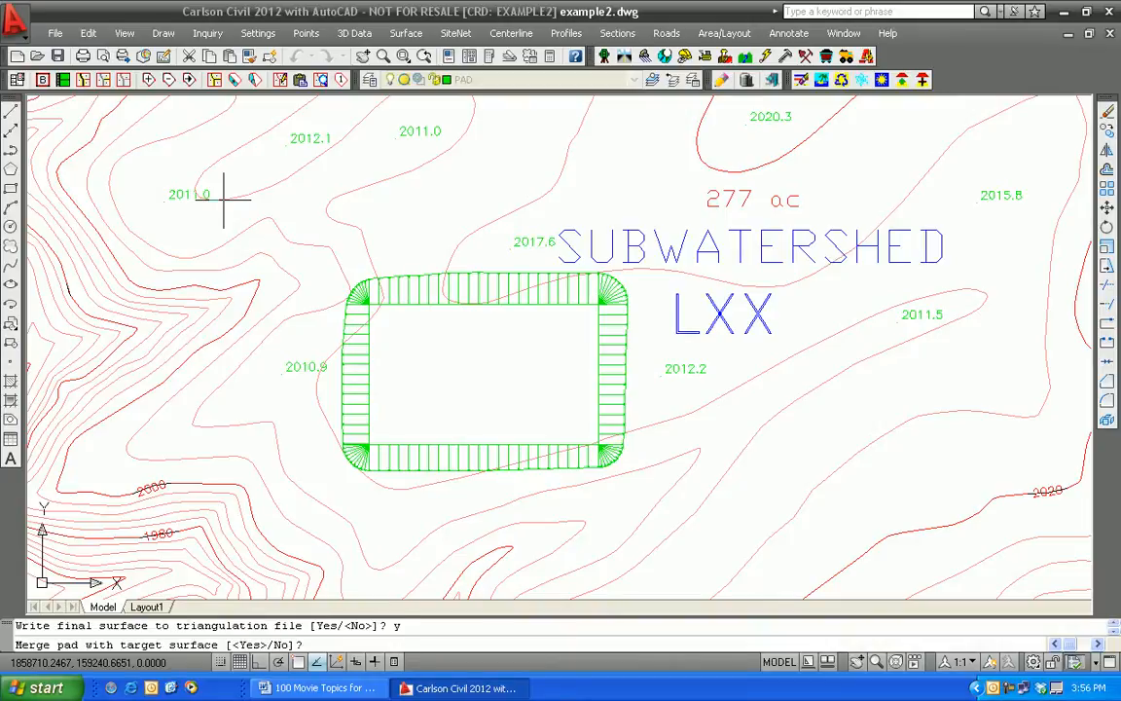
text(y)
key(Return)
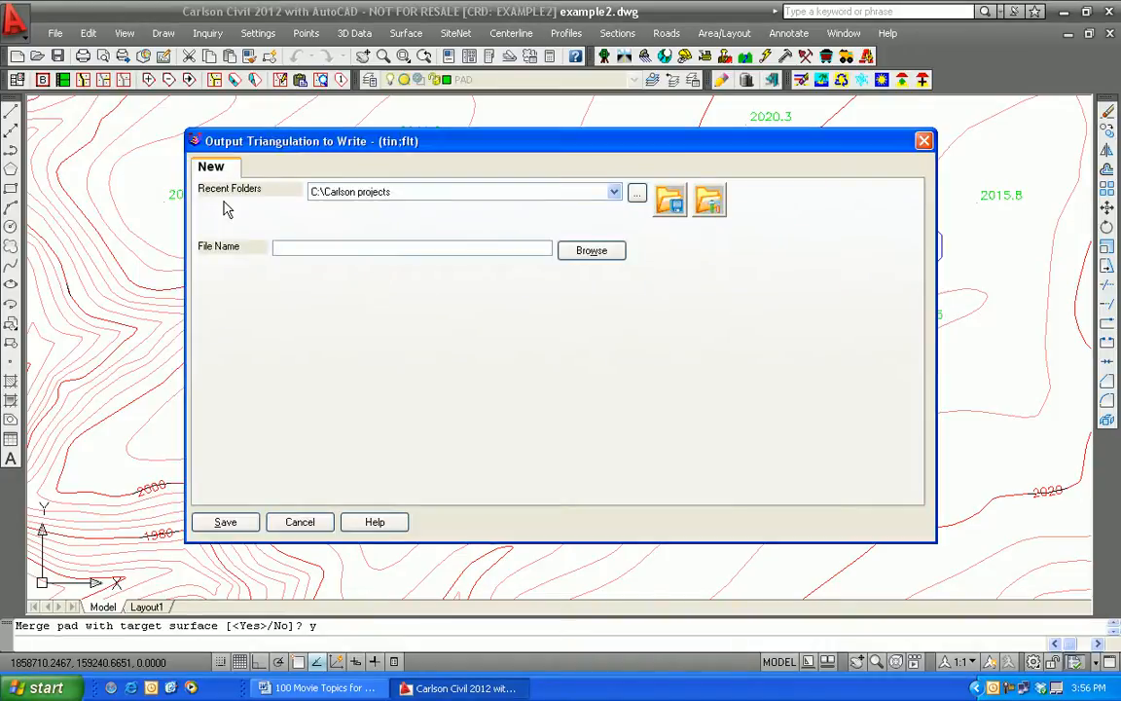
text(Example2a)
click(234, 526)
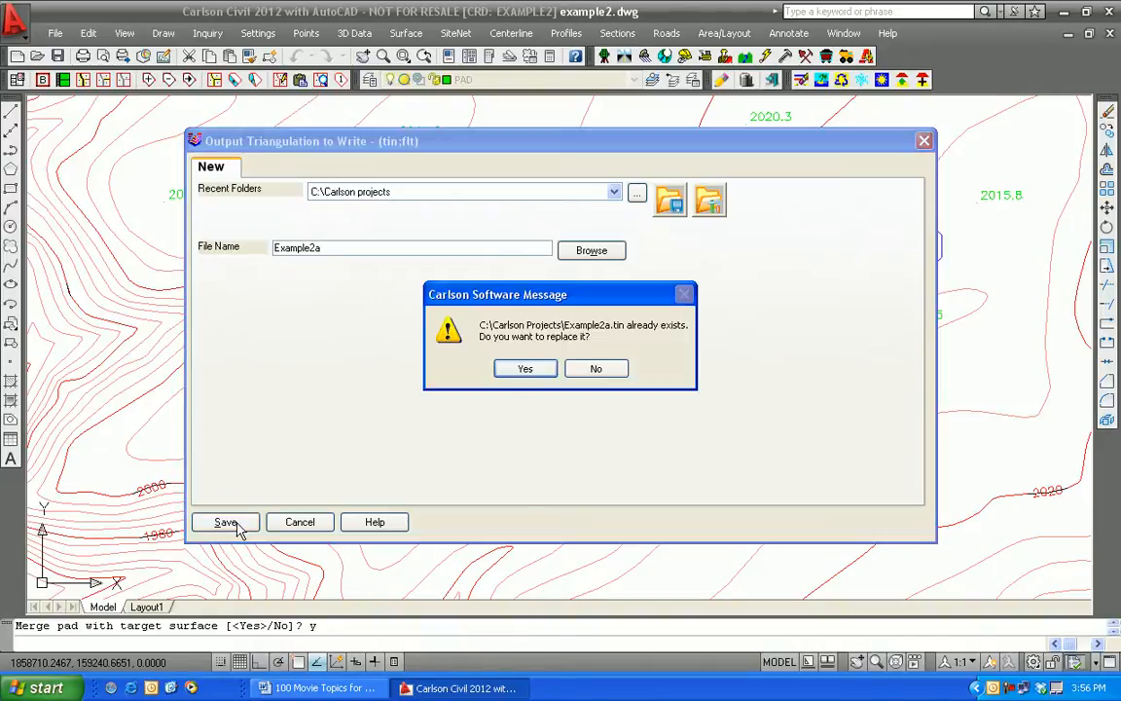
click(521, 370)
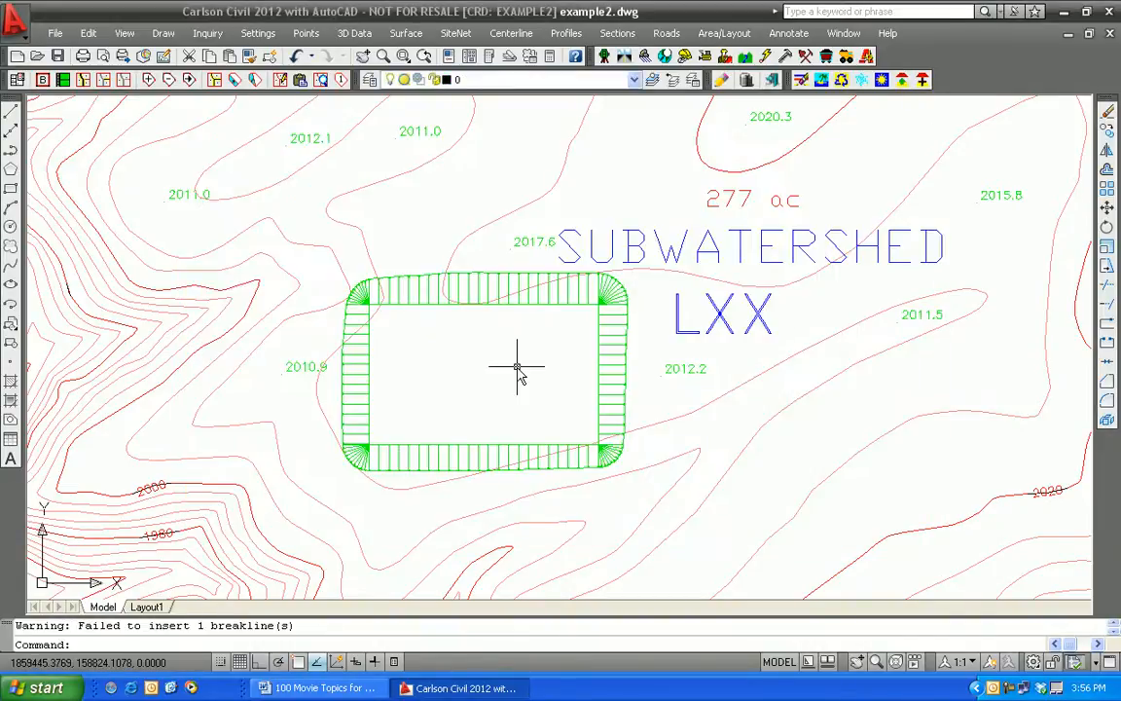
- Open the pad and its surrounding contours in the 3D viewer
click(124, 33)
click(167, 160)
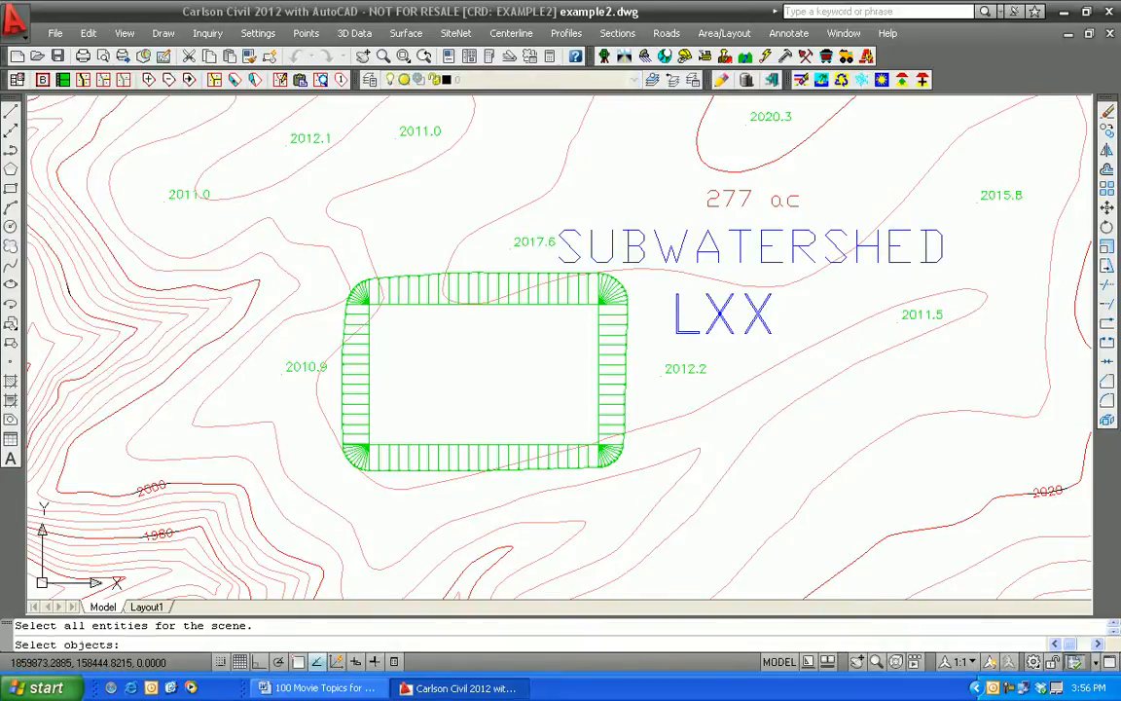
click(696, 532)
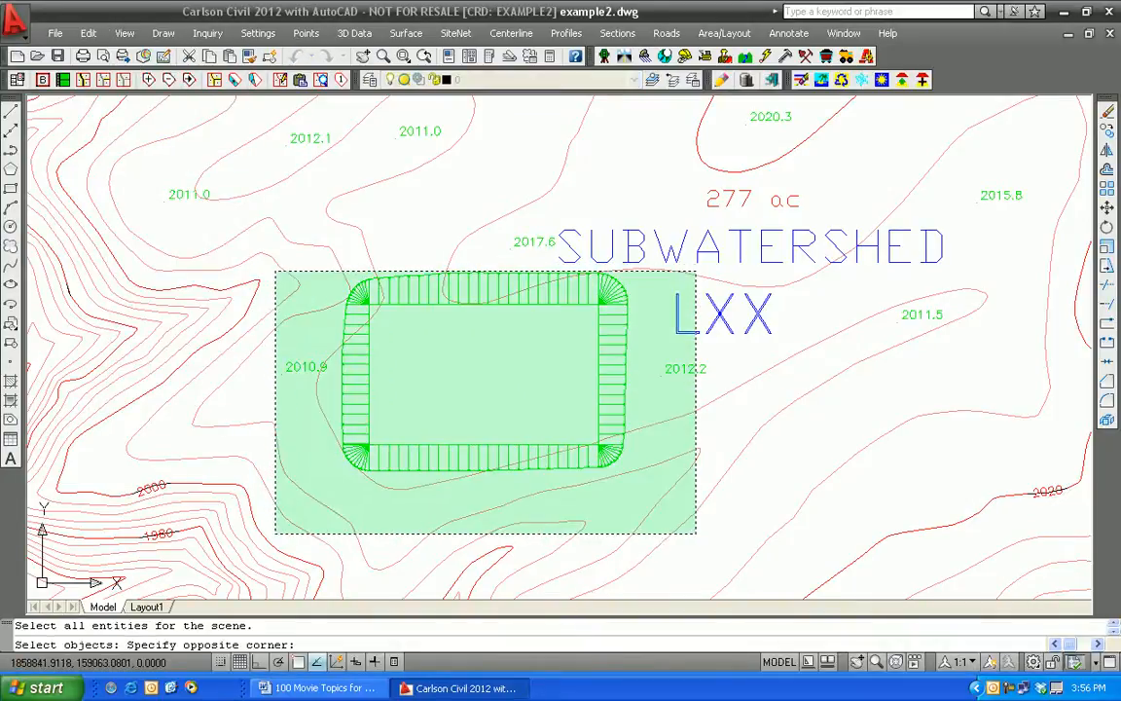
click(274, 266)
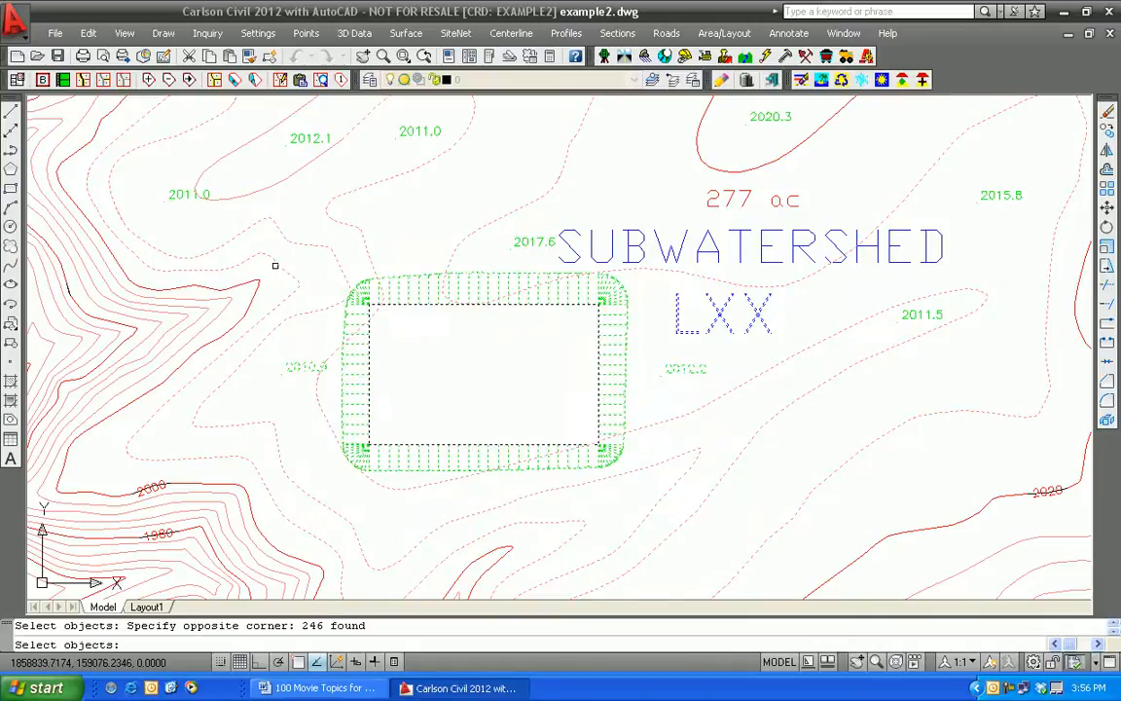
key(Return)
- Examine the pad's side slopes in 3D from an oblique close-up at a vertical scale of 3, and close the viewer
drag(453, 255, 446, 393)
click(1003, 146)
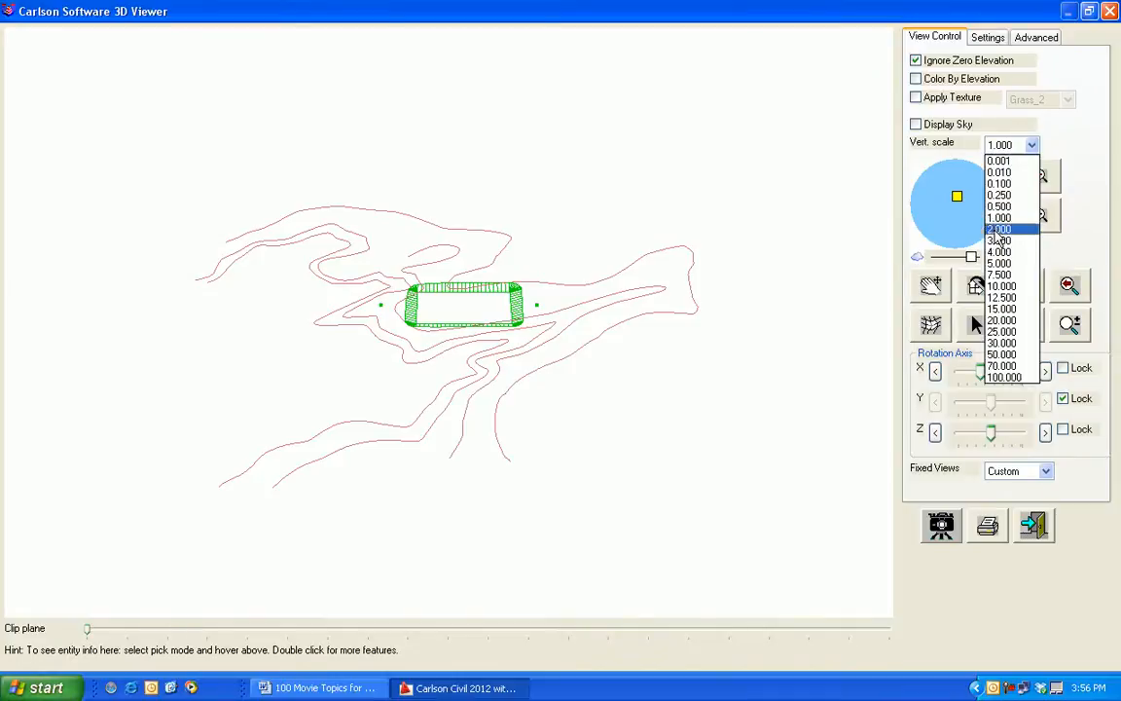
click(1000, 240)
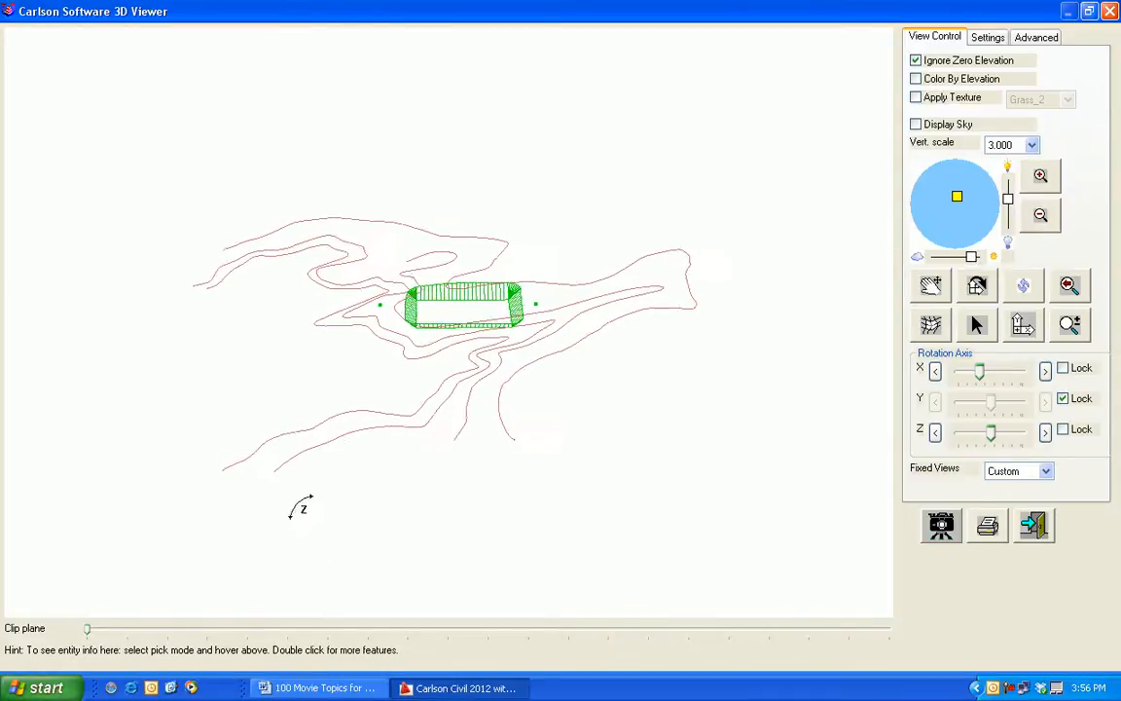
drag(288, 504, 503, 505)
drag(485, 358, 437, 328)
scroll(438, 328, up, 5)
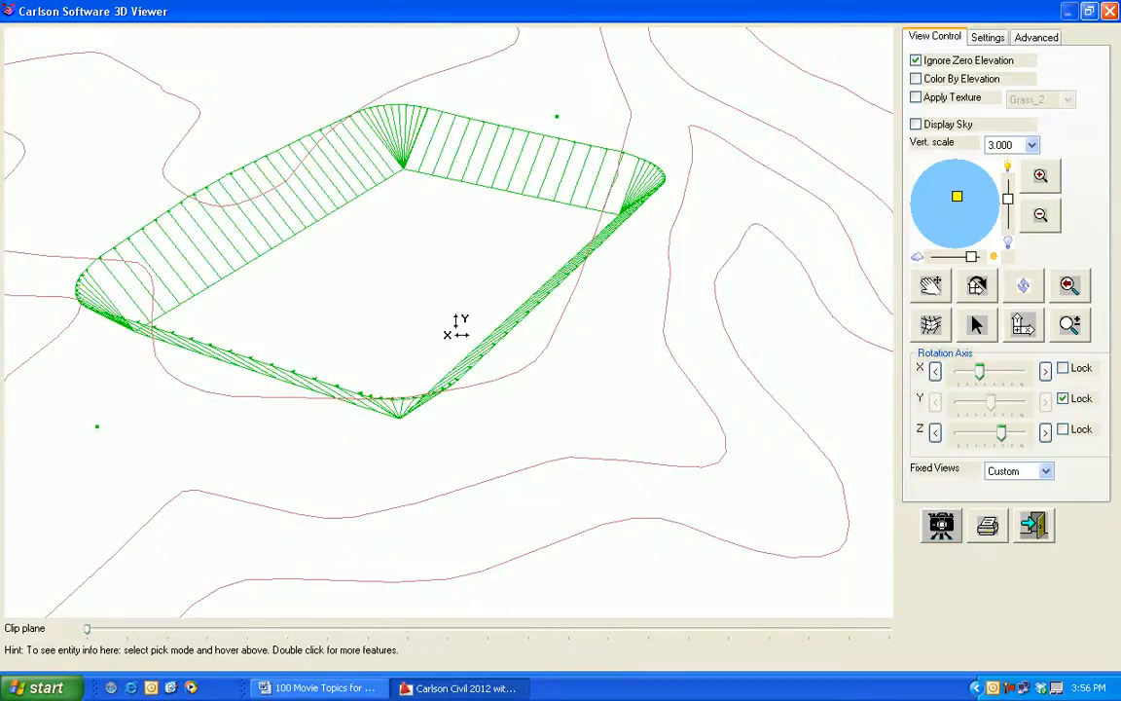
click(1035, 526)
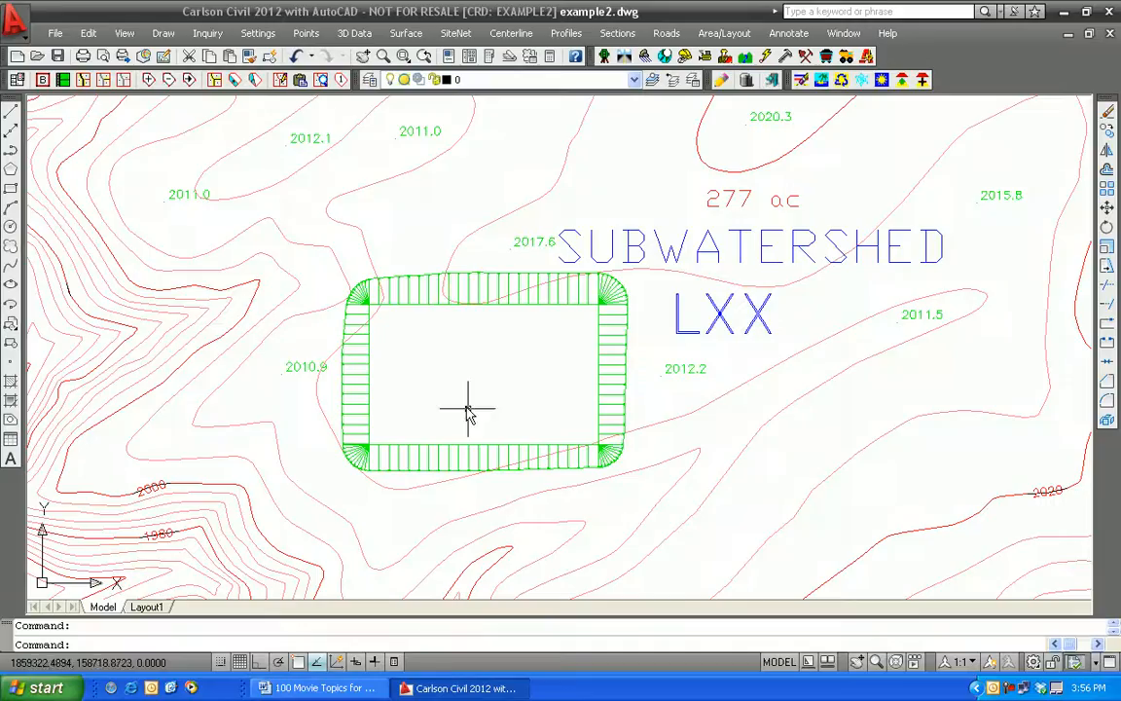
- Try to erase the green inner rectangle of the pad, and undo the erasure
scroll(476, 330, up, 4)
scroll(476, 203, up, 2)
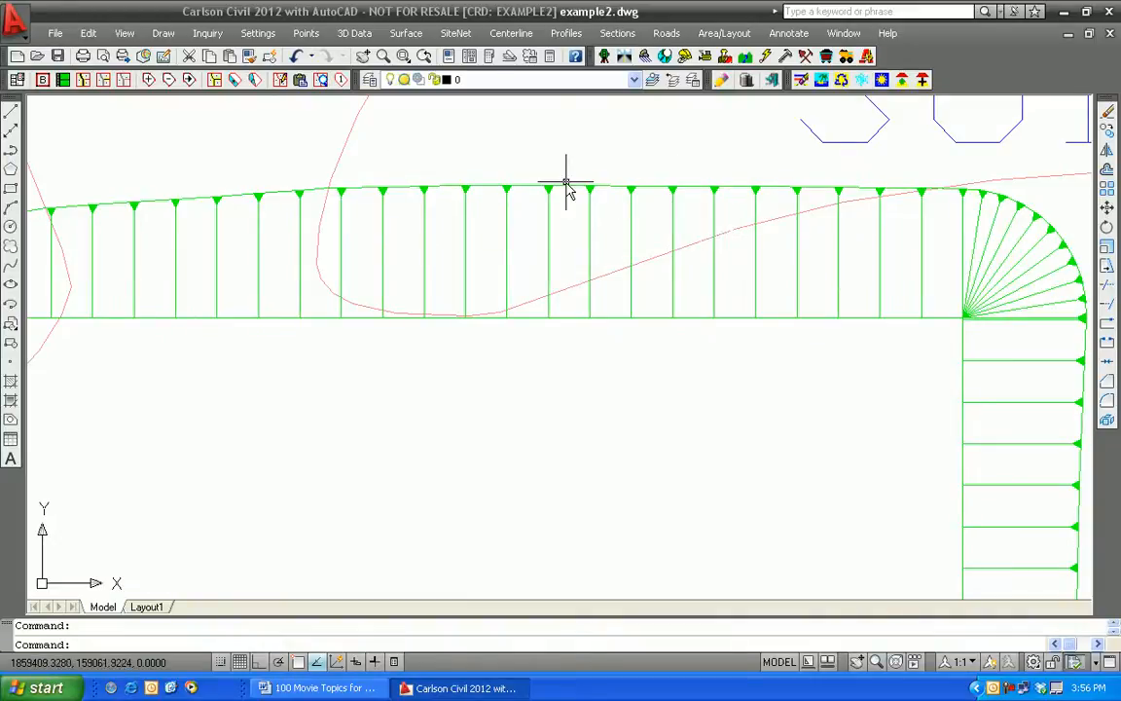
scroll(458, 282, down, 5)
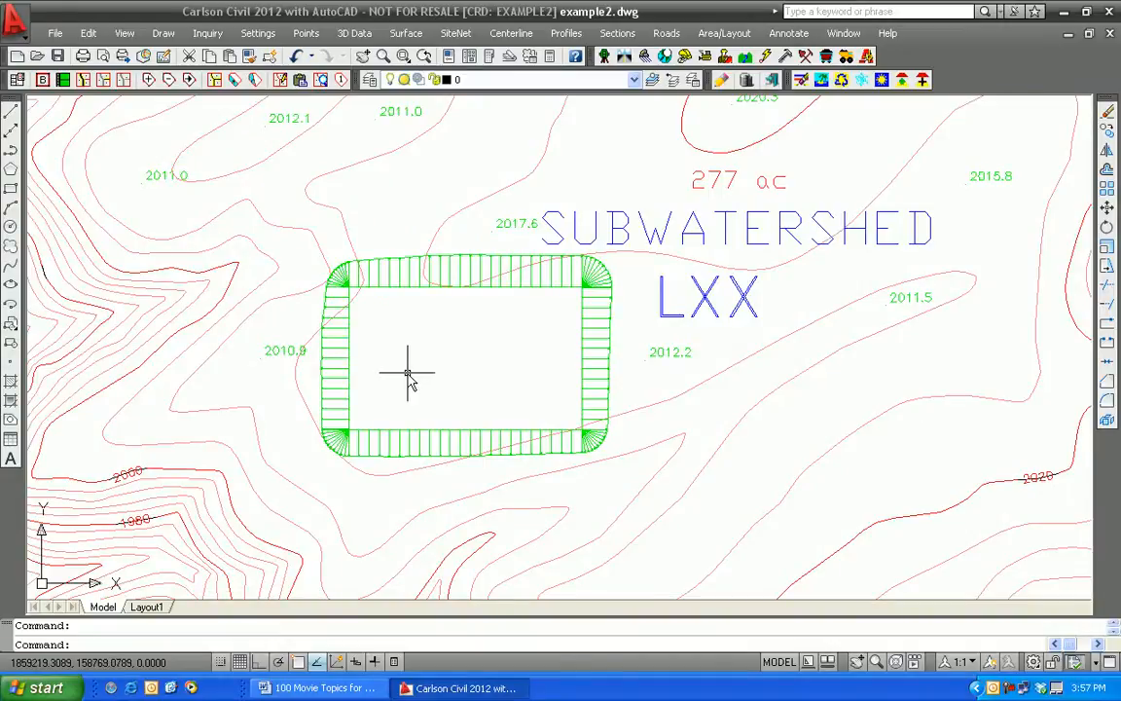
middle_drag(425, 356, 414, 401)
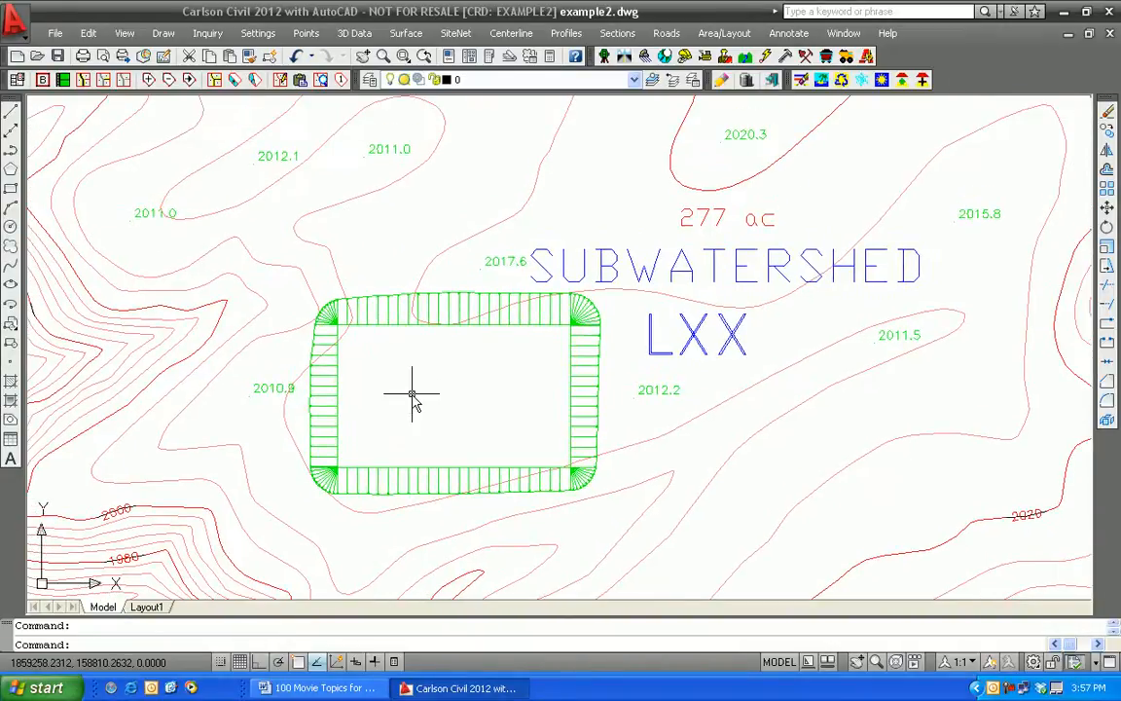
text(e)
key(Return)
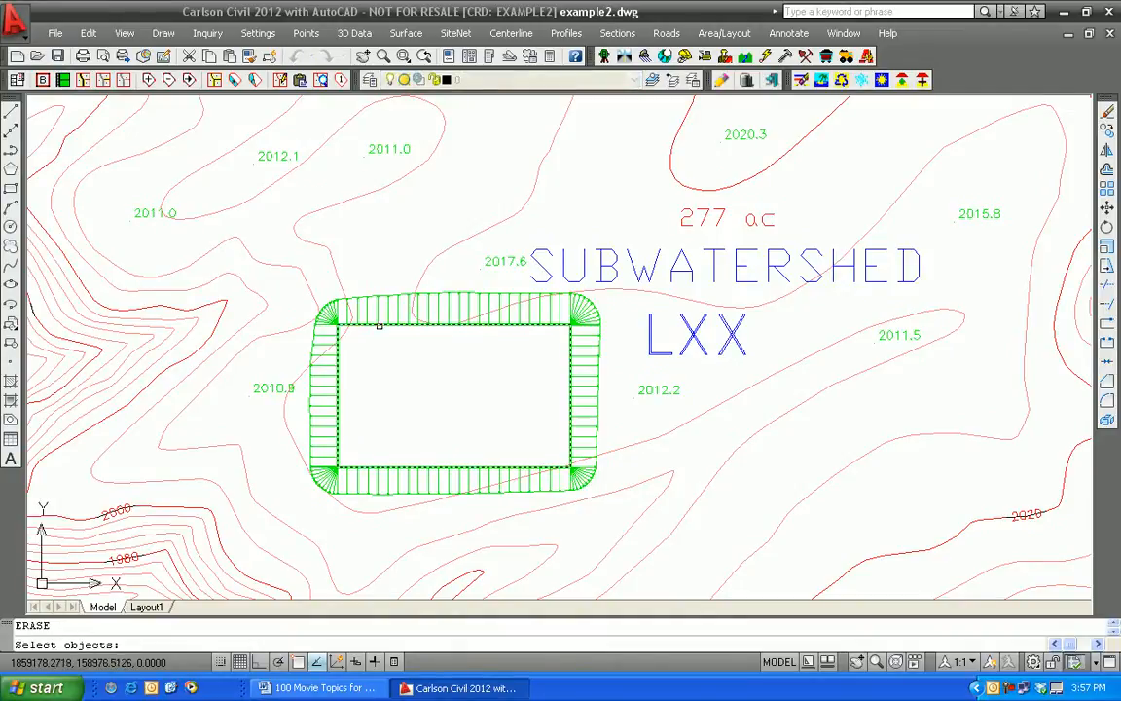
click(380, 325)
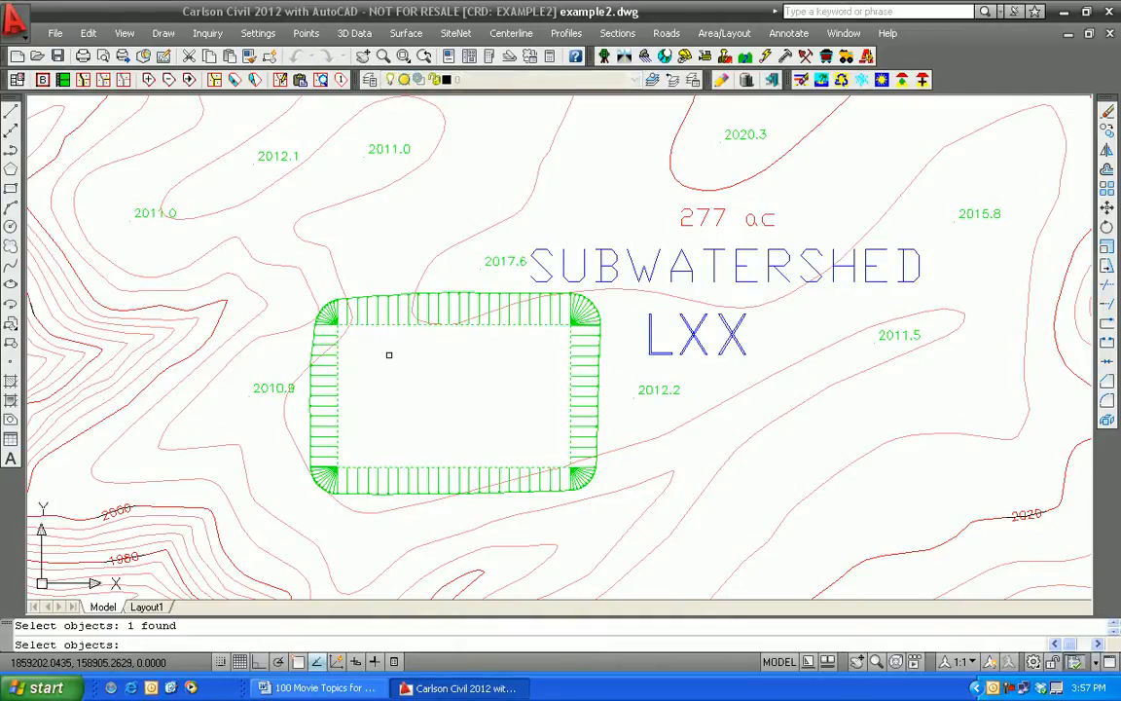
key(Return)
text(u)
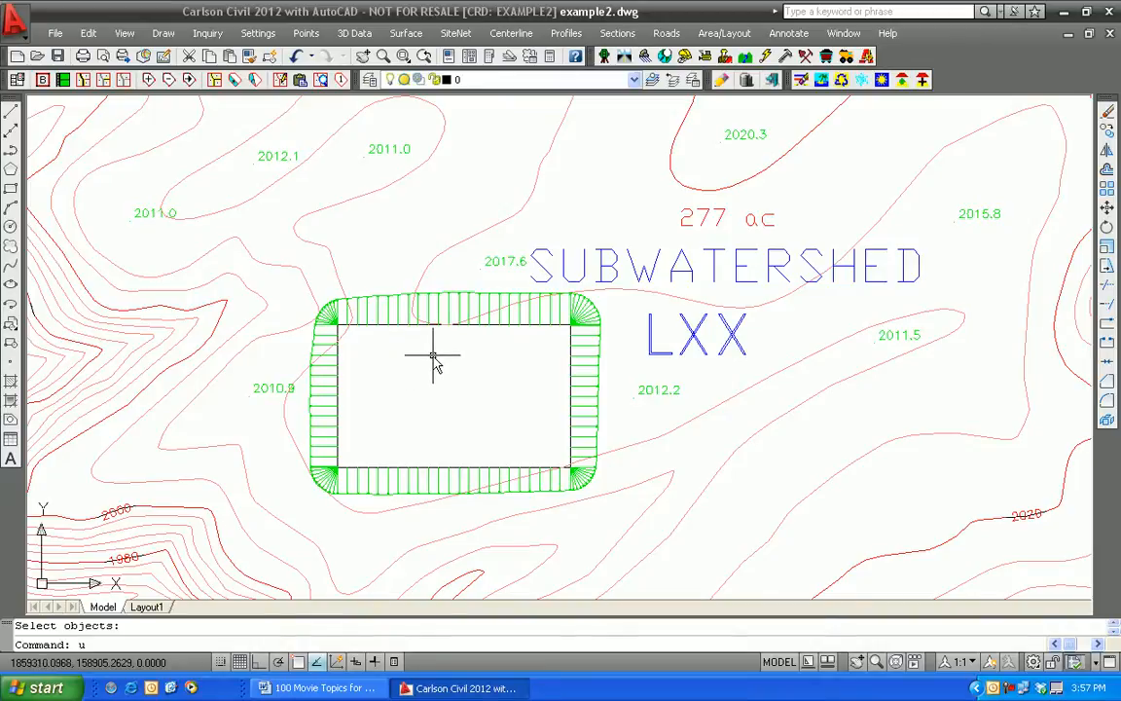
key(Return)
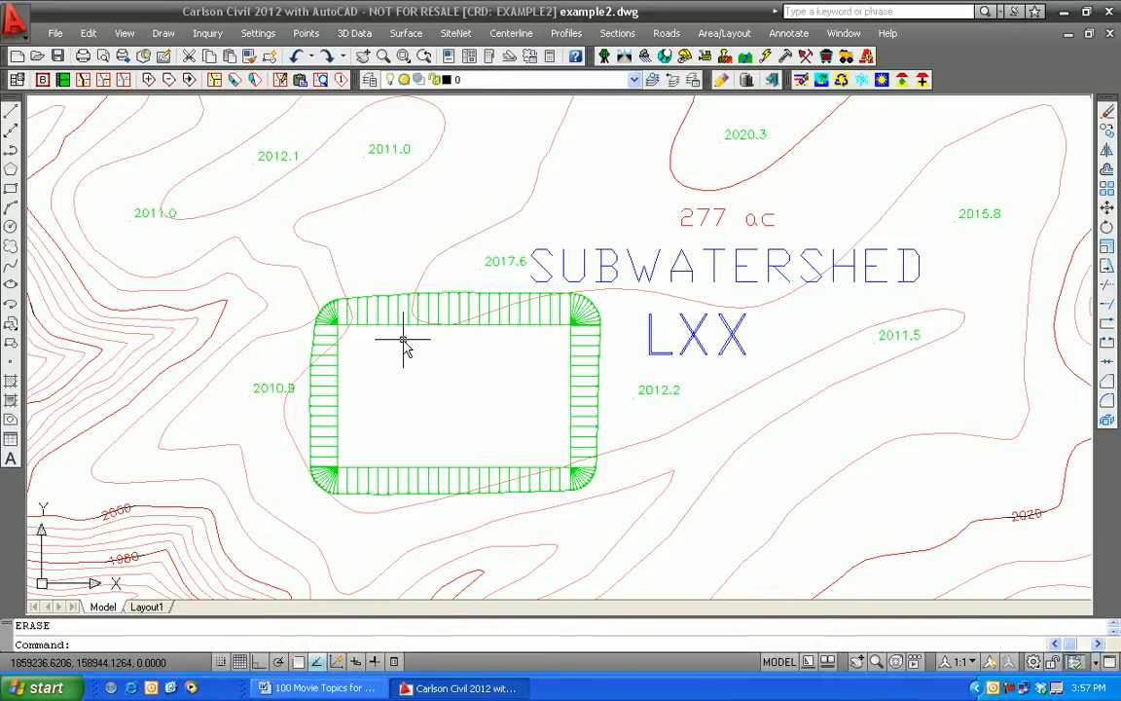
- Freeze the PAD layer by selecting one of the pad's green slope lines
click(125, 34)
click(156, 379)
click(376, 314)
key(Return)
- Erase the original black pad rectangle and restore the frozen pad layer
text(e)
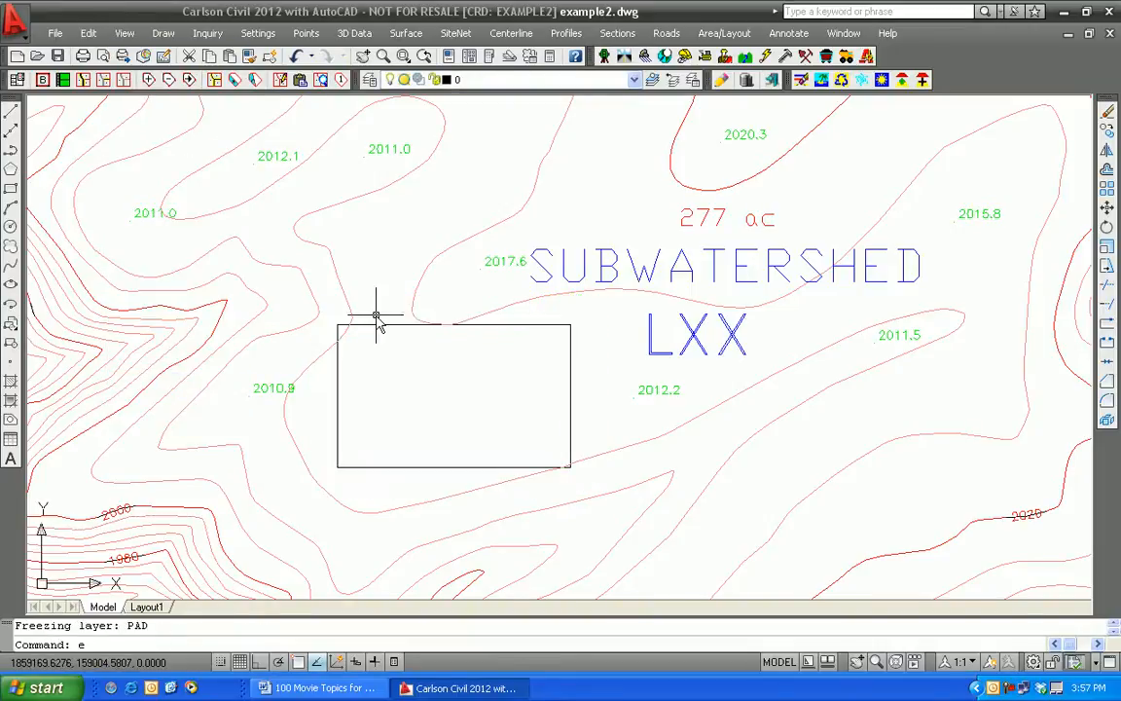
key(Return)
click(386, 324)
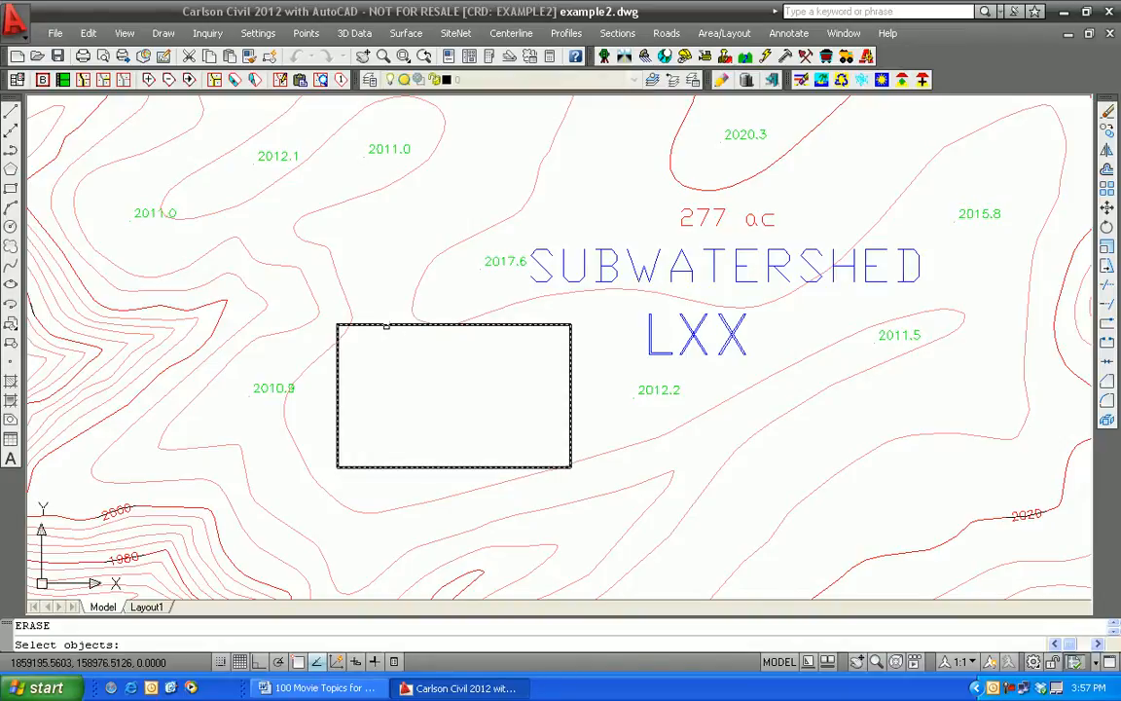
key(Return)
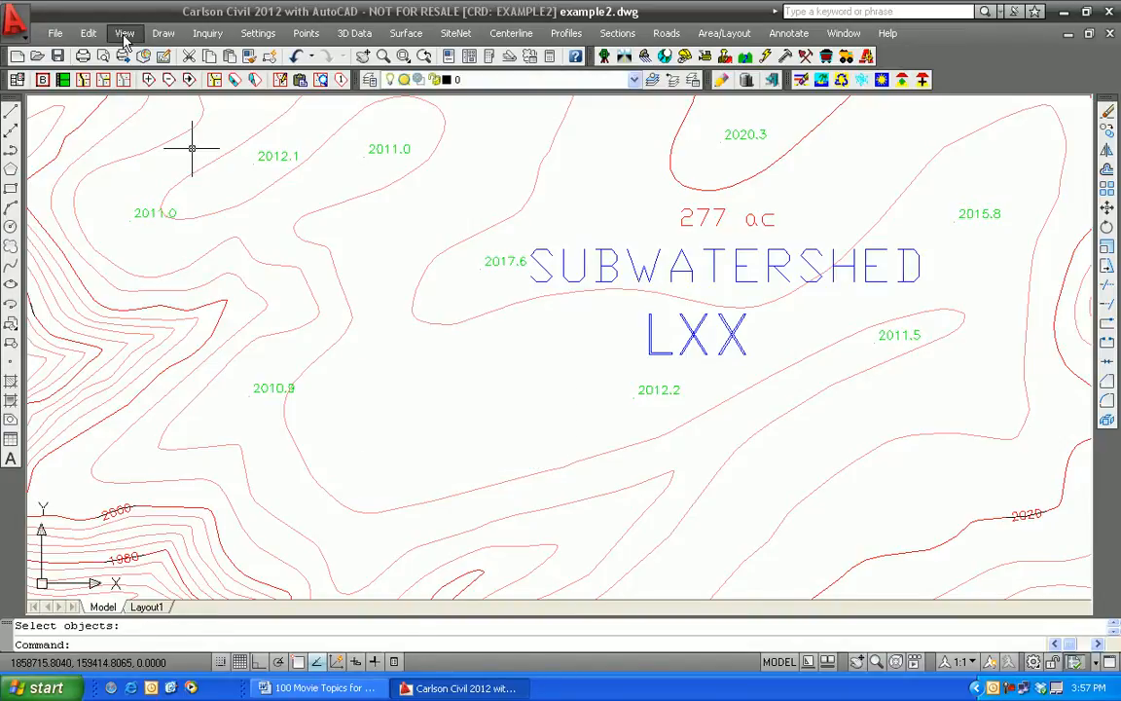
click(124, 33)
click(156, 396)
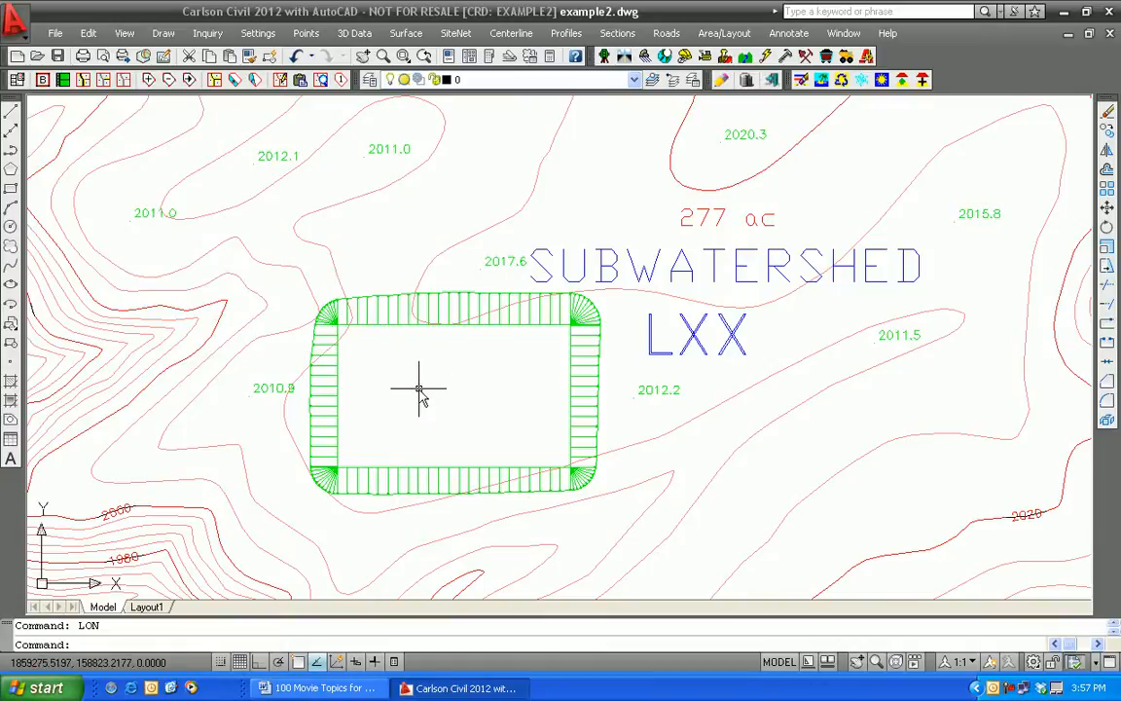
- Start a 3D polyline on layer DTM with the existing options, placing its first vertex on the contour north of the pad at elevation 2012
middle_drag(393, 385, 393, 405)
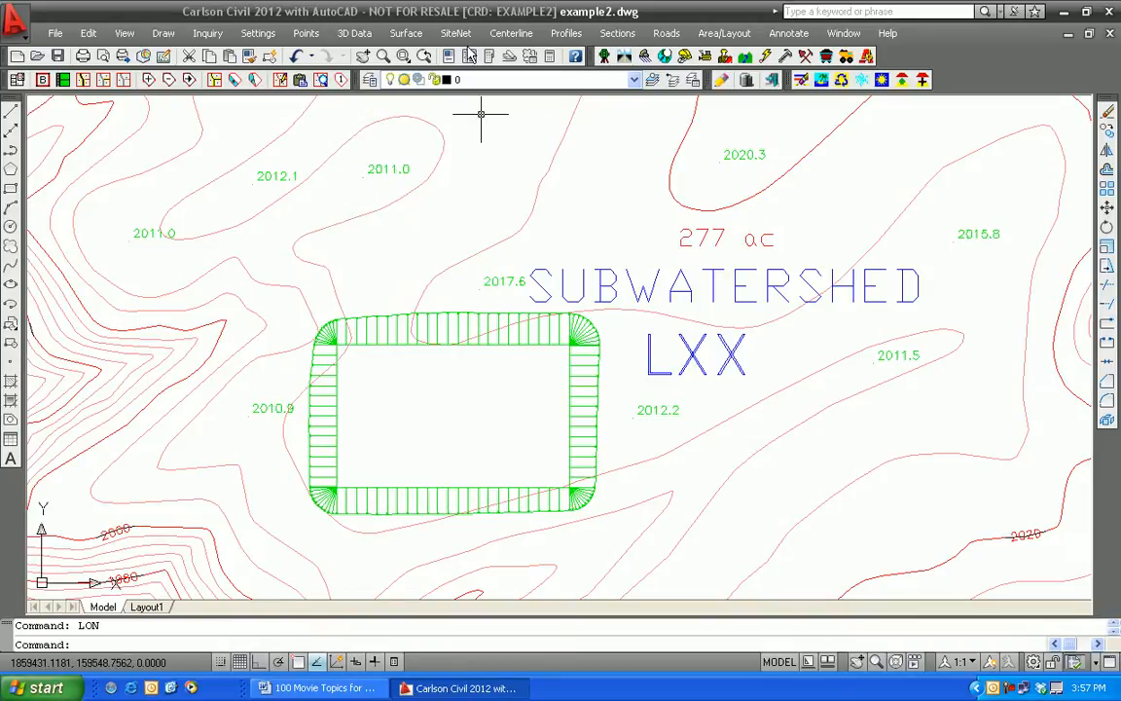
click(163, 33)
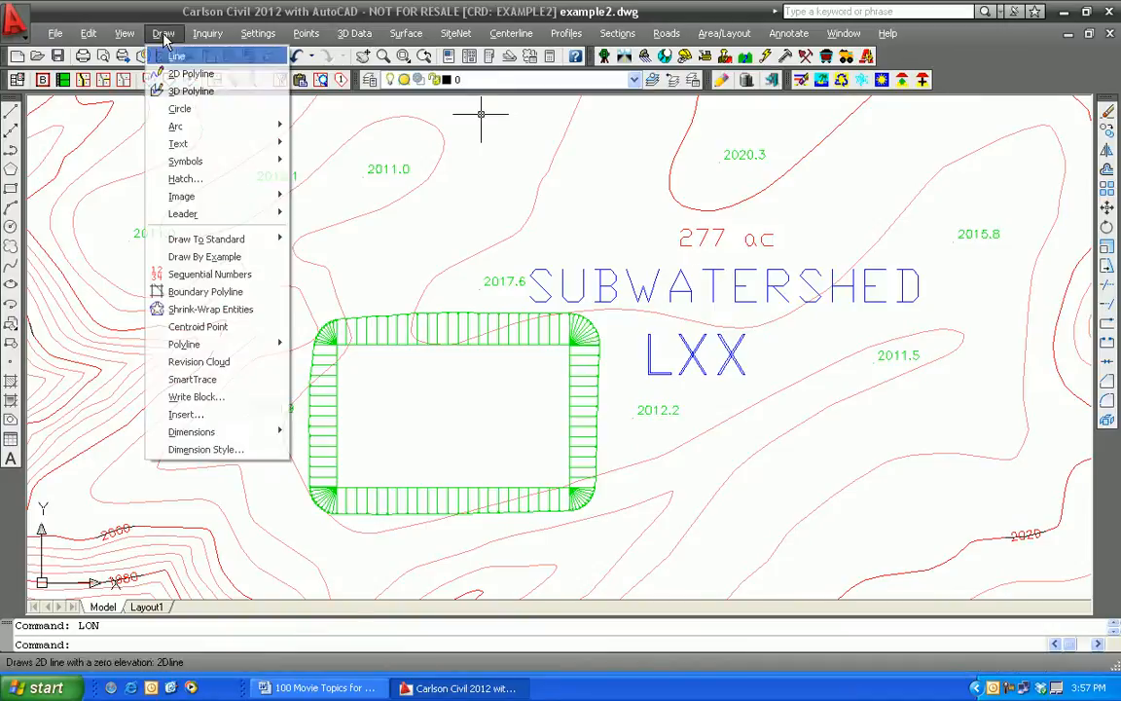
click(192, 93)
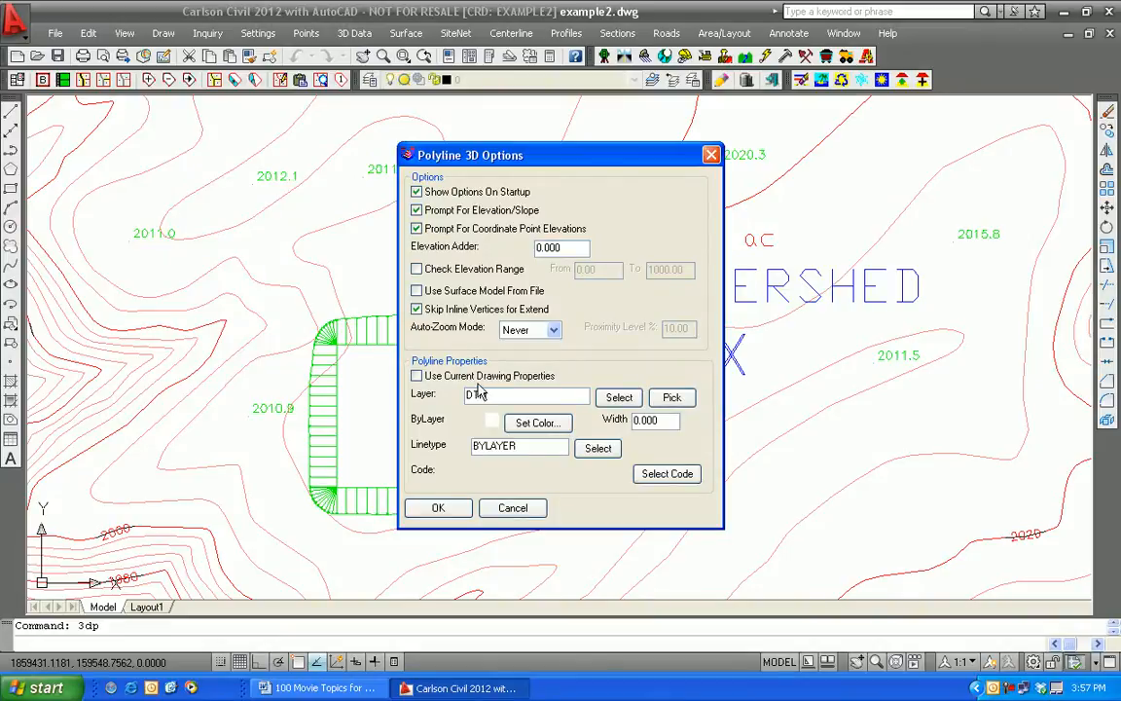
click(438, 508)
text(nea)
key(Return)
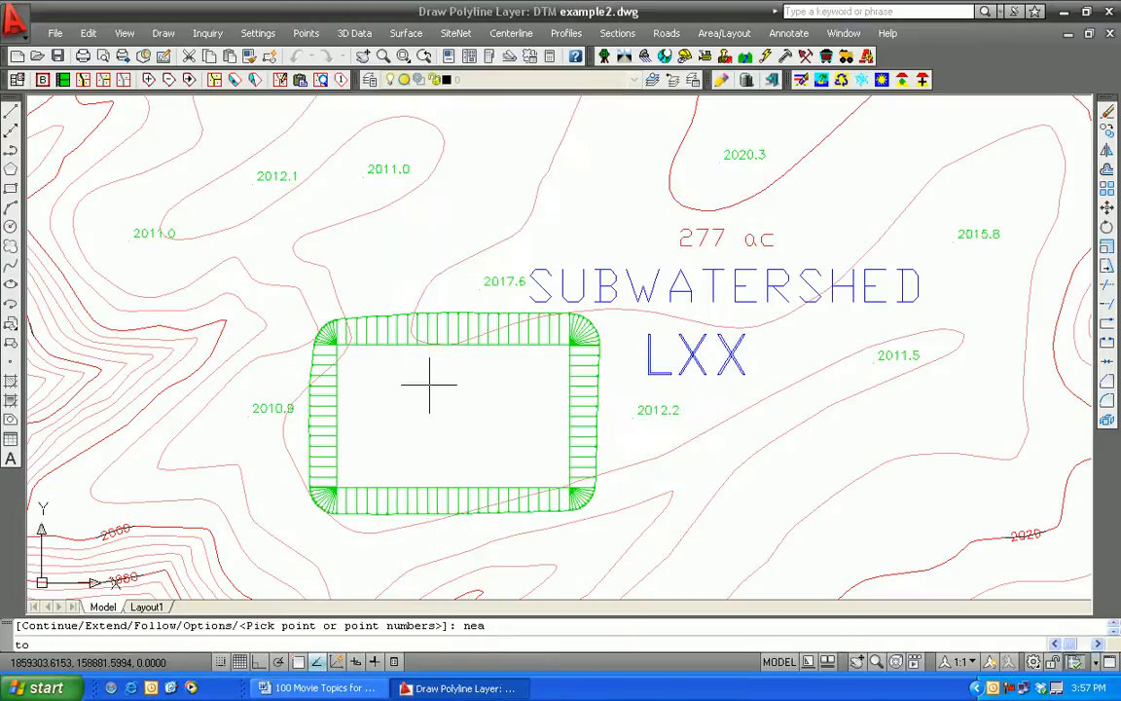
click(378, 209)
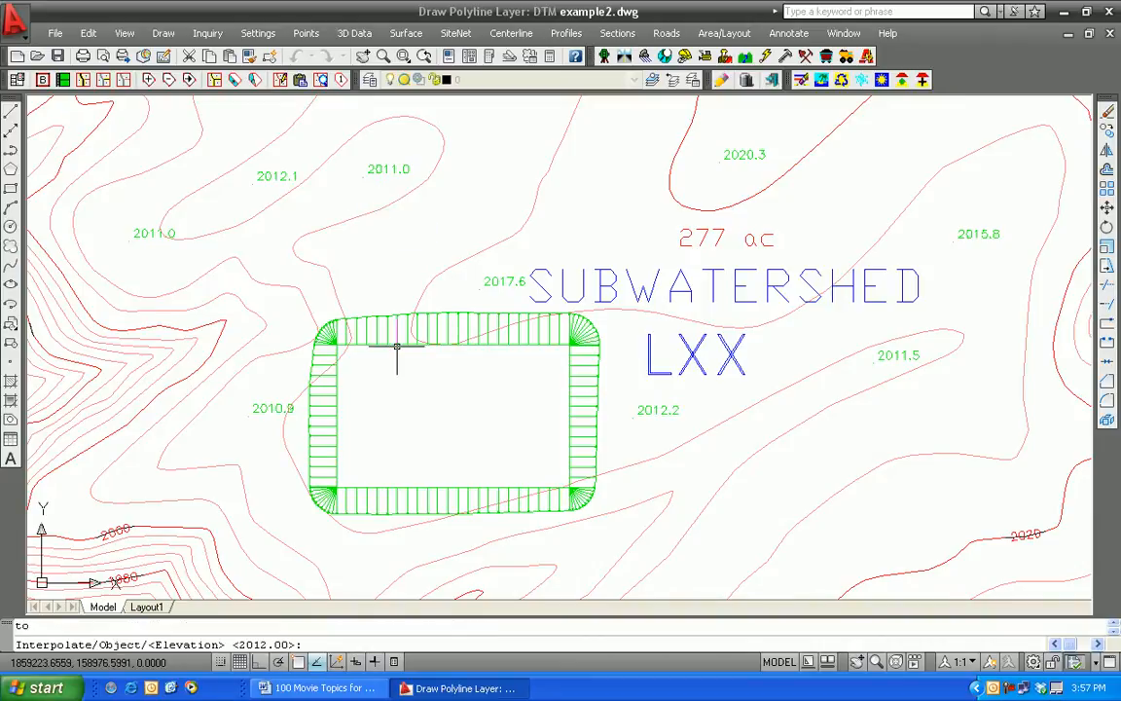
key(Return)
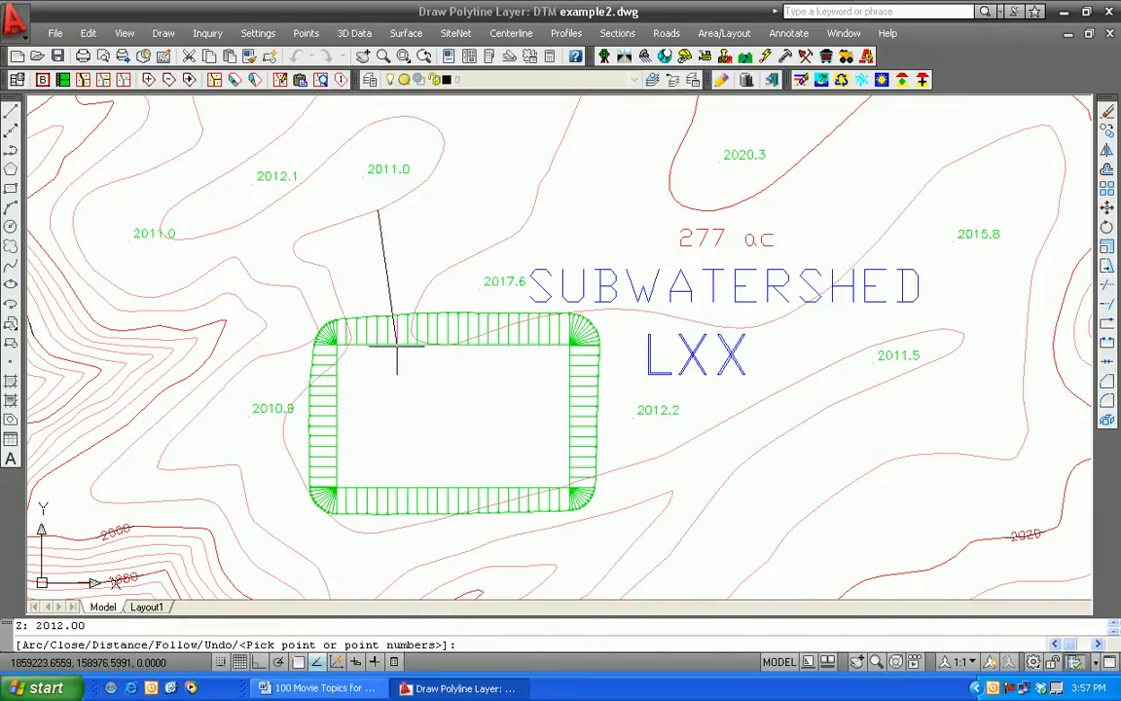
- Finish the 3D polyline on the pad's upper inner edge at elevation 1990, snapping to the nearest point
text(nea)
key(Return)
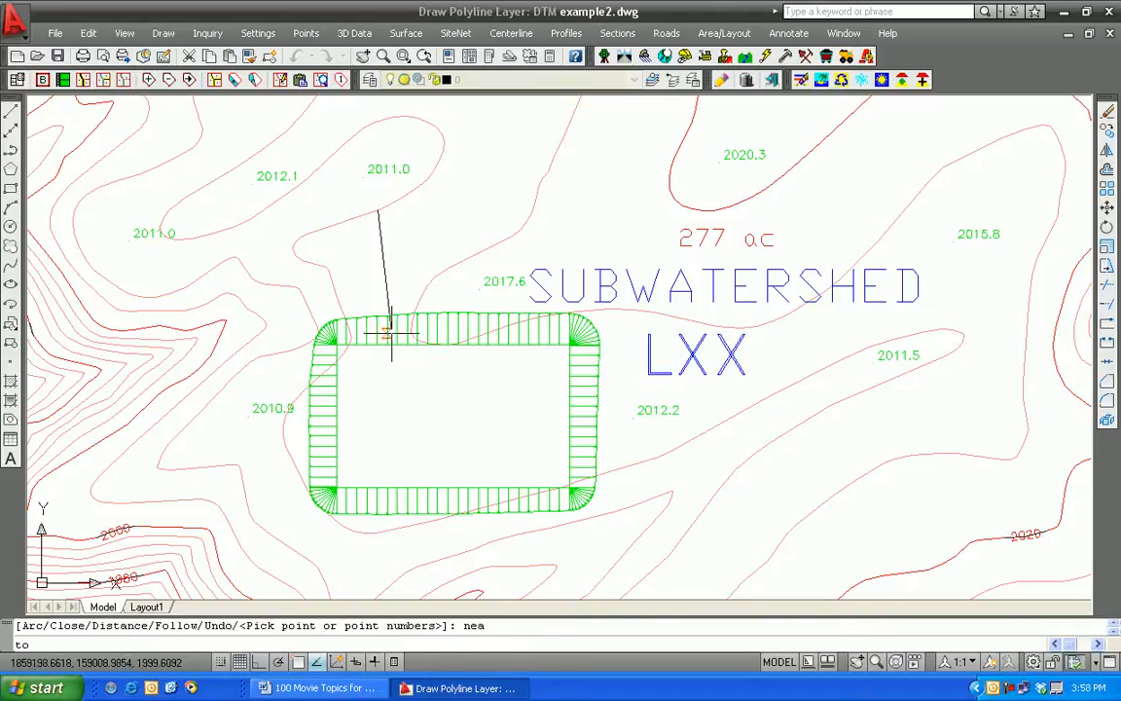
scroll(395, 339, up, 4)
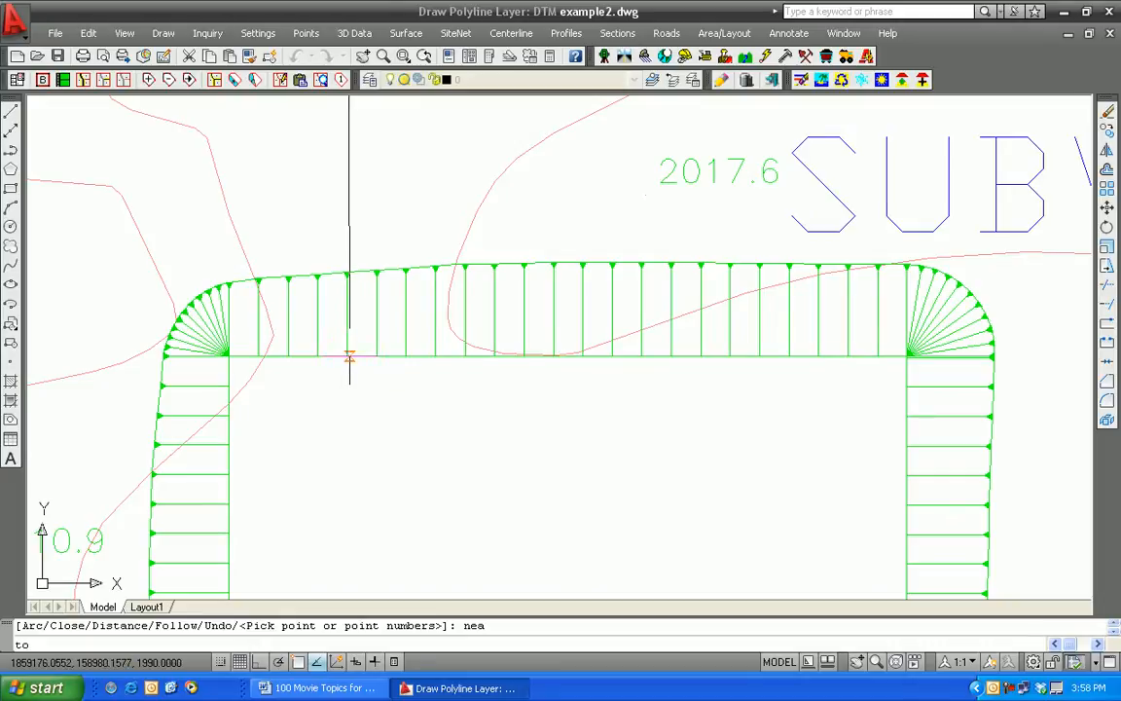
click(349, 357)
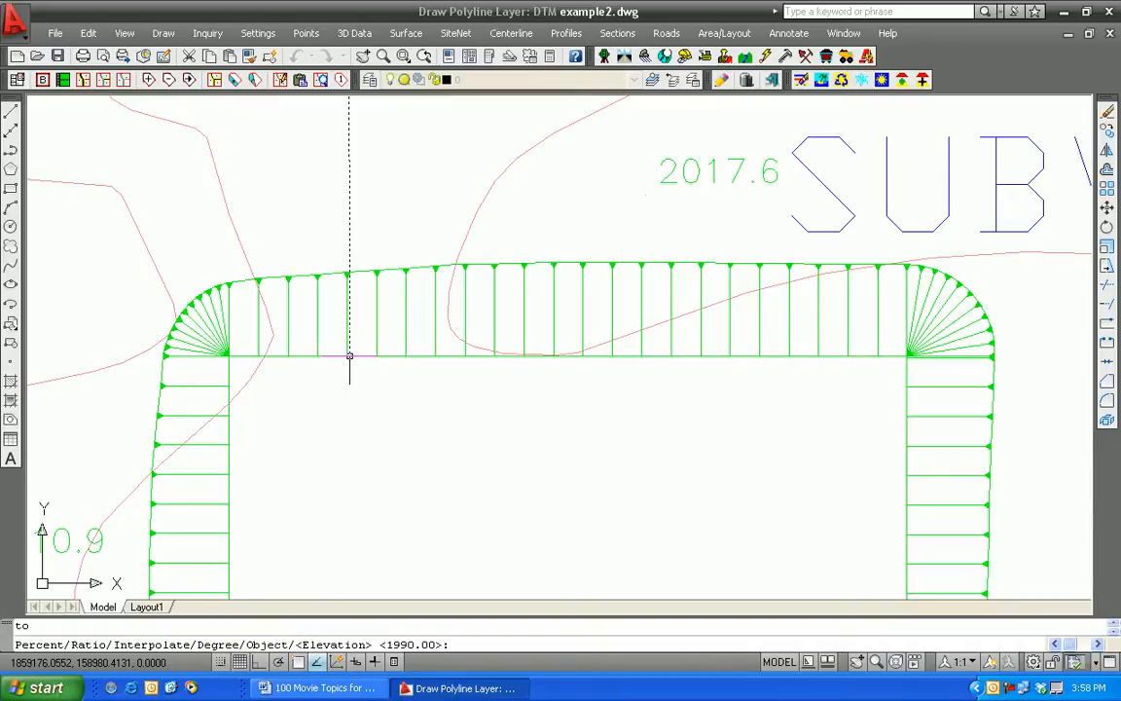
key(Return)
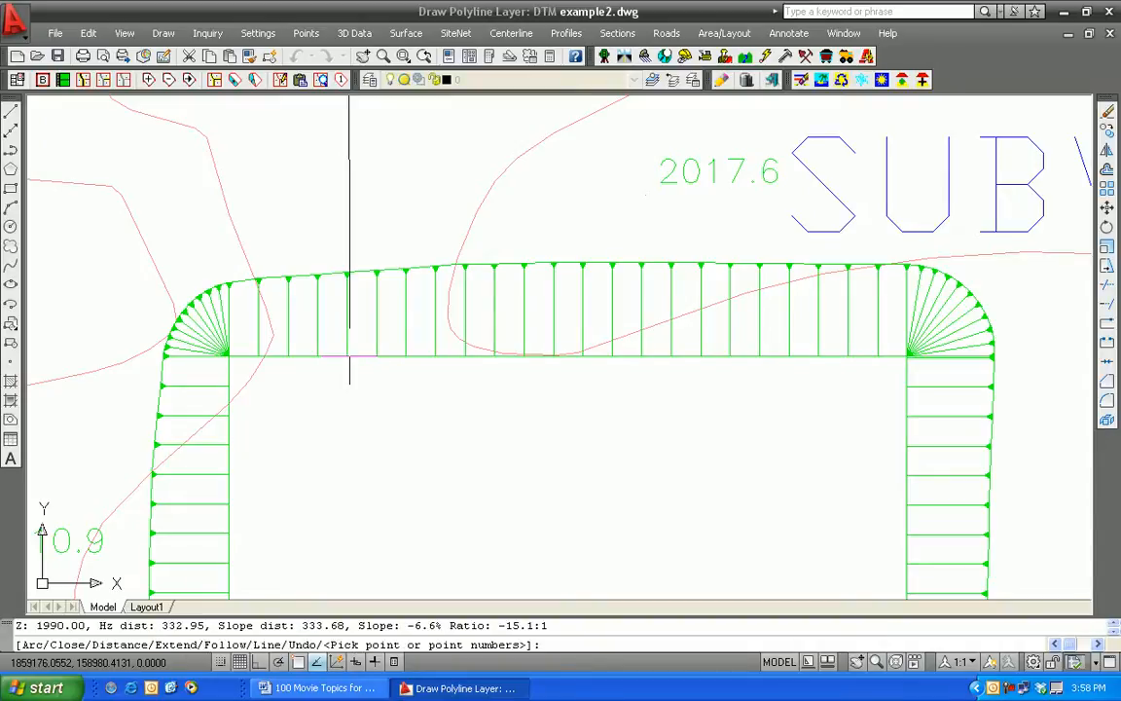
key(Return)
scroll(362, 366, down, 2)
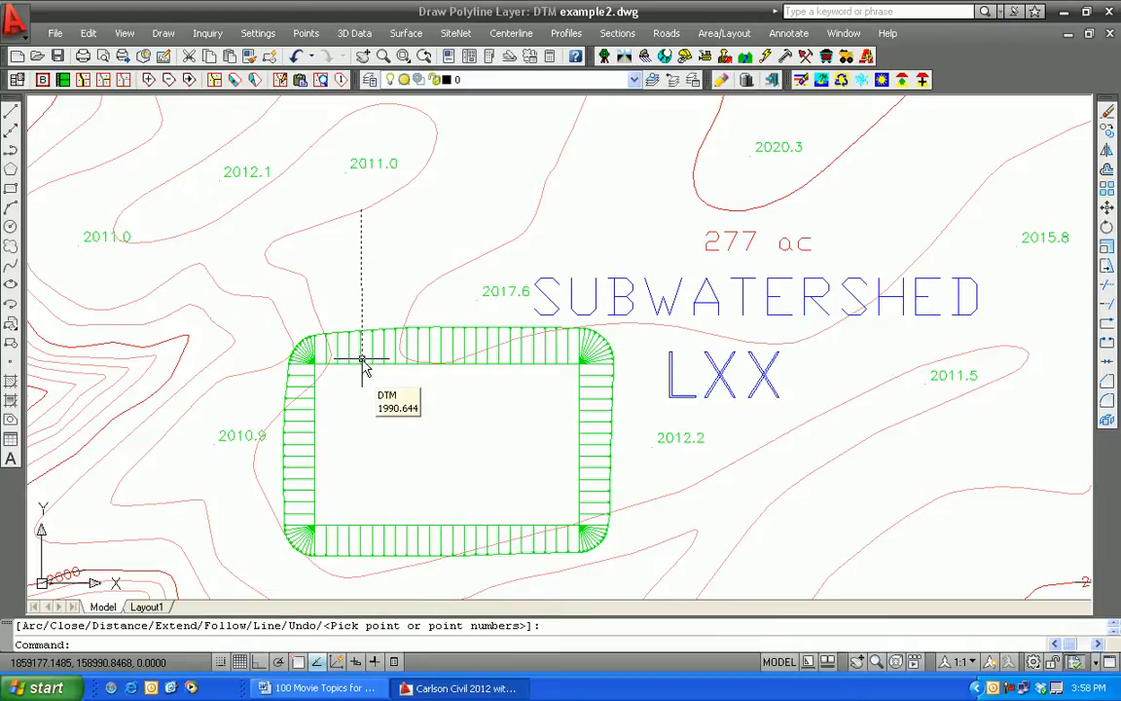
- Enable polyline data in the Drawing Inspector and inspect the new 3D polyline
click(362, 213)
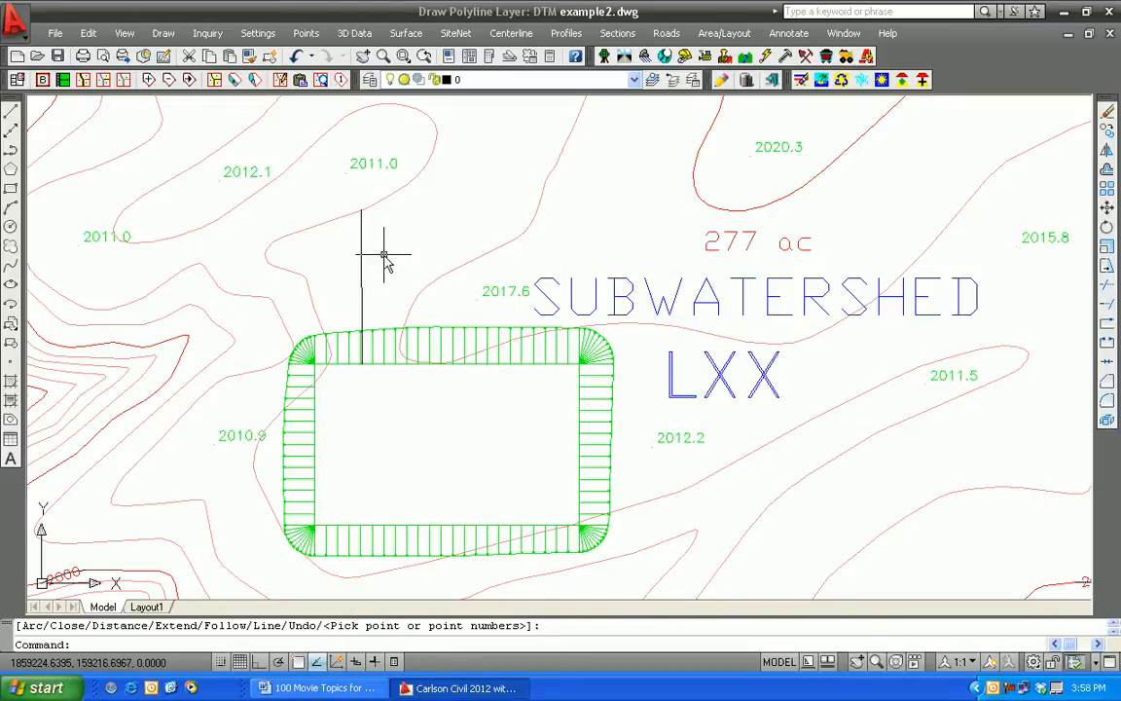
right_click(385, 258)
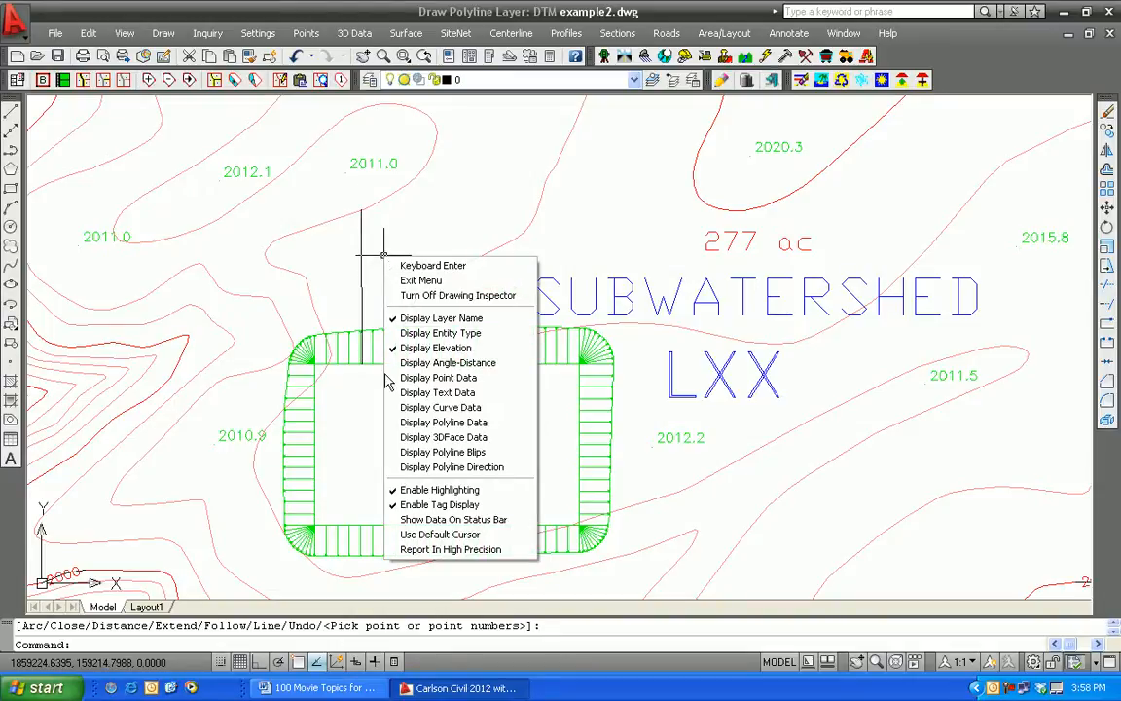
click(410, 422)
mouse_move(362, 300)
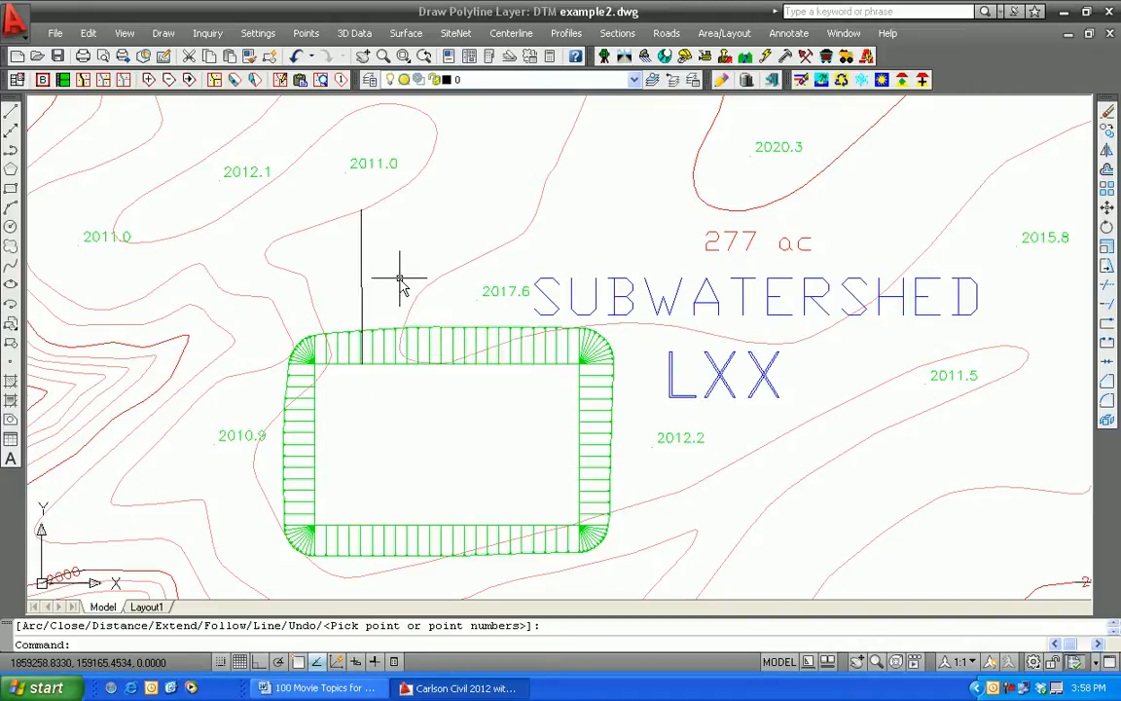
- Disable the polyline data display and turn off the Drawing Inspector
right_click(399, 277)
click(428, 446)
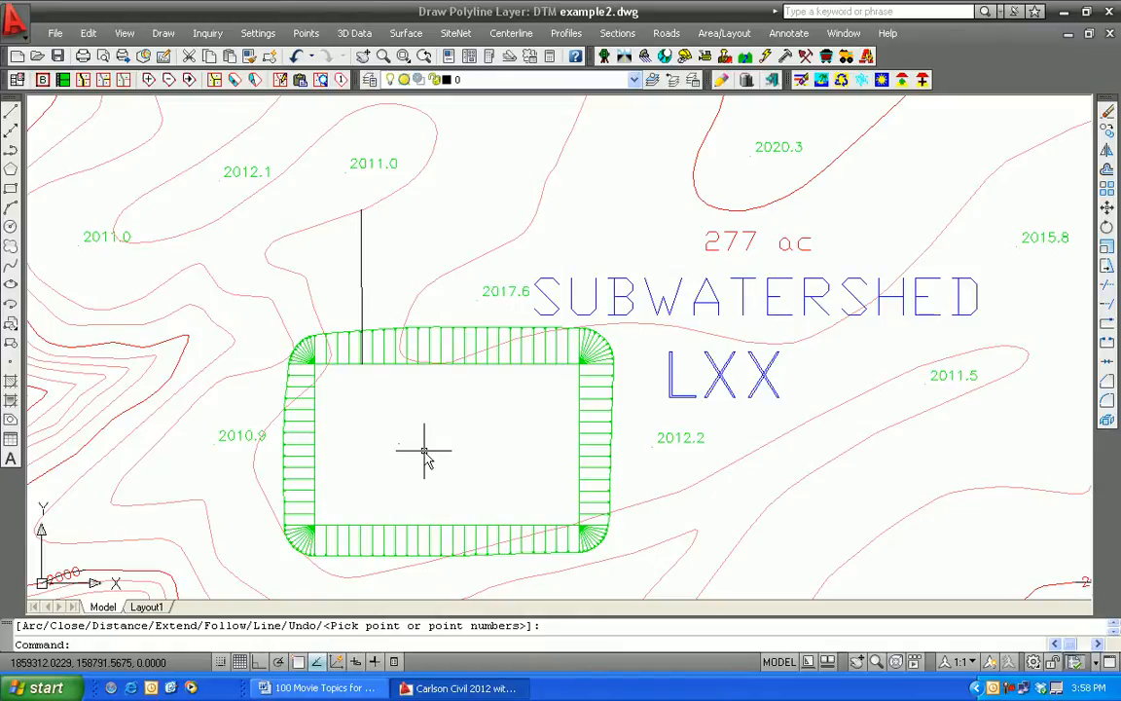
click(207, 33)
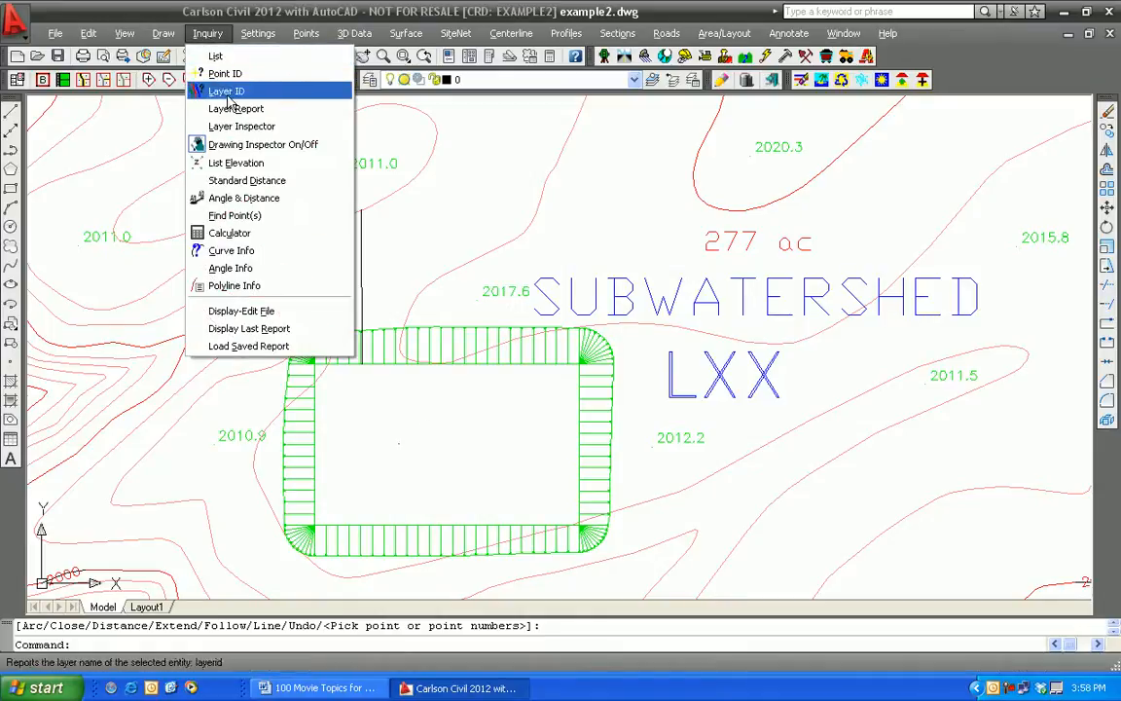
click(231, 145)
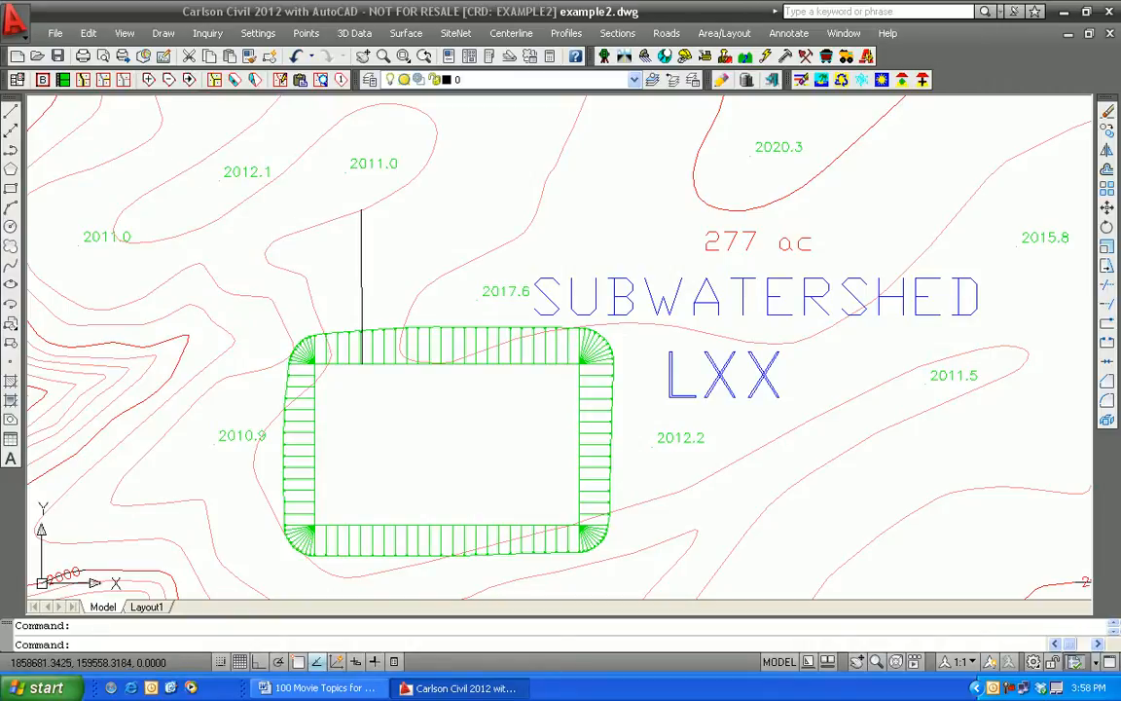
- Offset the 3D polyline to its east side by 20 horizontally and 0 vertically
click(89, 34)
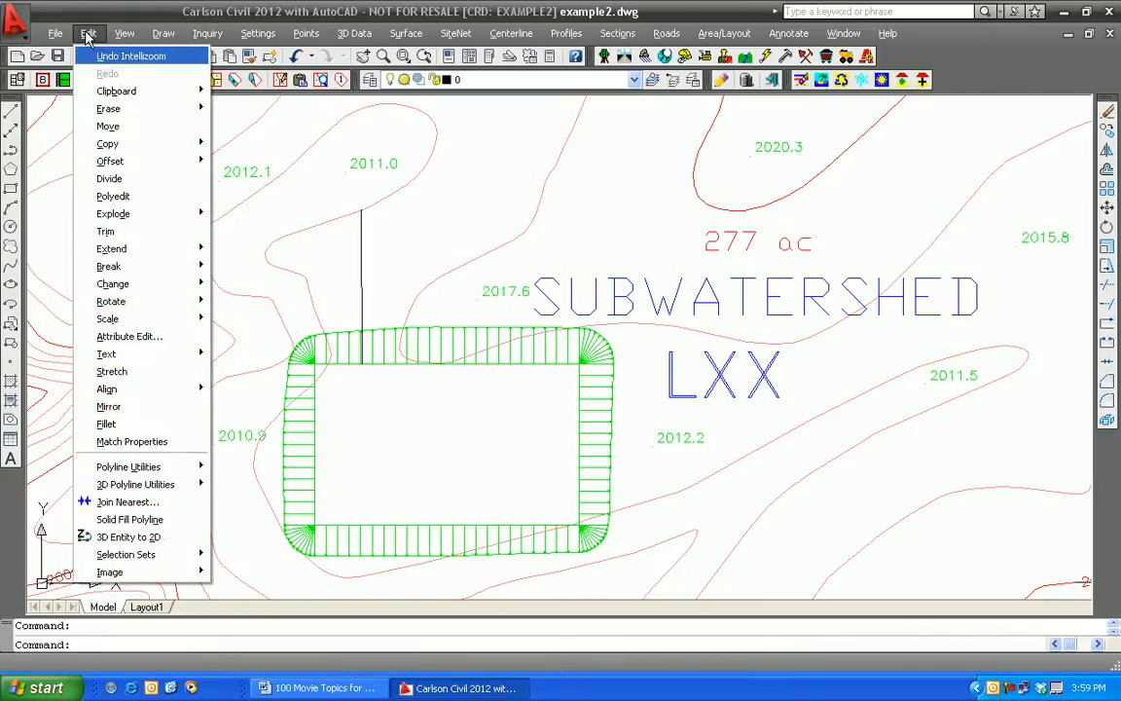
mouse_move(152, 485)
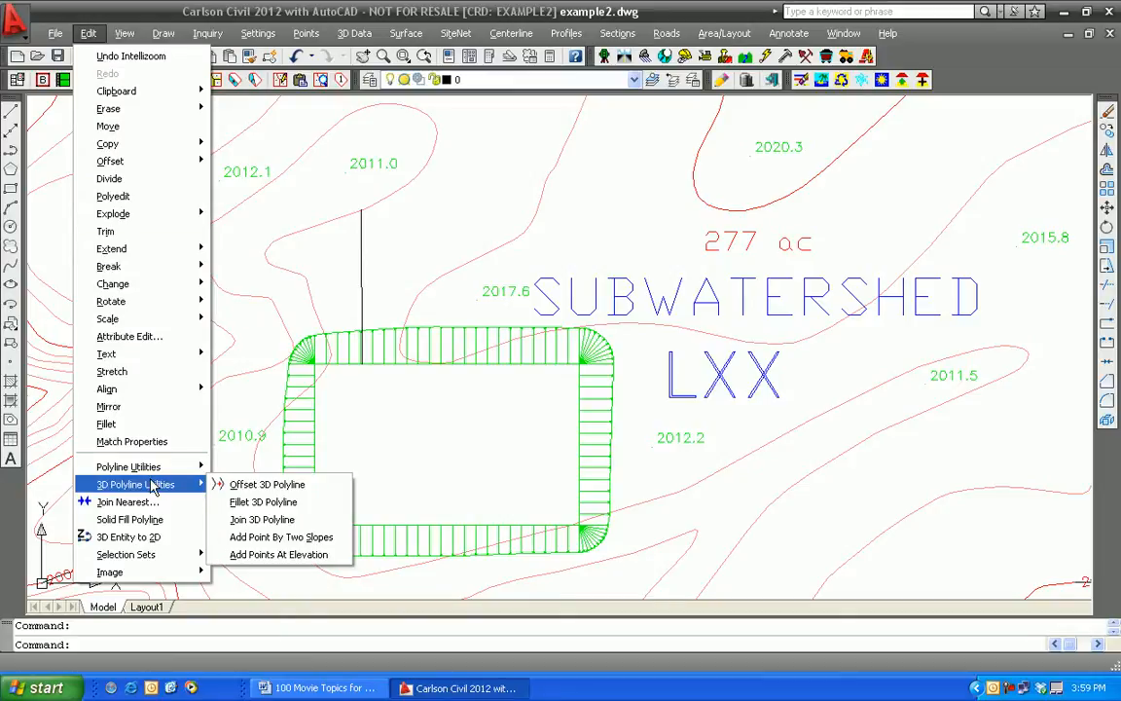
click(258, 485)
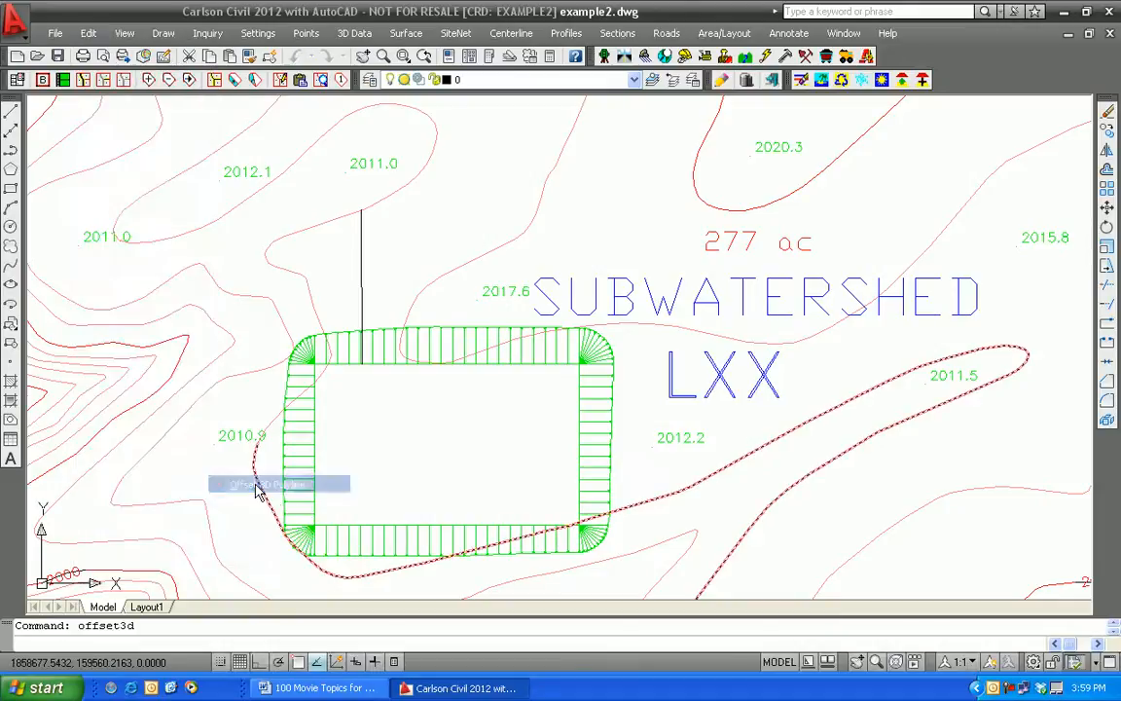
click(468, 401)
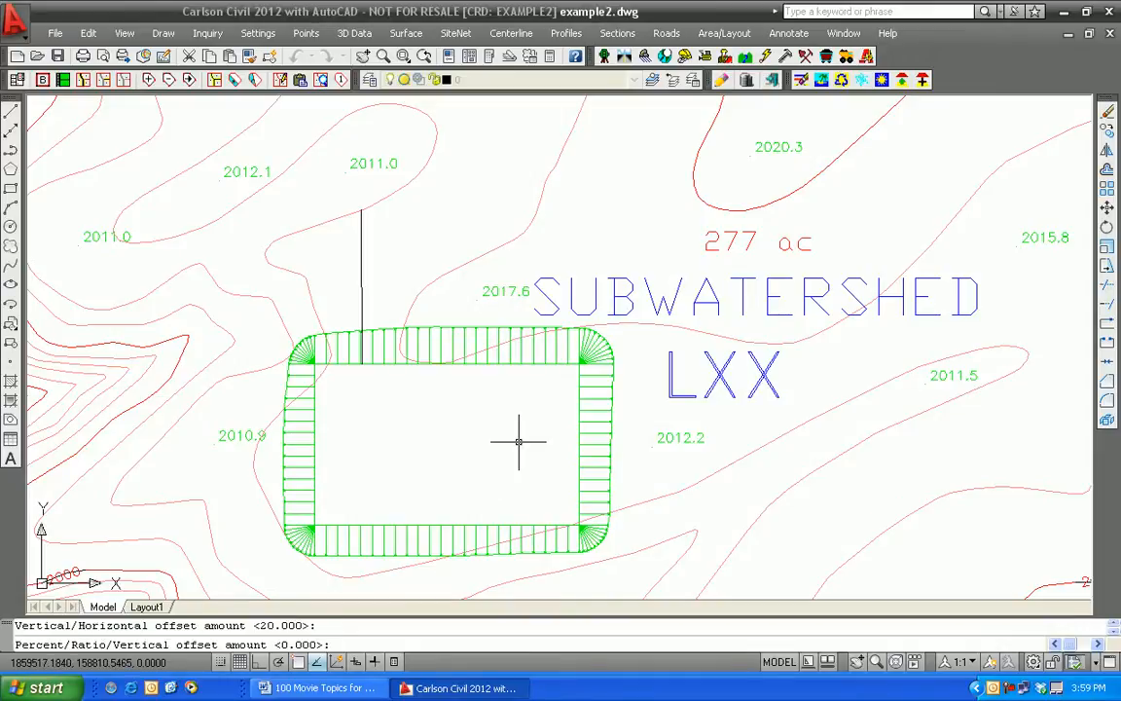
key(Return)
click(364, 222)
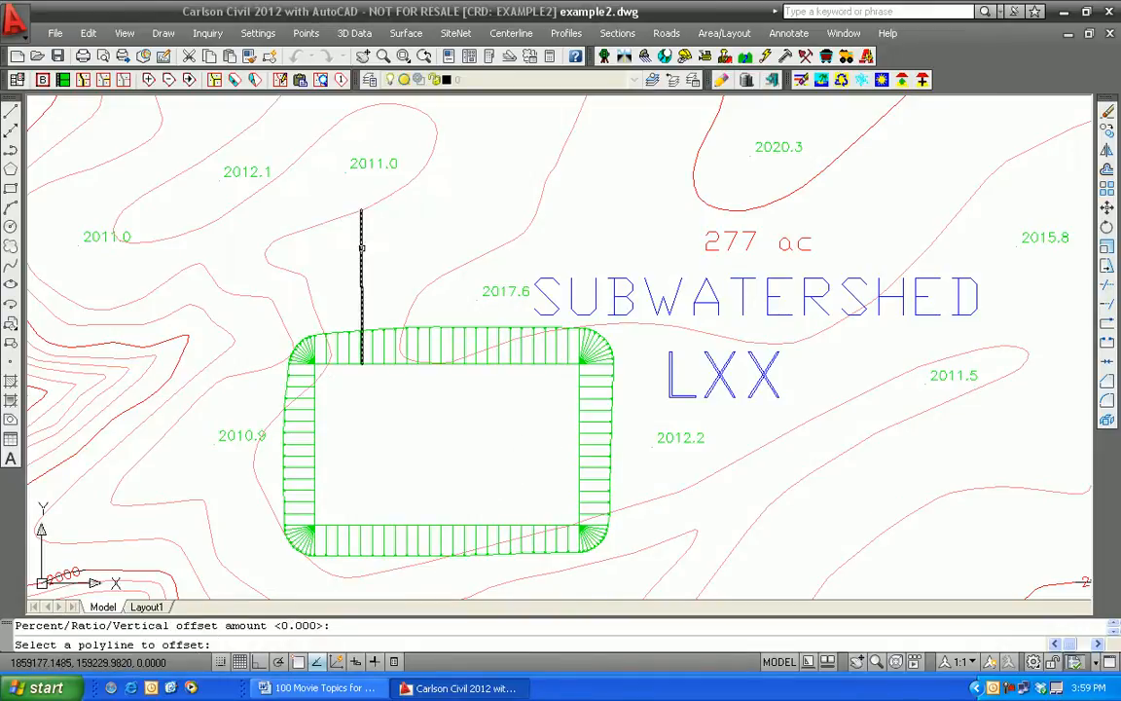
click(376, 247)
key(Return)
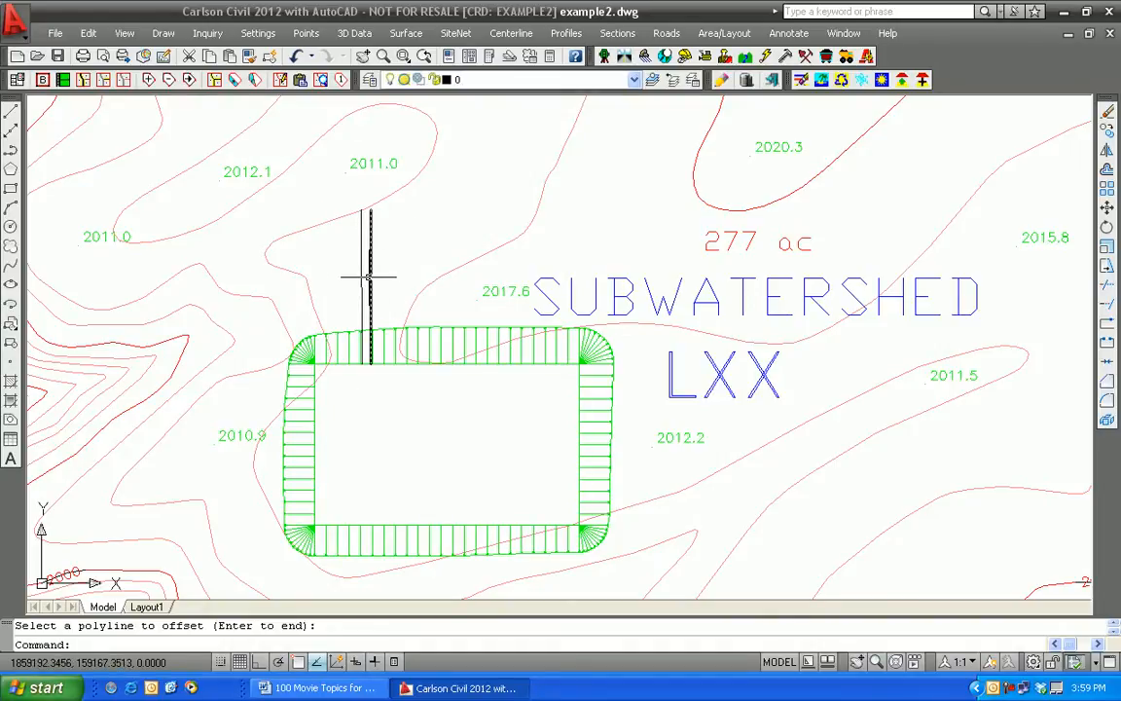
- Join the two parallel 3D polylines into a closed ramp outline using Join Nearest with maximum separation 21 and directly connected endpoints
click(88, 35)
click(146, 503)
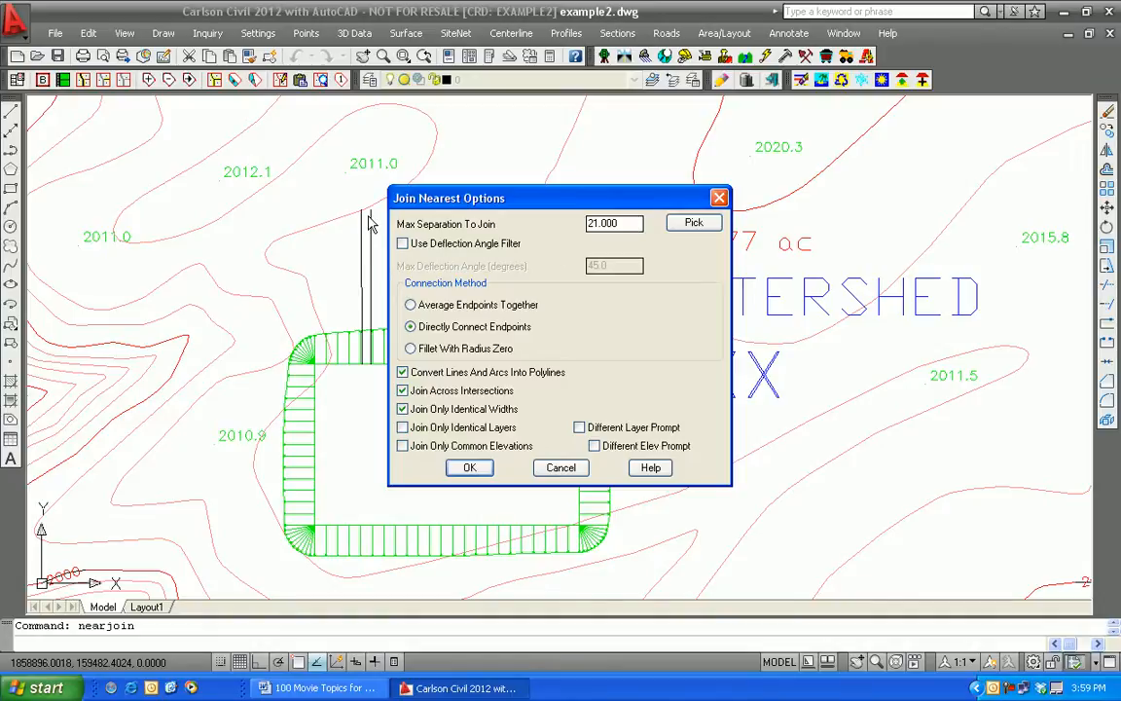
click(475, 468)
click(475, 469)
click(382, 261)
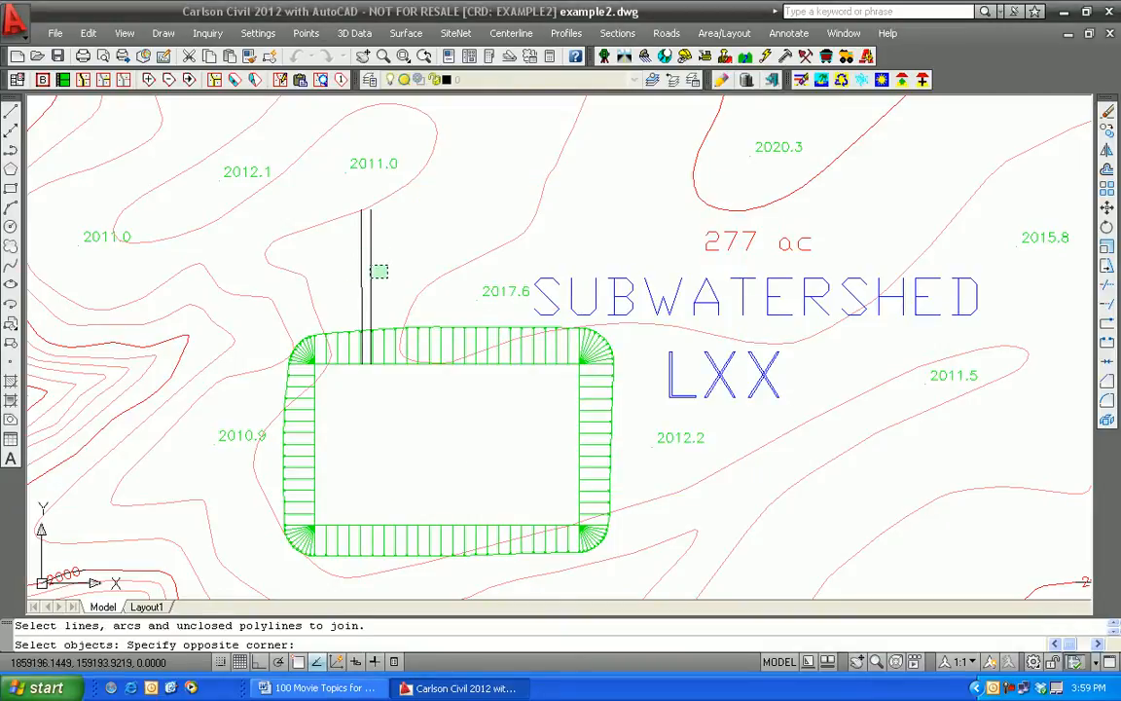
click(341, 246)
key(Return)
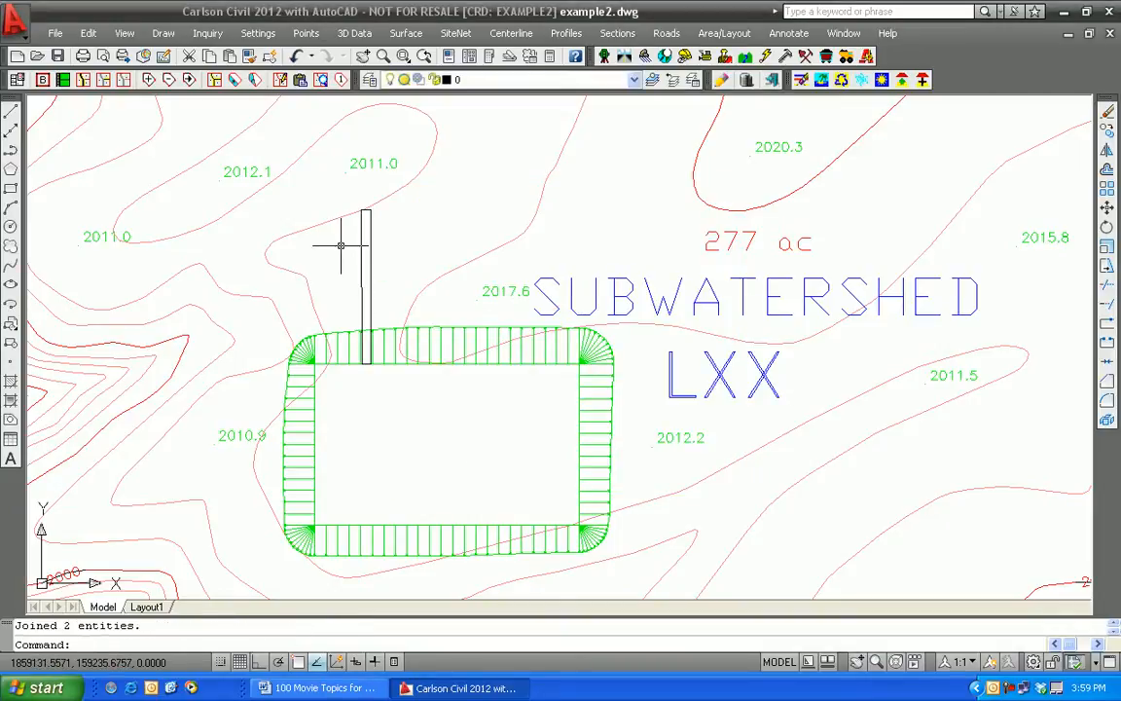
- Start a Design Pad Template from the joined ramp polyline with outside ratio slopes, targeting the Example2a.tin surface
scroll(401, 277, up, 3)
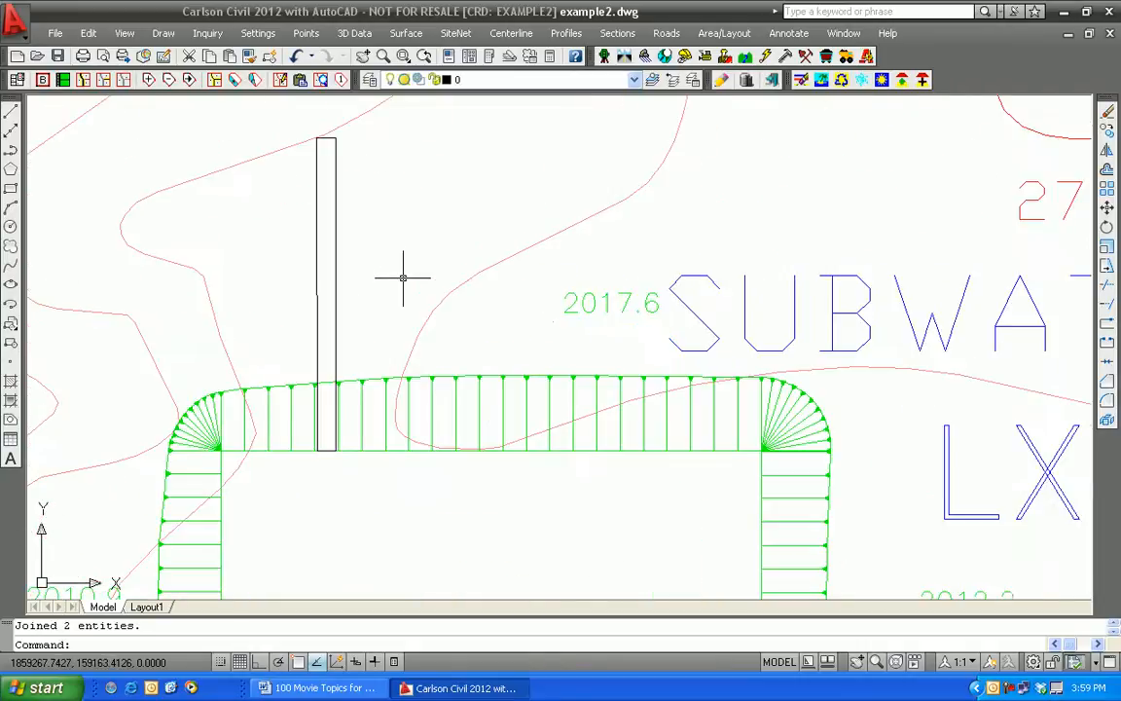
scroll(402, 278, down, 4)
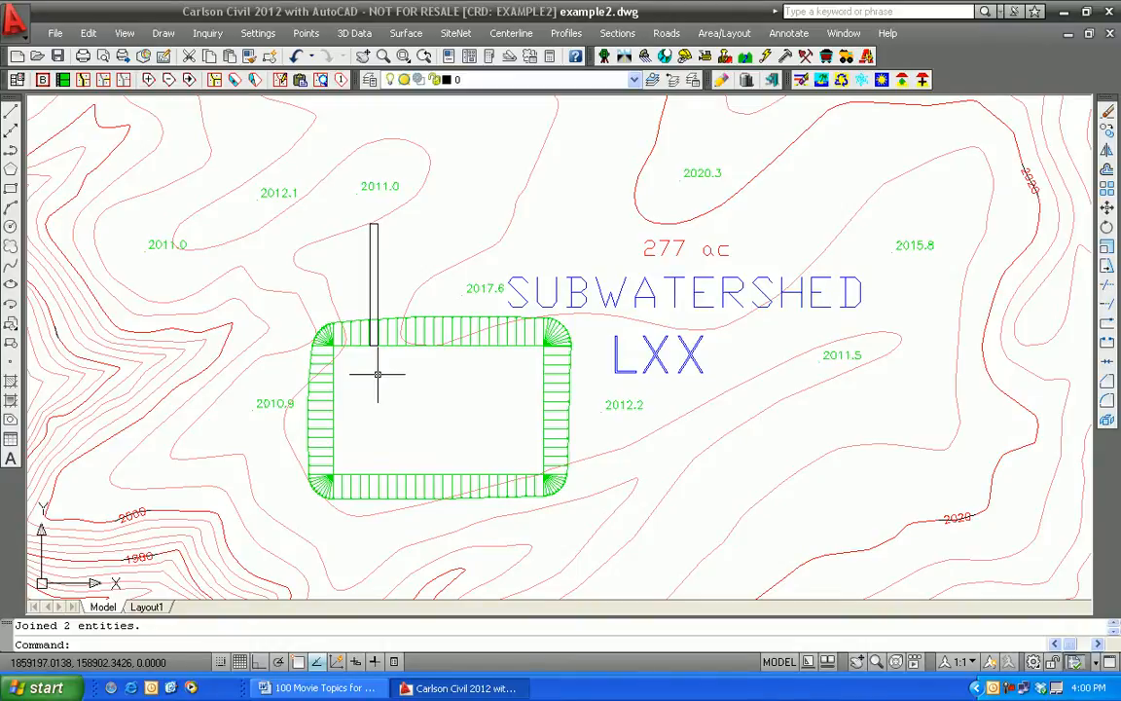
click(406, 33)
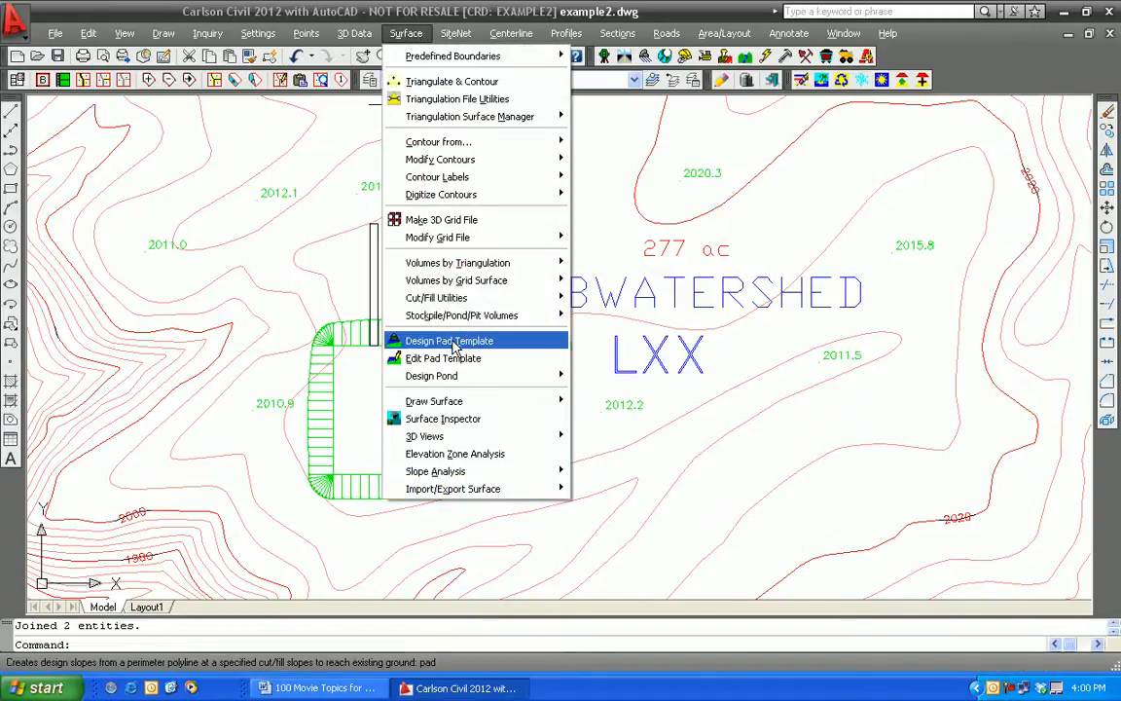
click(449, 341)
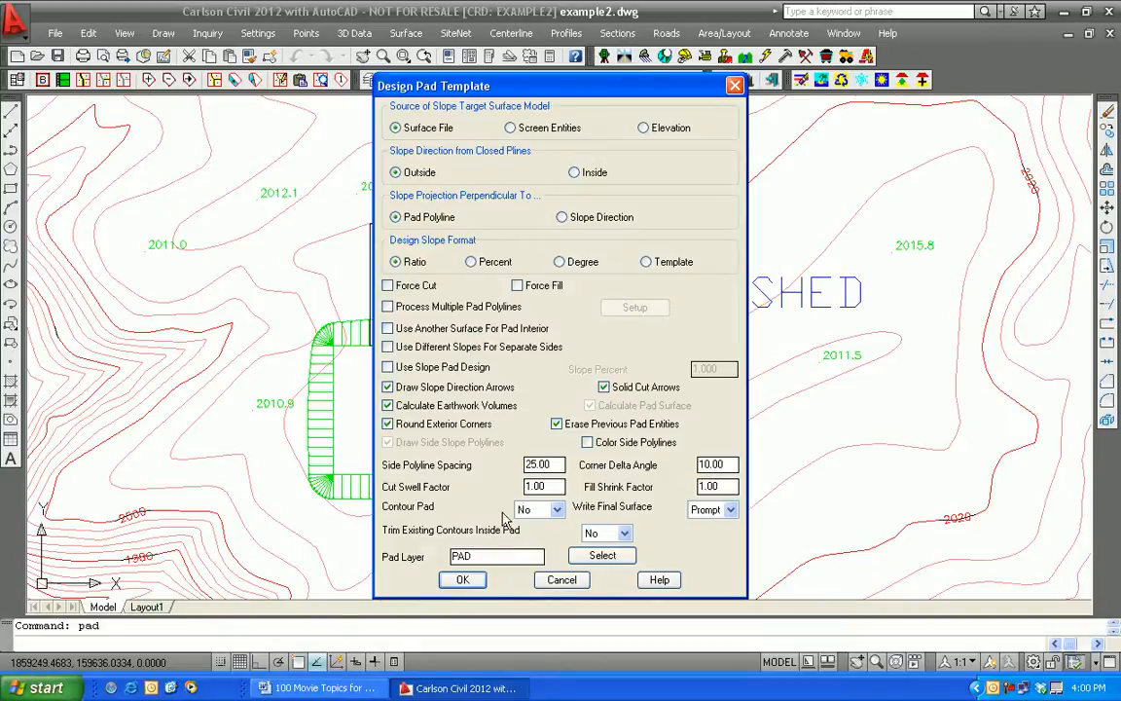
click(462, 580)
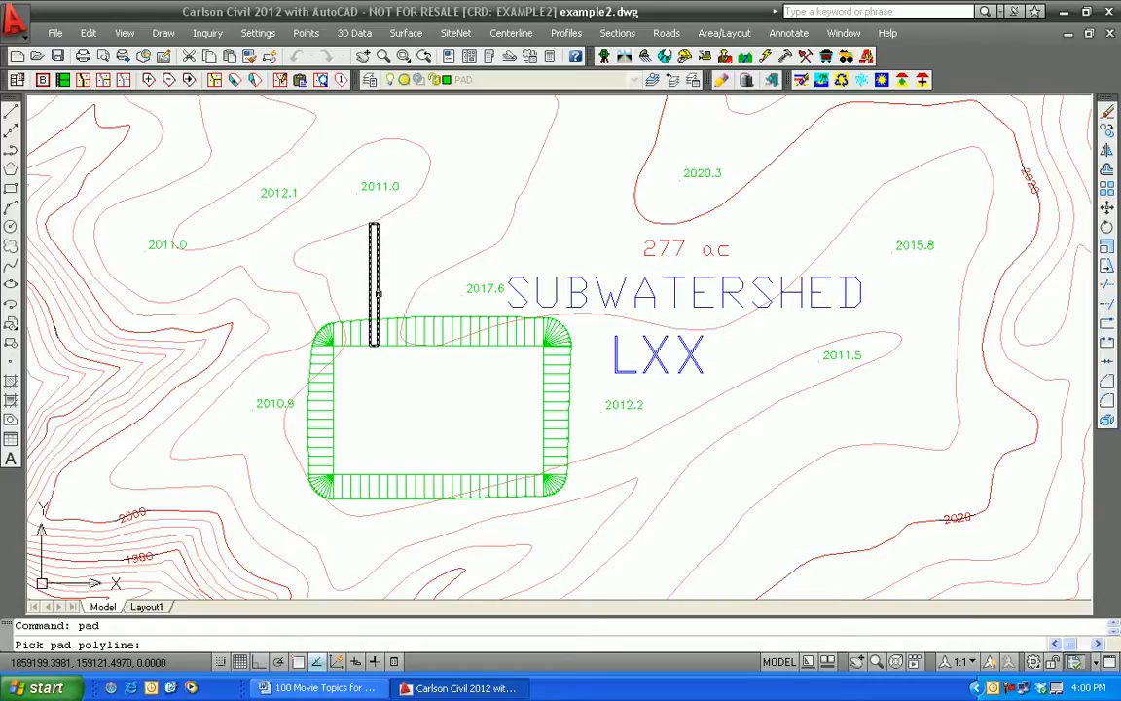
click(377, 292)
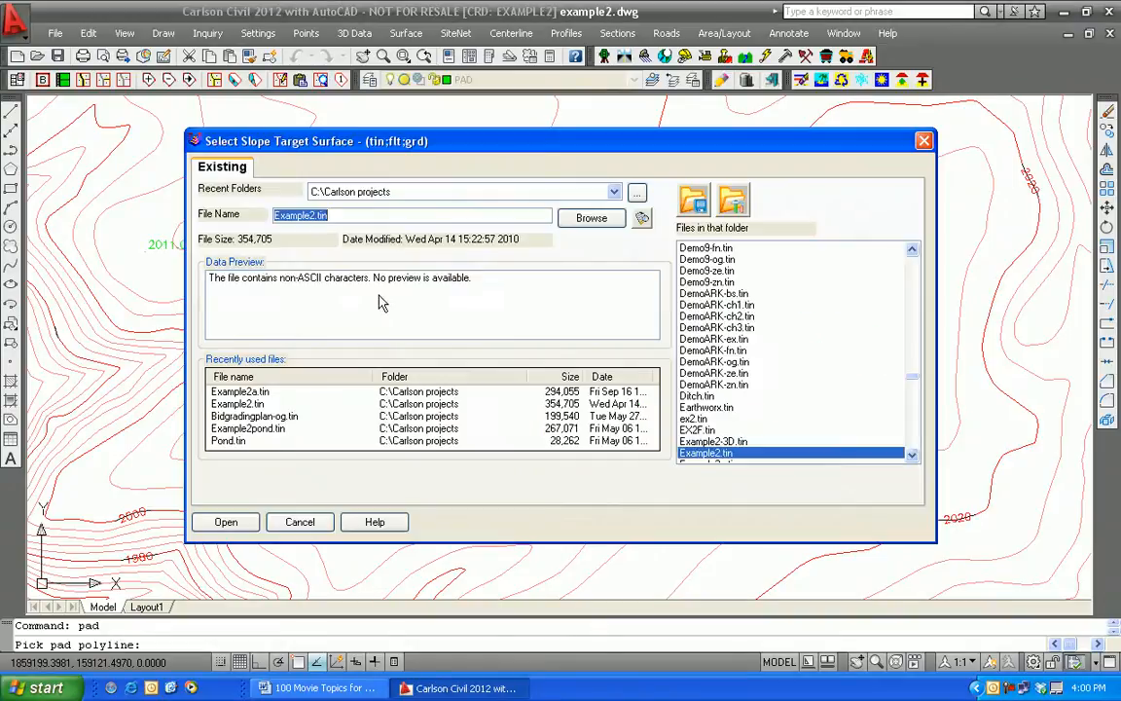
click(233, 391)
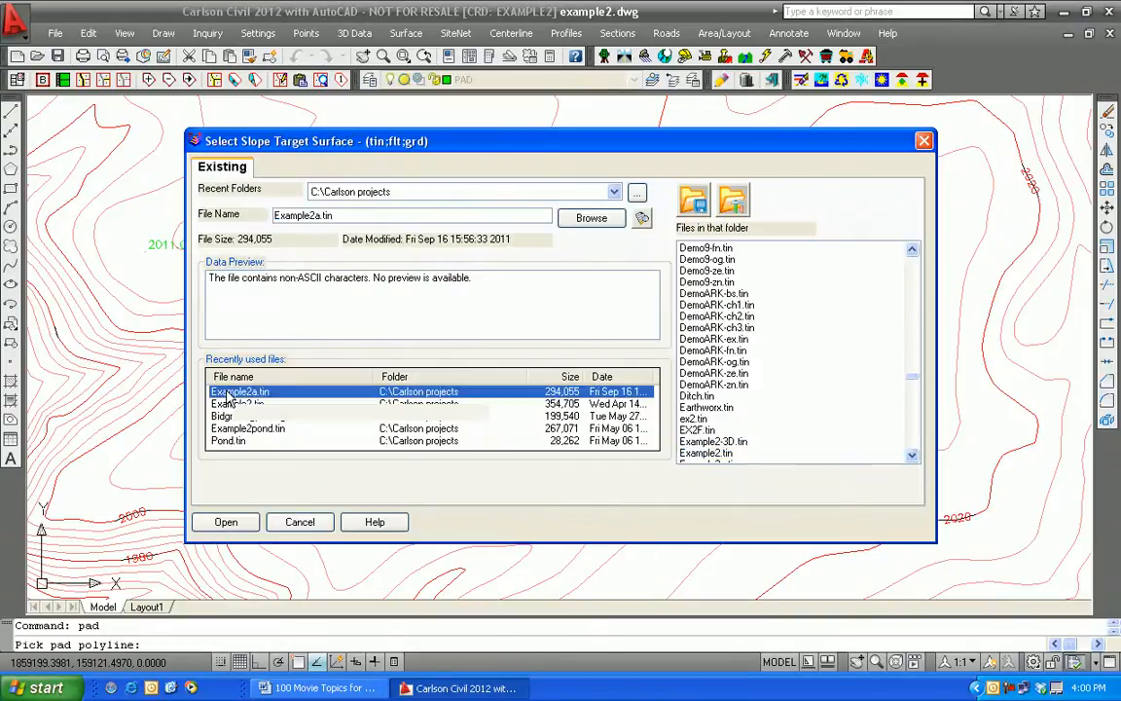
click(244, 523)
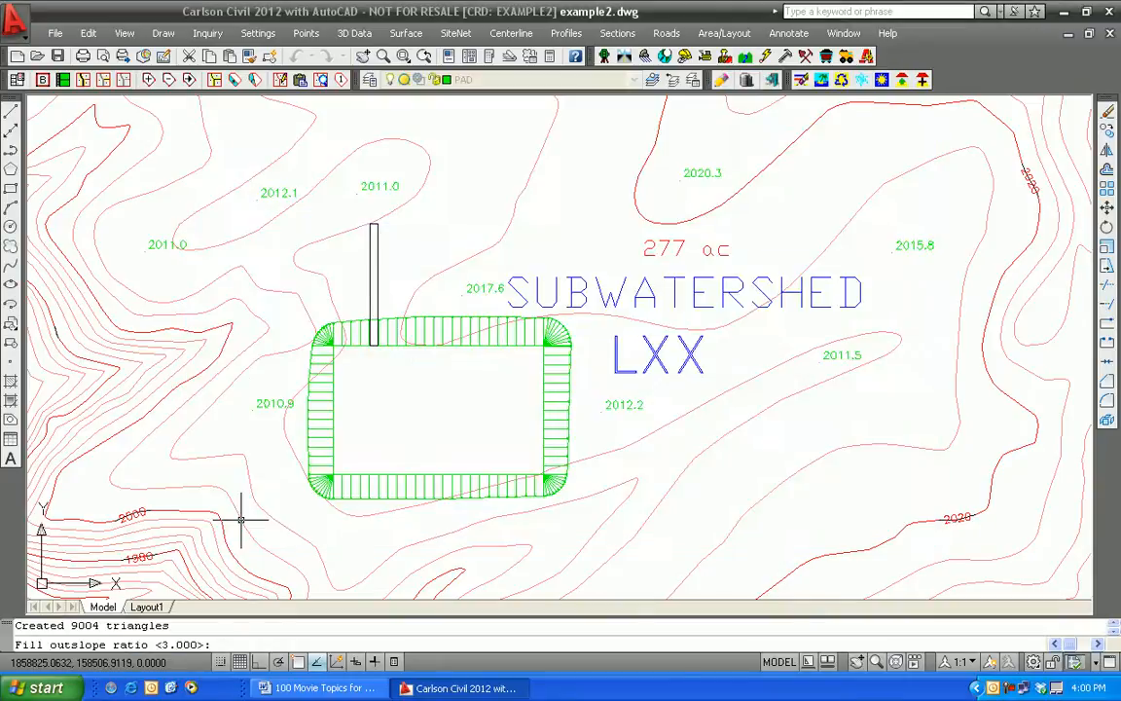
- Generate the ramp side slopes with fill and cut outslope ratios of 3 and arrow size 5, and close the pad report
key(Return)
key(Return)
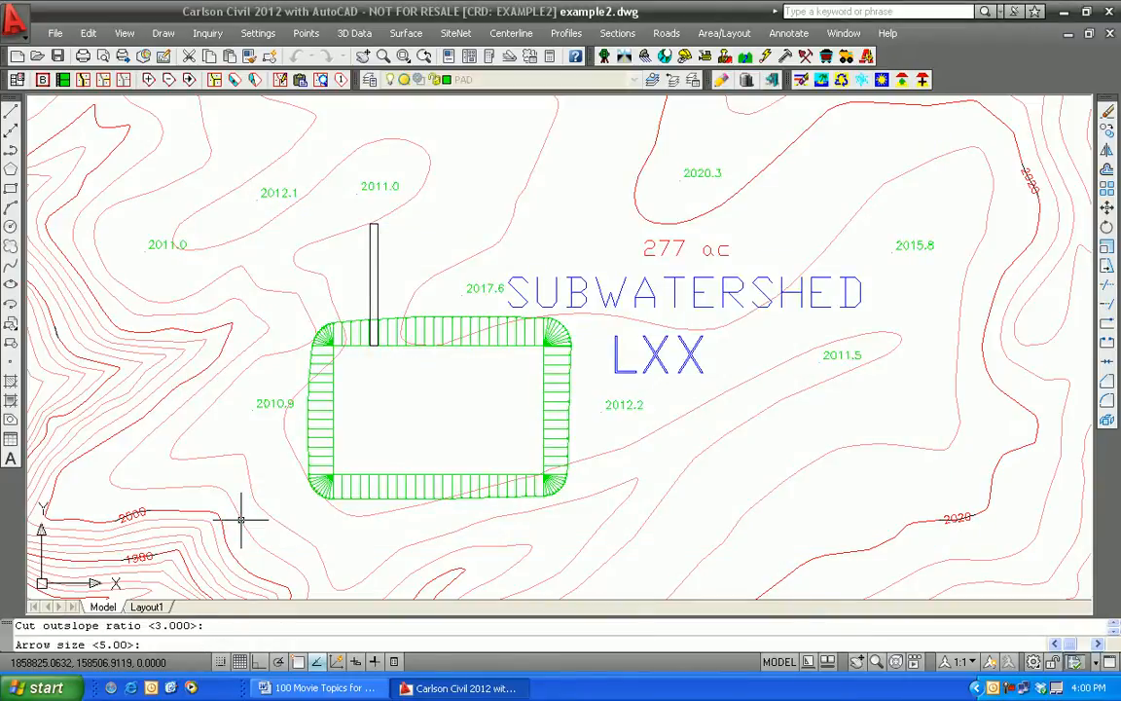
key(Return)
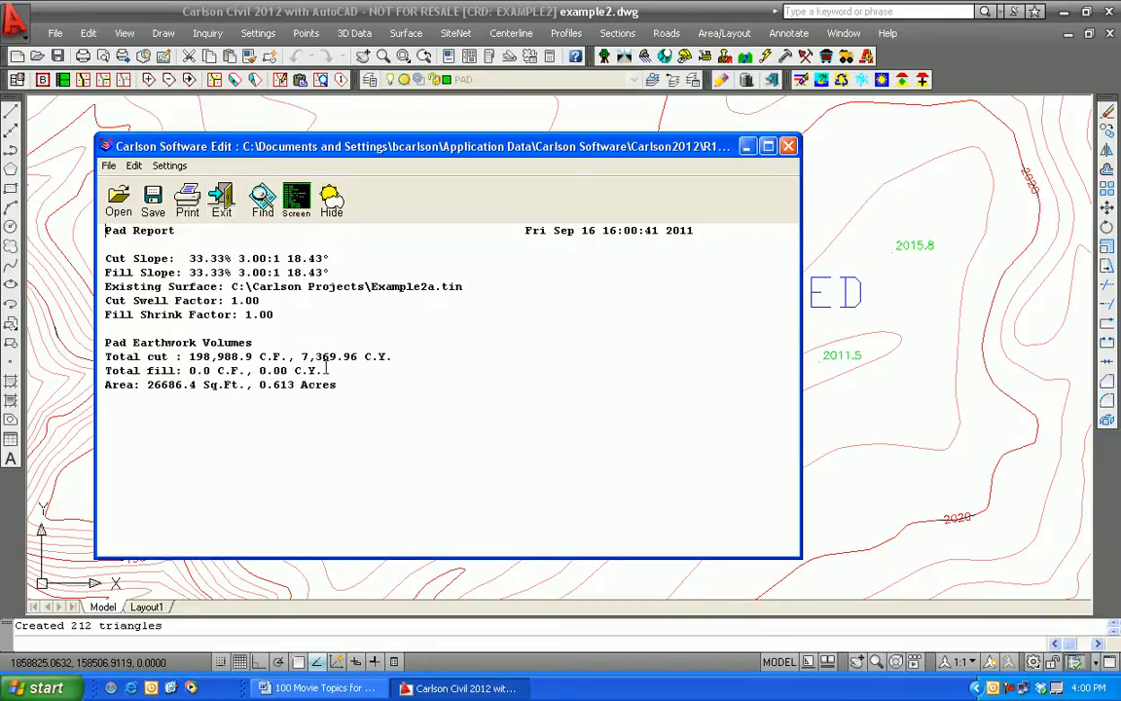
click(221, 206)
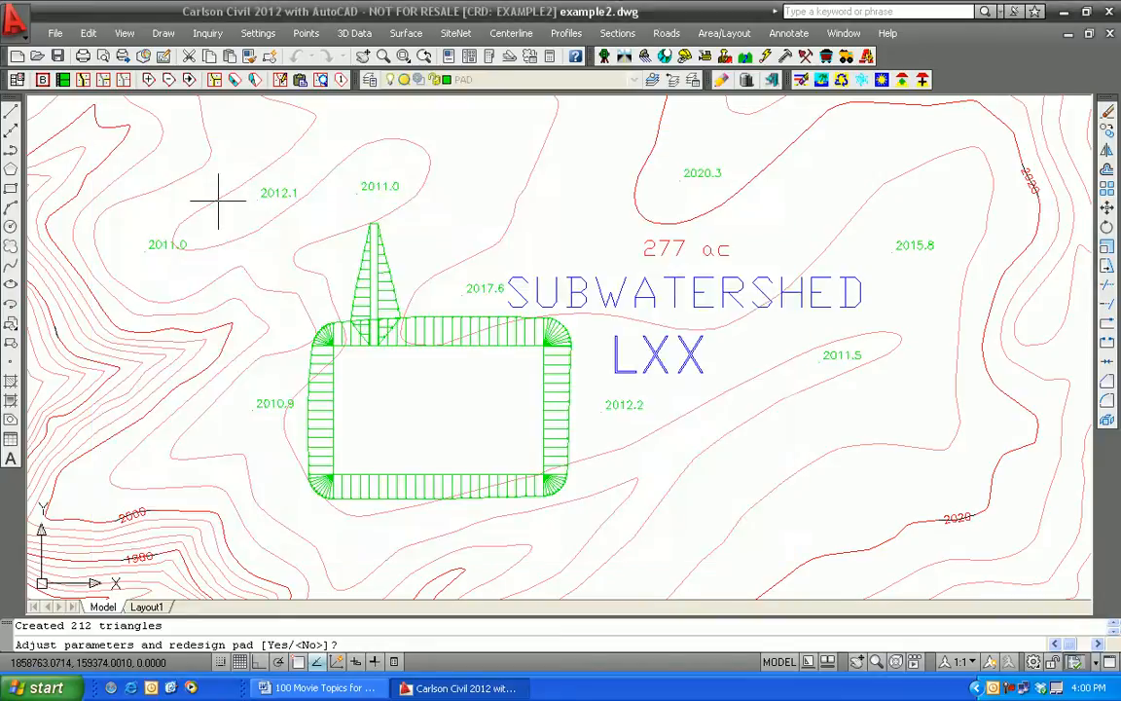
- Decline redesigning the pad and write the final surface merged with the target surface to Example2b, replacing the existing file
text(n)
key(Return)
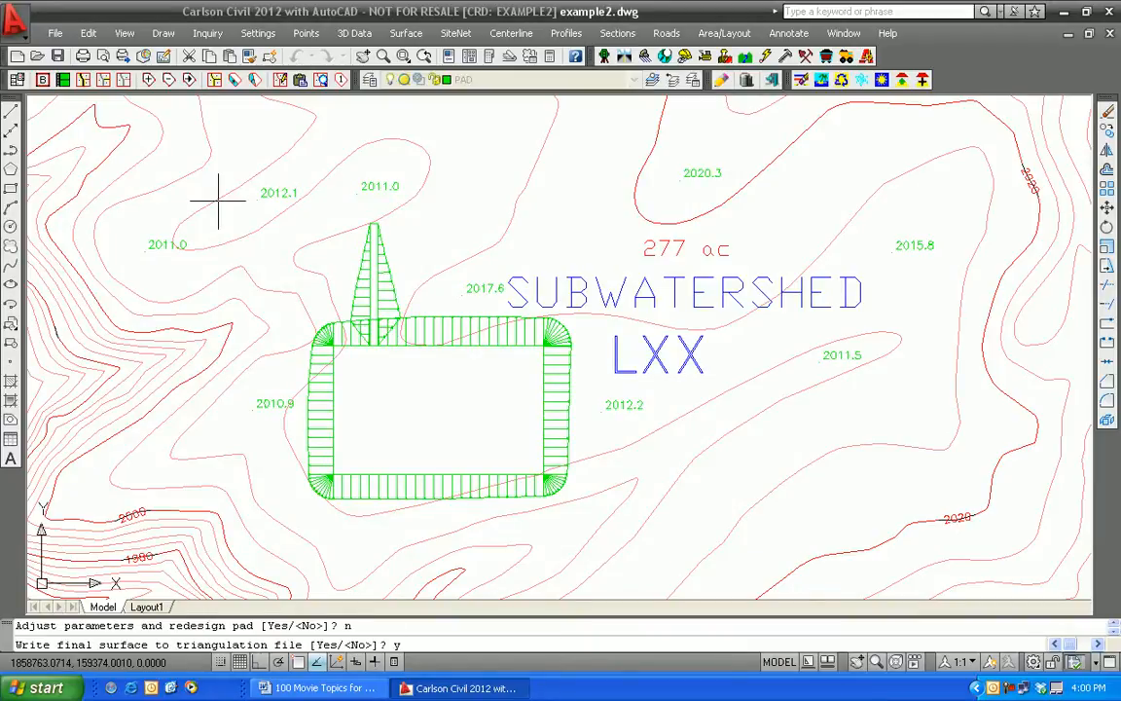
key(Return)
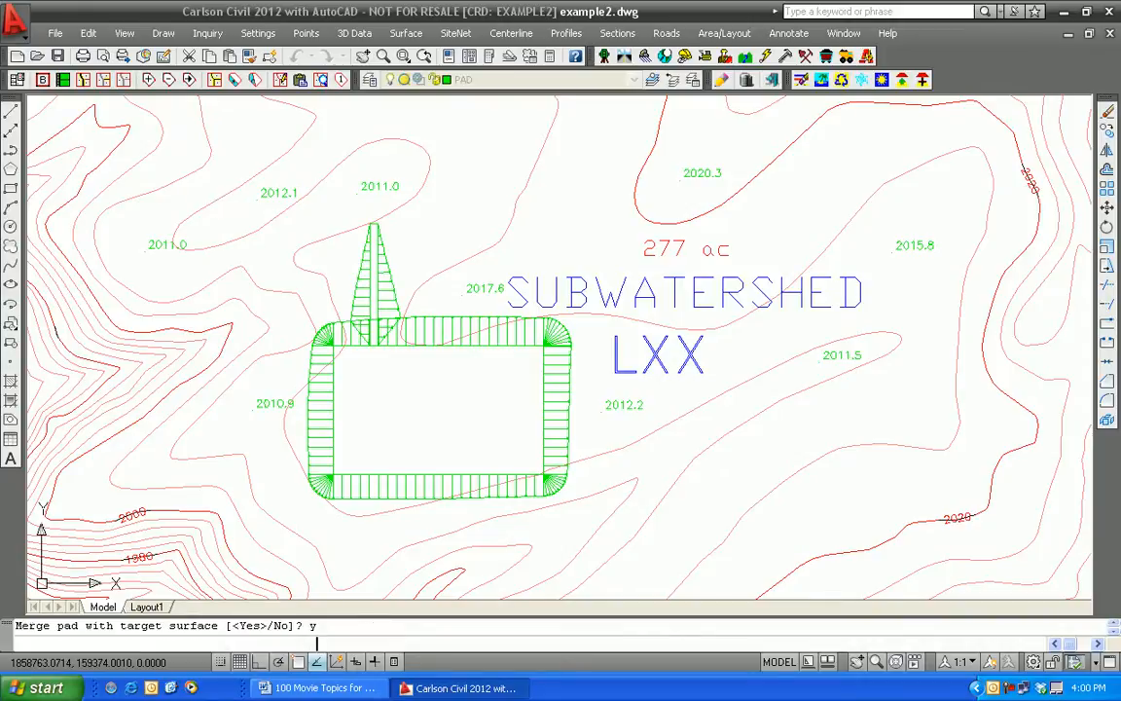
key(Return)
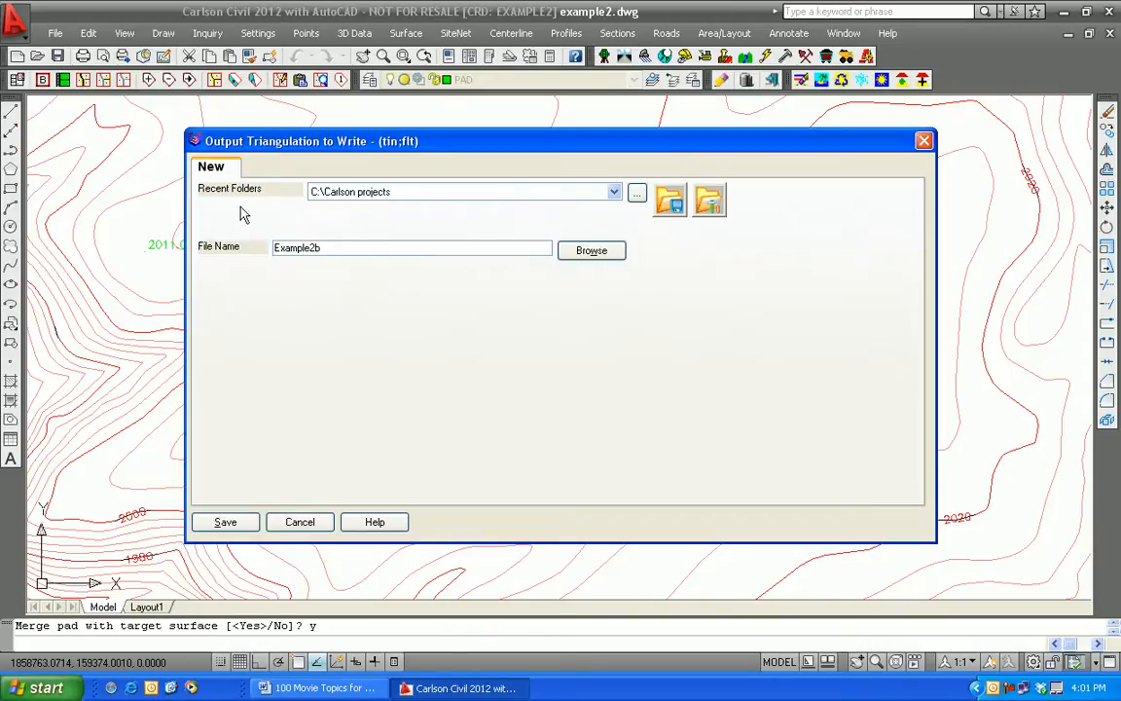
click(225, 522)
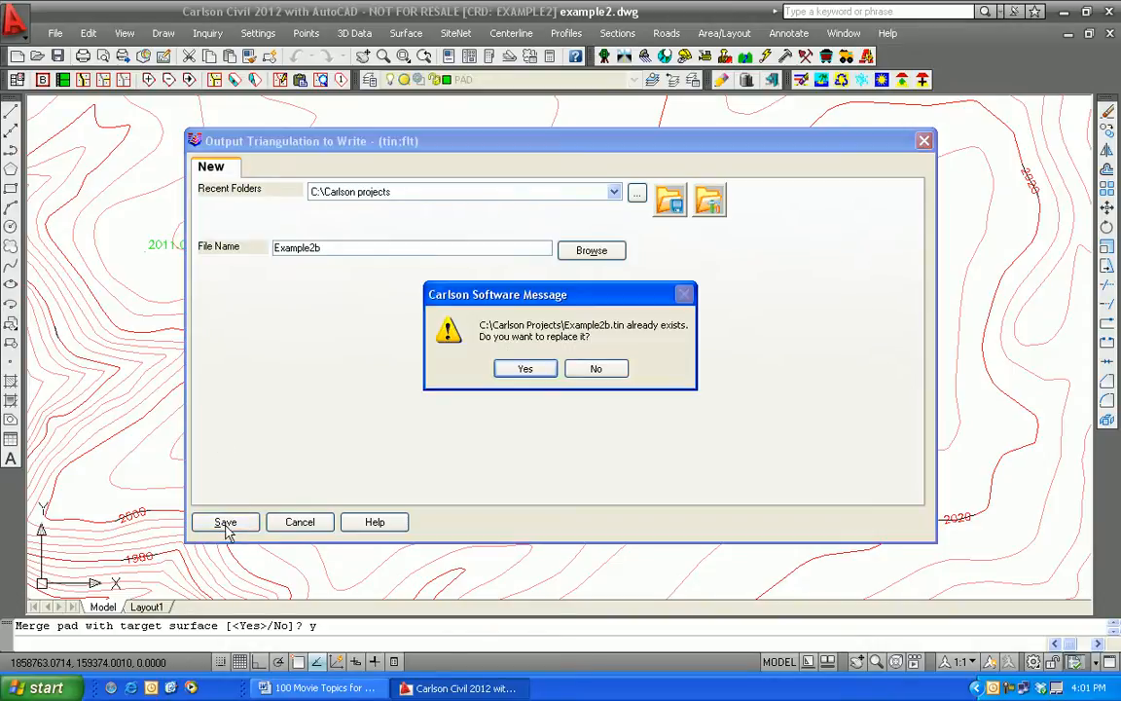
click(524, 370)
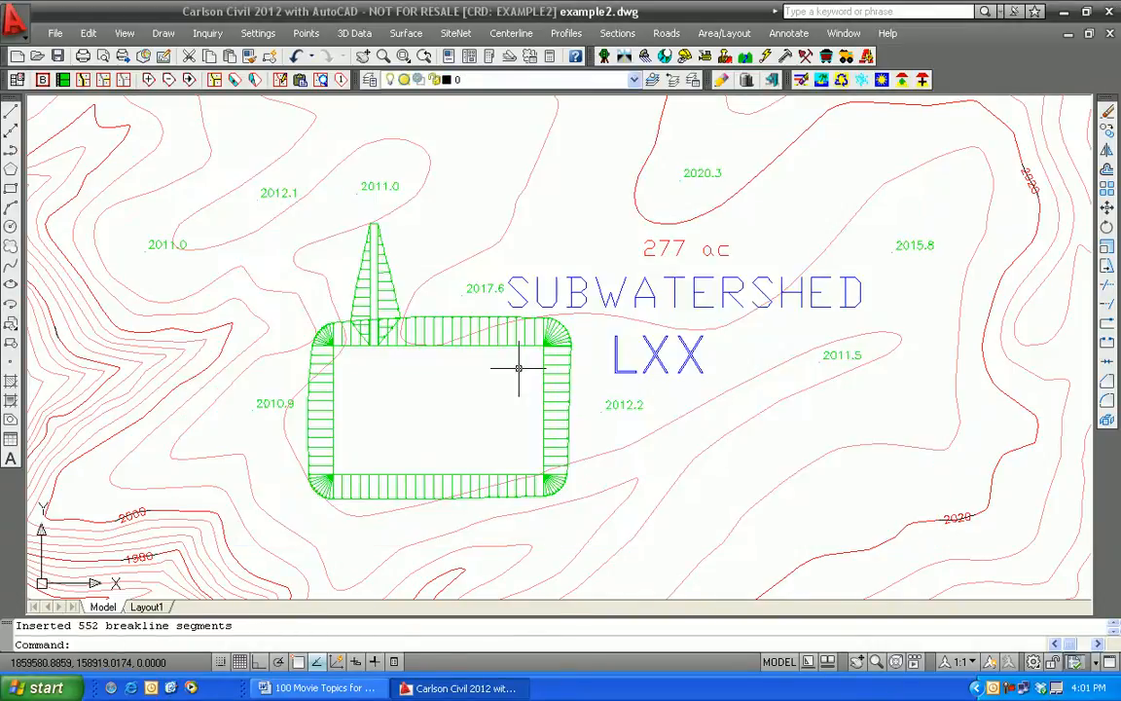
- Trim the main pad's slope lines and outer top edge inside the ramp, using the ramp's perimeter as the cutting edge
scroll(368, 369, up, 5)
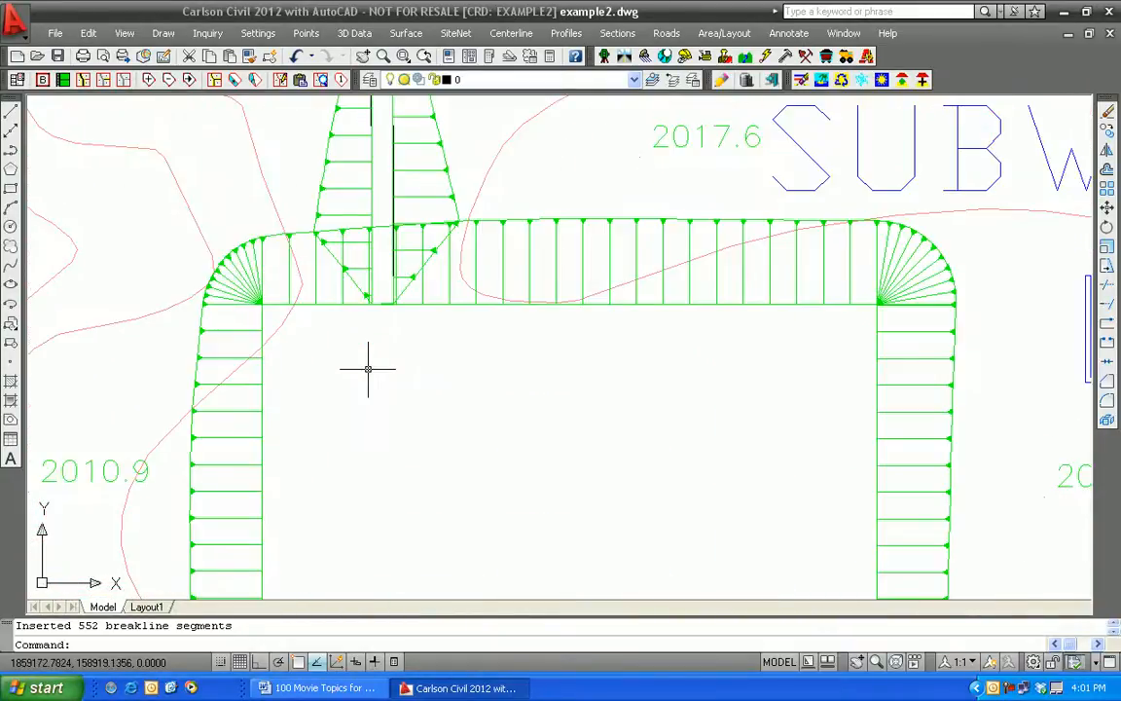
scroll(395, 311, down, 2)
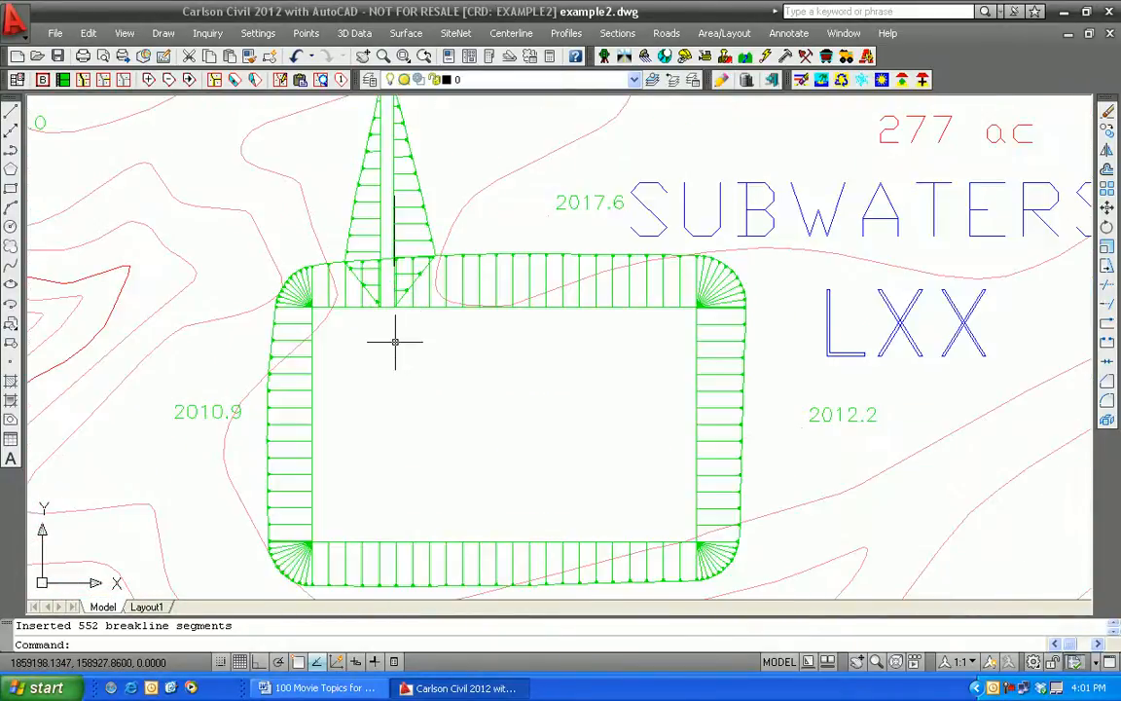
click(403, 373)
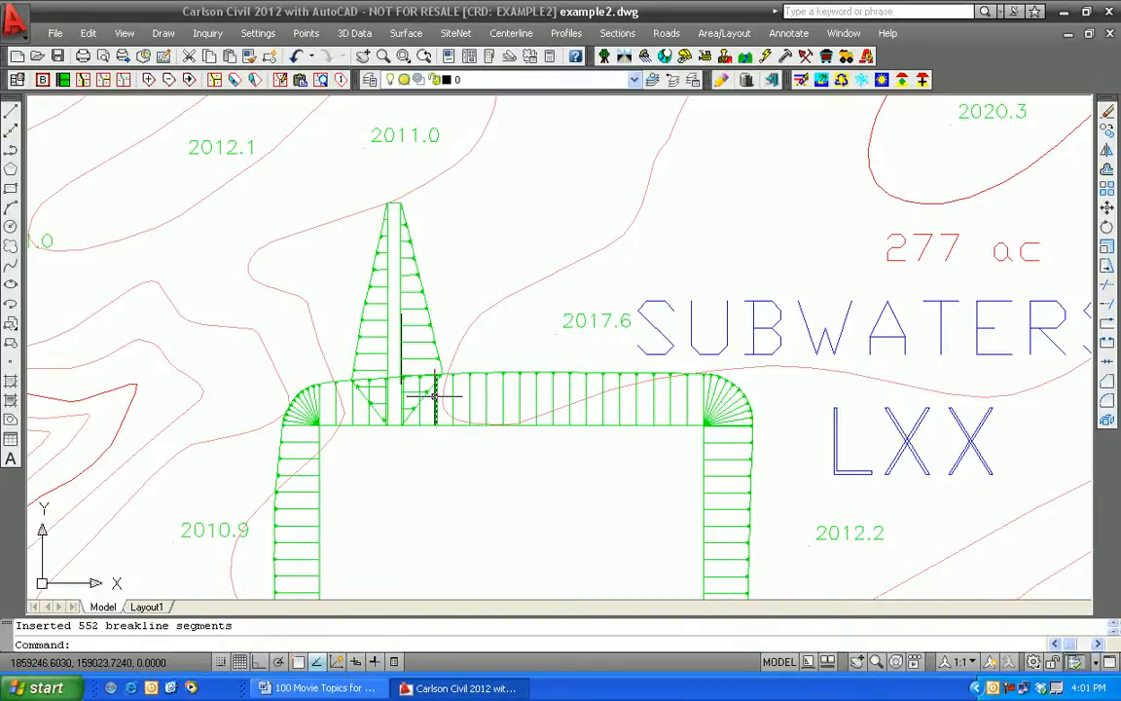
scroll(438, 365, up, 3)
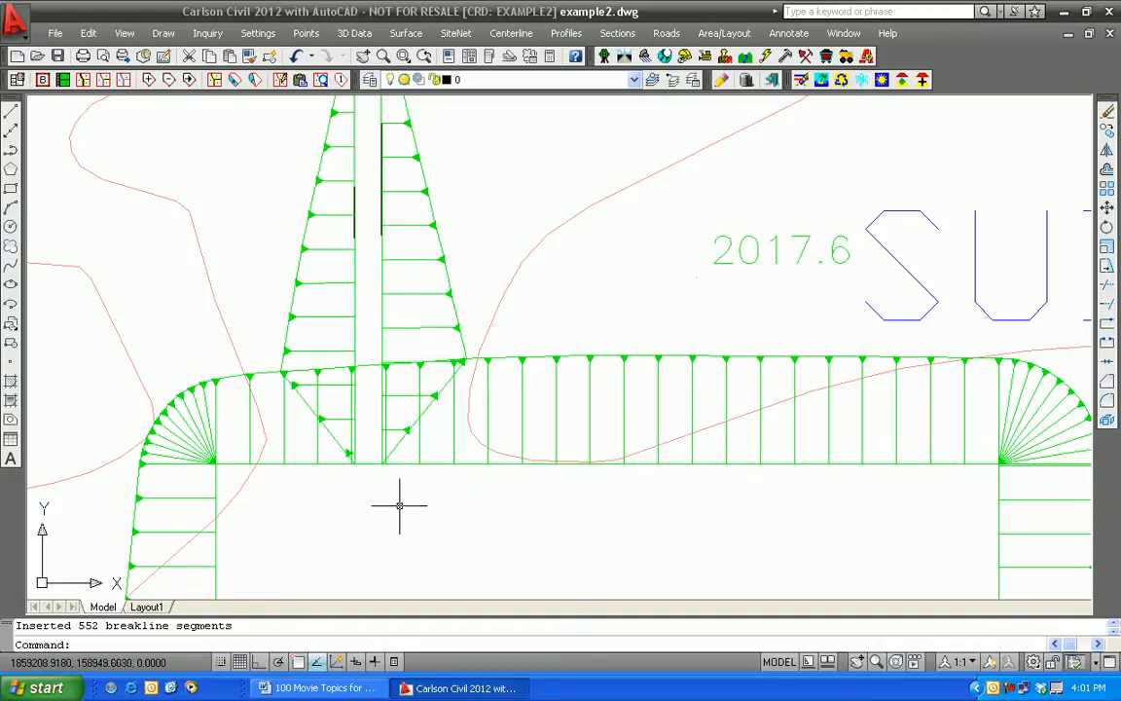
scroll(399, 506, up, 2)
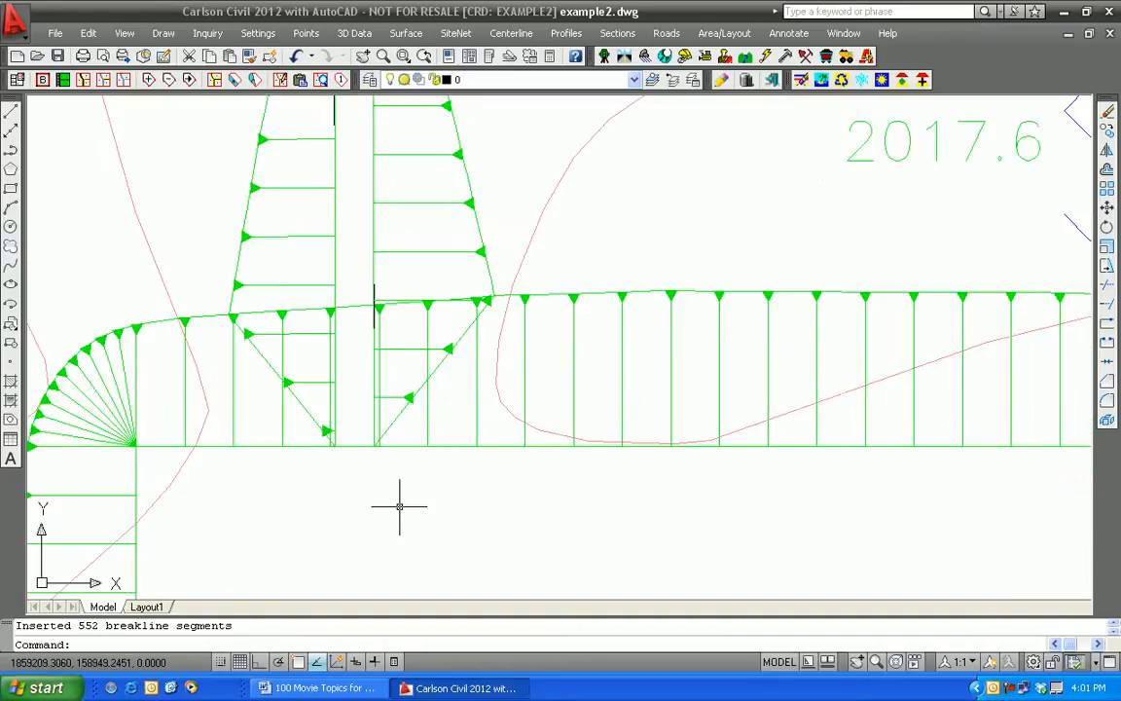
click(88, 35)
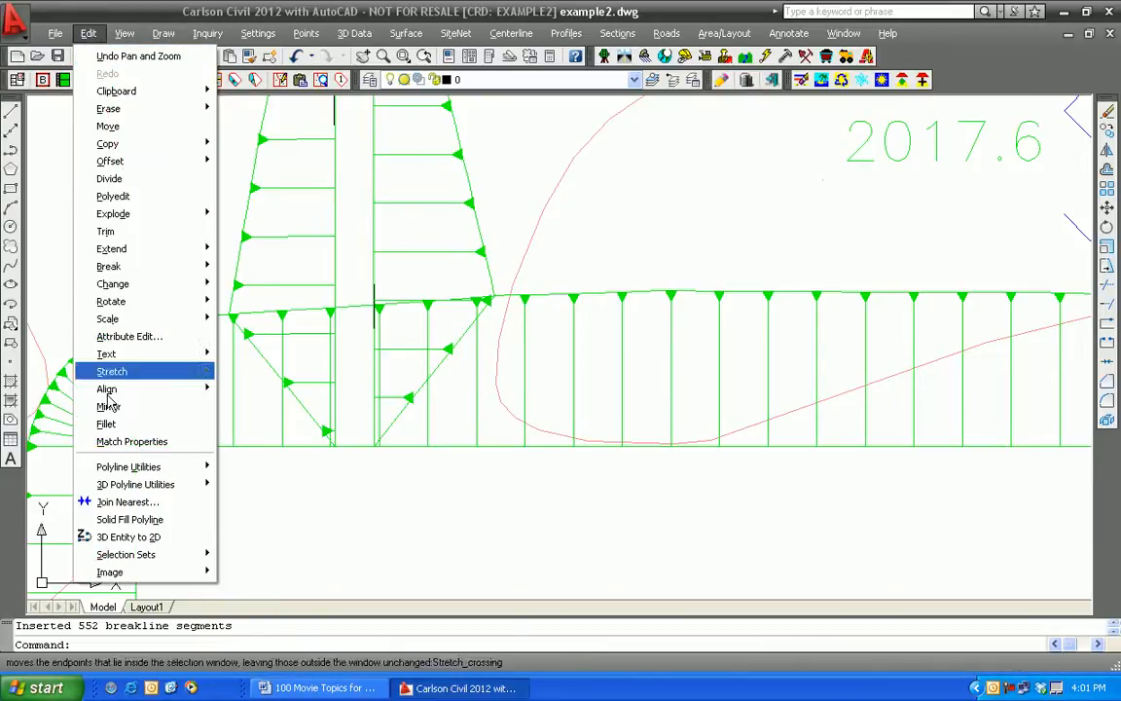
click(105, 231)
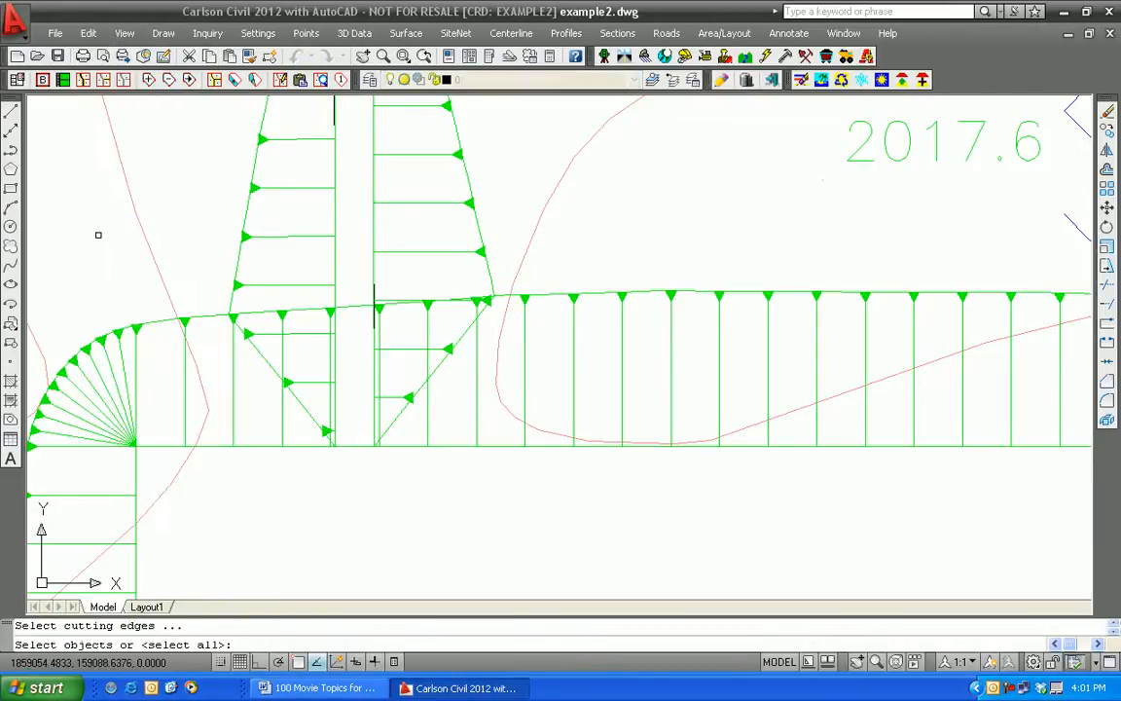
click(264, 362)
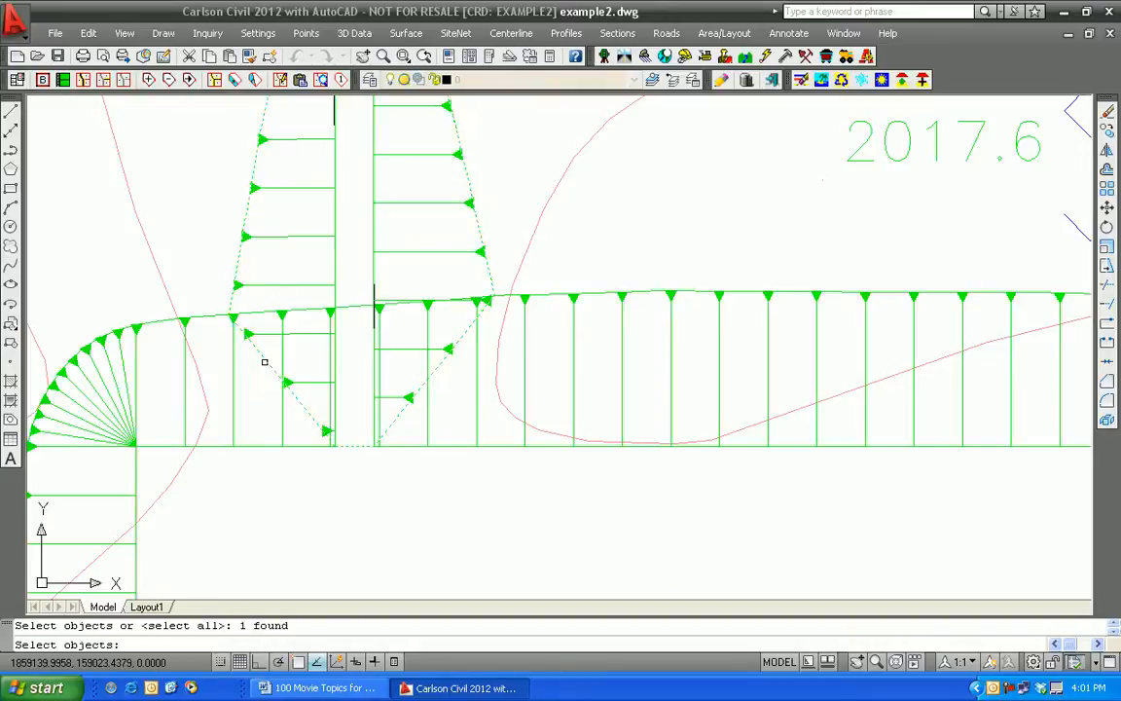
key(Return)
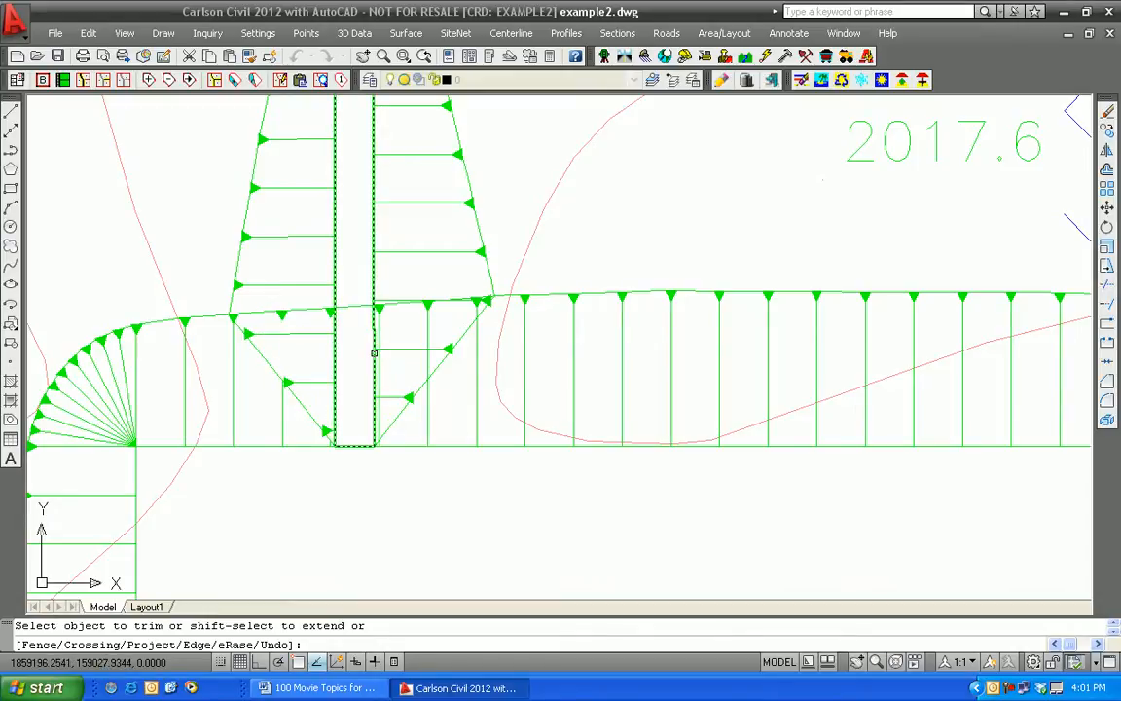
click(386, 353)
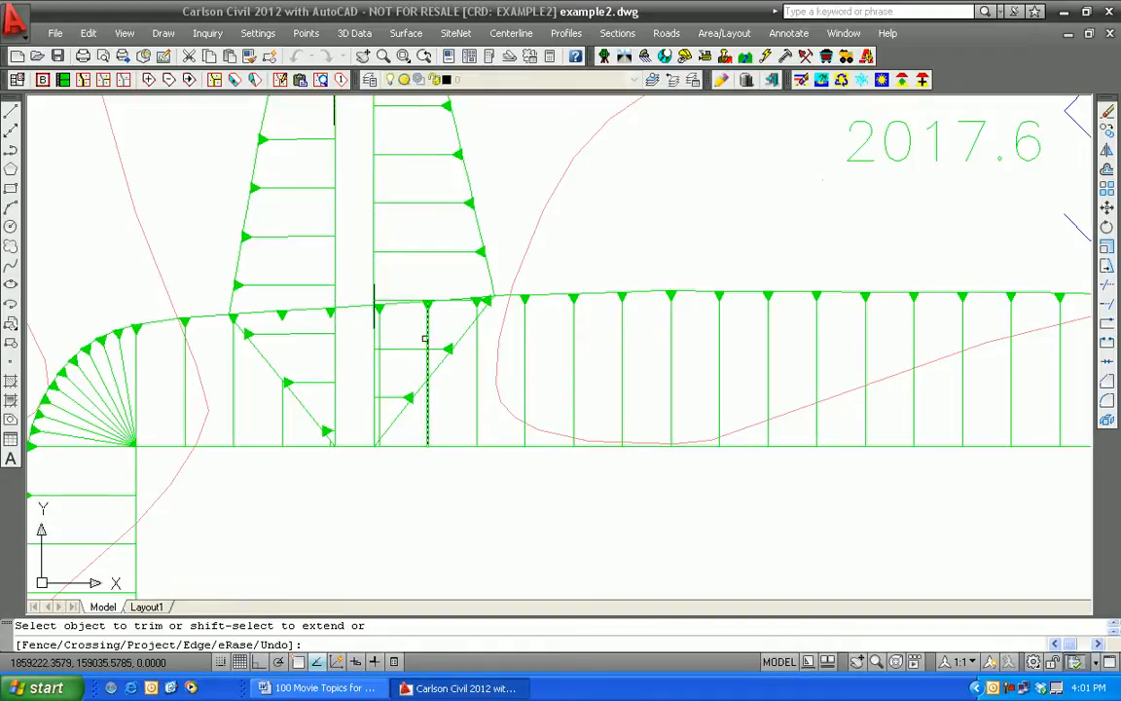
click(381, 334)
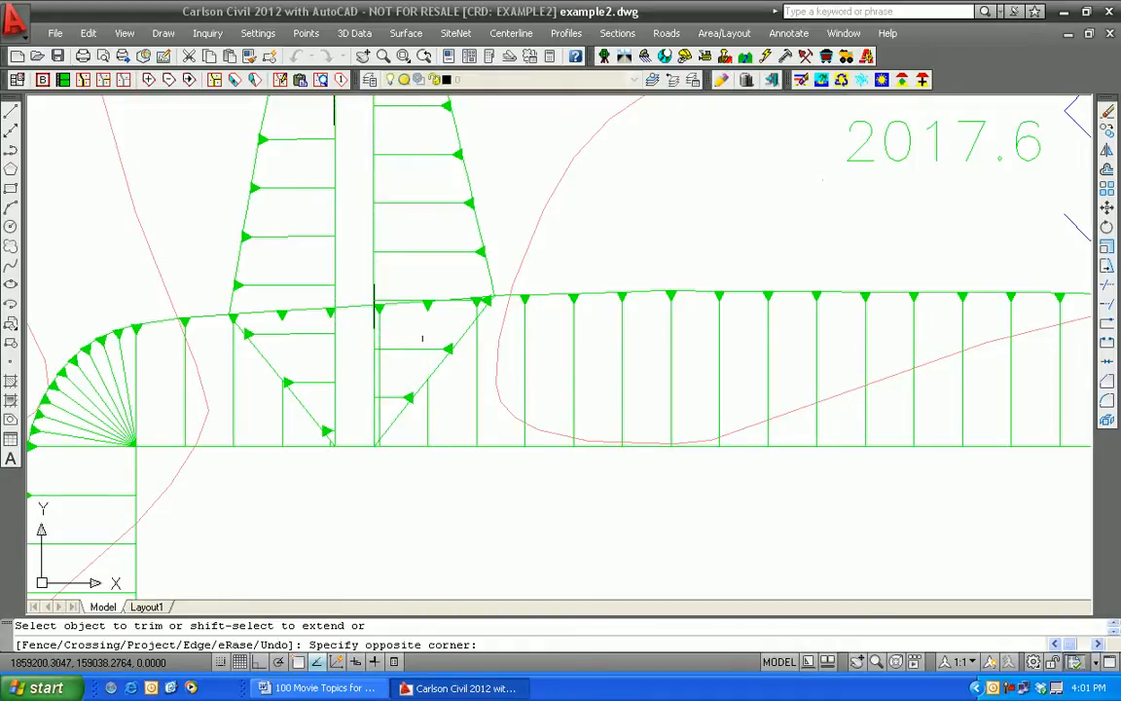
click(378, 331)
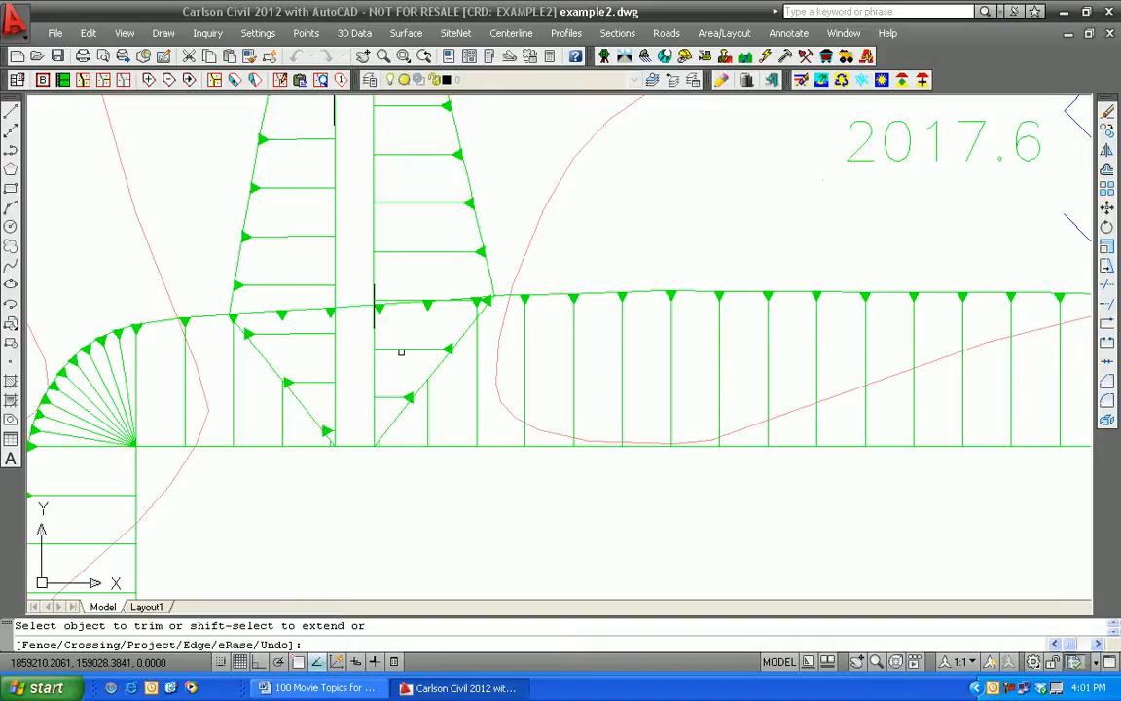
click(282, 316)
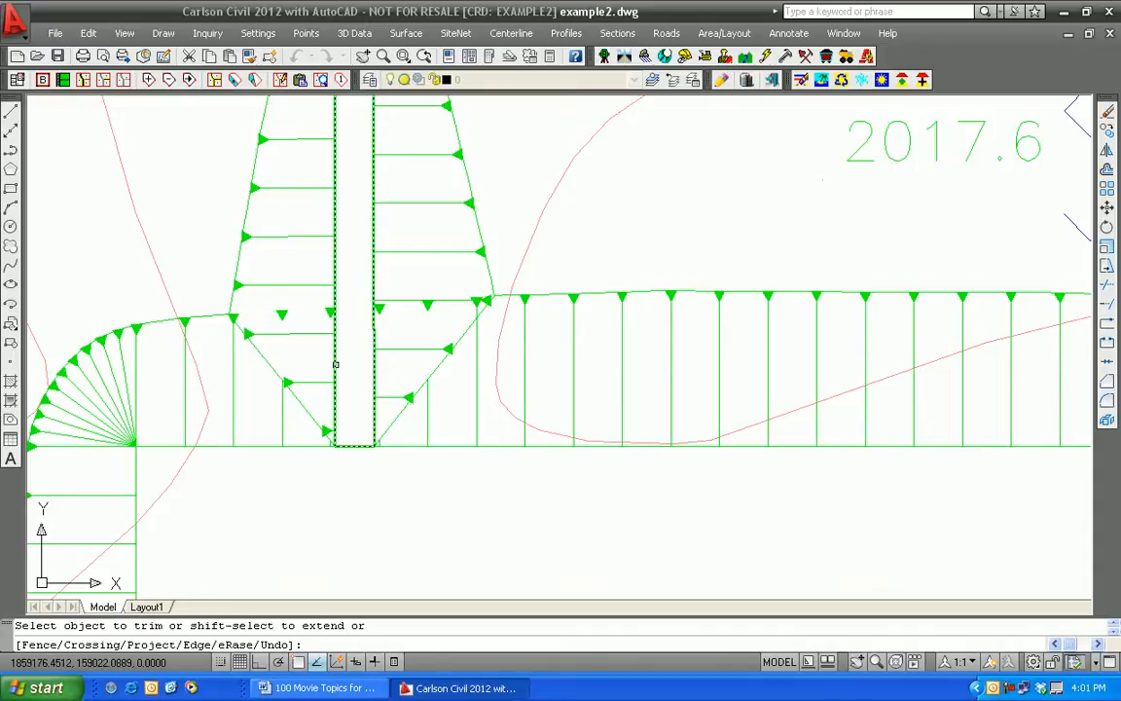
key(Return)
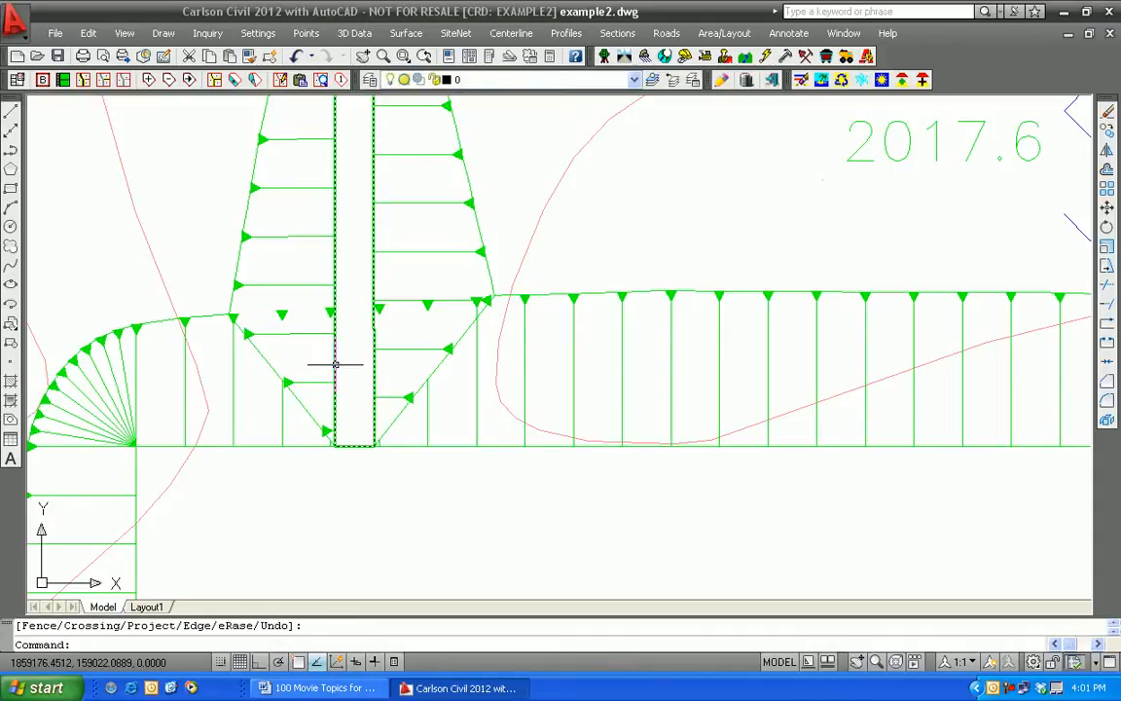
- Erase the leftover pad slope arrowheads stranded inside the ramp, including the one beside the ramp's eastern outer corner
text(e)
key(Return)
click(264, 328)
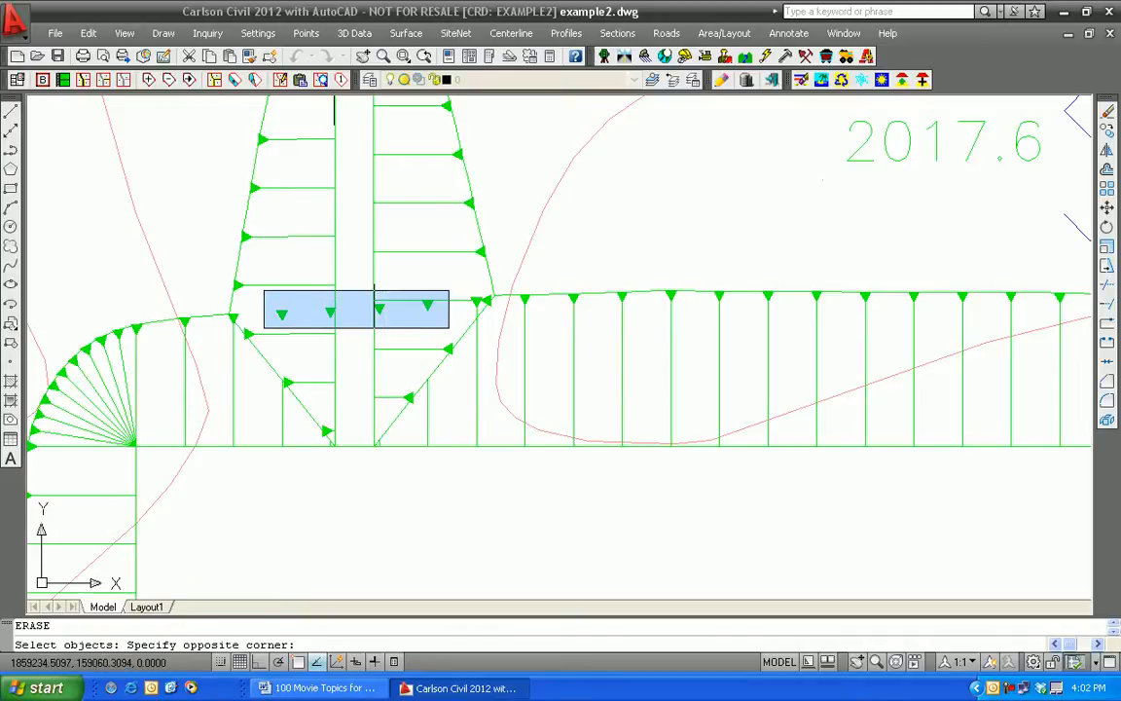
click(449, 290)
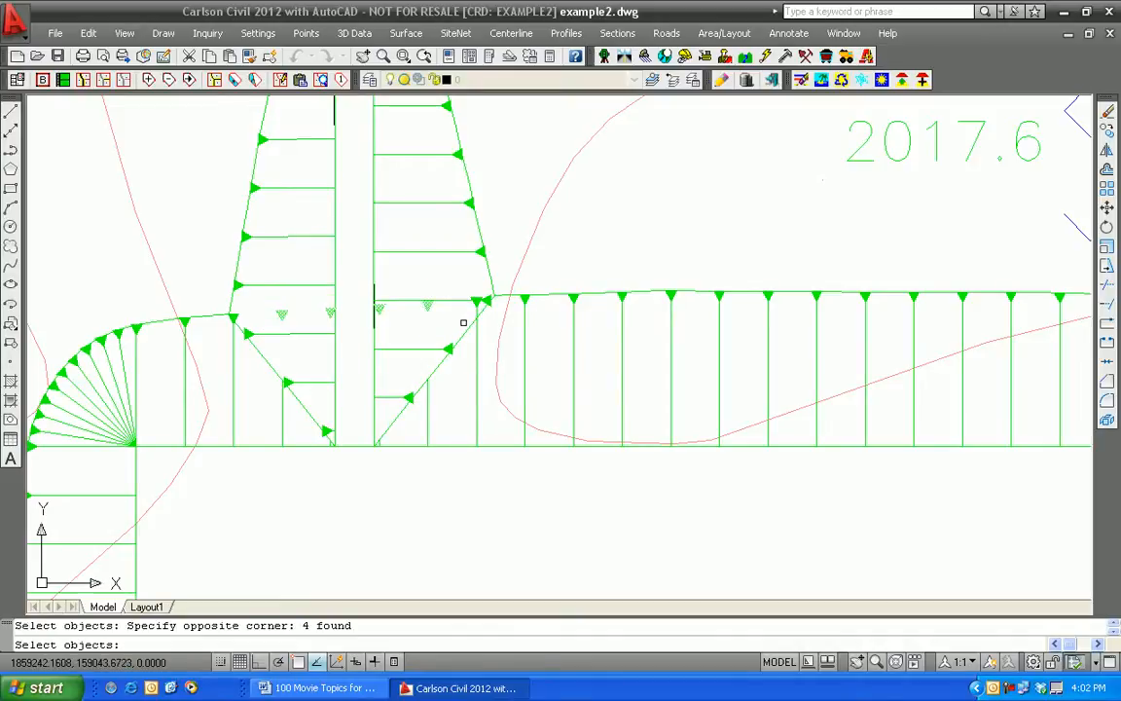
key(Return)
text(e)
key(Return)
click(459, 309)
click(485, 287)
key(Return)
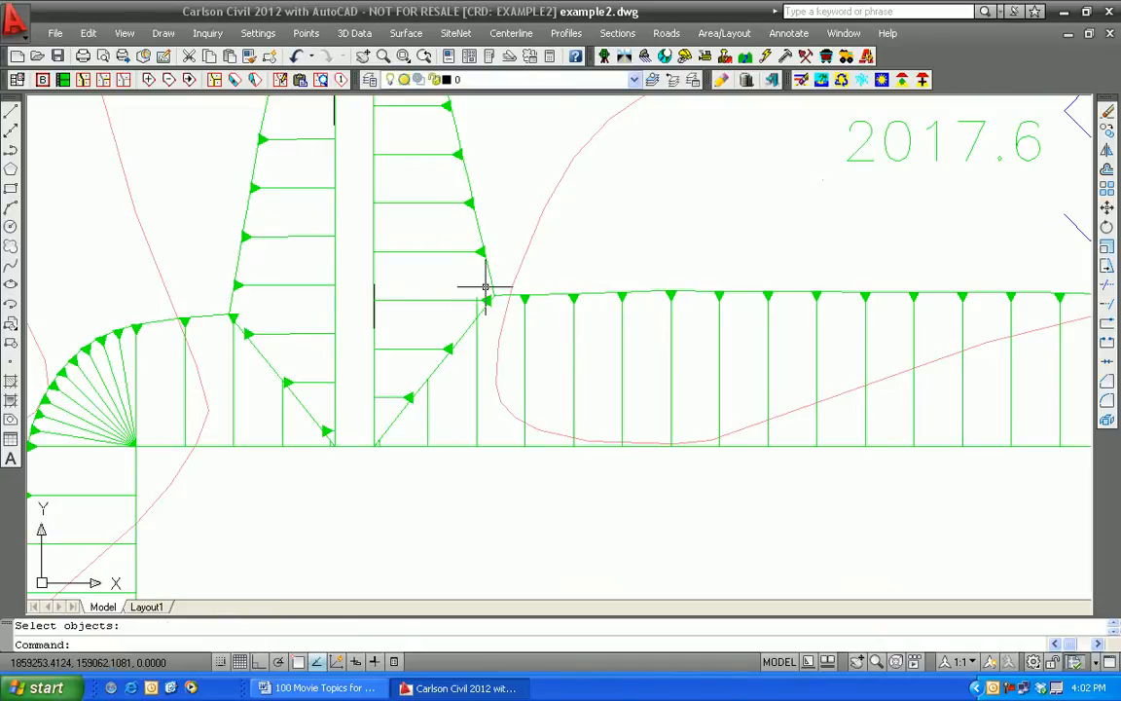
- Trim the pad slope line that overruns the ramp's eastern edge, using the ramp's outer perimeter as the cutting edge
click(87, 33)
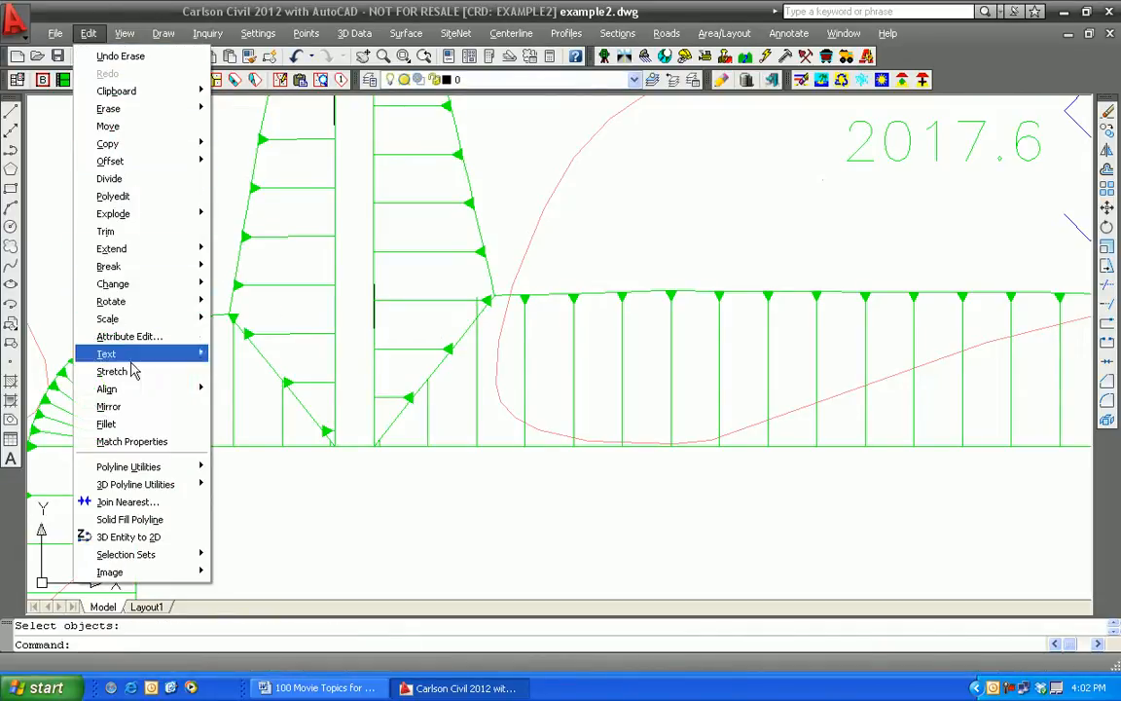
click(105, 231)
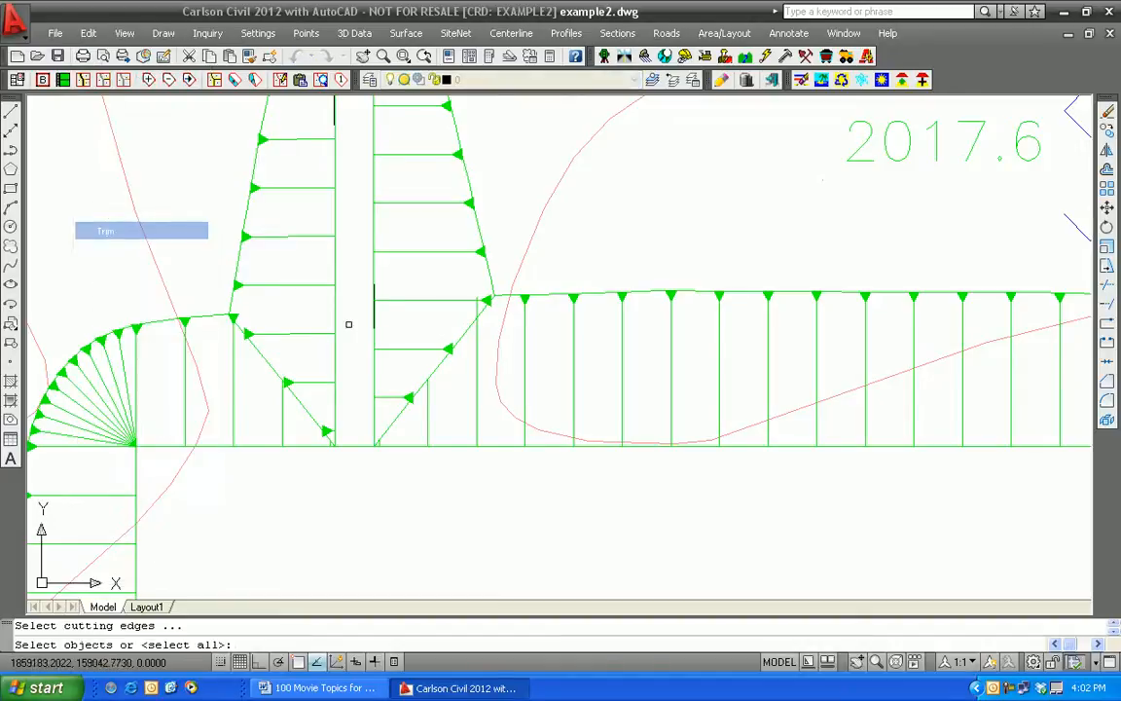
click(482, 311)
key(Return)
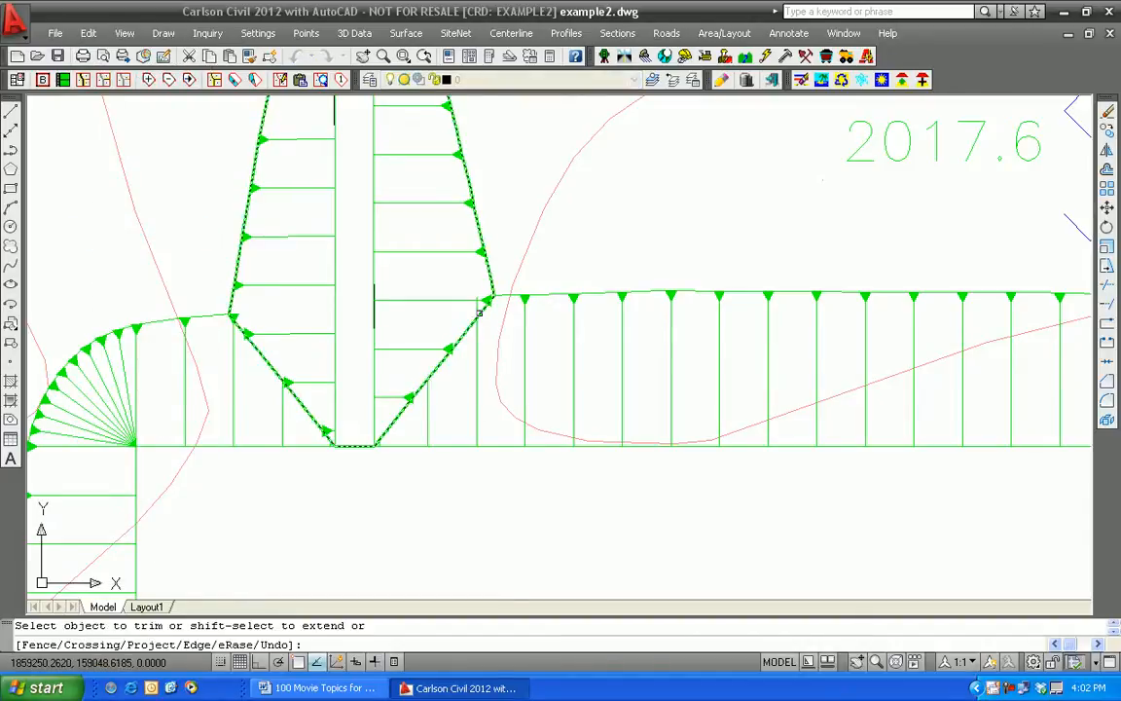
key(Return)
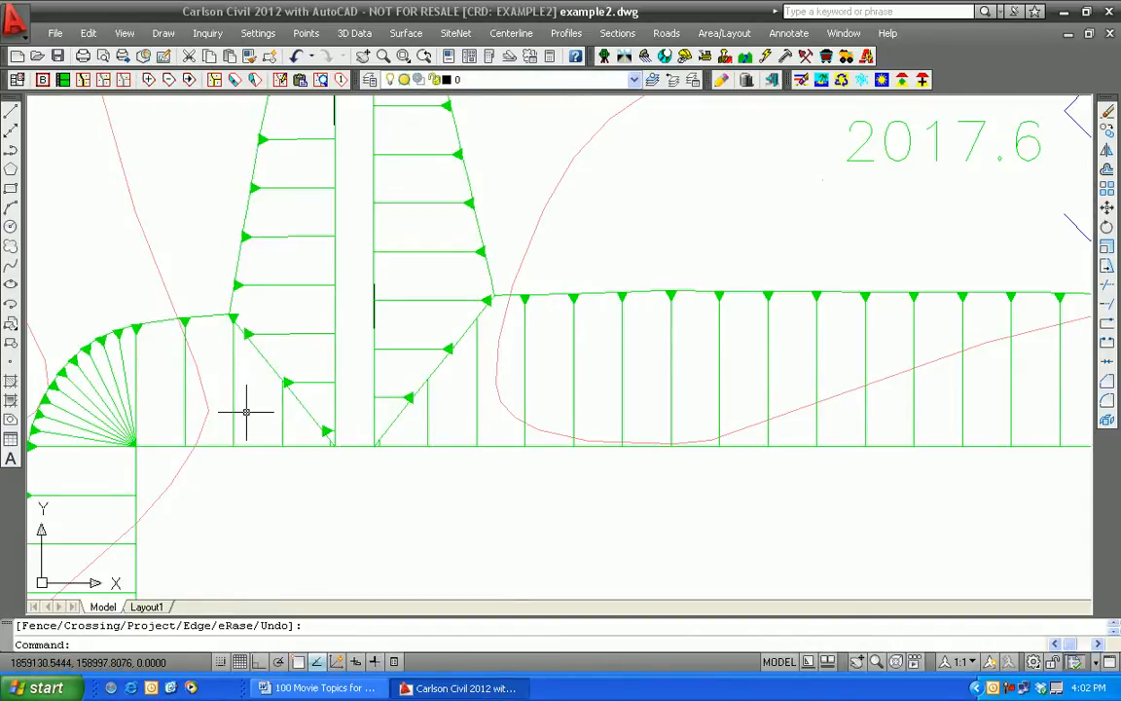
- Show the pad, the ramp and the surrounding contours in the 3D Viewer Window
scroll(260, 418, down, 5)
middle_drag(278, 457, 276, 370)
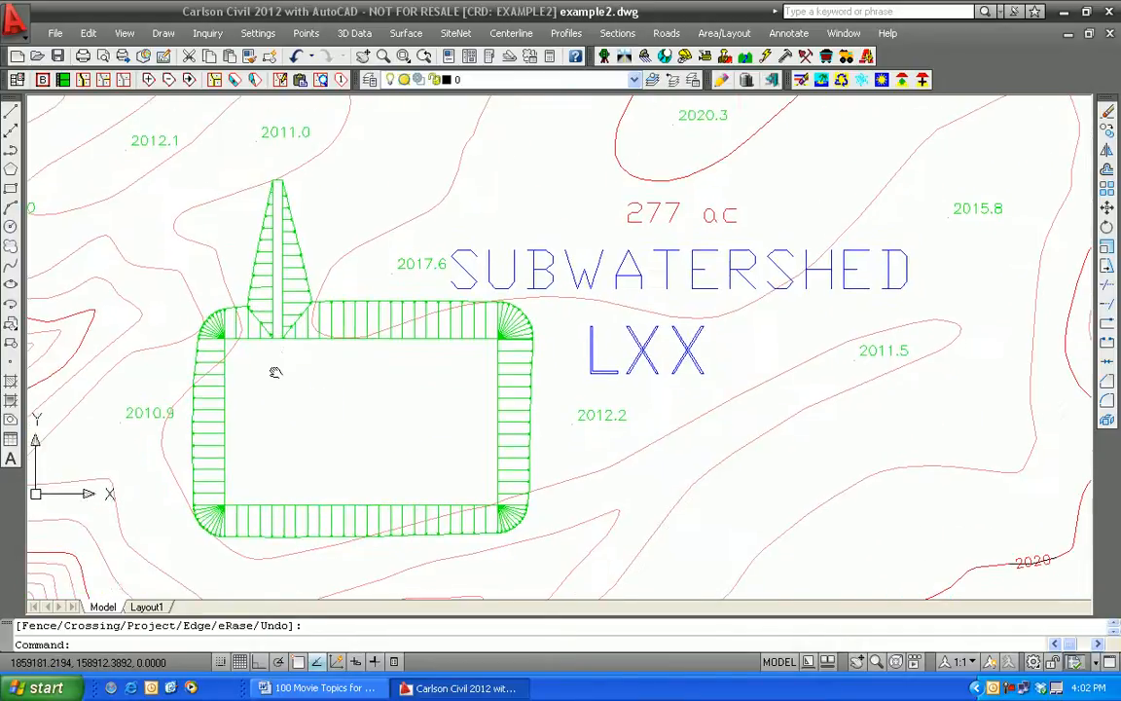
click(125, 33)
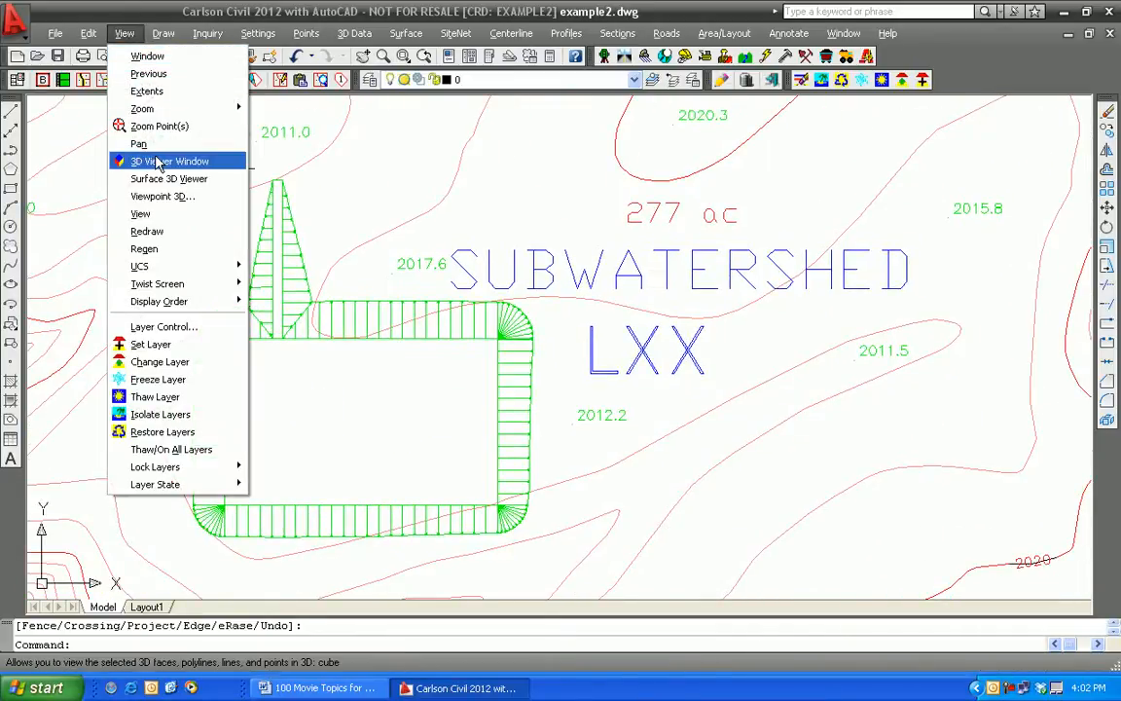
click(169, 161)
click(504, 473)
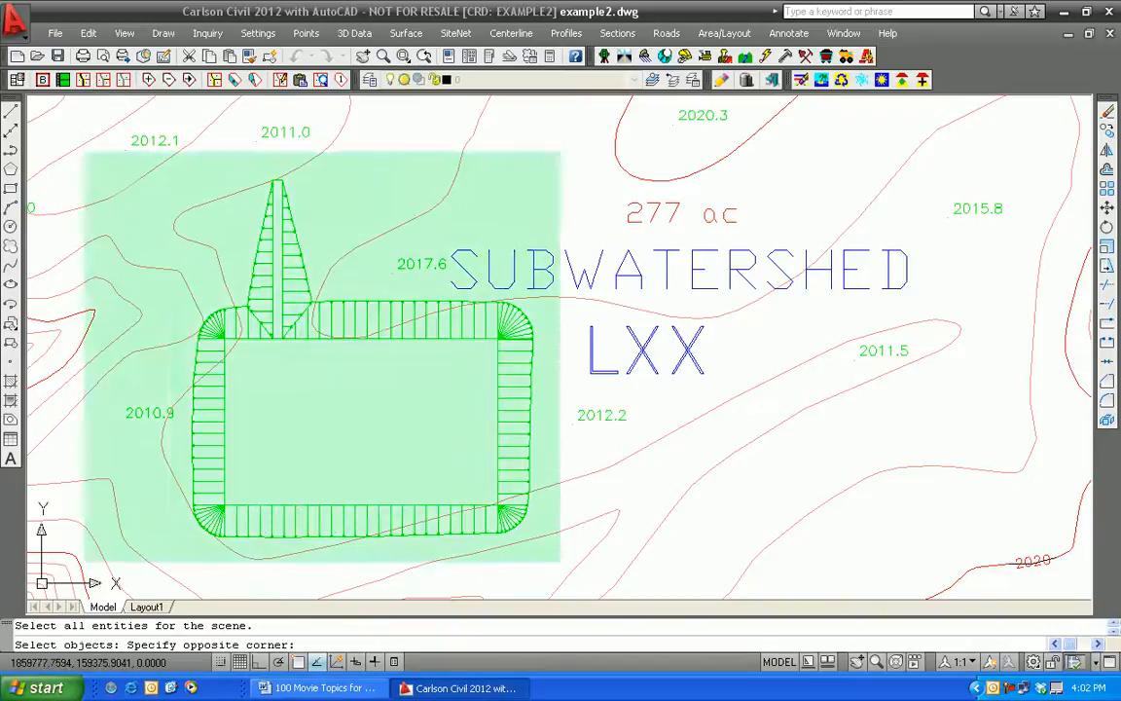
click(68, 143)
key(Return)
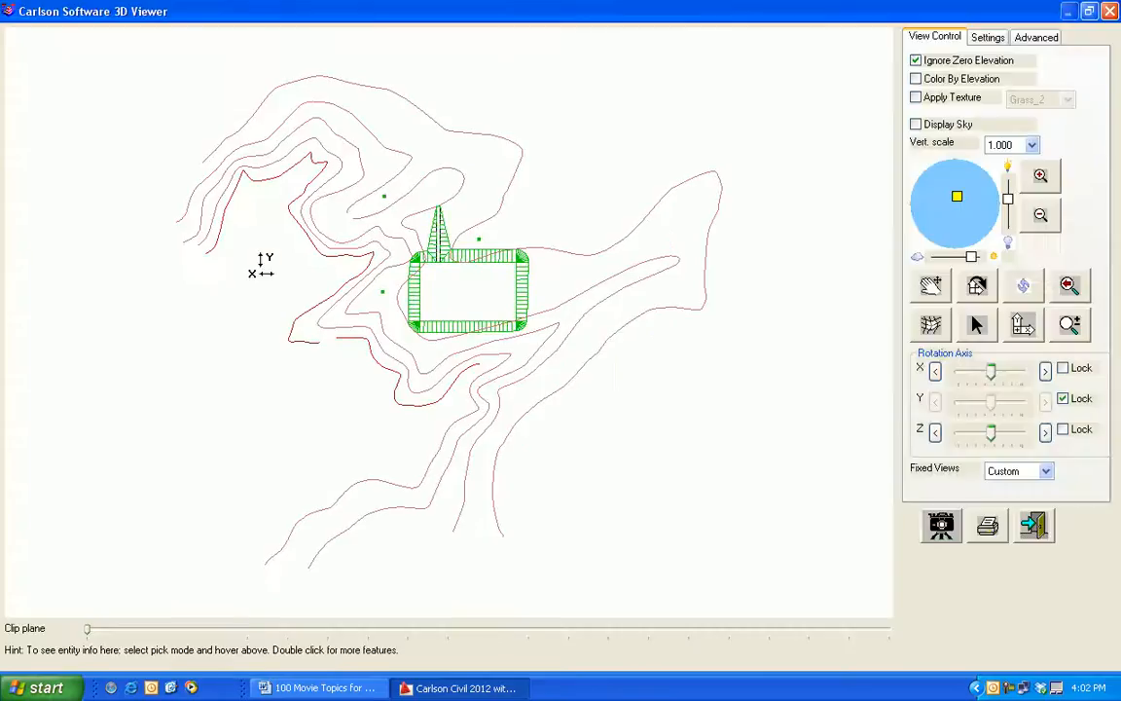
- Examine in 3D how the ramp and its side slopes tie into the pad, and exit the viewer
scroll(399, 368, up, 5)
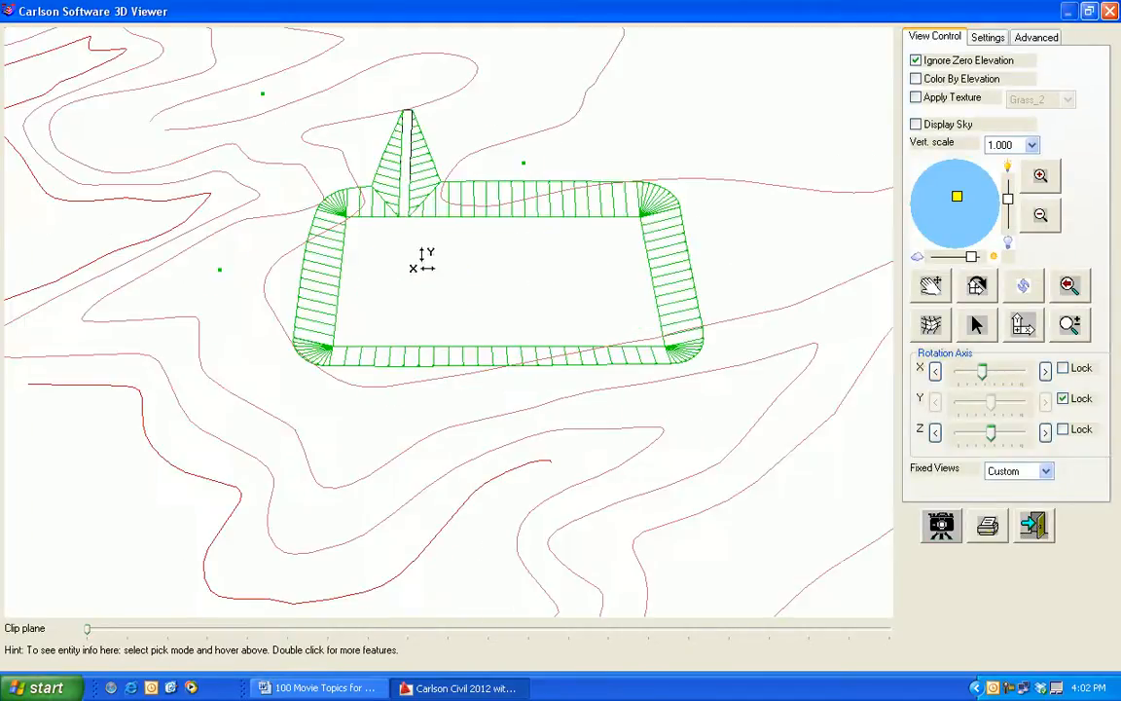
drag(414, 384, 347, 425)
drag(309, 484, 393, 543)
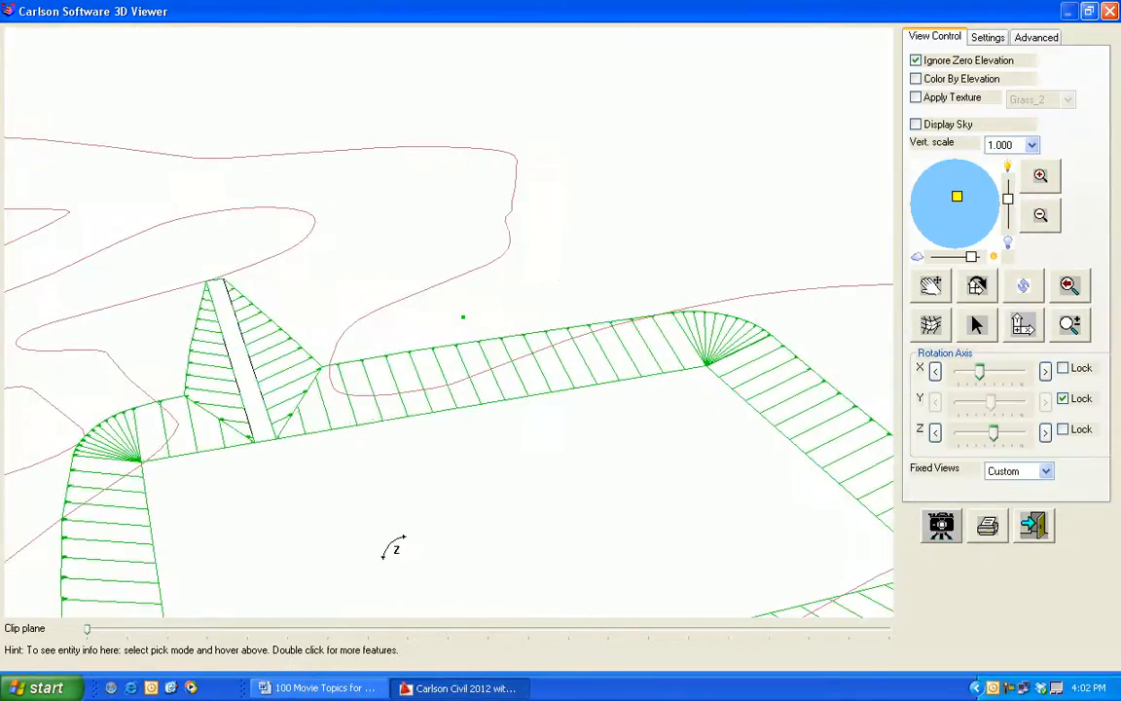
scroll(366, 374, up, 3)
scroll(358, 471, down, 4)
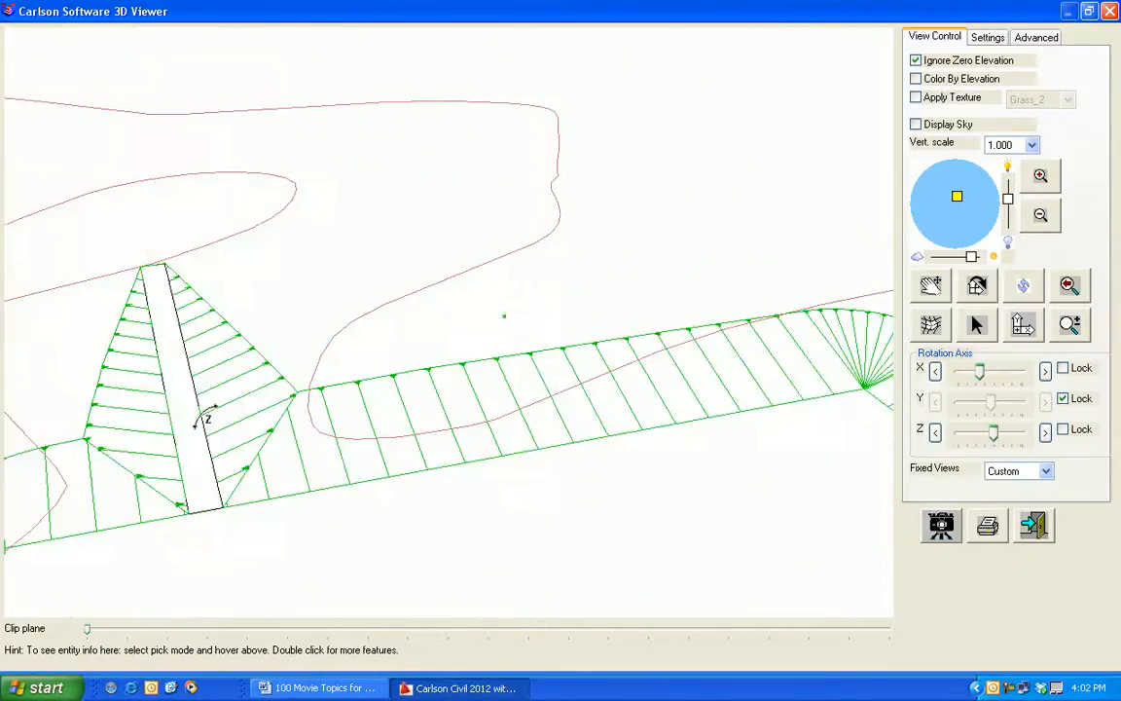
drag(231, 531, 295, 457)
scroll(289, 492, up, 3)
scroll(276, 488, down, 4)
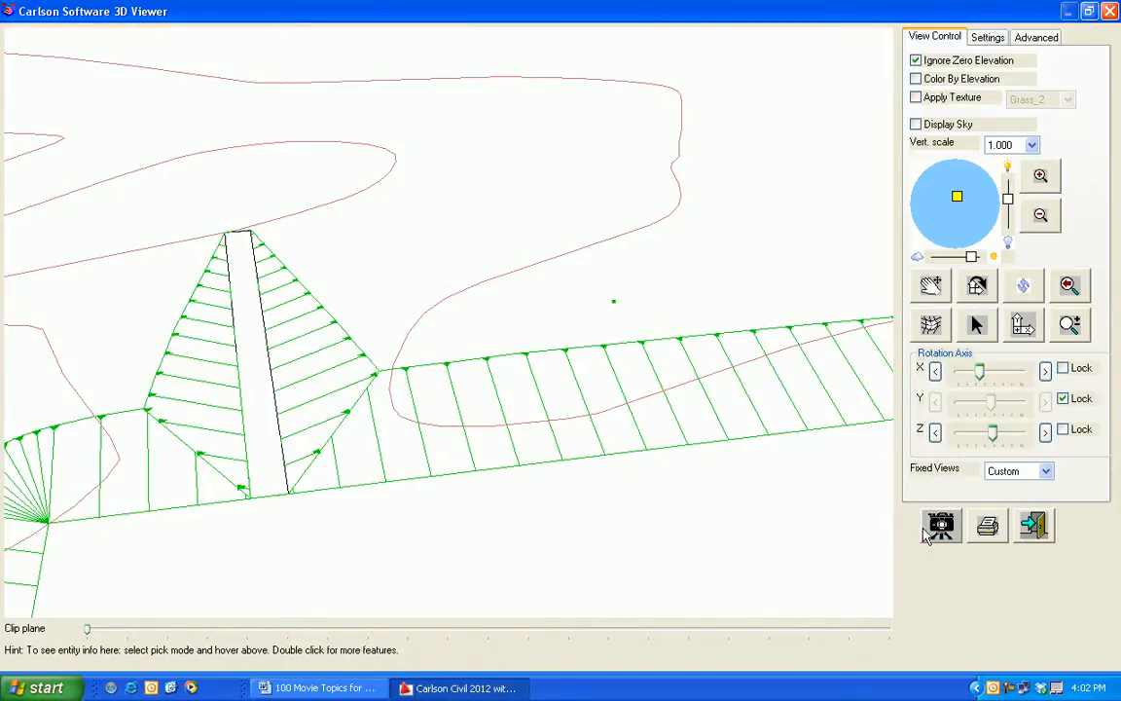
click(1033, 527)
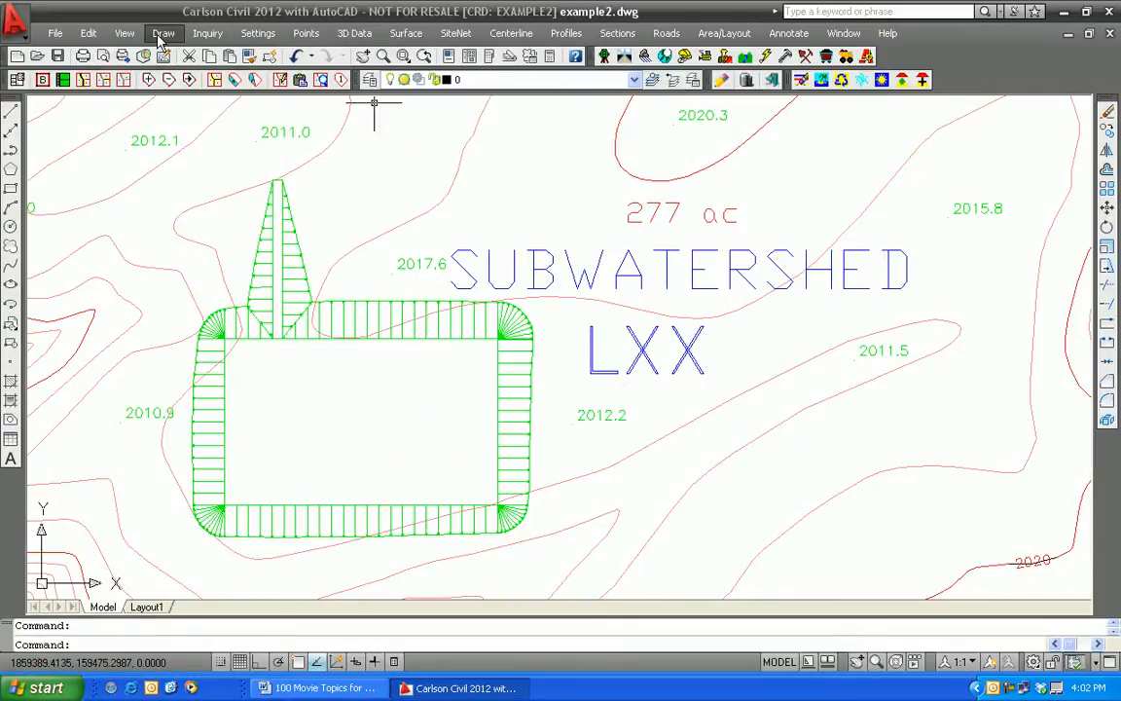
- In the Survey module, locate a point by screen pick with Nearest snap on the ramp's lower eastern edge, keeping its elevation and renumbering it 484
click(603, 56)
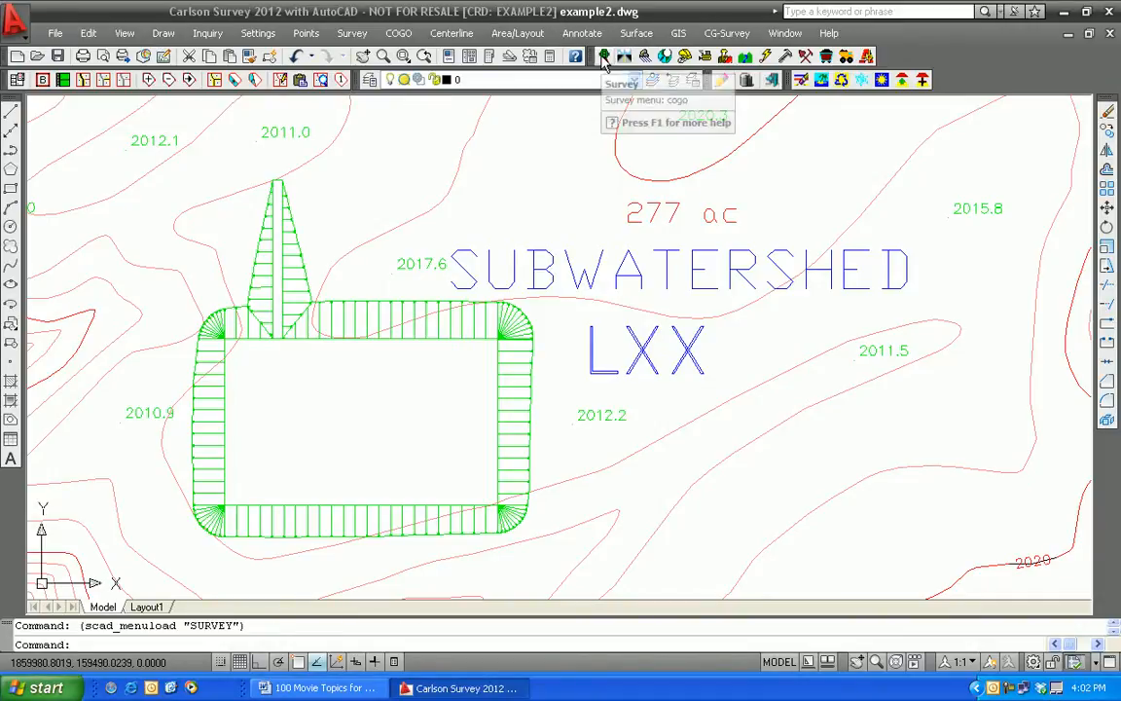
click(351, 33)
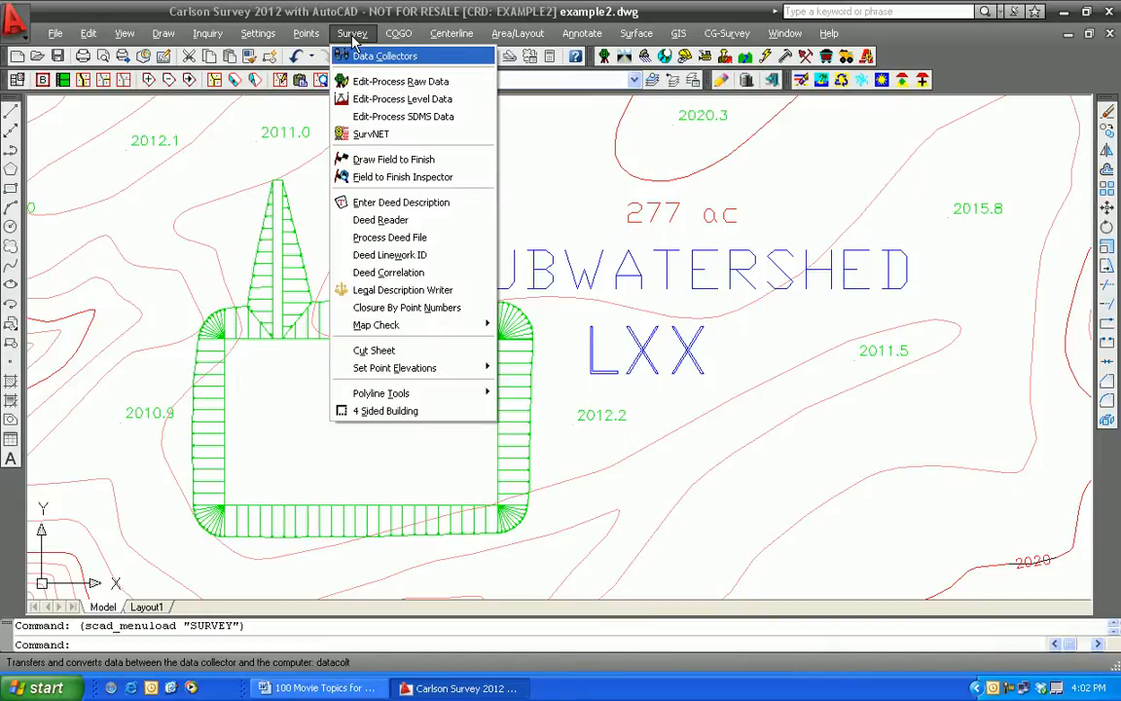
mouse_move(305, 37)
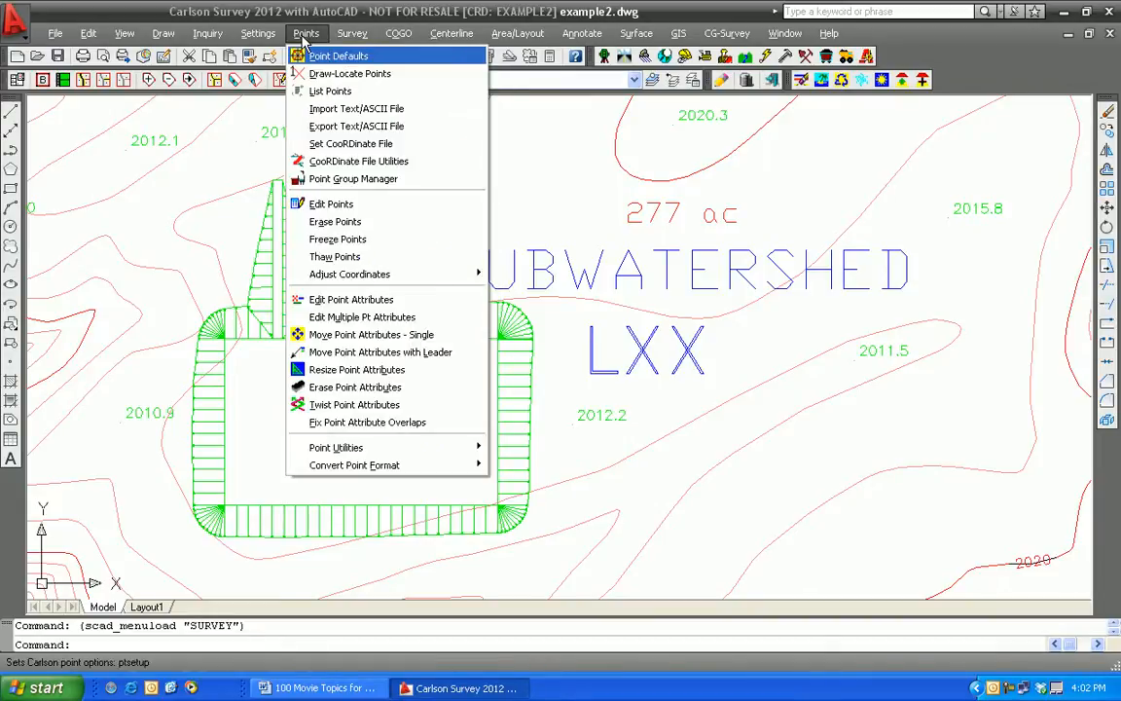
click(349, 73)
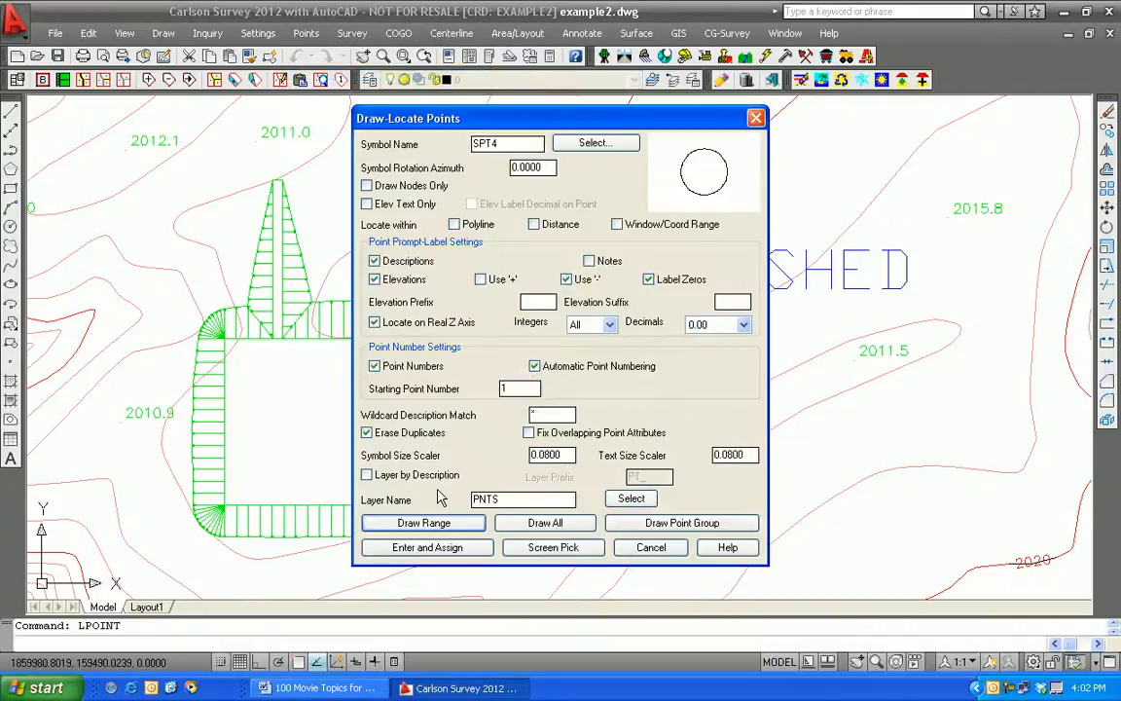
click(548, 548)
text(nea)
key(Return)
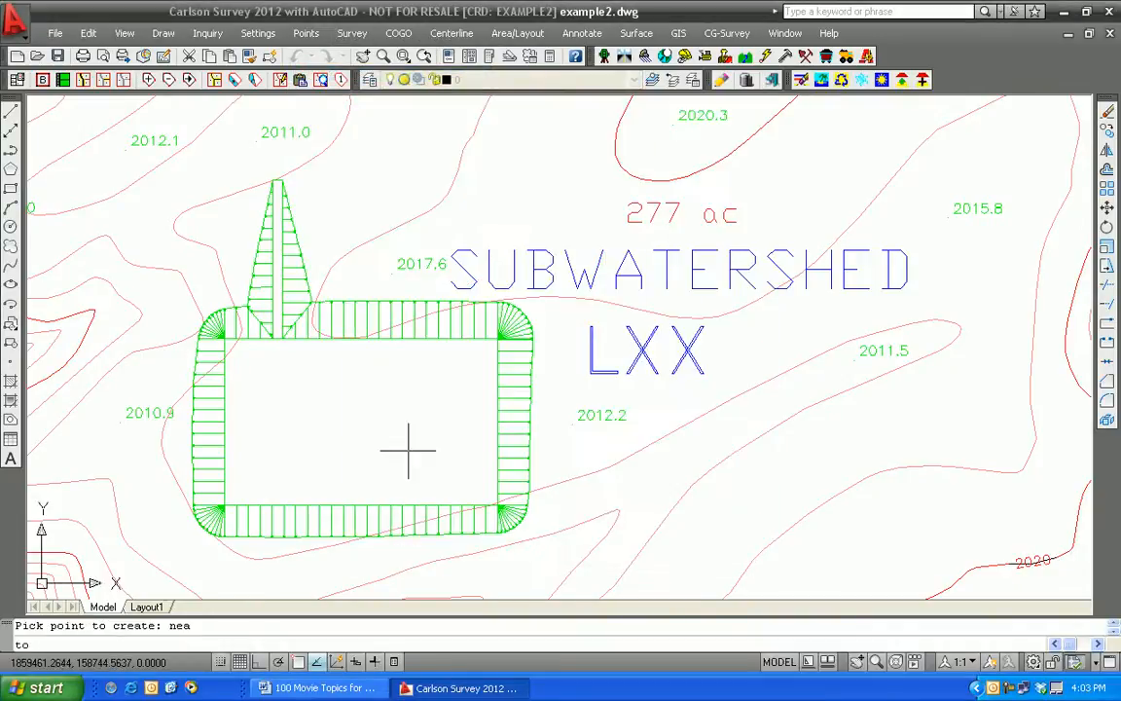
scroll(297, 322, up, 4)
click(308, 290)
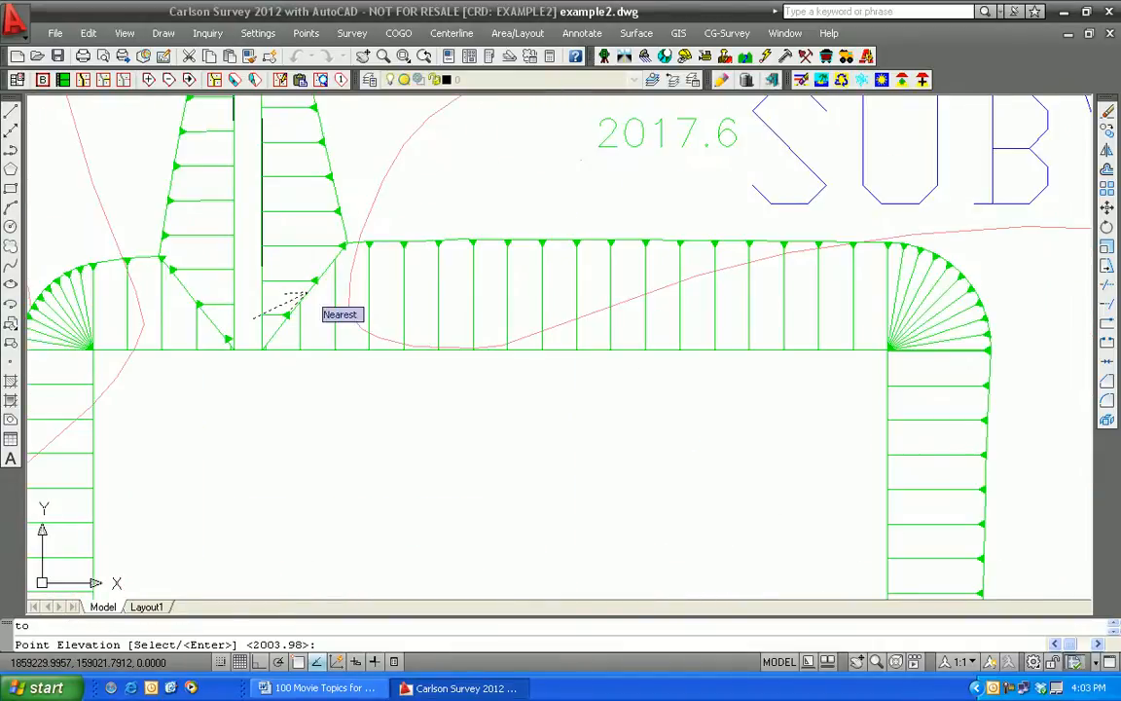
key(Return)
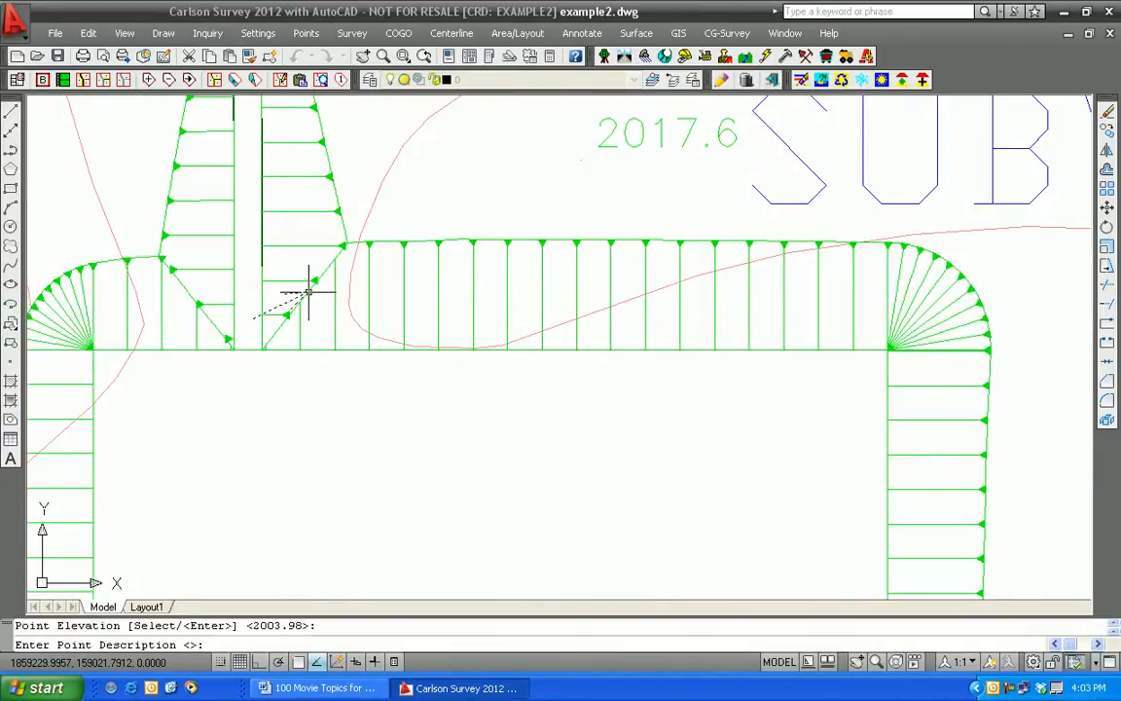
key(Return)
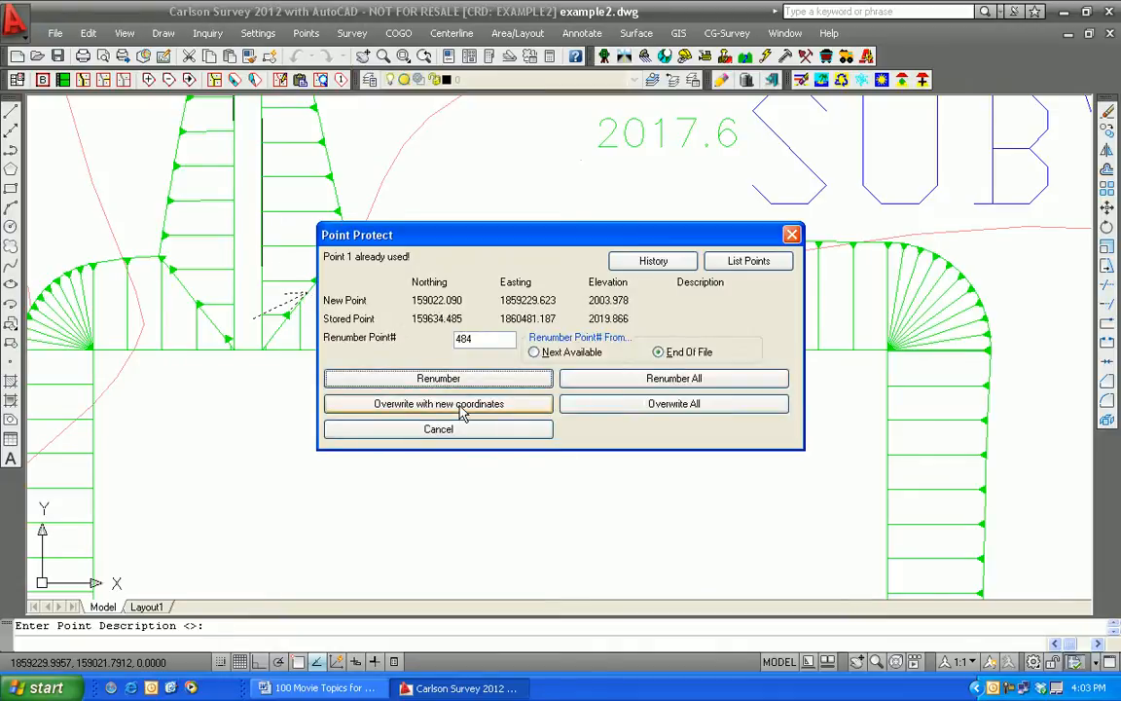
click(438, 378)
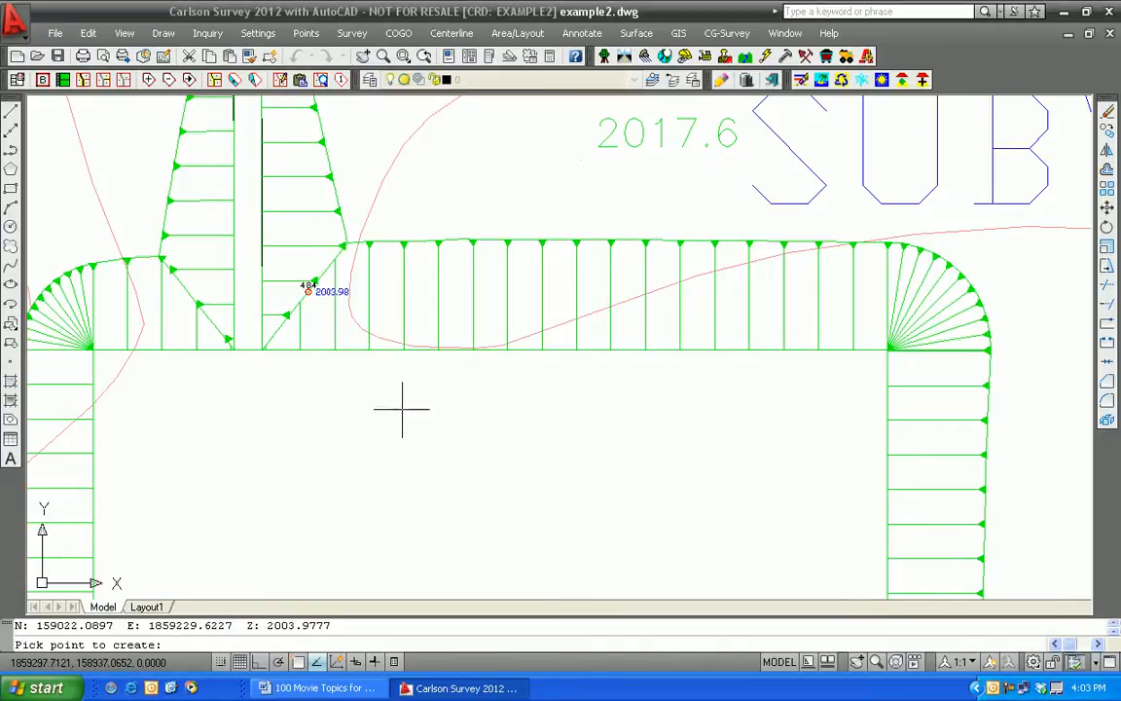
- Look over the new point and the whole pad, and end point creation
scroll(332, 297, up, 4)
scroll(333, 307, down, 4)
scroll(312, 282, up, 1)
scroll(338, 350, down, 10)
scroll(487, 367, up, 4)
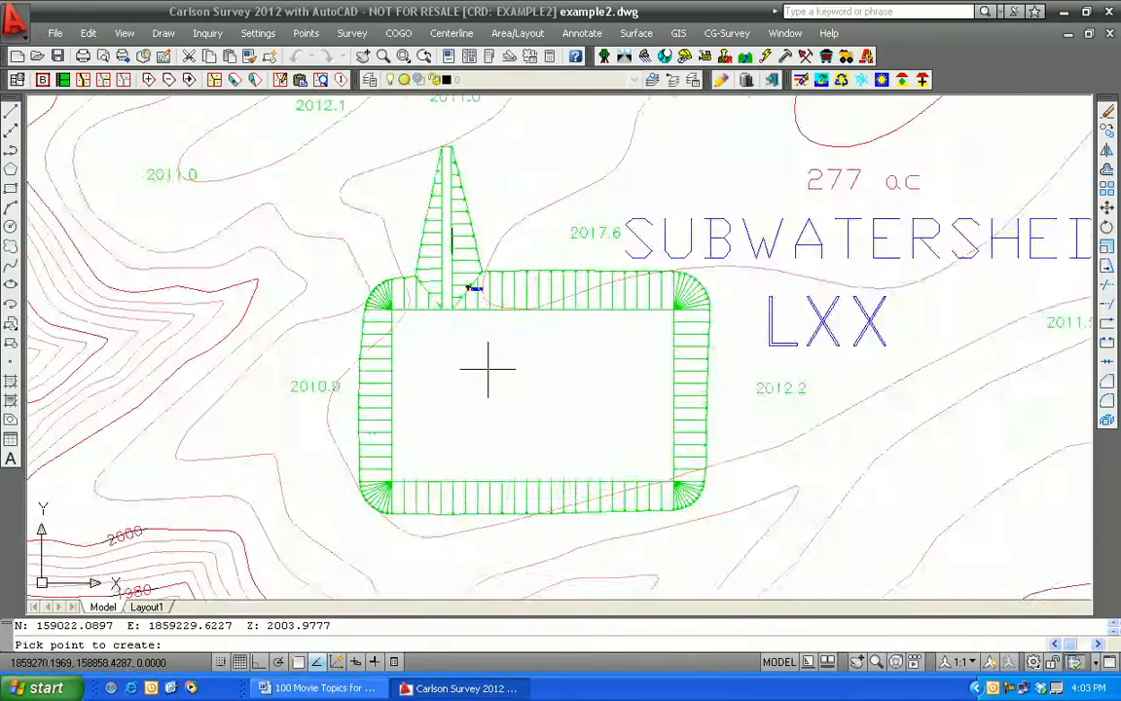
scroll(487, 368, up, 4)
scroll(428, 353, down, 5)
scroll(406, 364, up, 2)
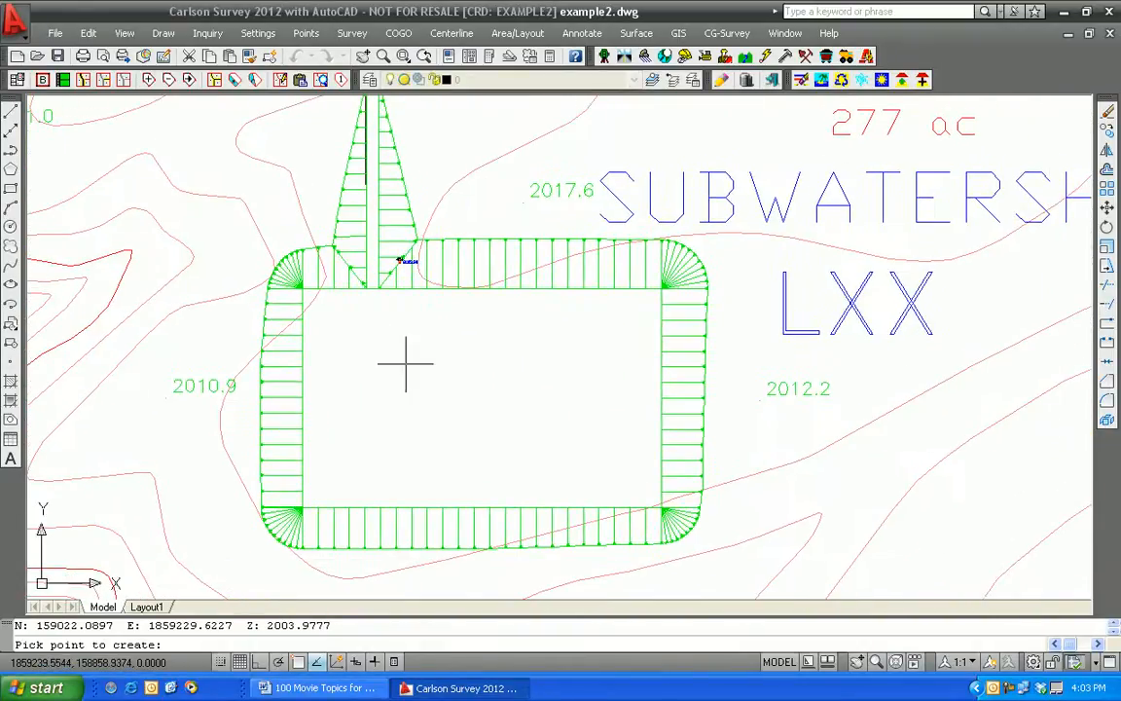
scroll(406, 364, down, 3)
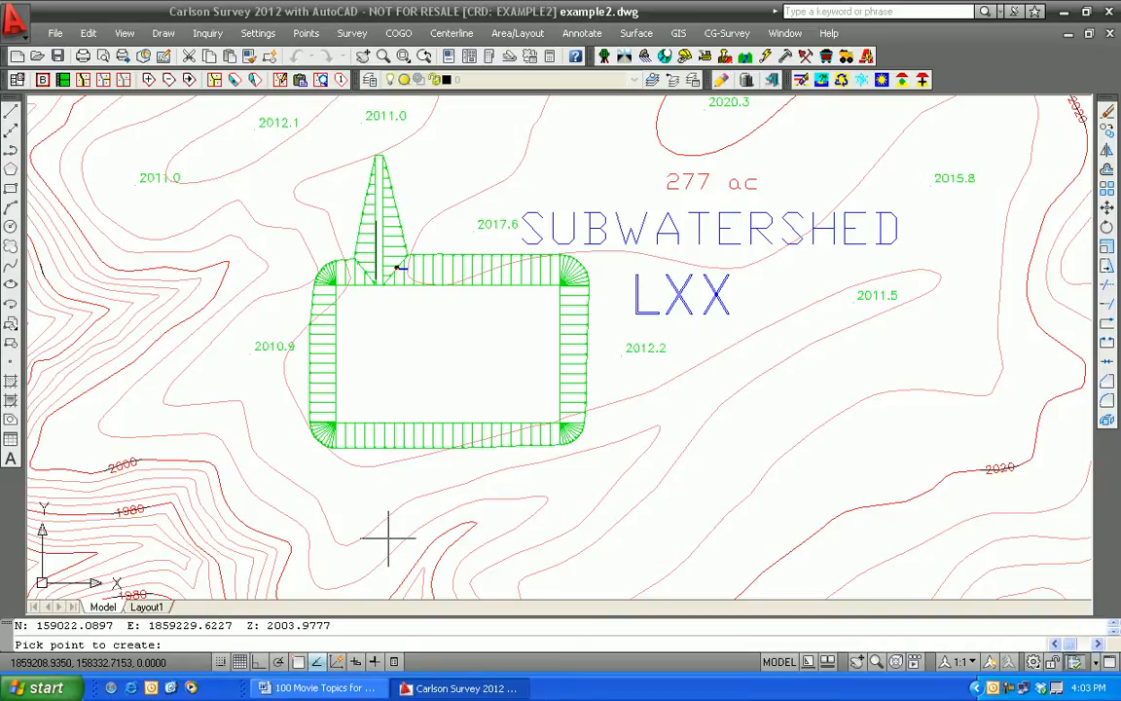
key(Escape)
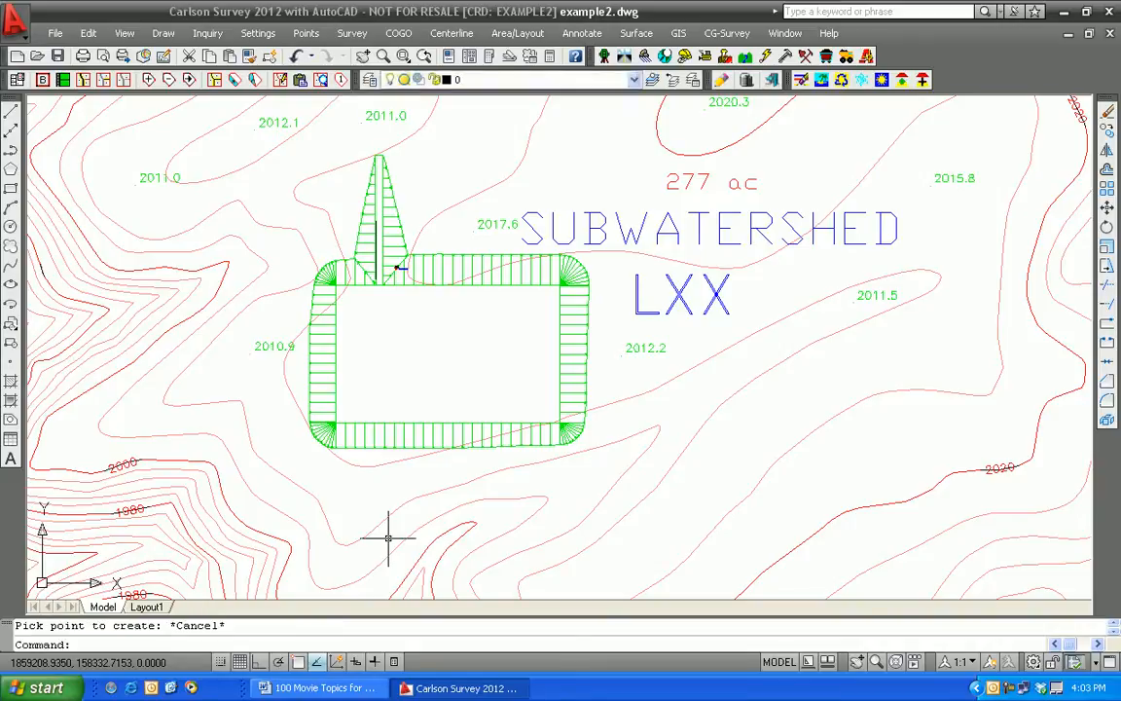
- Start a polyline southwest of the pad with a straight segment running east, followed by an arc curving north toward the pad
key(Return)
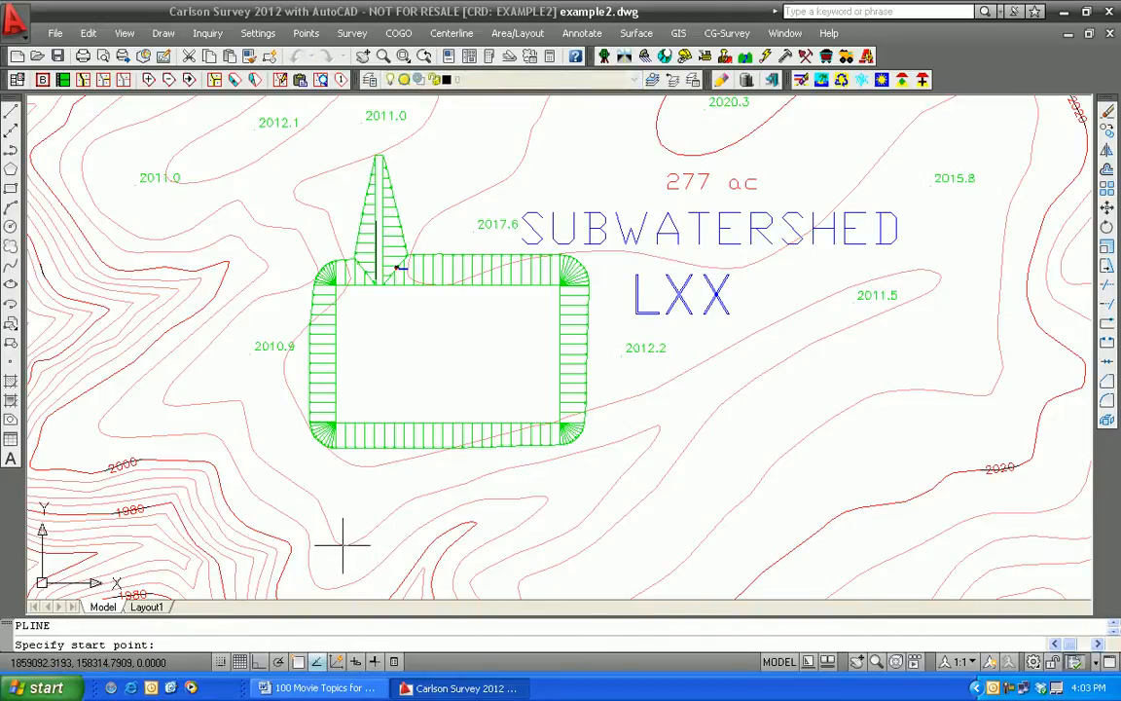
click(292, 545)
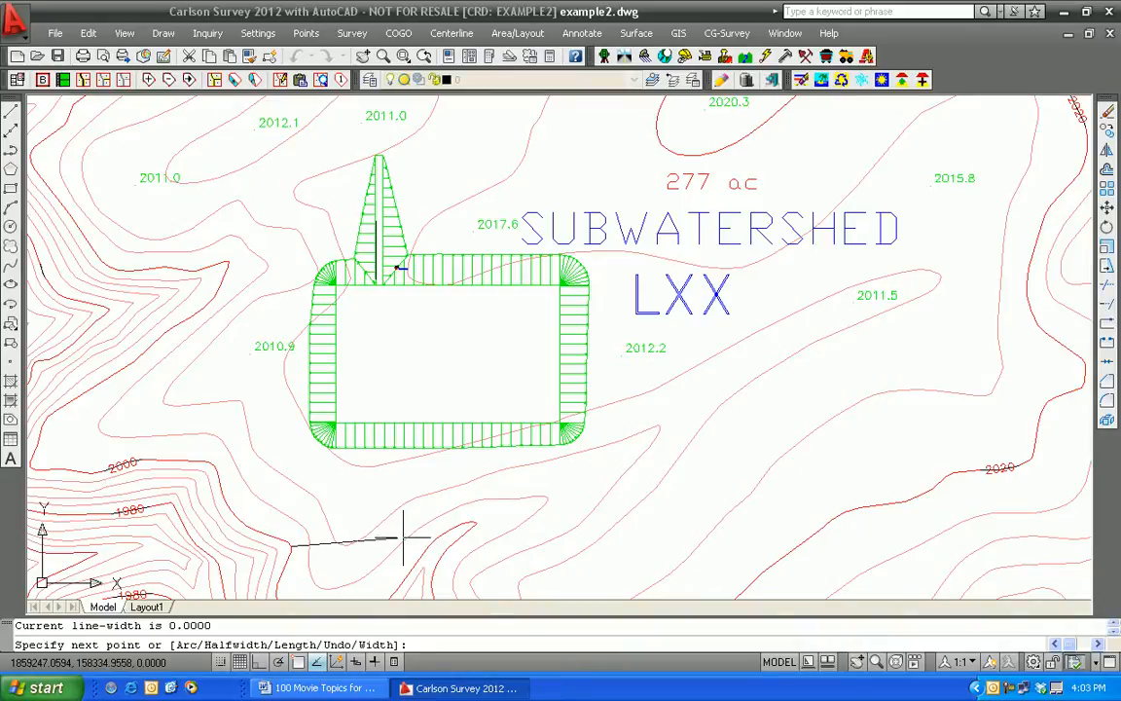
click(404, 535)
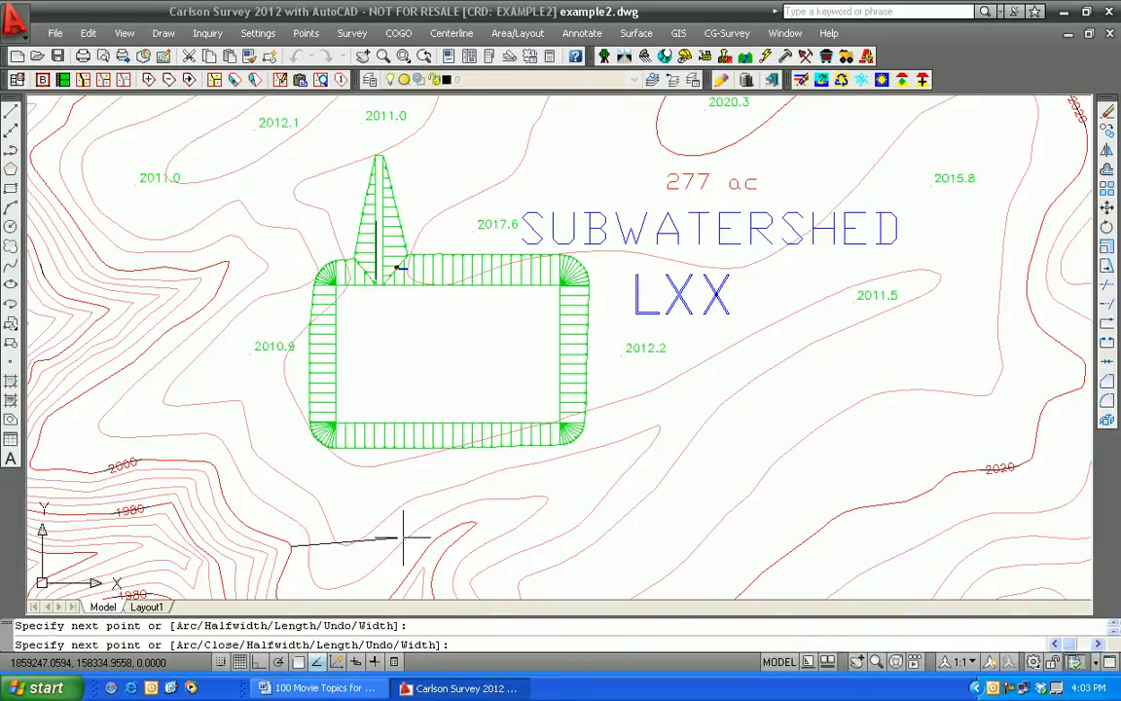
text(a)
key(Return)
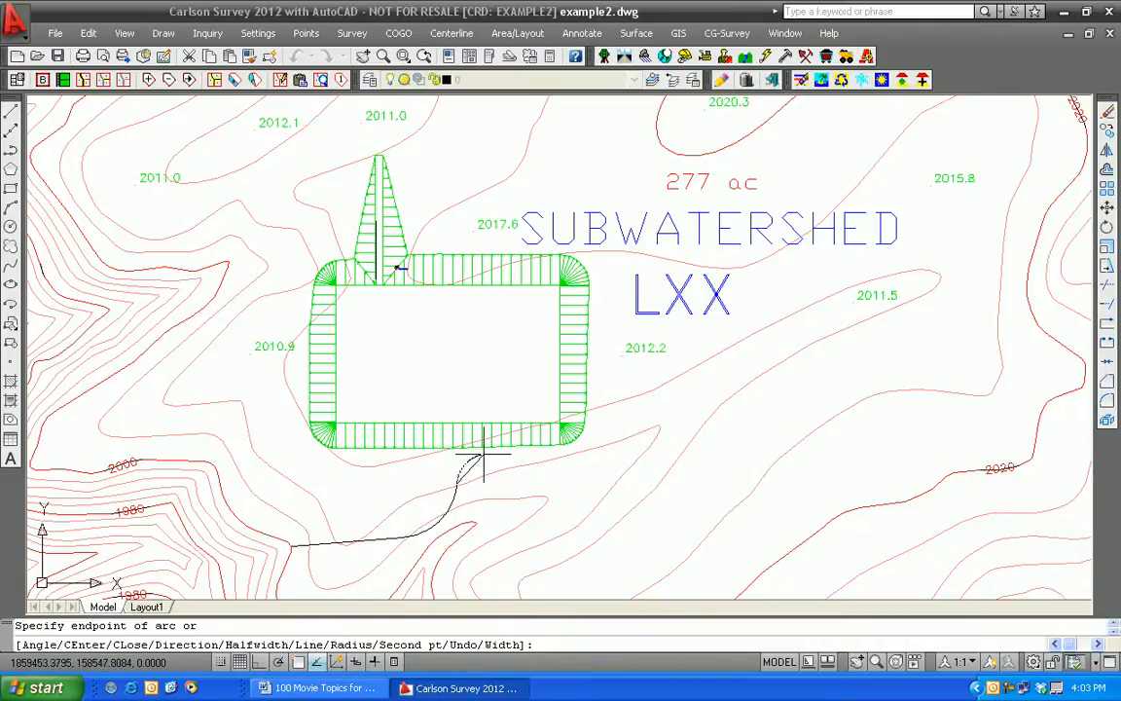
click(457, 484)
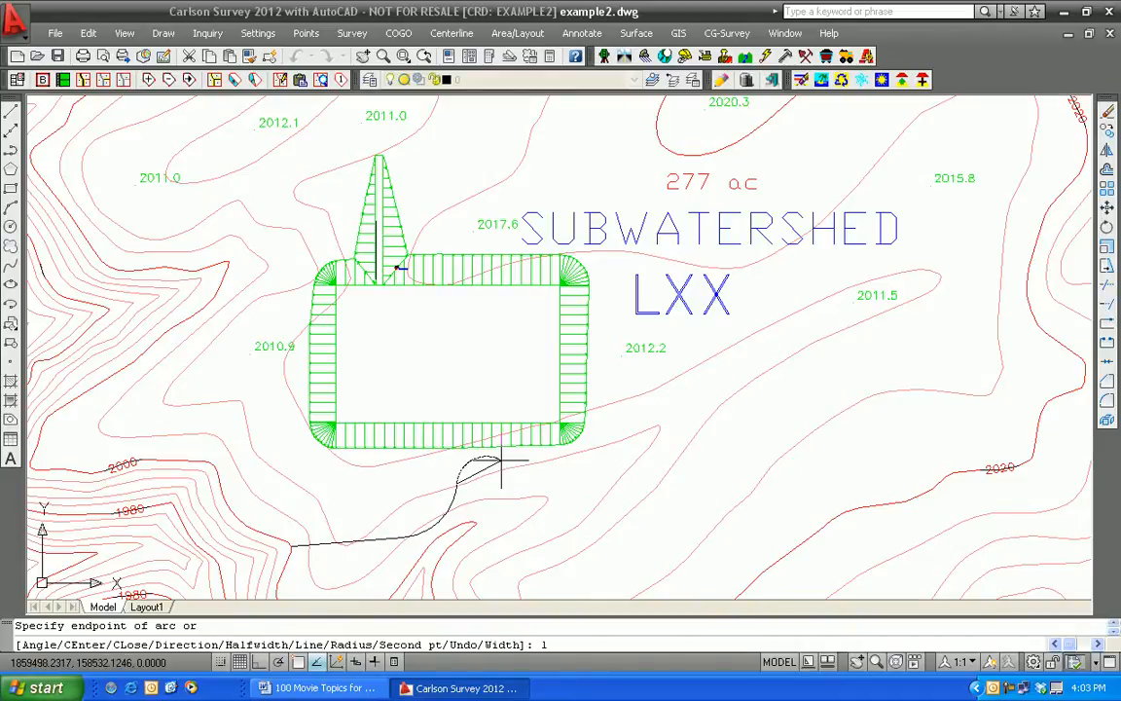
- Continue the polyline with a straight segment from the arc's end to the pad's southern edge, and finish it there
text(L)
key(Return)
text(l)
key(Return)
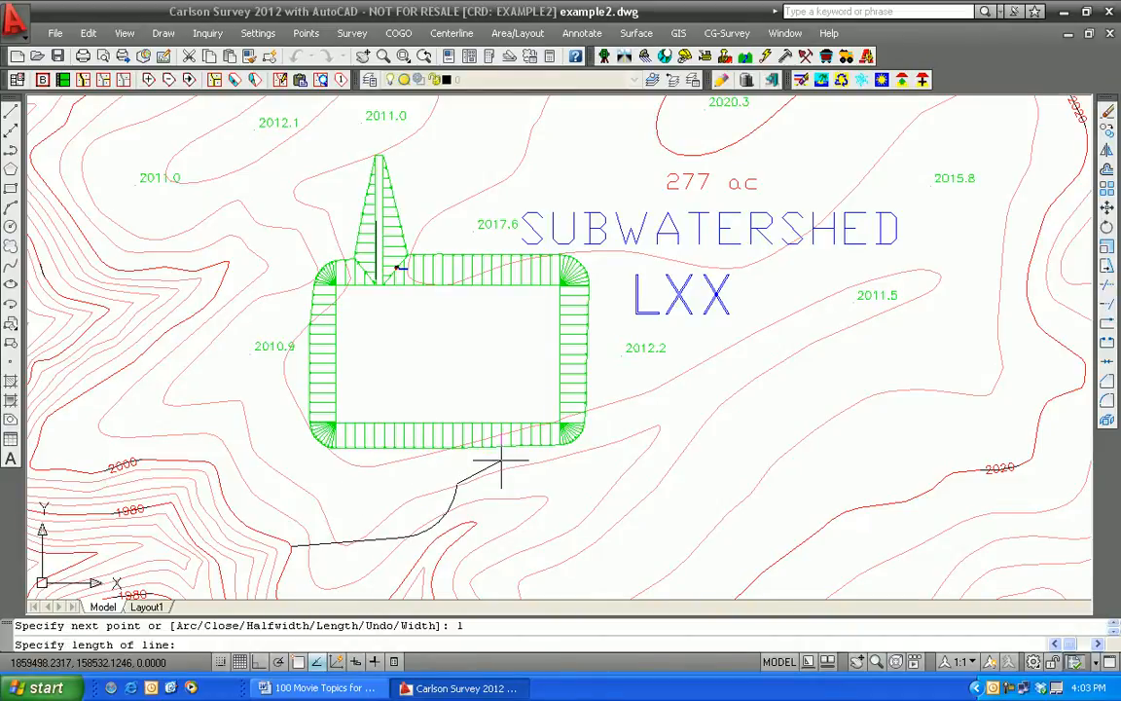
scroll(467, 425, up, 3)
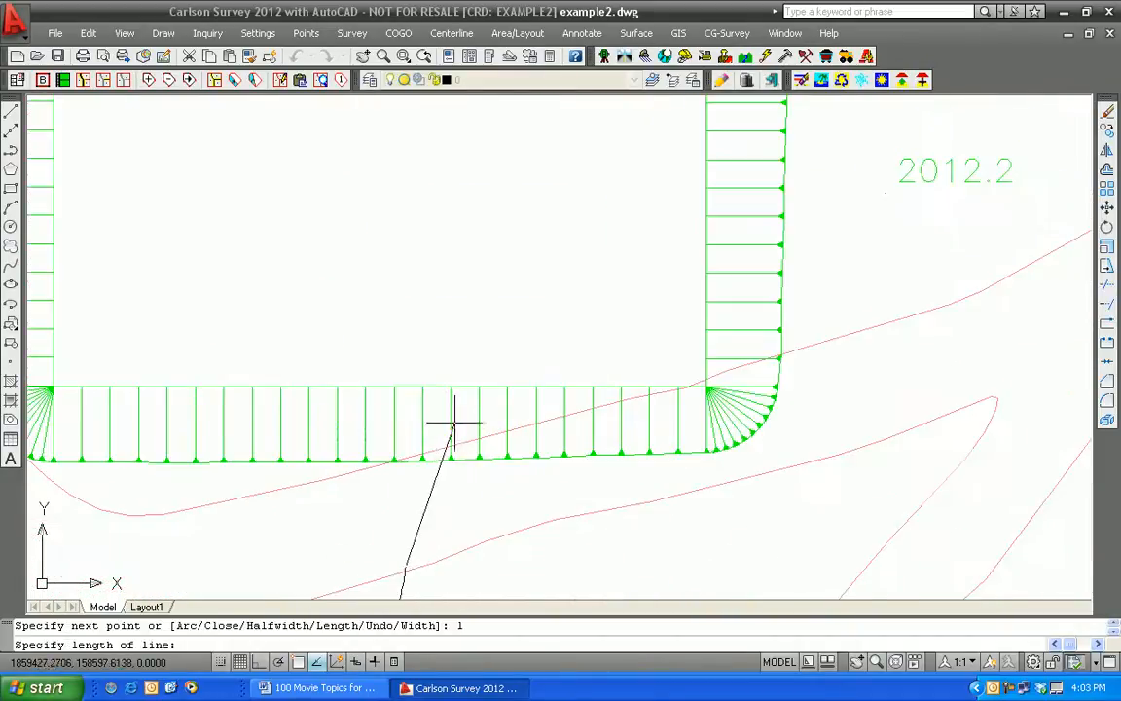
click(421, 381)
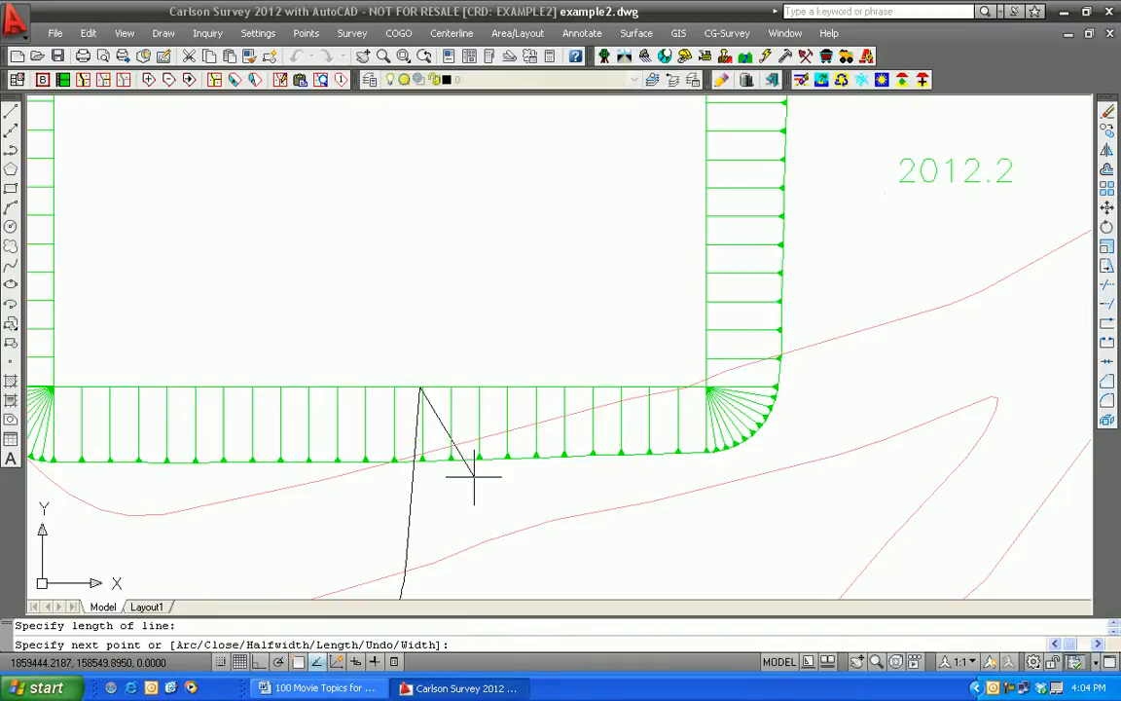
key(Return)
scroll(494, 500, down, 5)
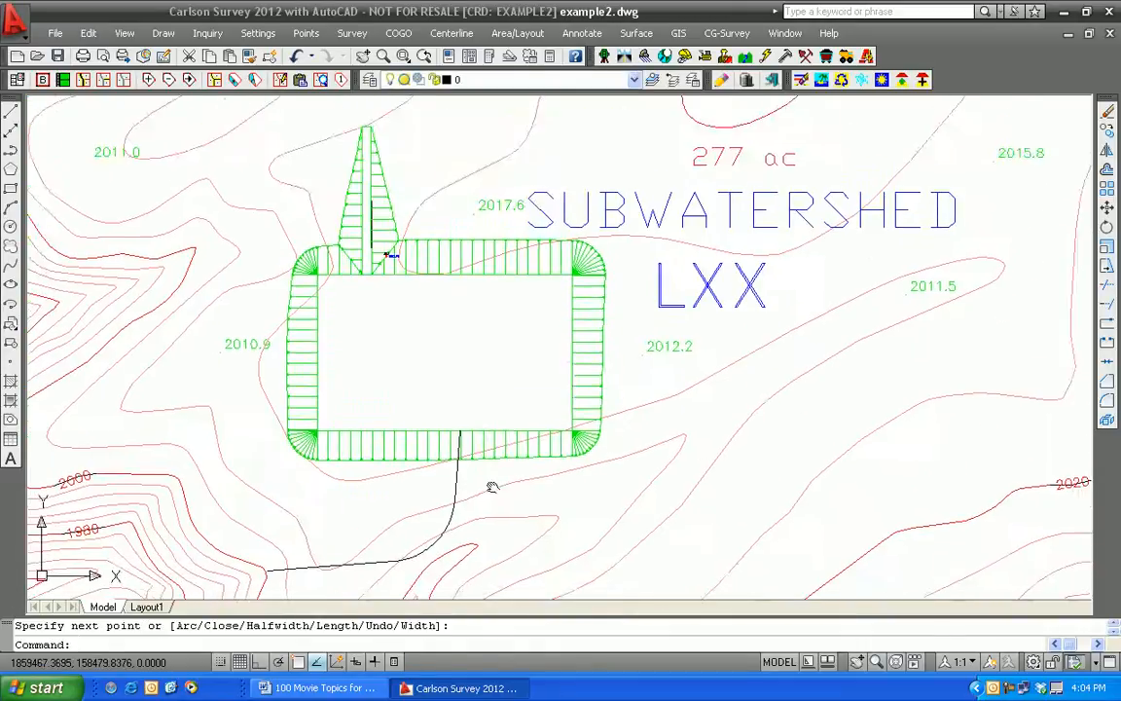
middle_drag(493, 500, 507, 431)
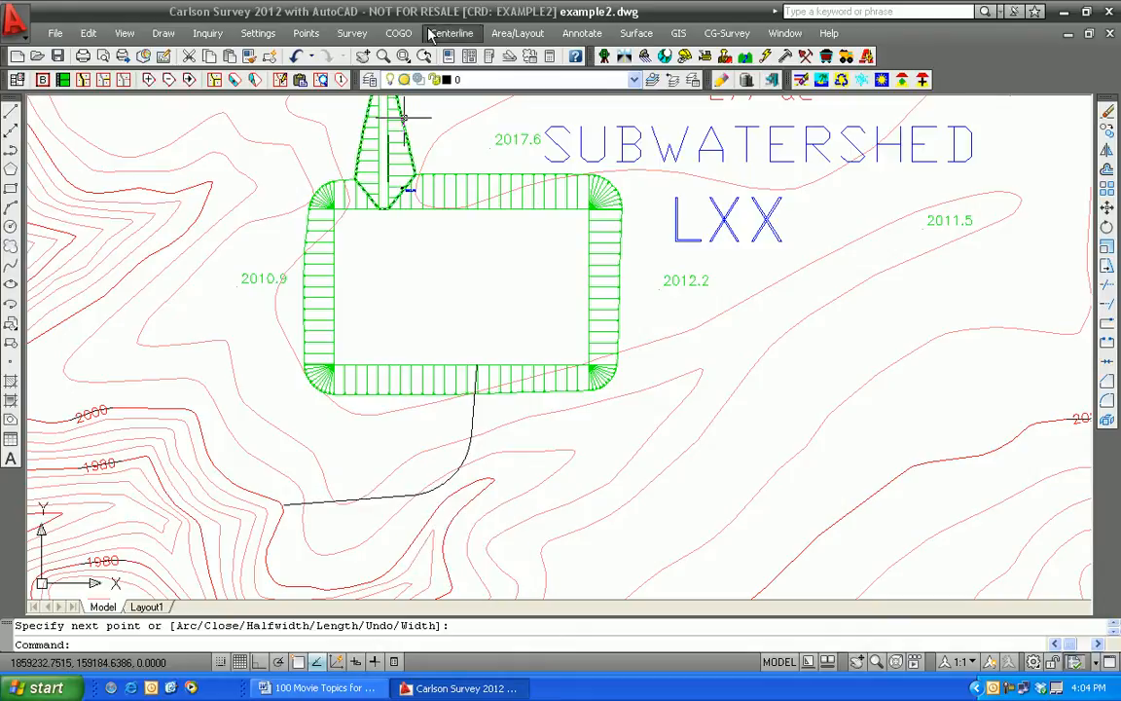
- Switch to the Civil module and look over the methods for converting a 2D polyline to 3D
click(625, 57)
click(354, 34)
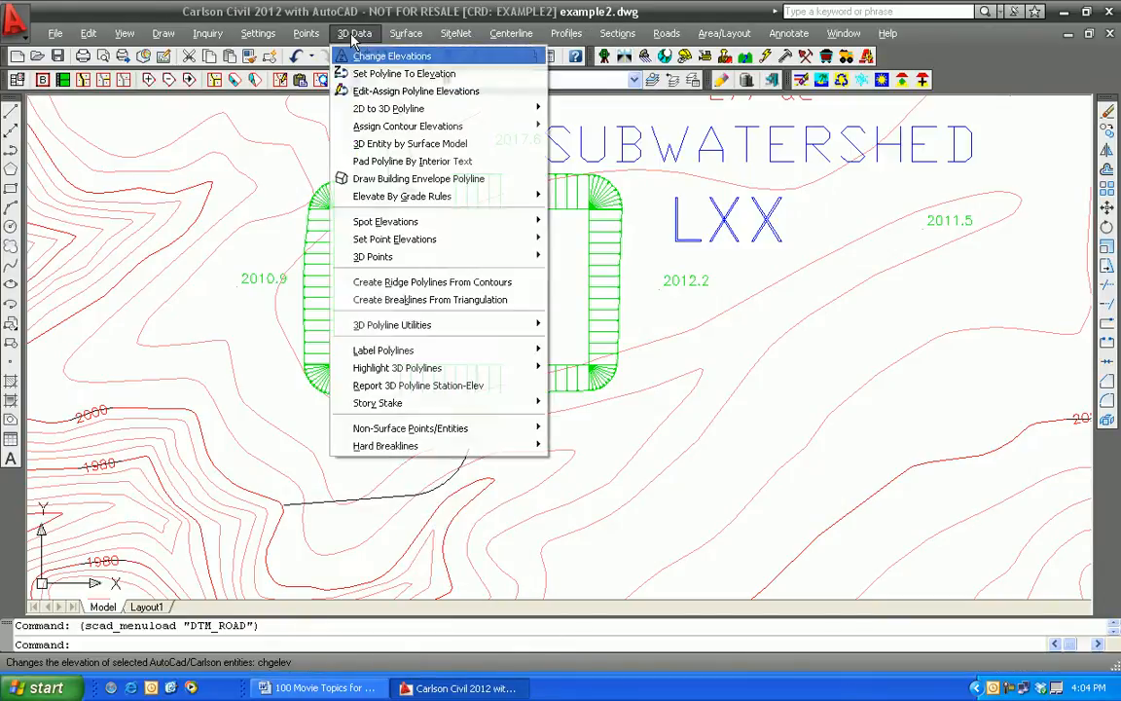
mouse_move(370, 113)
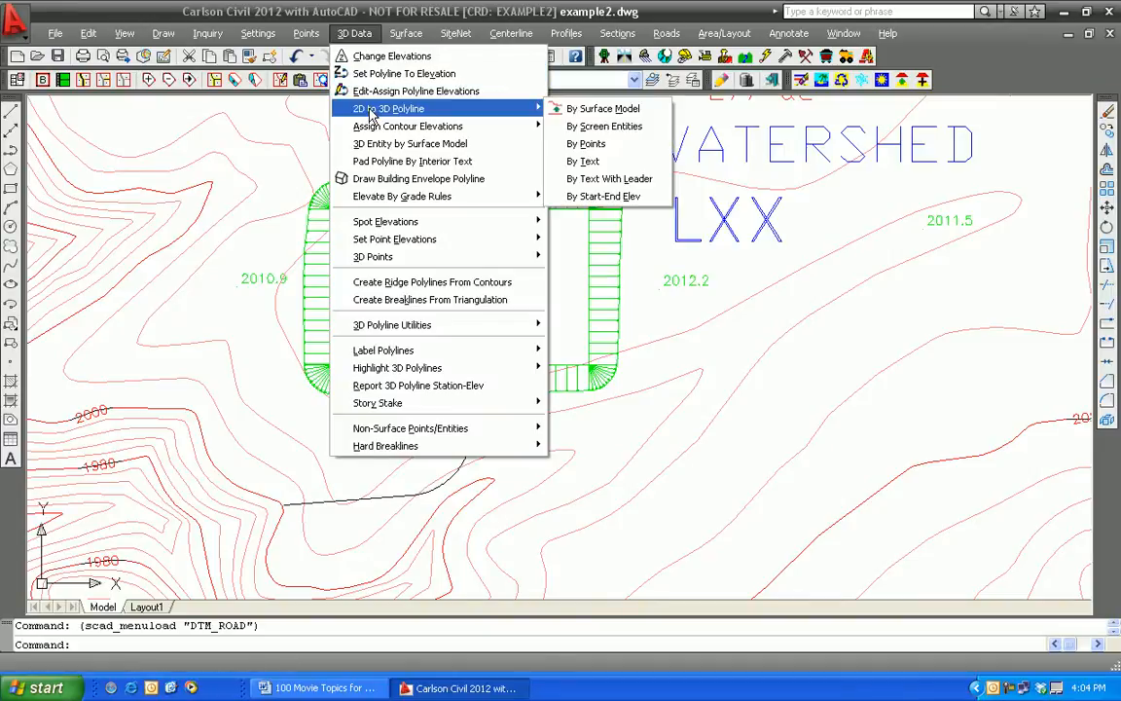
click(593, 196)
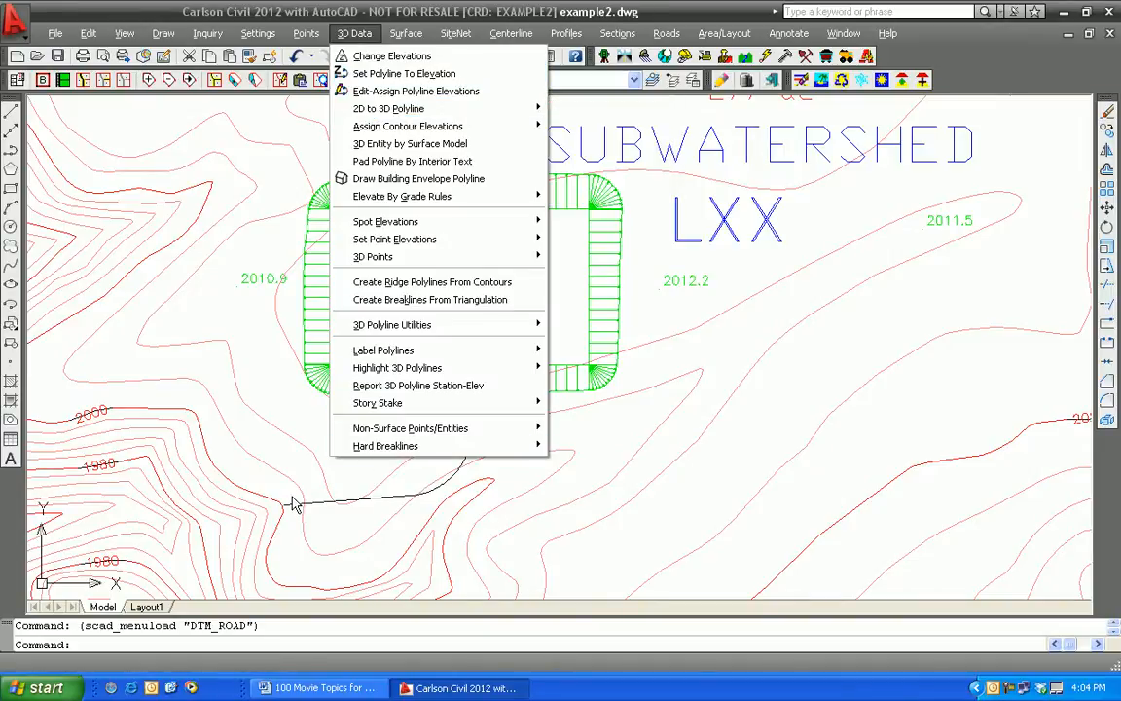
click(596, 435)
click(594, 433)
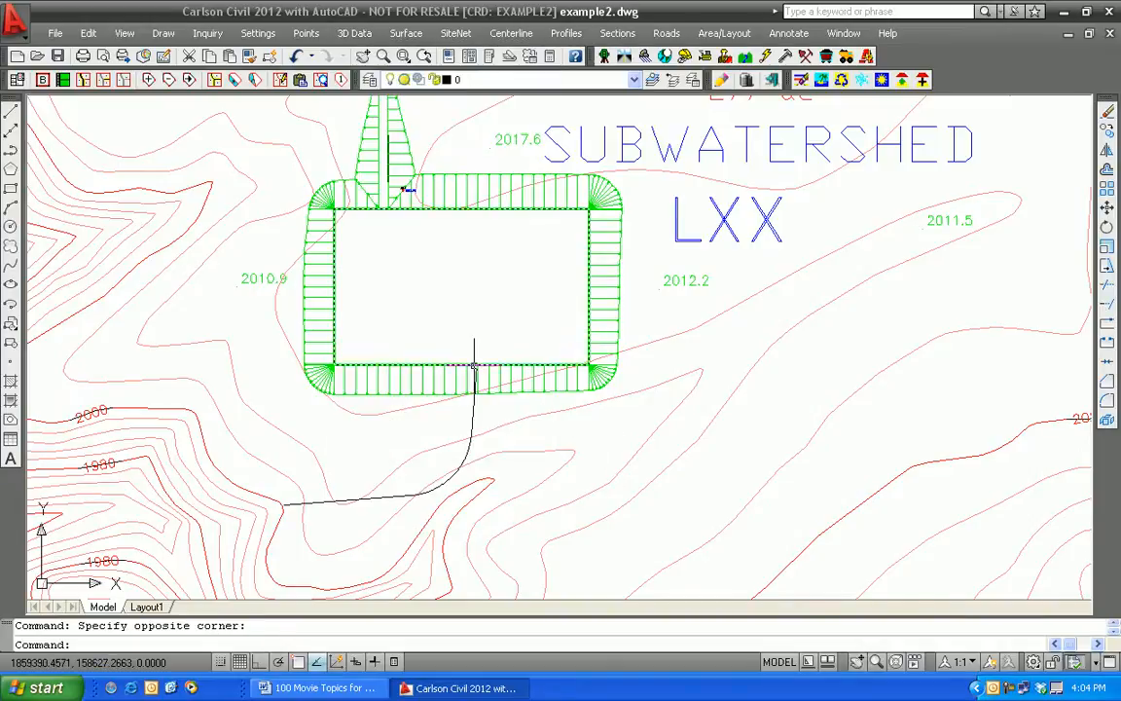
- Convert the road polyline to 3D by start-end elevation, with starting elevation 2000 at its western end and ending elevation 1990 at the pad
click(352, 34)
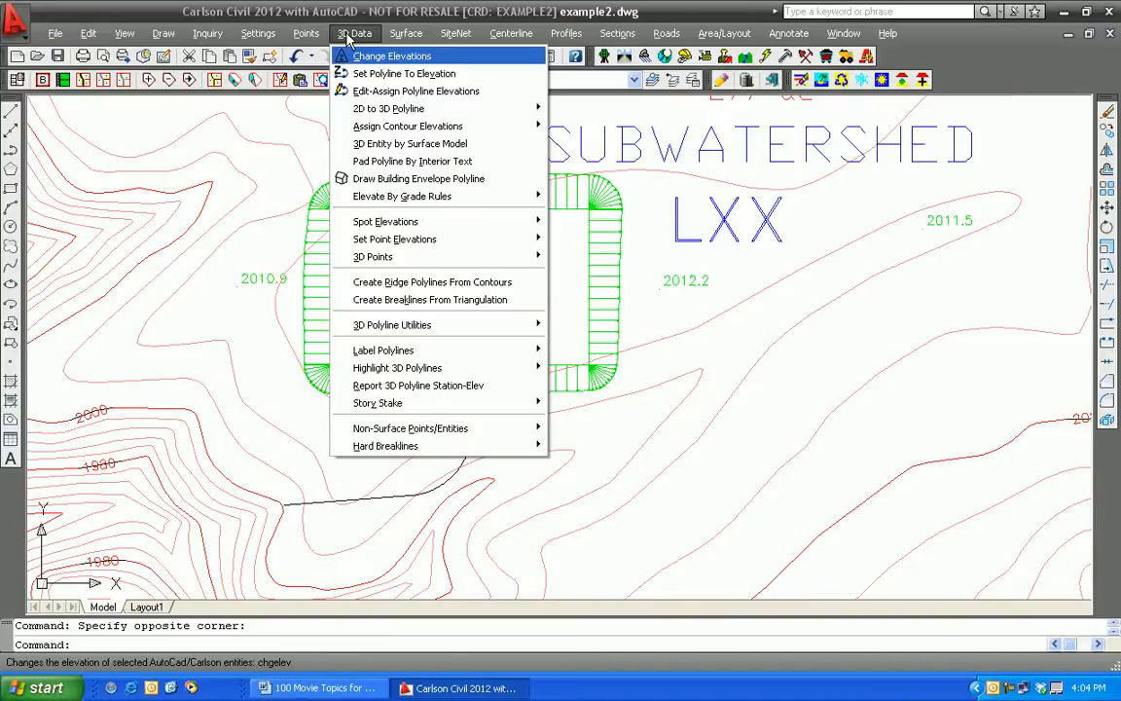
mouse_move(384, 115)
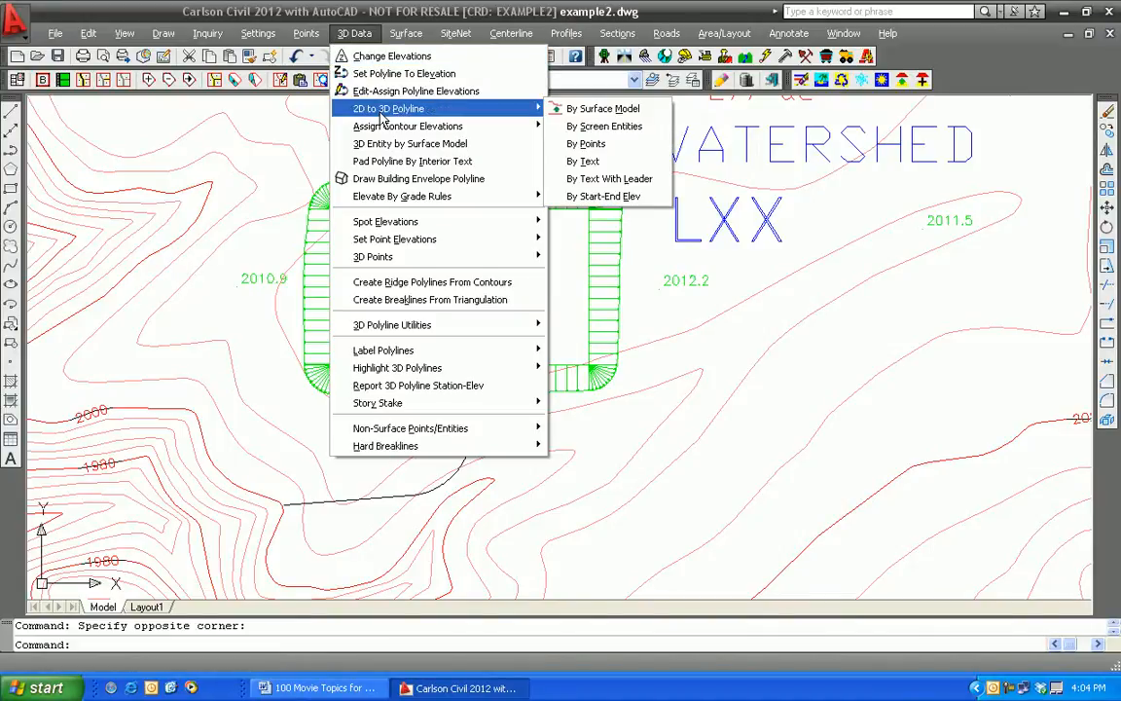
click(620, 204)
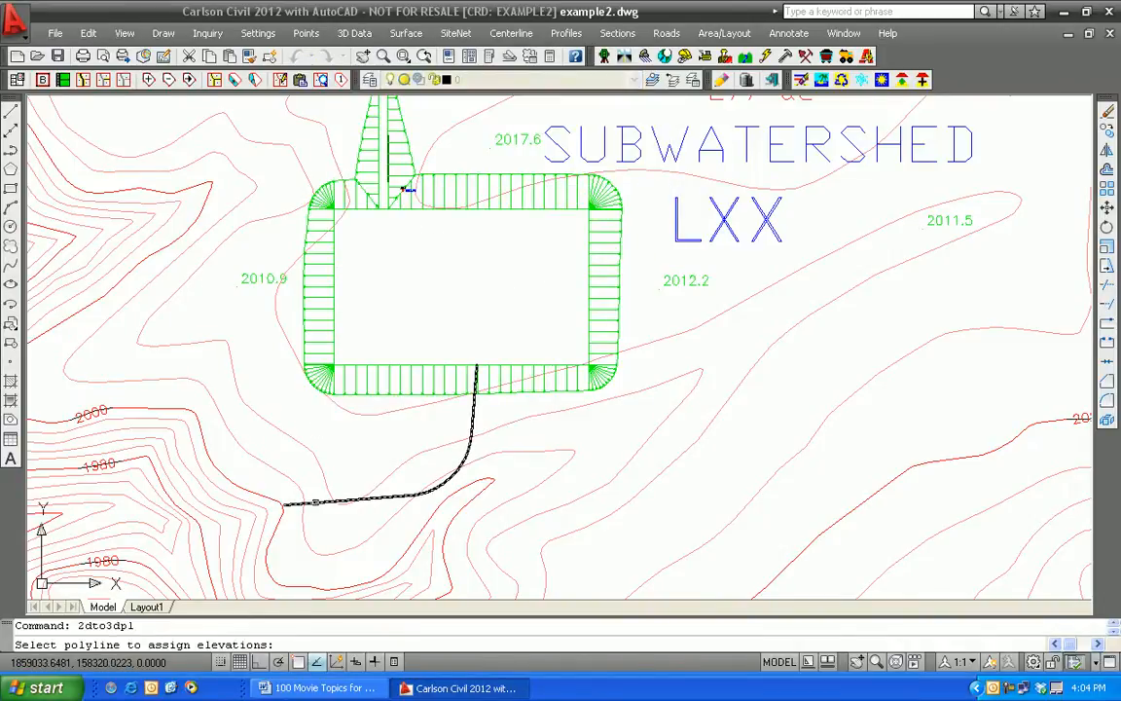
click(315, 502)
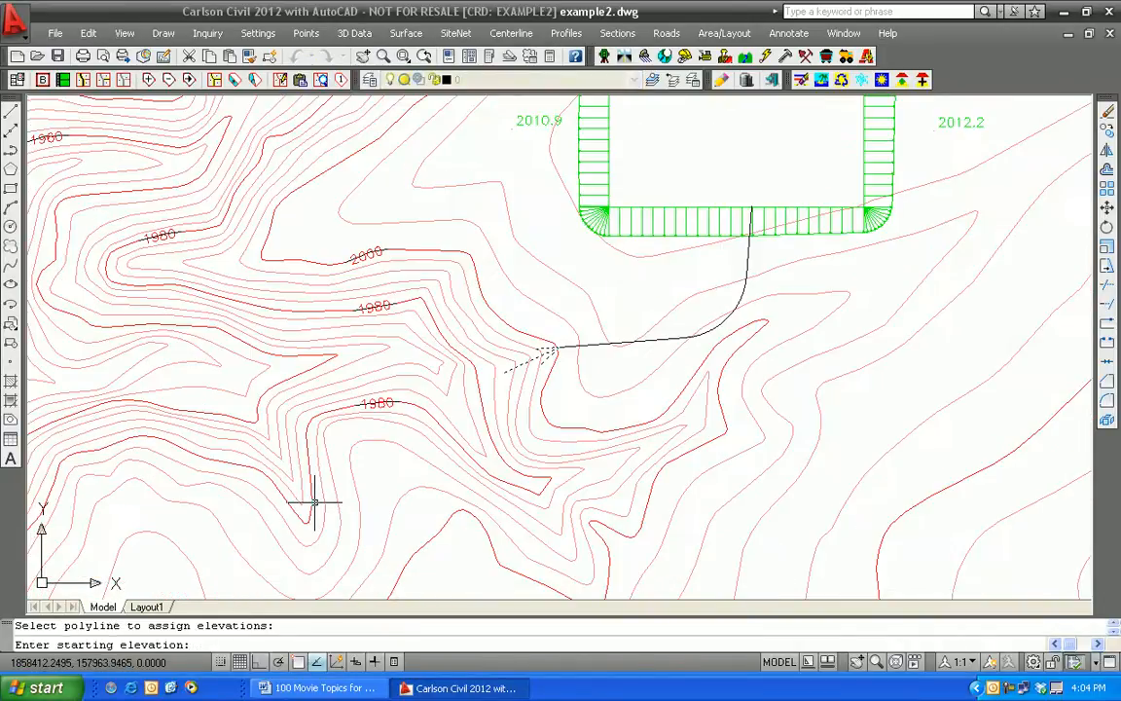
text(2000)
key(Return)
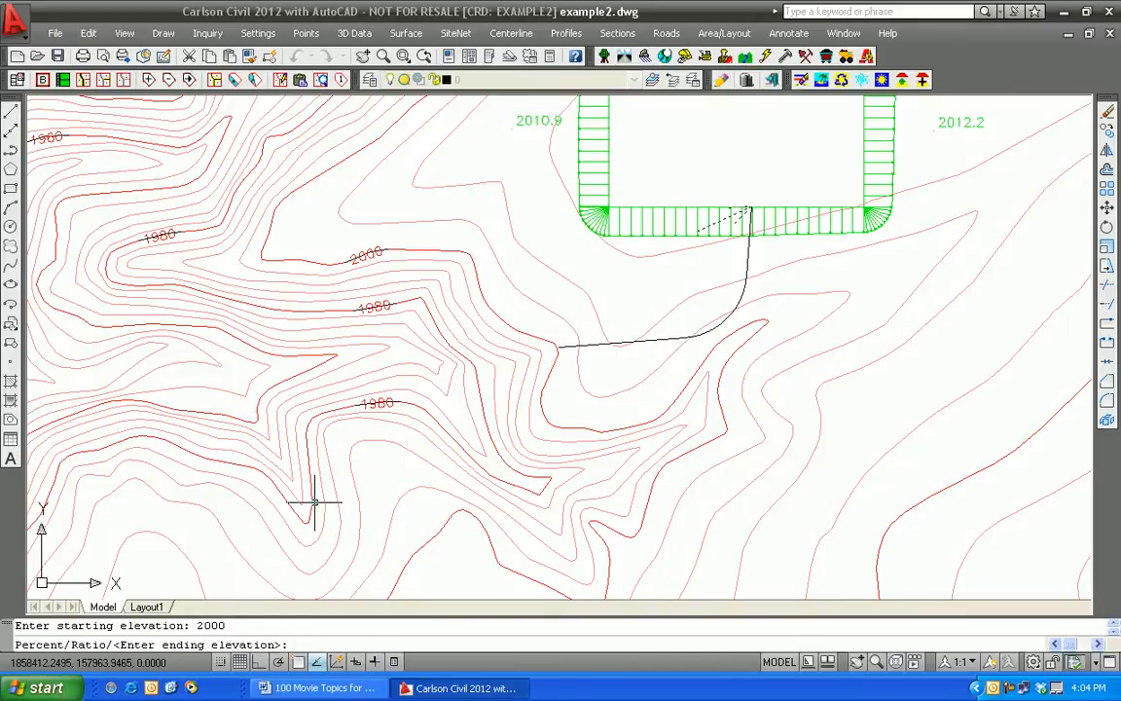
text(1990)
key(Return)
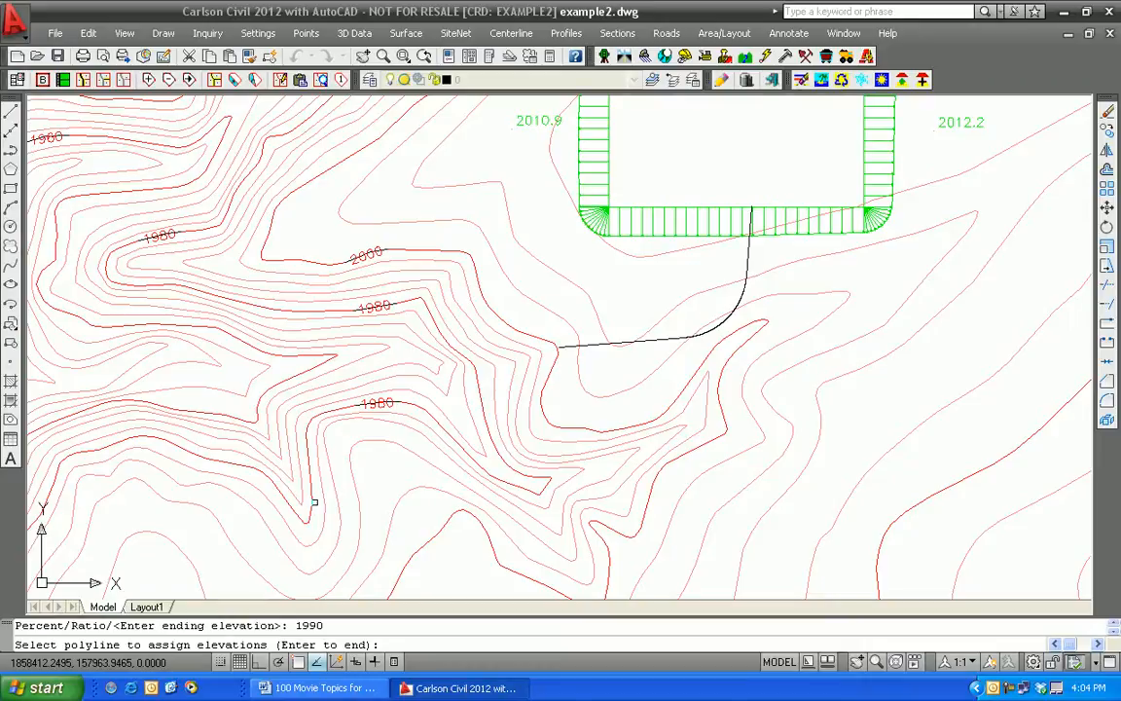
key(Return)
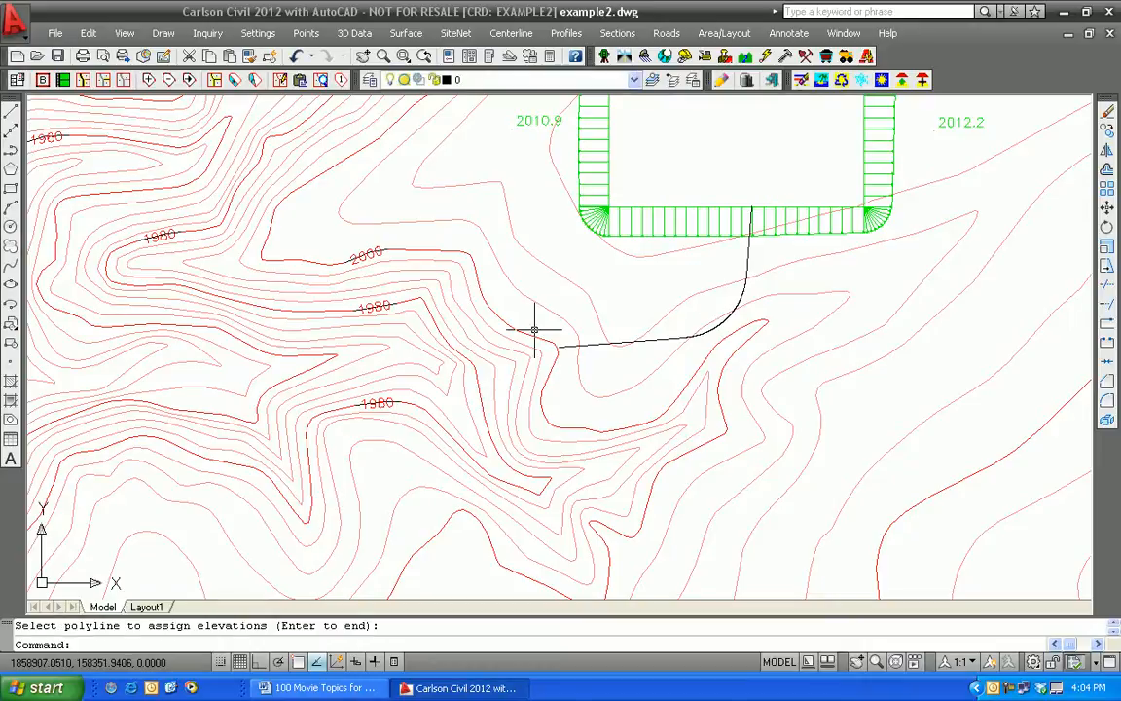
- Check the elevations along the 3D road polyline with the Drawing Inspector, and turn the inspector off
click(207, 33)
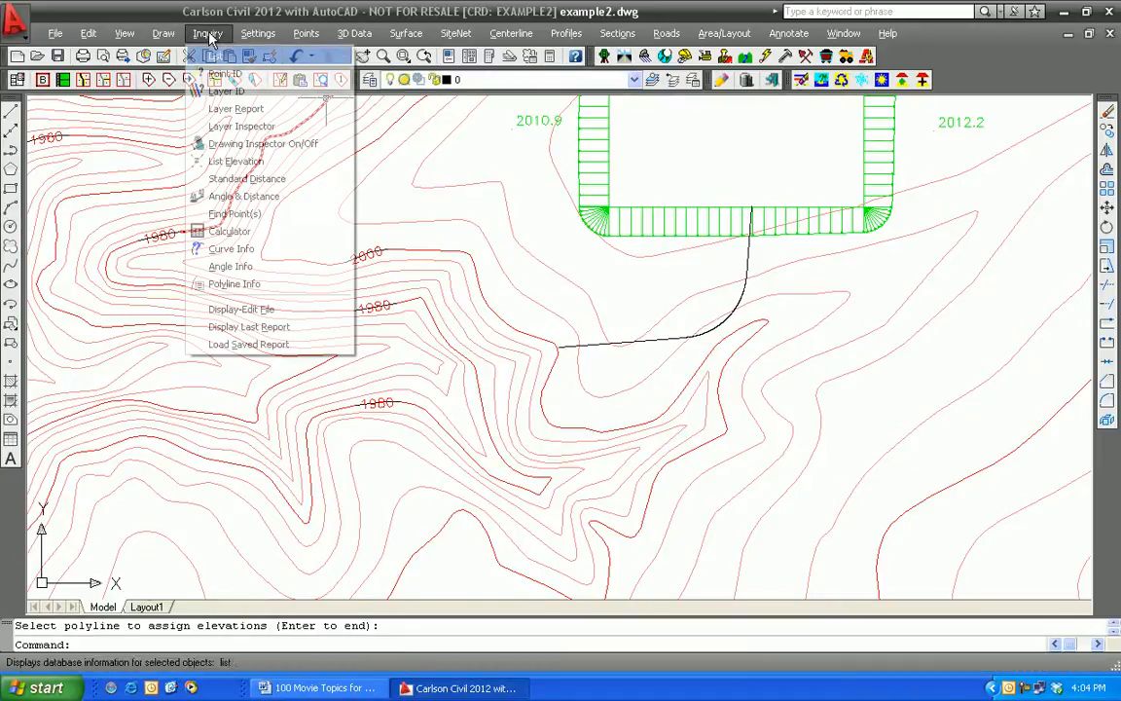
click(238, 144)
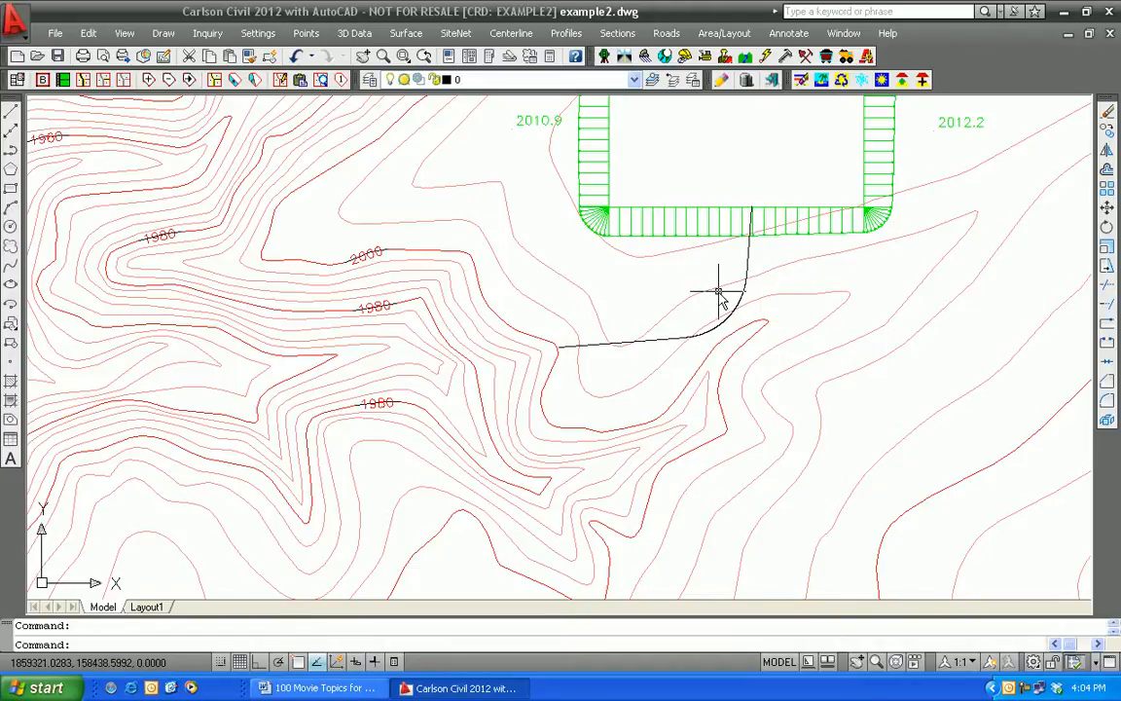
click(207, 33)
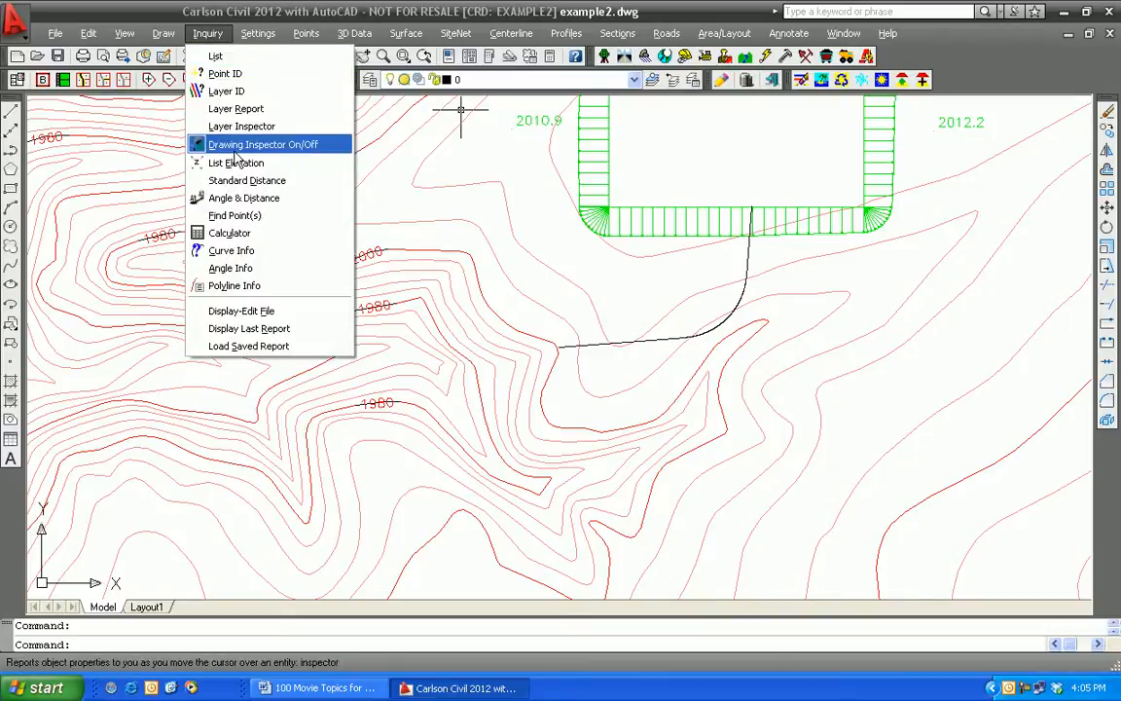
click(235, 151)
- Offset the 3D road polyline to its northwest side using the Interval method, with a horizontal offset of 20 and vertical offset of 0
mouse_move(595, 310)
middle_down()
mouse_move(425, 392)
mouse_move(416, 420)
middle_up()
scroll(426, 393, down, 2)
scroll(416, 420, down, 2)
scroll(416, 428, up, 1)
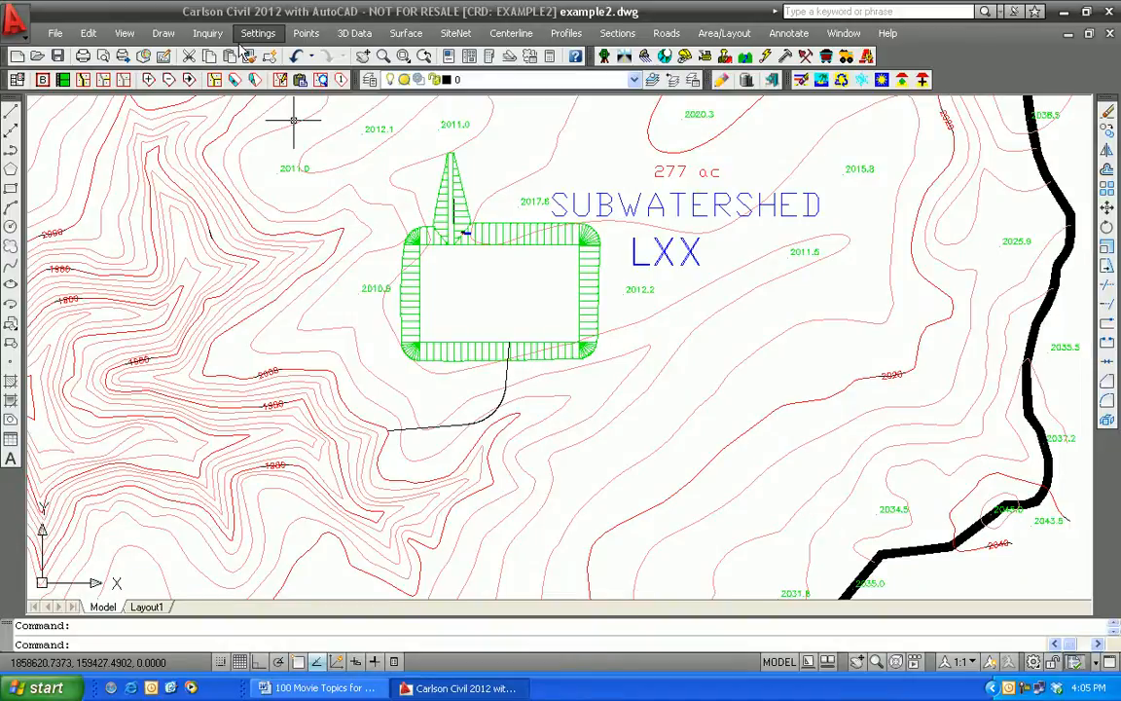
click(89, 35)
mouse_move(146, 485)
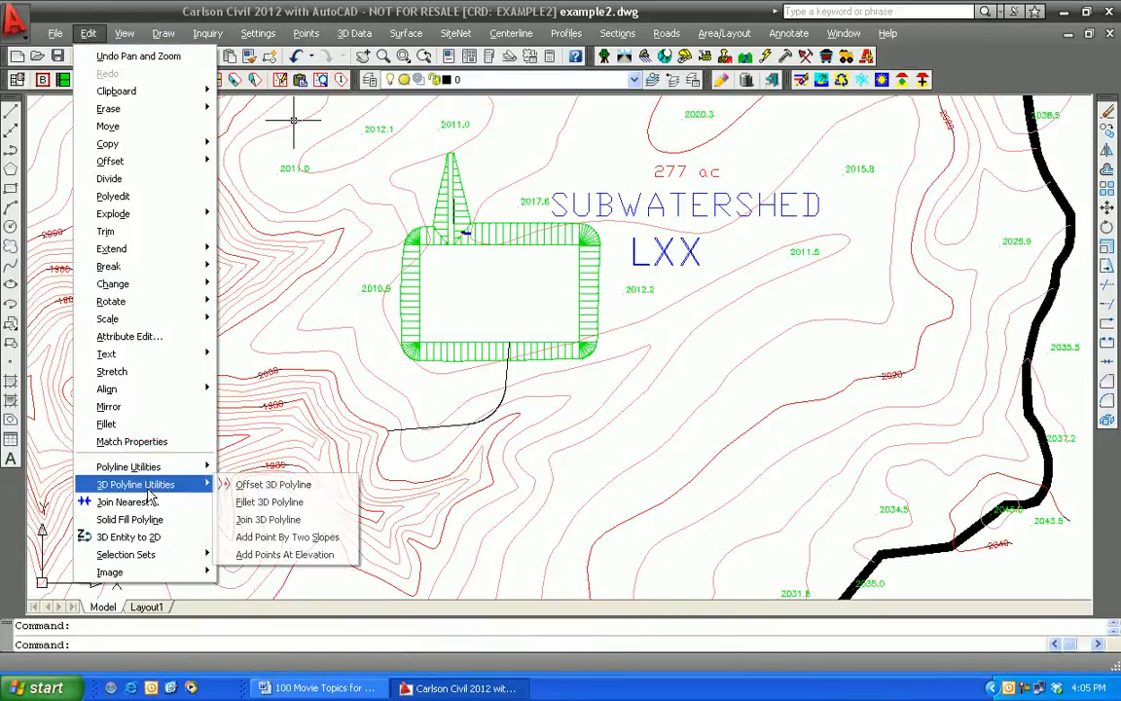
click(249, 486)
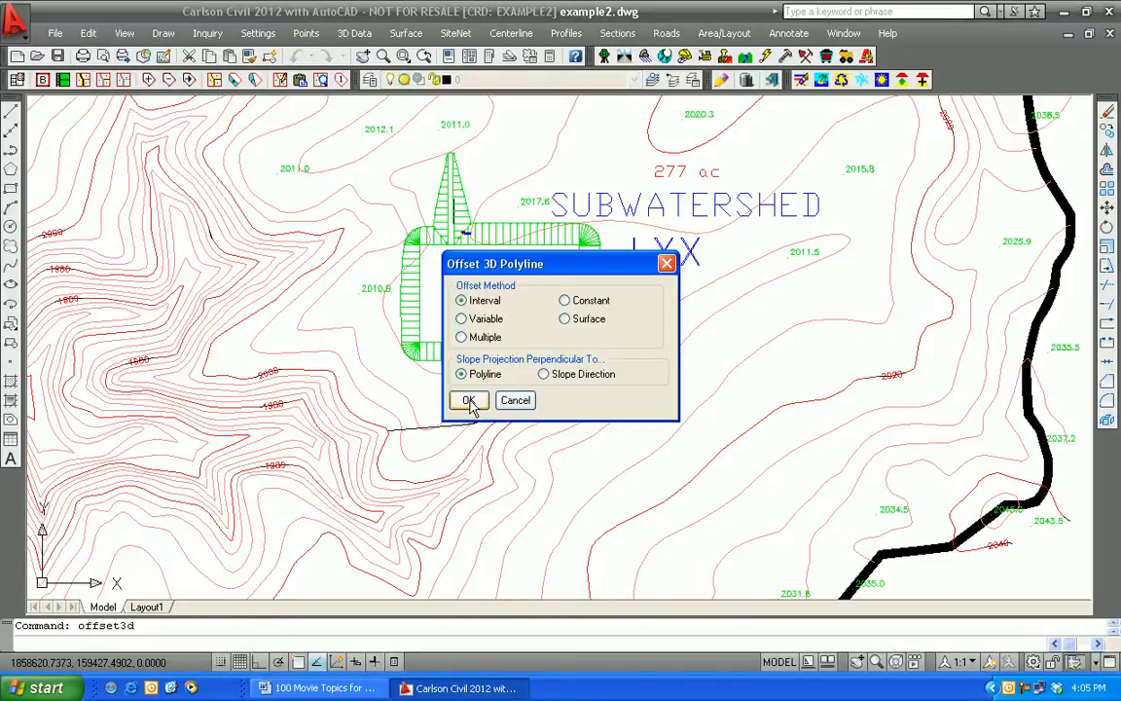
click(465, 397)
key(Return)
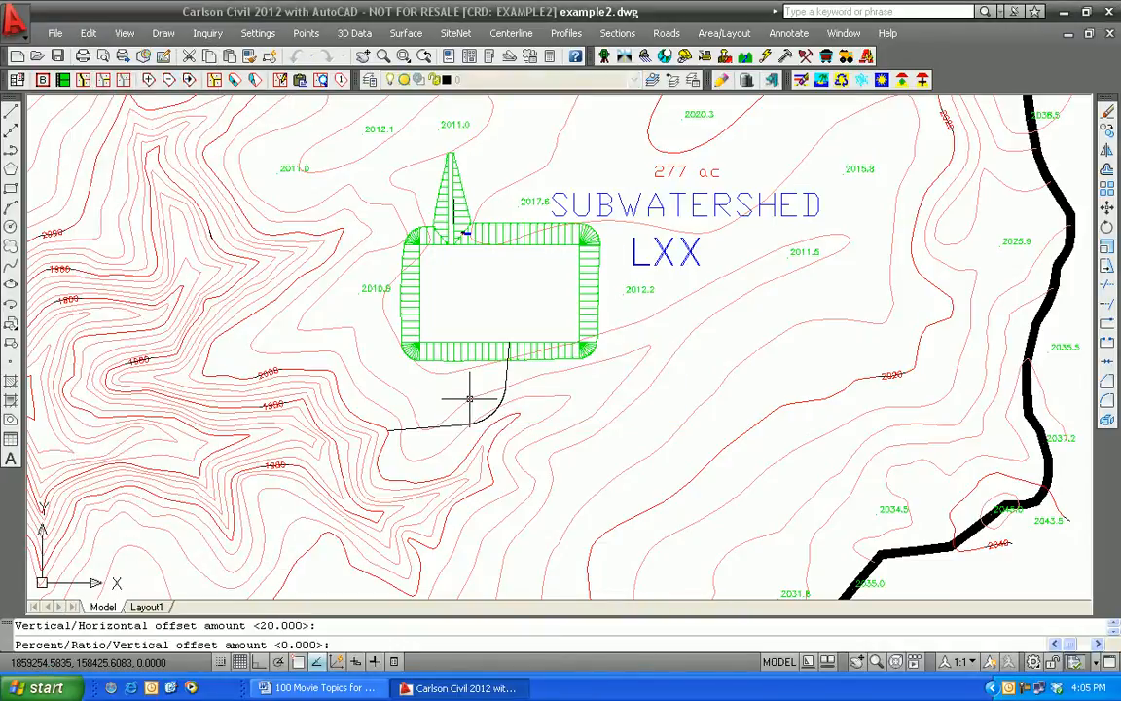
key(Return)
click(441, 429)
click(444, 414)
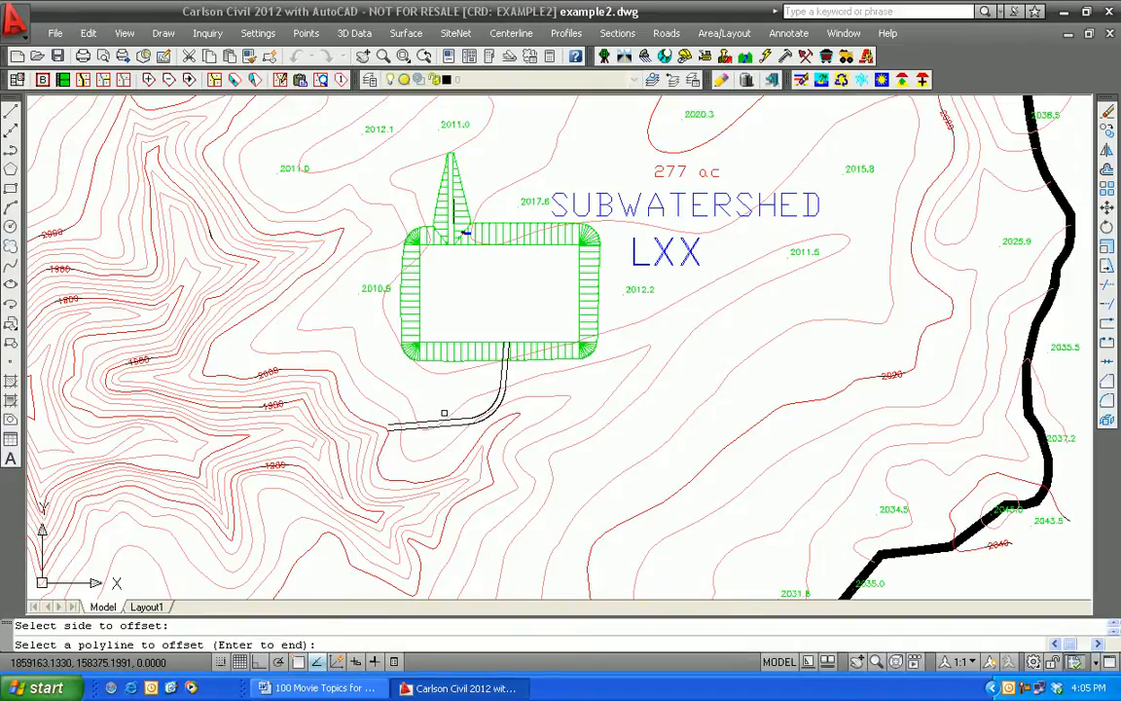
key(Return)
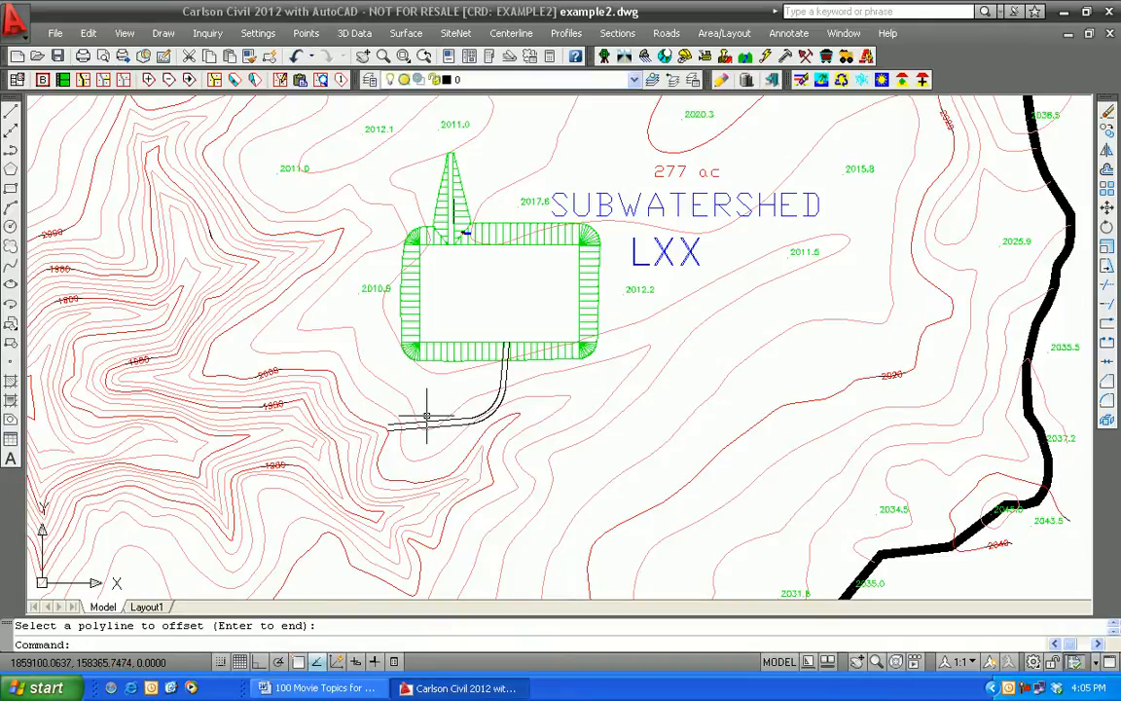
- Join the two road edges into one outline using Join Nearest, with a maximum separation of 21 and Directly Connect Endpoints
click(88, 33)
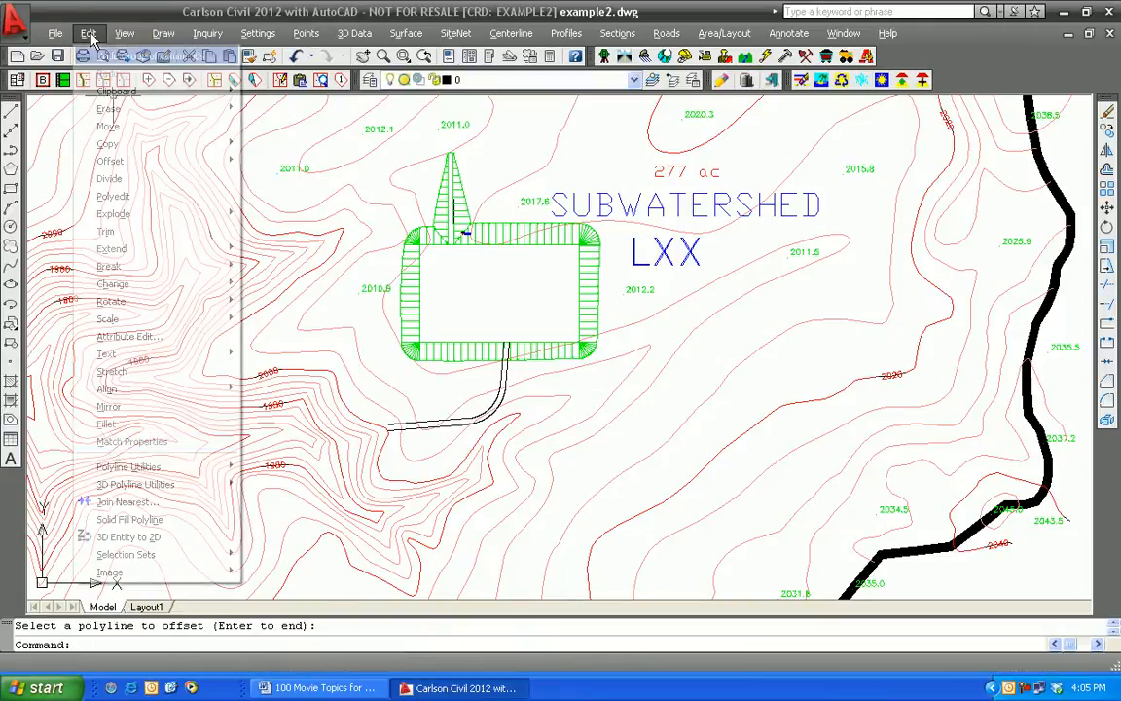
click(135, 504)
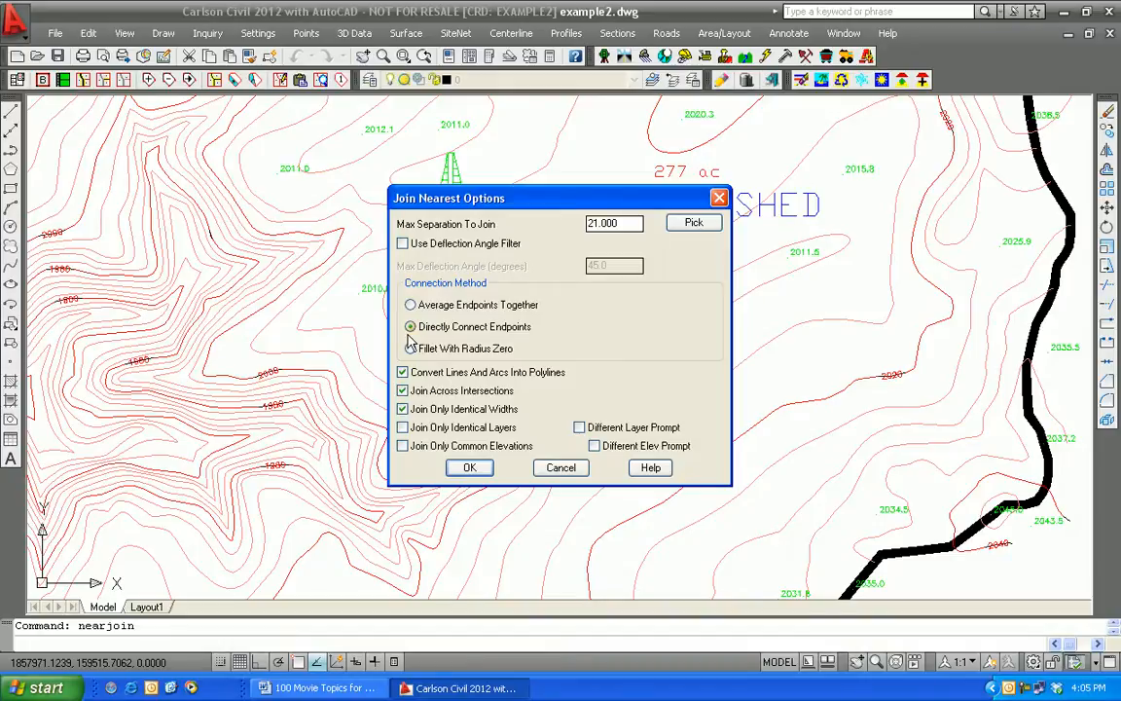
click(481, 469)
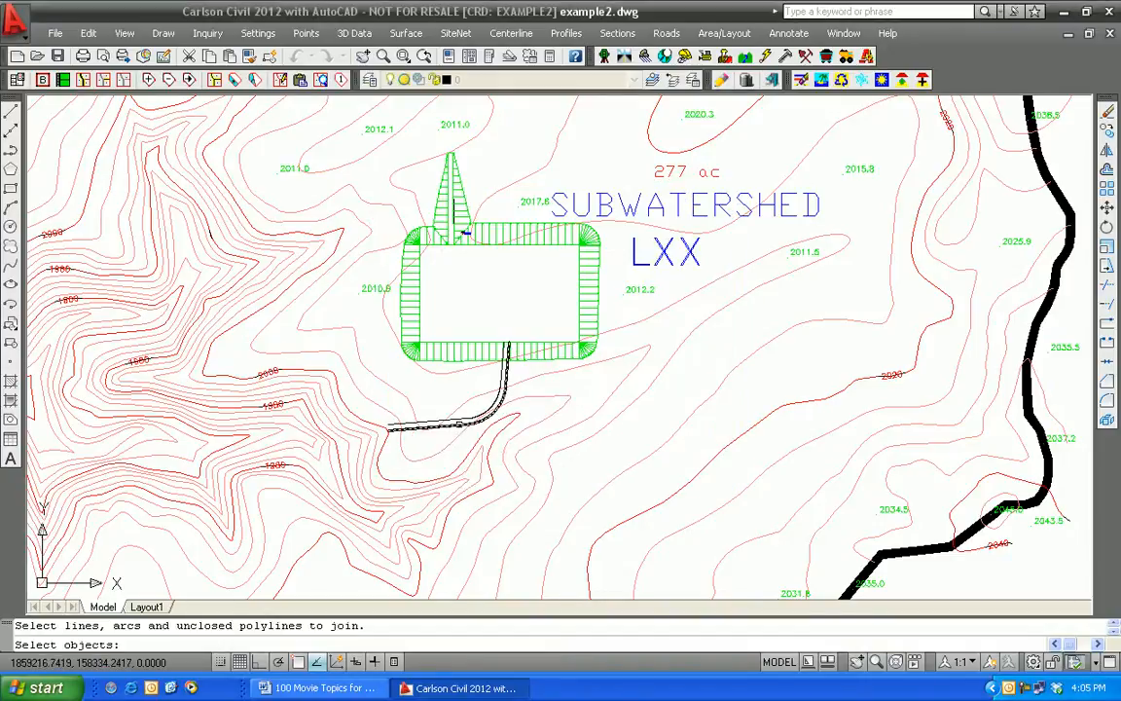
click(464, 419)
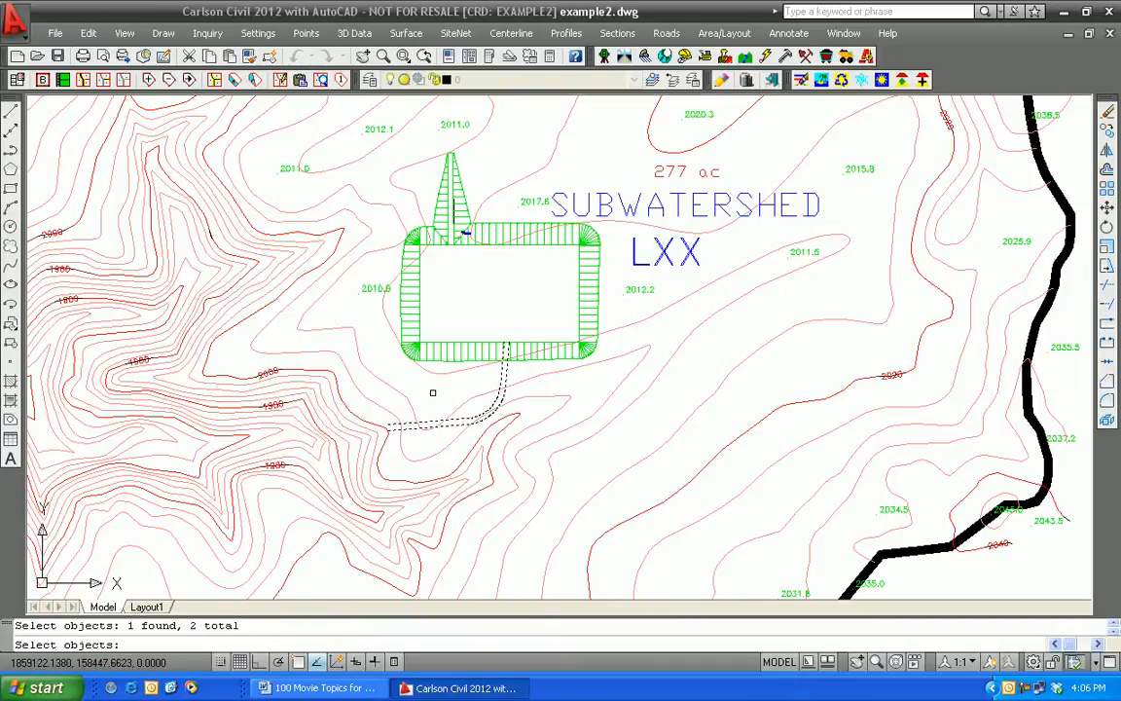
key(Return)
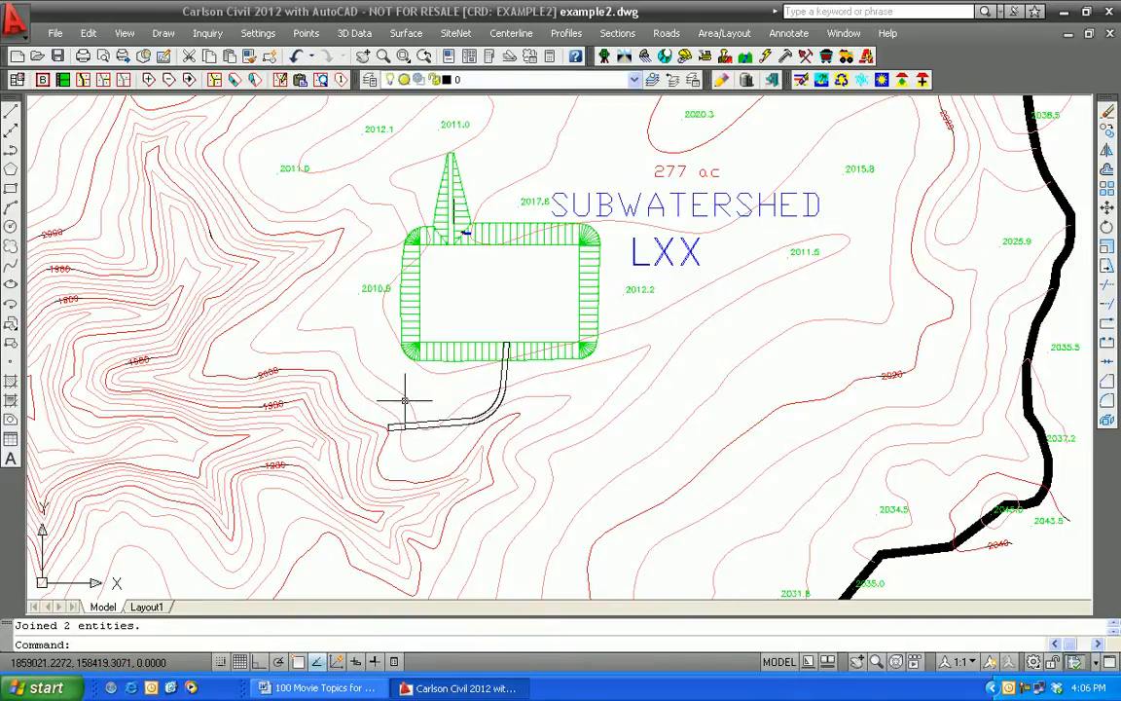
- Start a Design Pad Template on the closed road outline with the default settings and Example2b.tin as the slope target surface
click(426, 34)
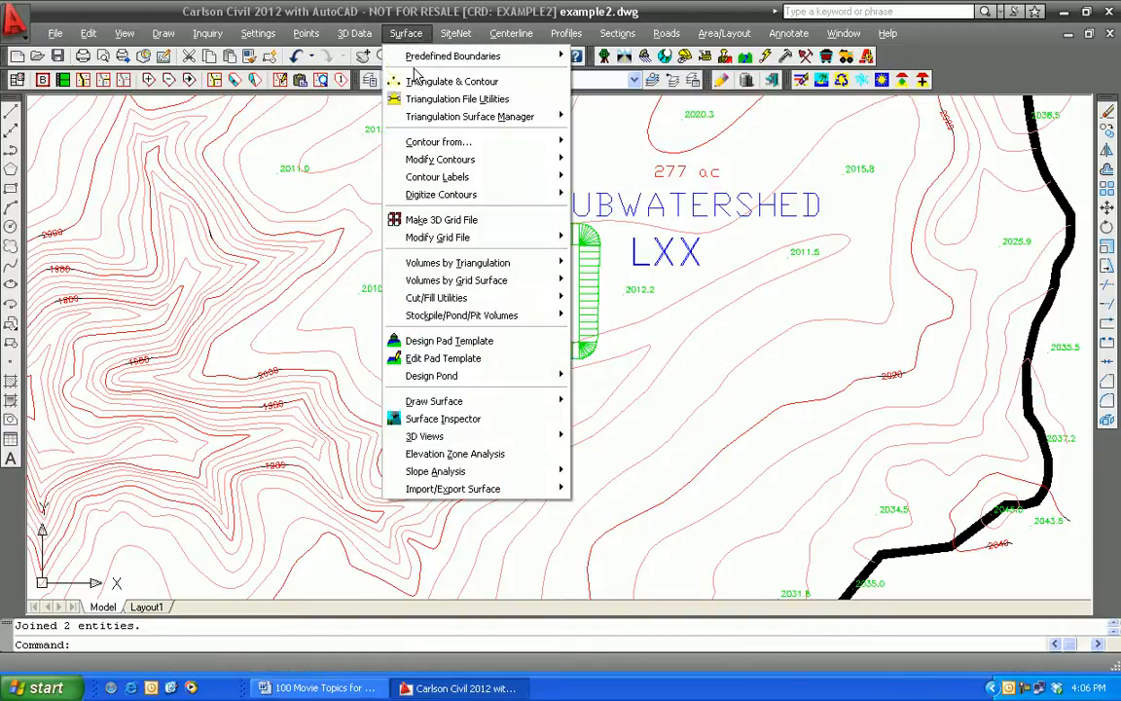
click(443, 341)
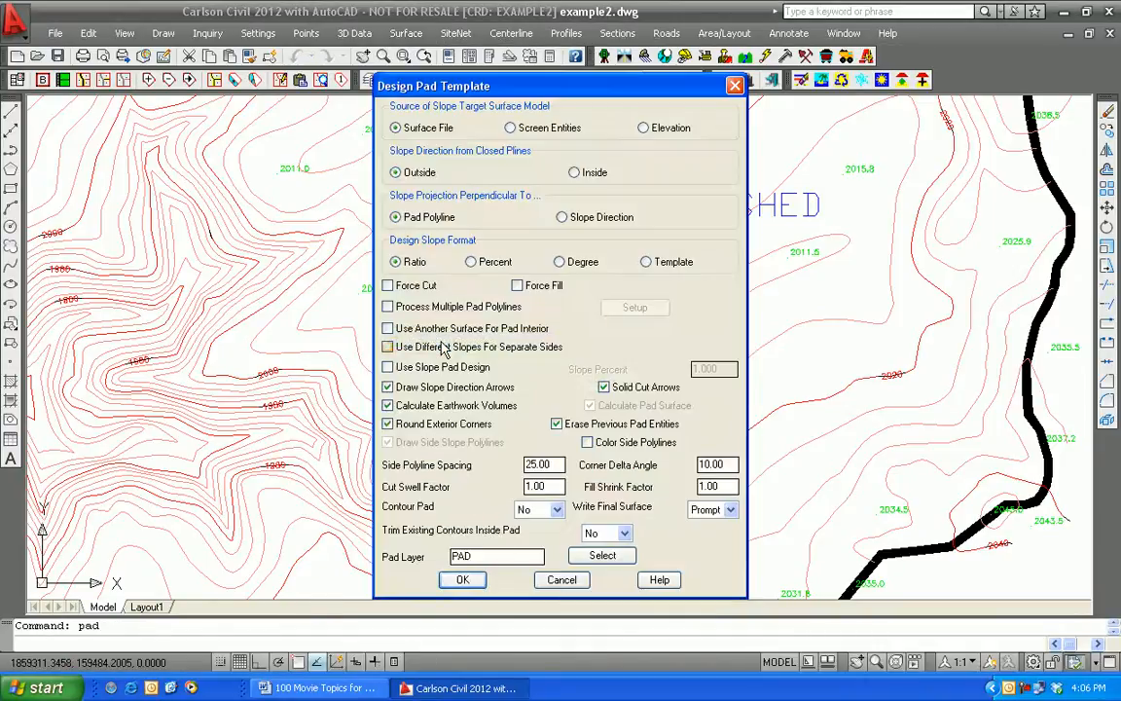
click(463, 580)
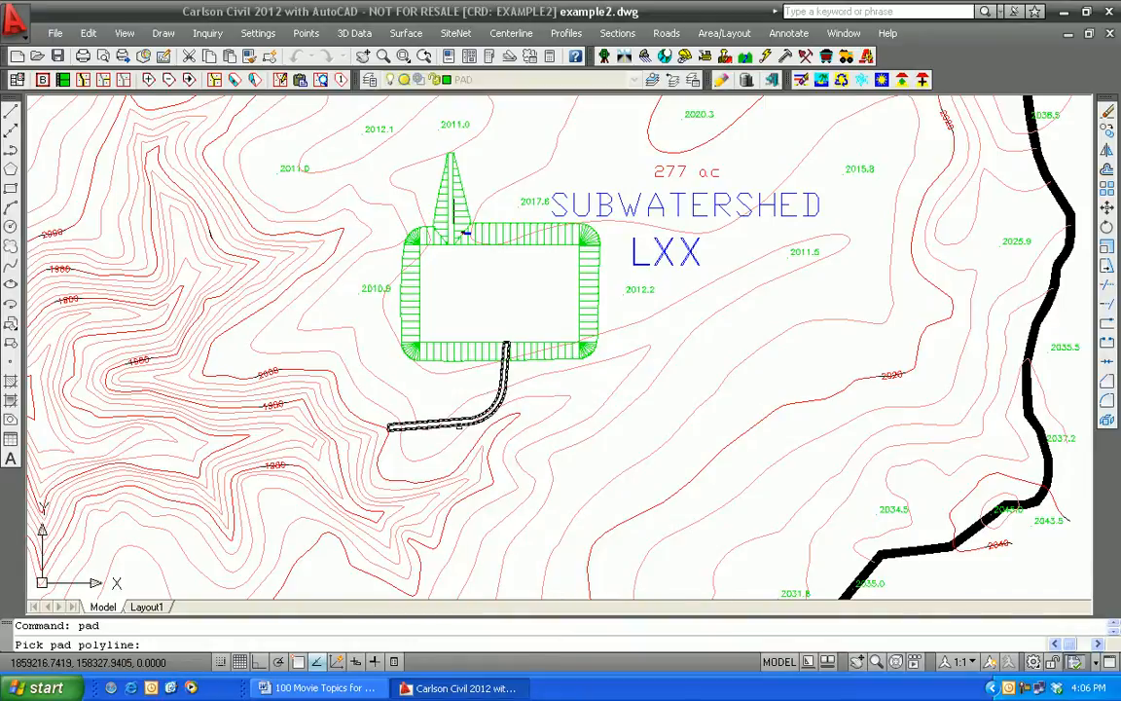
click(465, 232)
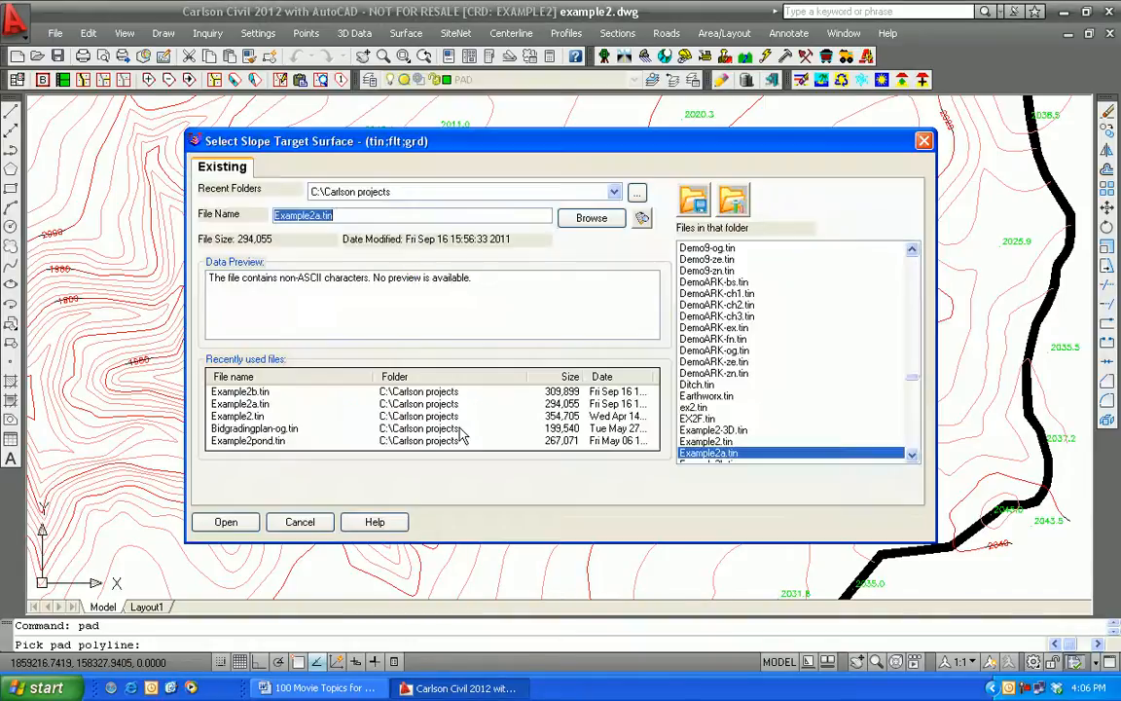
click(238, 392)
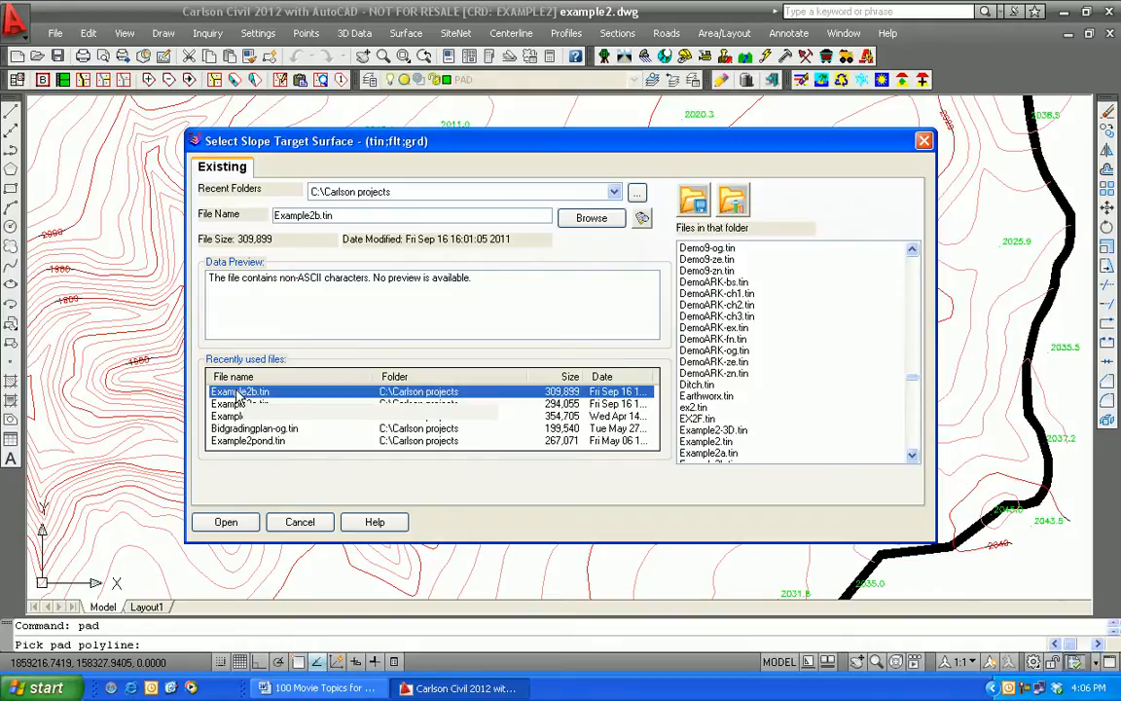
click(226, 522)
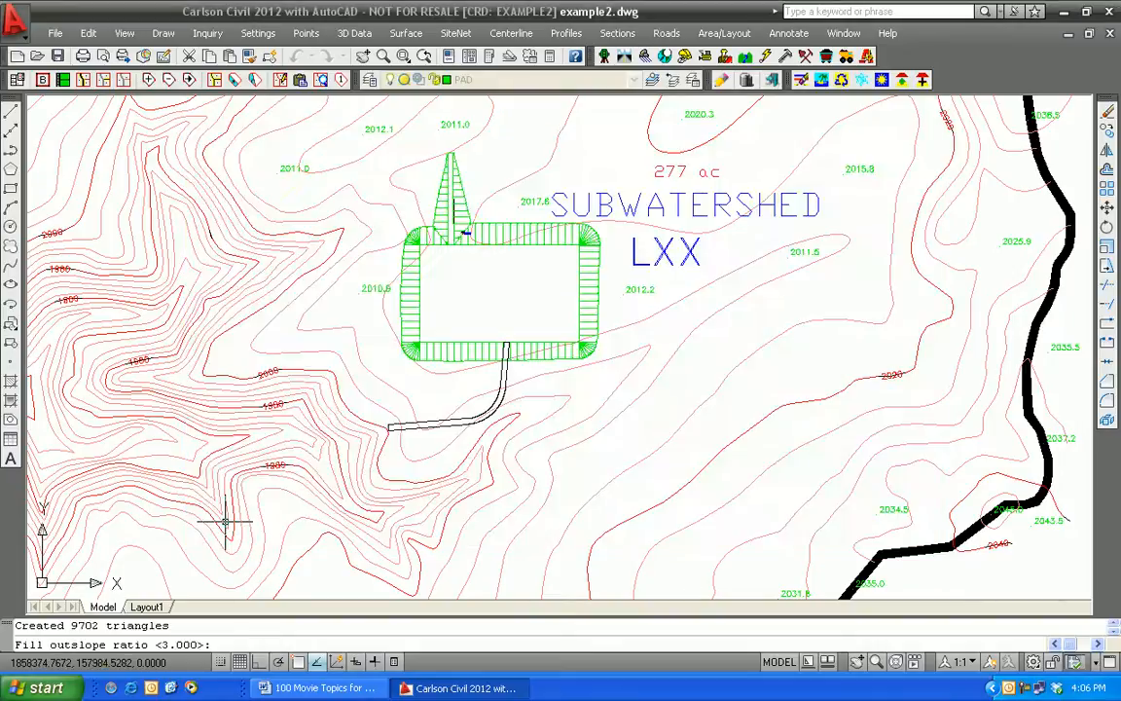
- Generate the road slopes with 3:1 fill and cut ratios, exit the pad report, and decline redesigning the pad
key(Return)
key(Return)
key(Return)
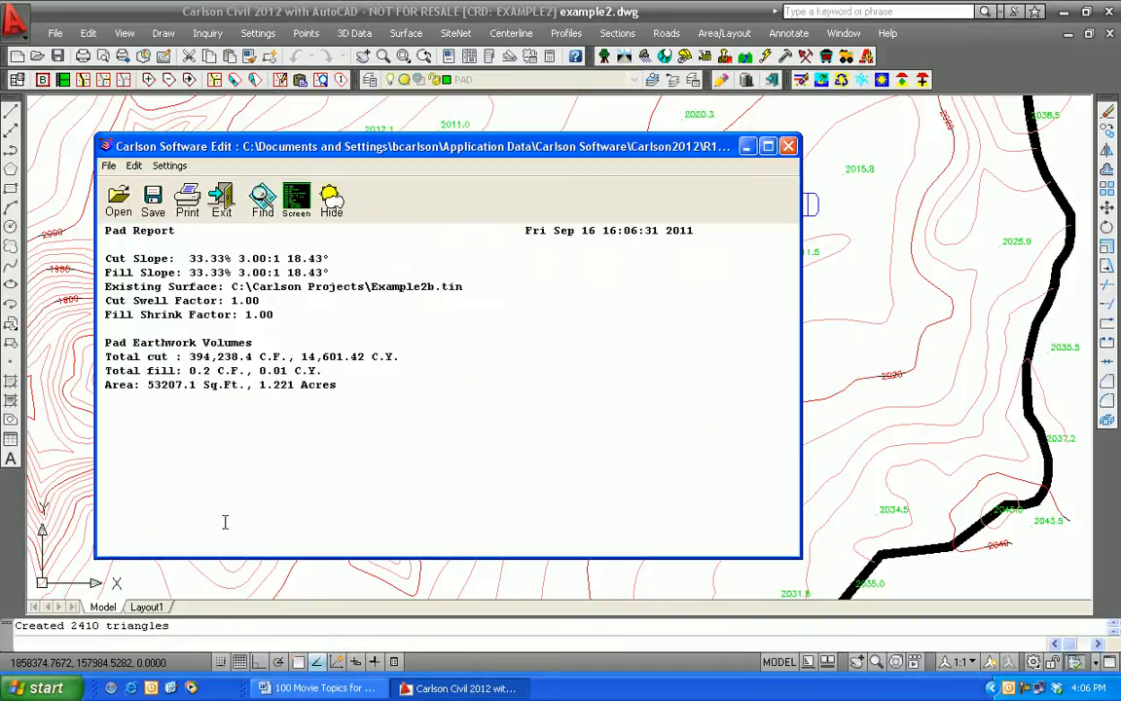
click(222, 207)
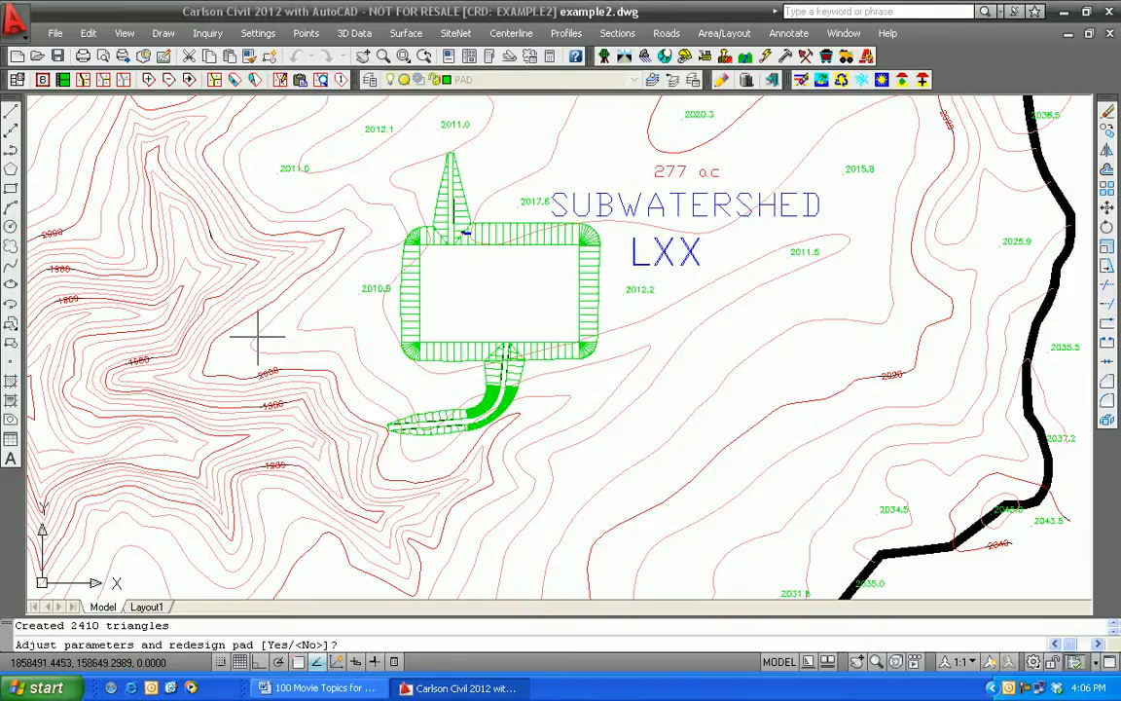
text(n)
key(Return)
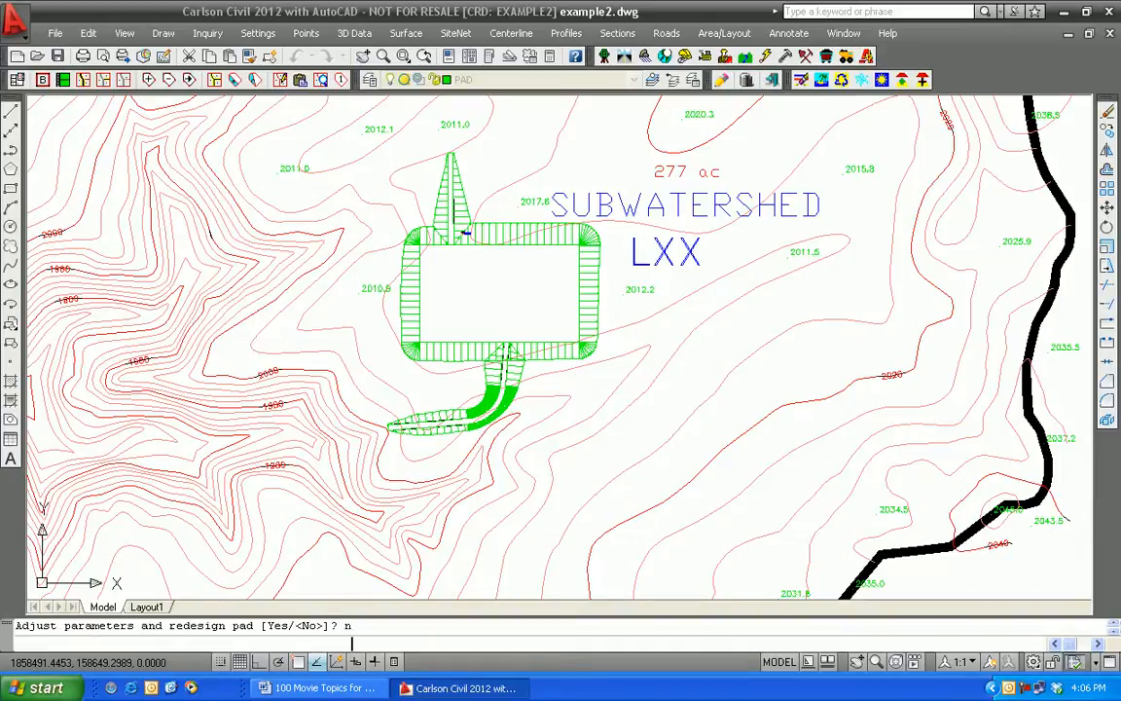
- Write the final surface to a new triangulation file, merging the road pad with the target surface
text(y)
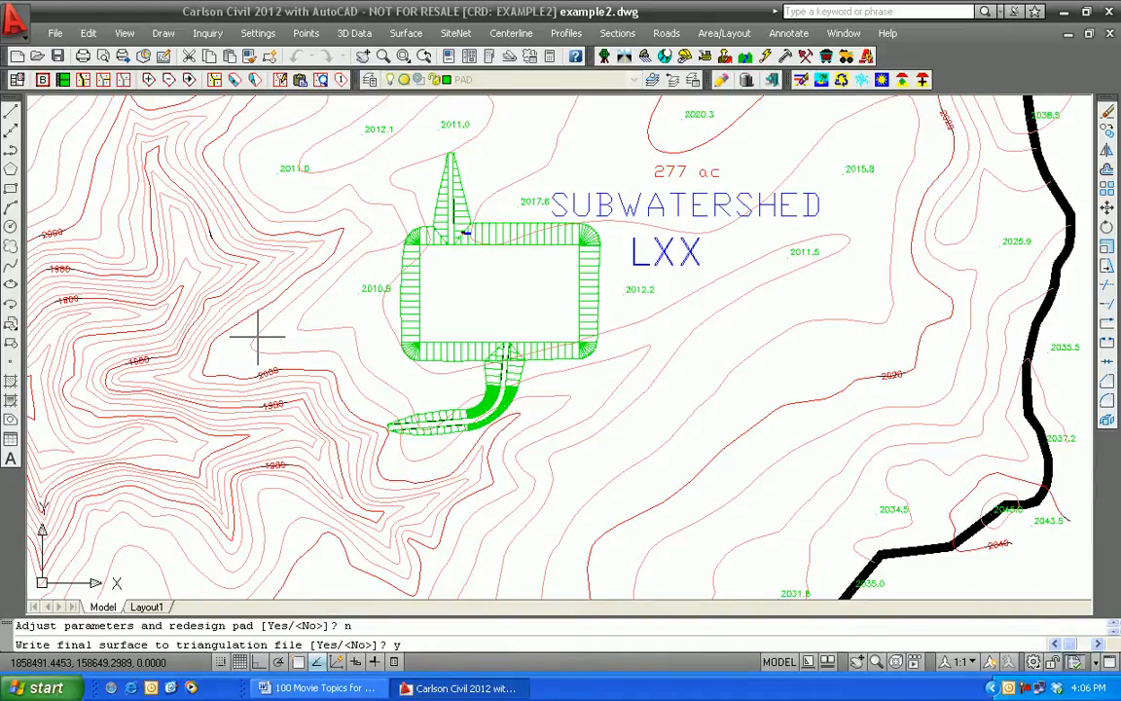
key(Return)
text(y)
key(Return)
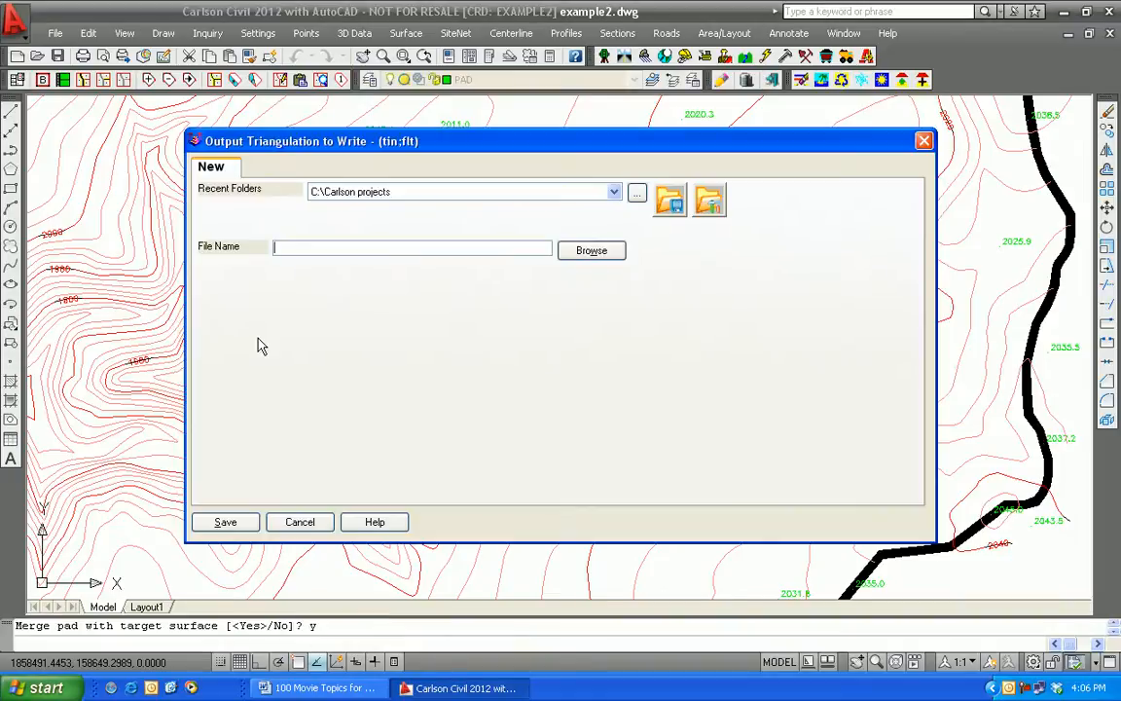
text(EXample)
key(BackSpace)
key(BackSpace)
click(226, 523)
click(518, 368)
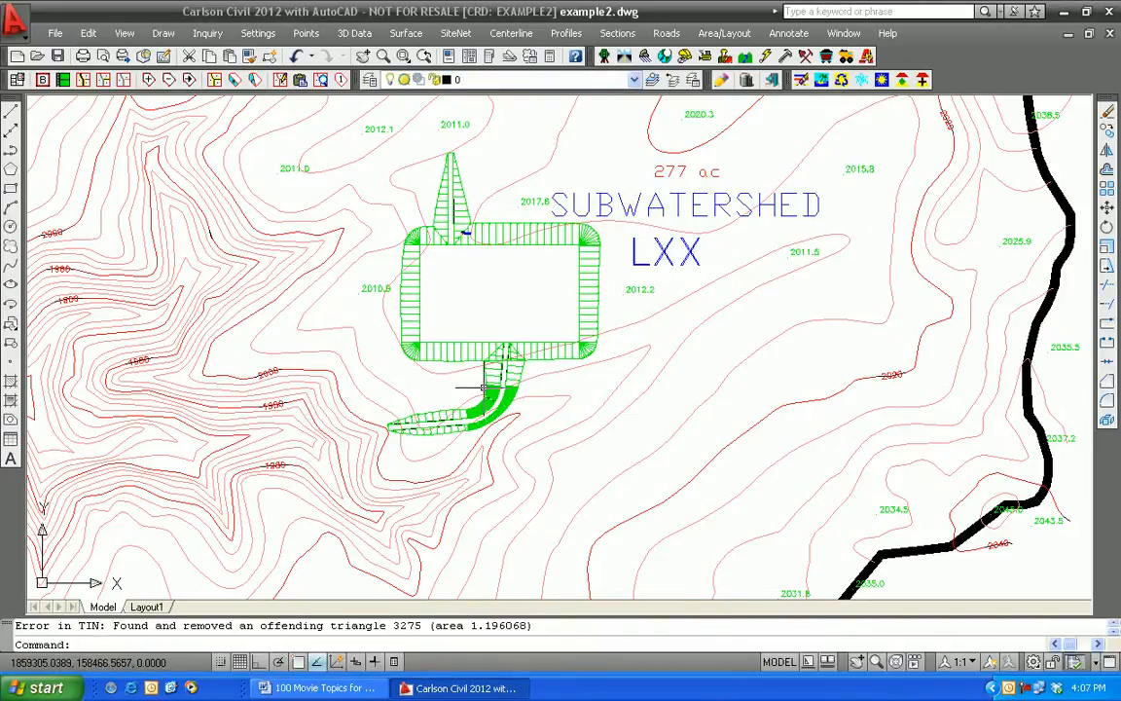
scroll(492, 360, up, 5)
scroll(497, 345, up, 2)
middle_drag(545, 243, 508, 328)
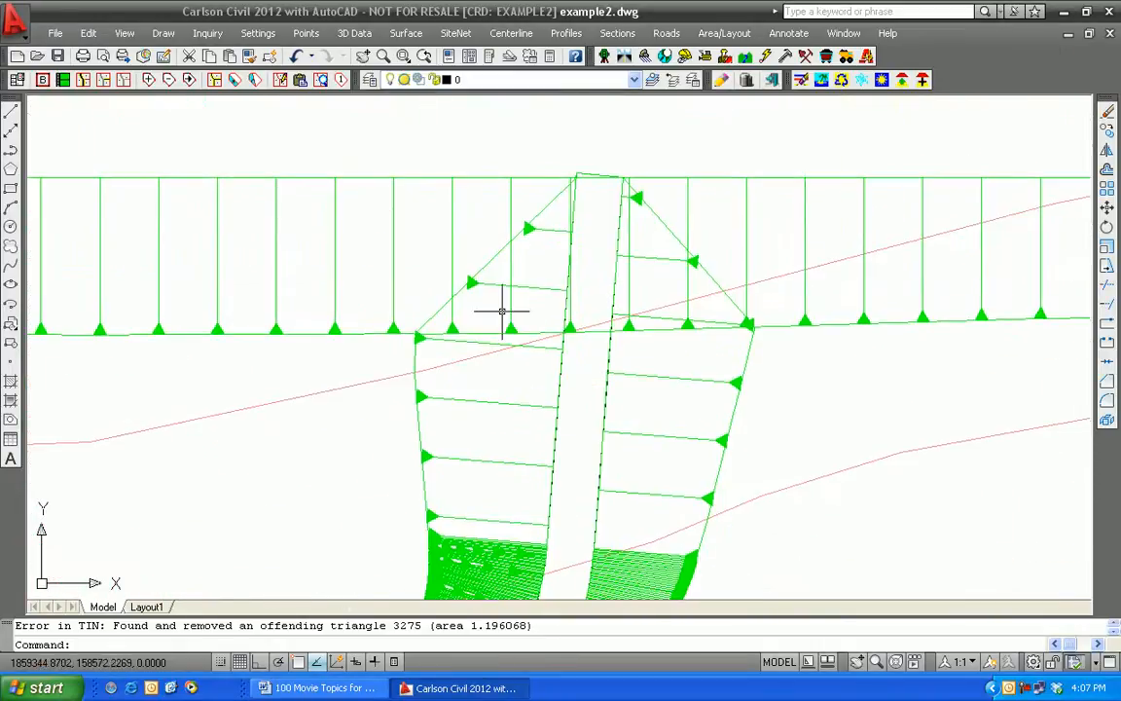
click(407, 33)
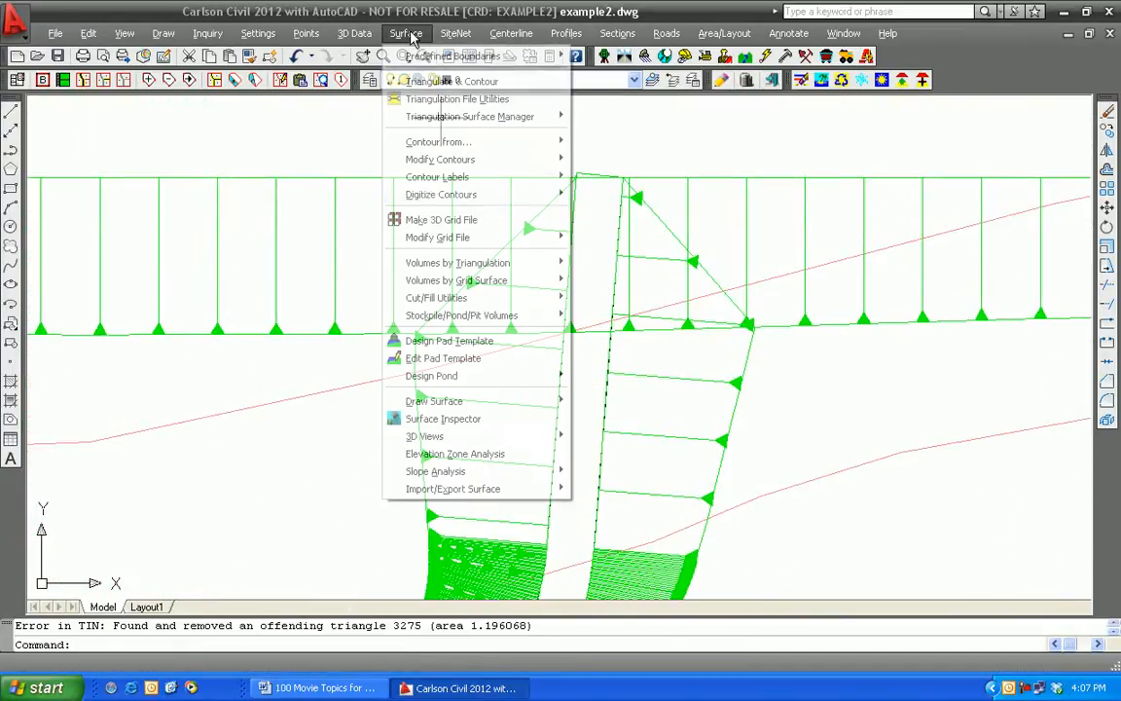
click(456, 342)
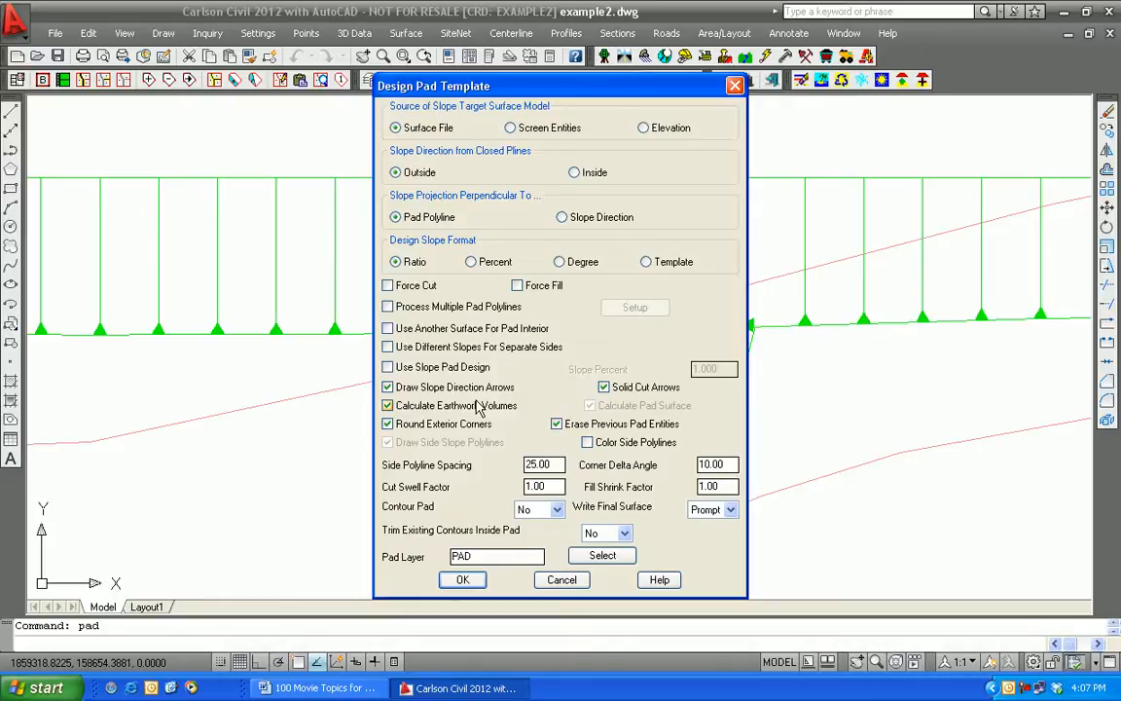
click(624, 533)
click(604, 549)
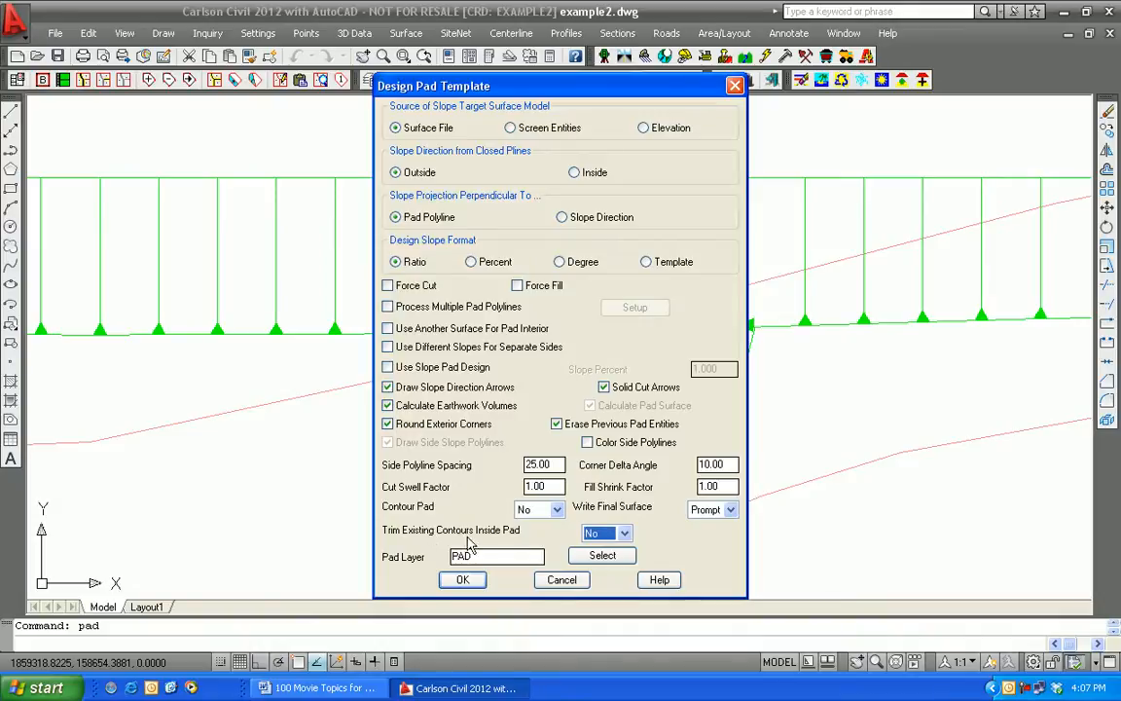
click(464, 581)
click(573, 588)
- Trim the pad's south slope lines and outer edge inside the road's outer slope boundary, using that boundary as the cutting edge
scroll(478, 400, down, 5)
scroll(478, 400, up, 5)
text(trim)
key(Return)
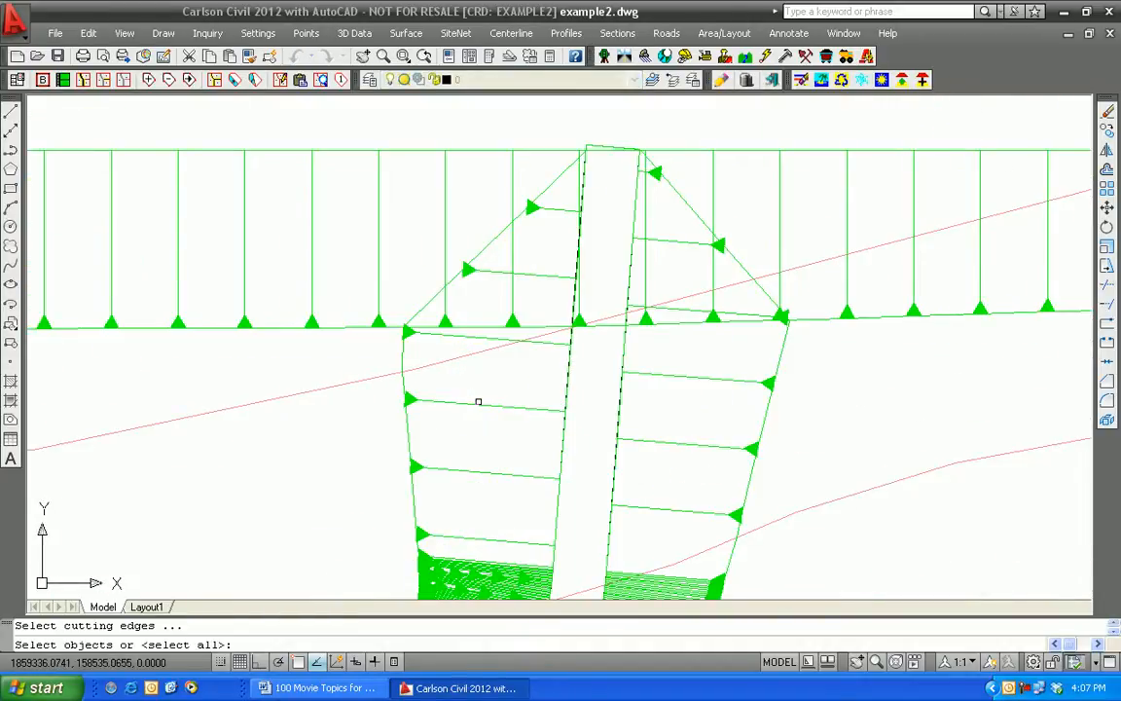
click(429, 299)
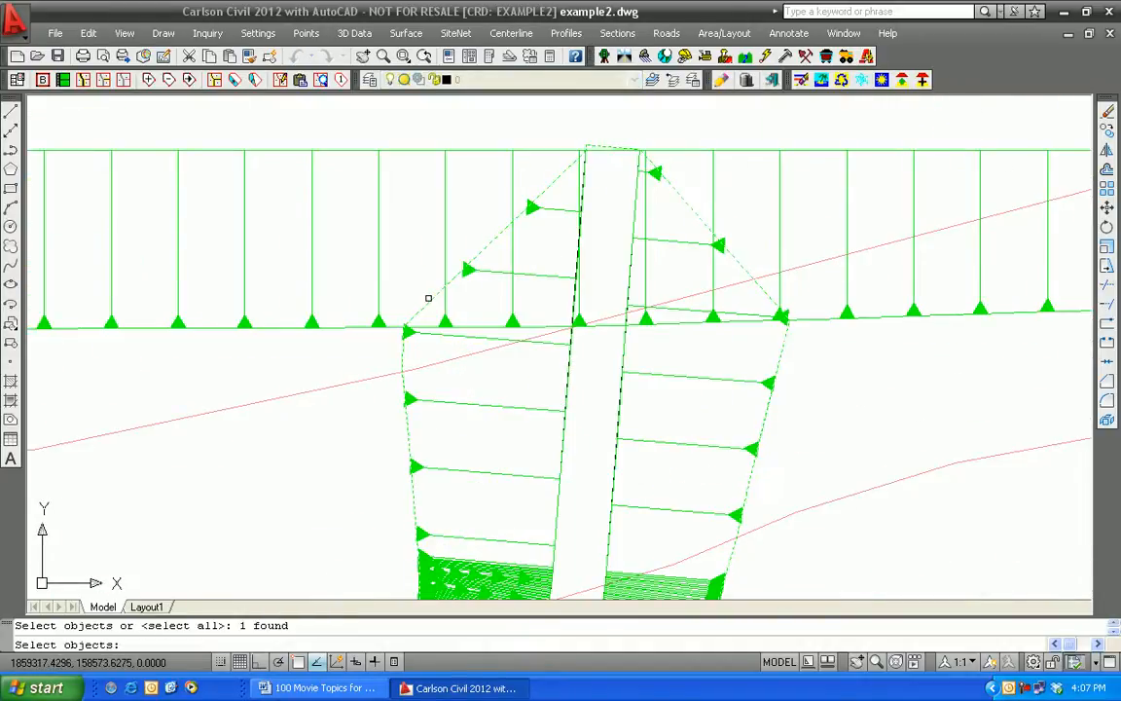
key(Return)
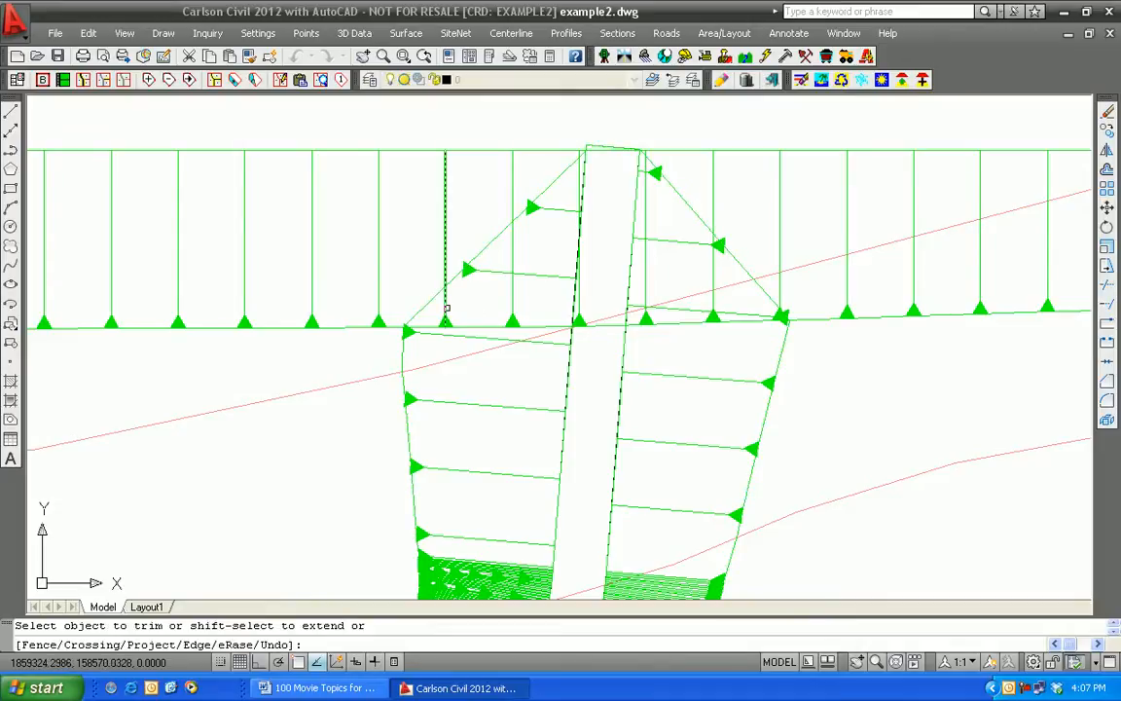
click(513, 298)
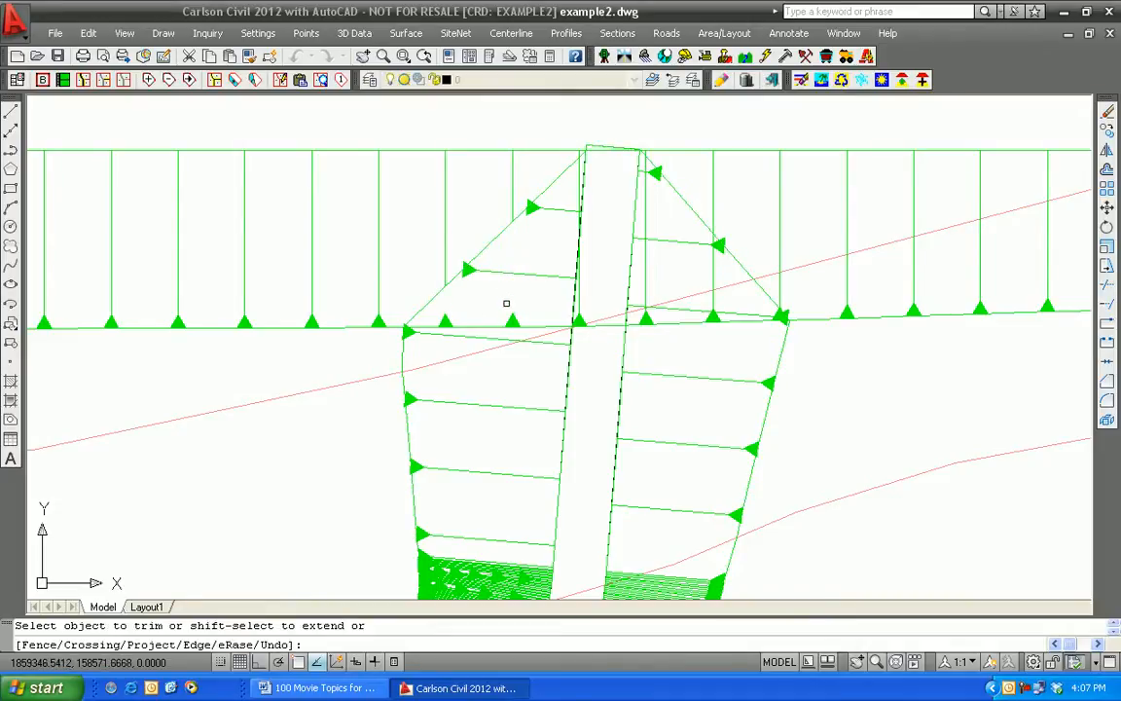
click(482, 326)
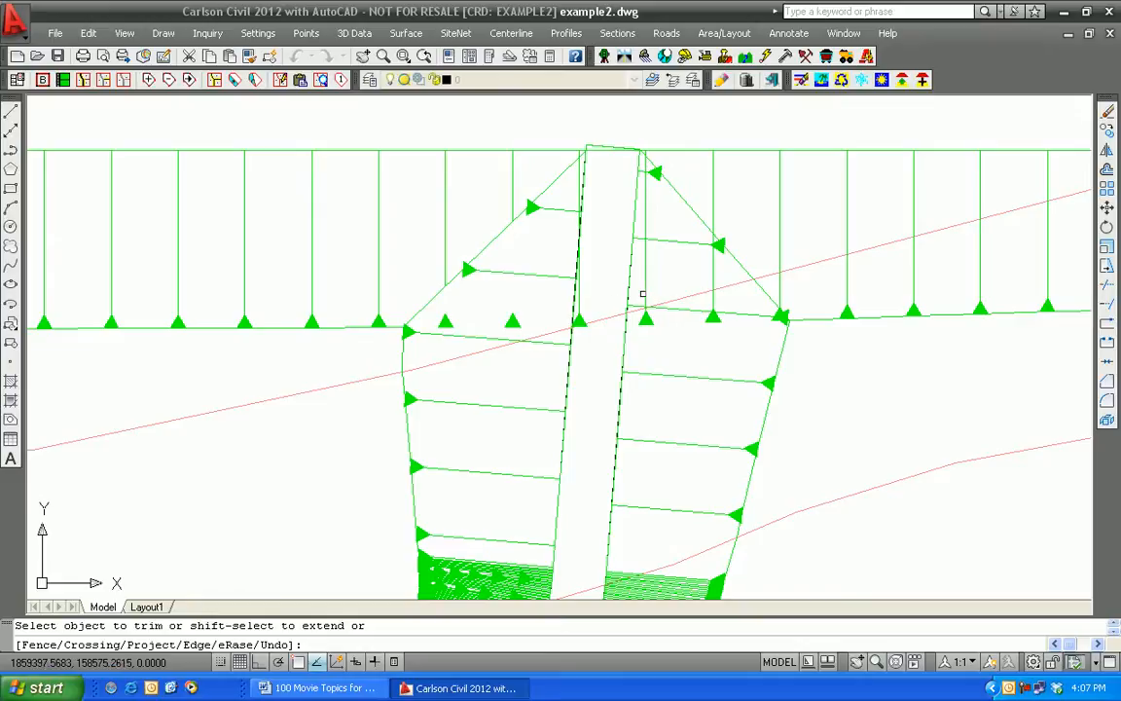
click(645, 253)
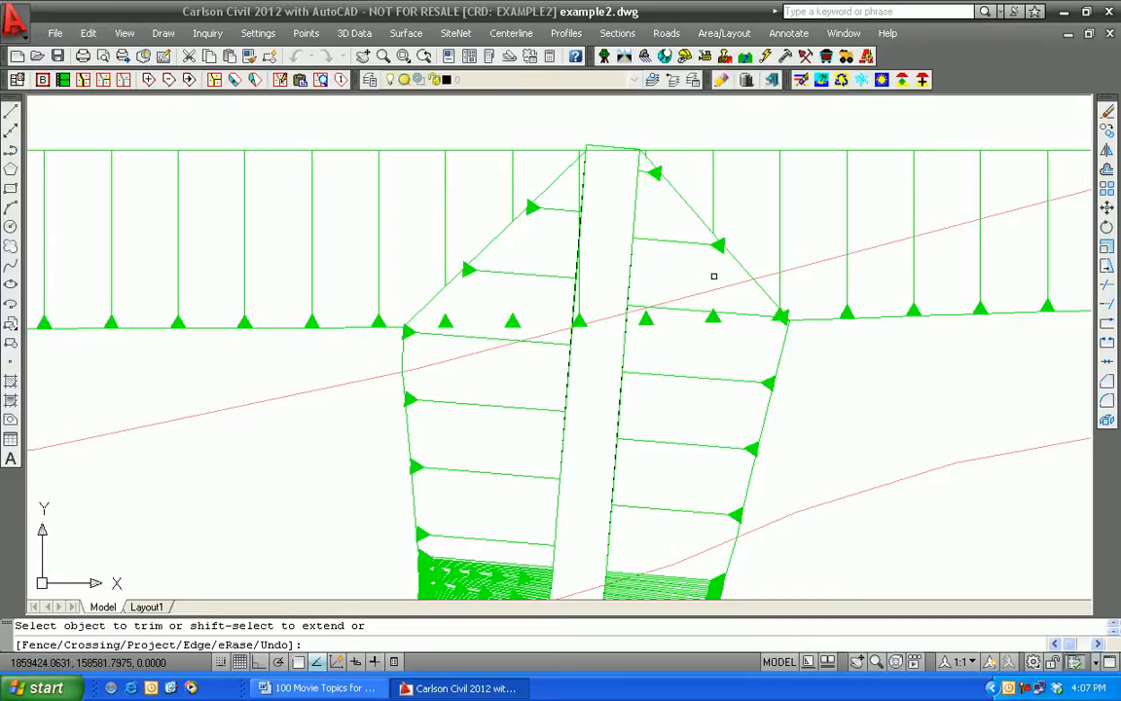
scroll(670, 292, up, 3)
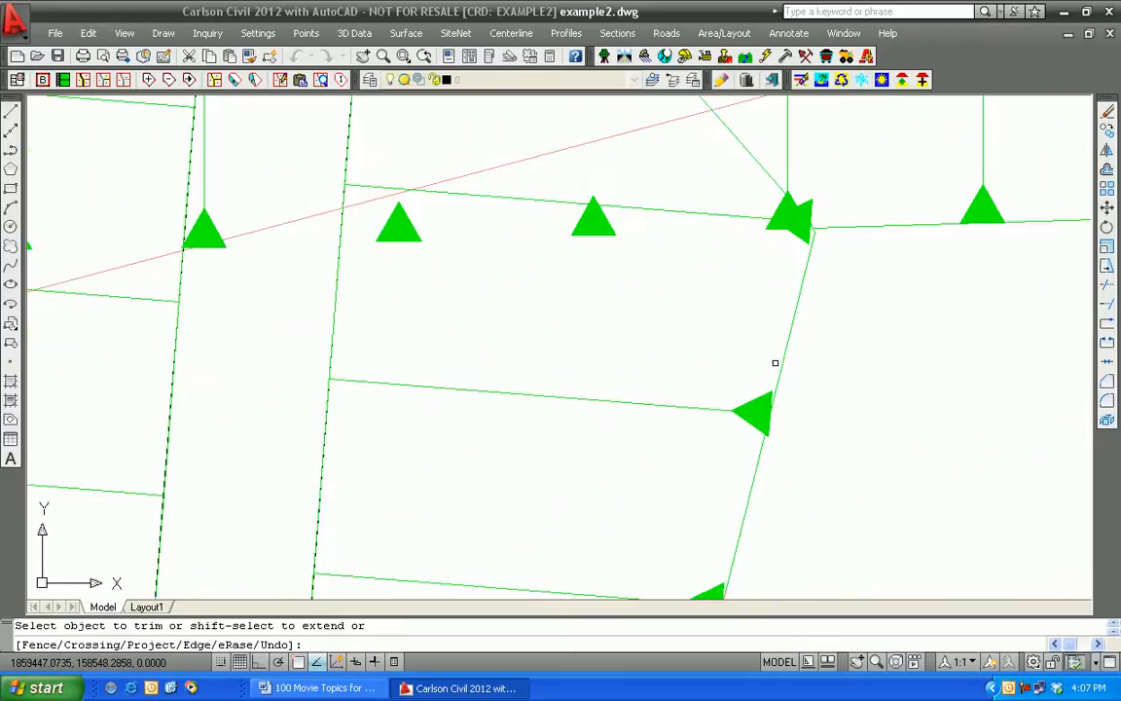
scroll(691, 317, down, 5)
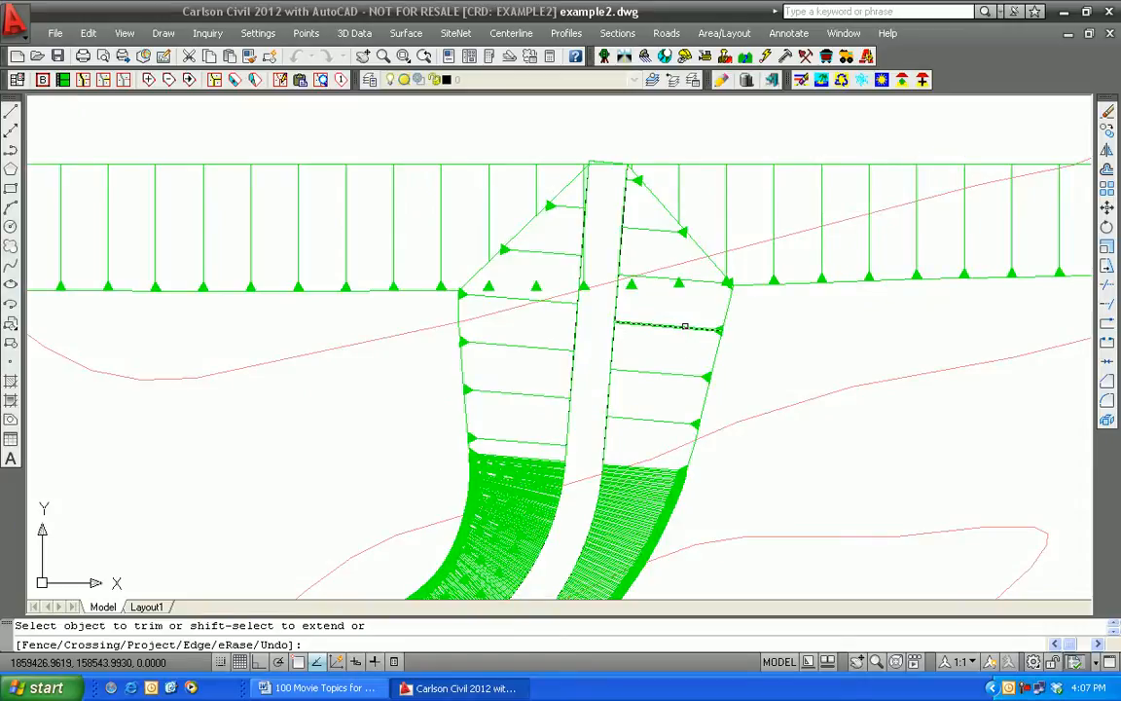
key(Return)
- Erase the leftover pad slope arrows lying inside the road's slope area
text(e)
key(Return)
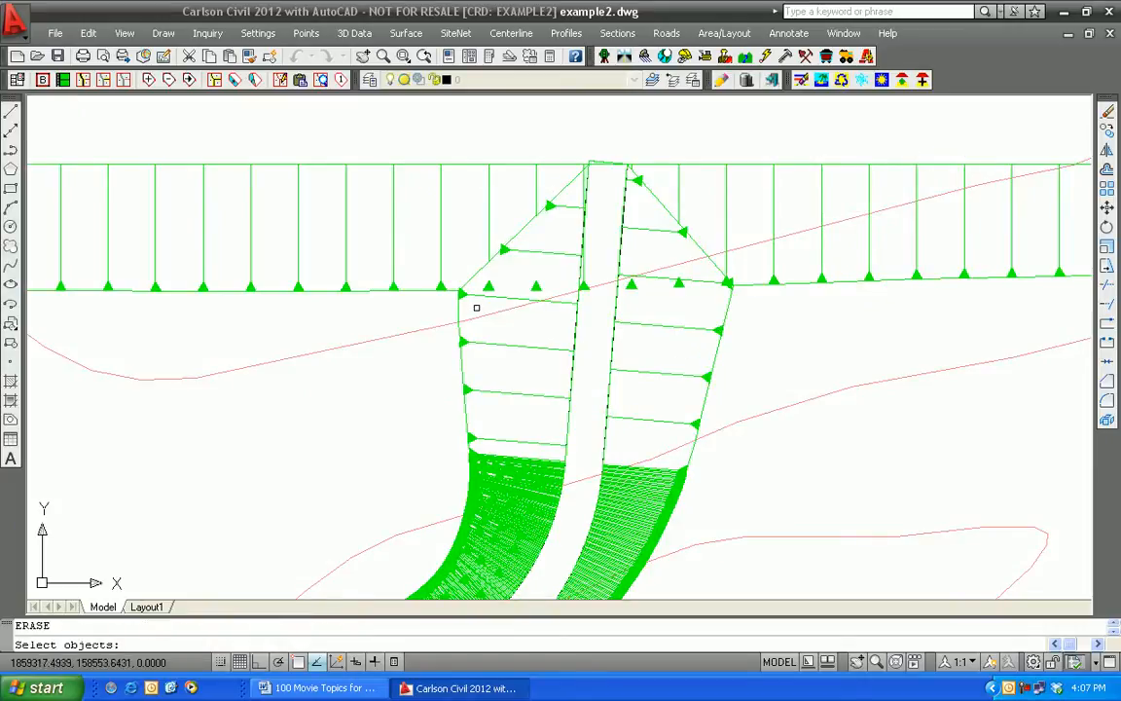
click(470, 309)
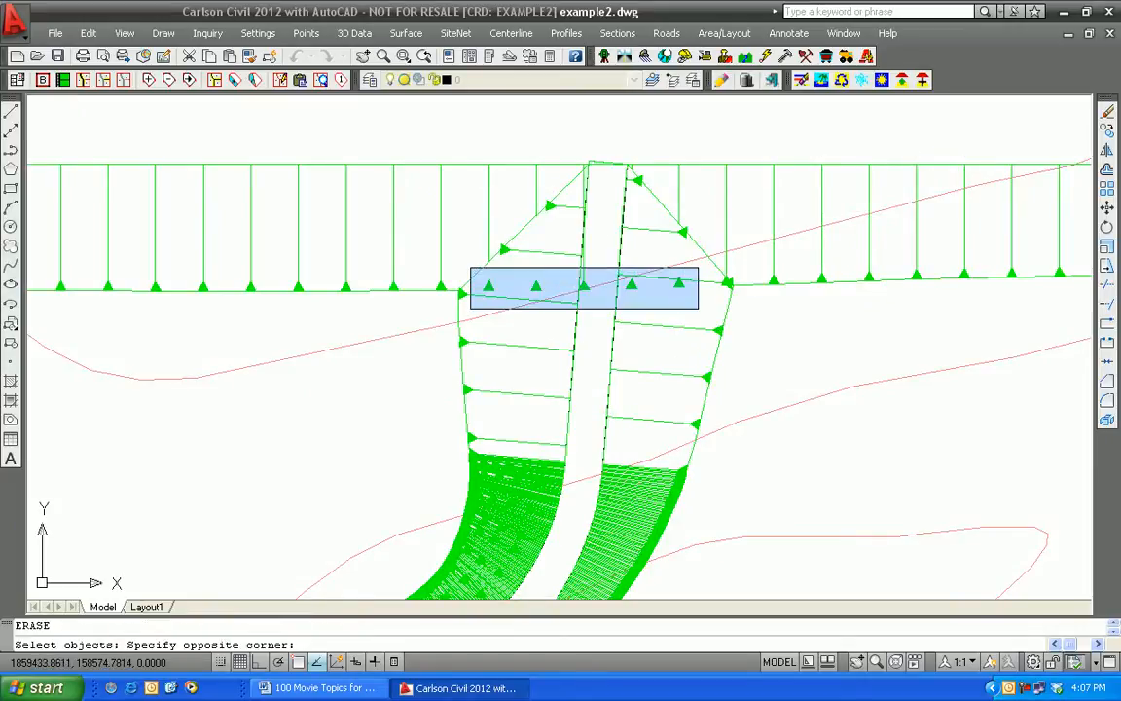
click(698, 267)
key(Return)
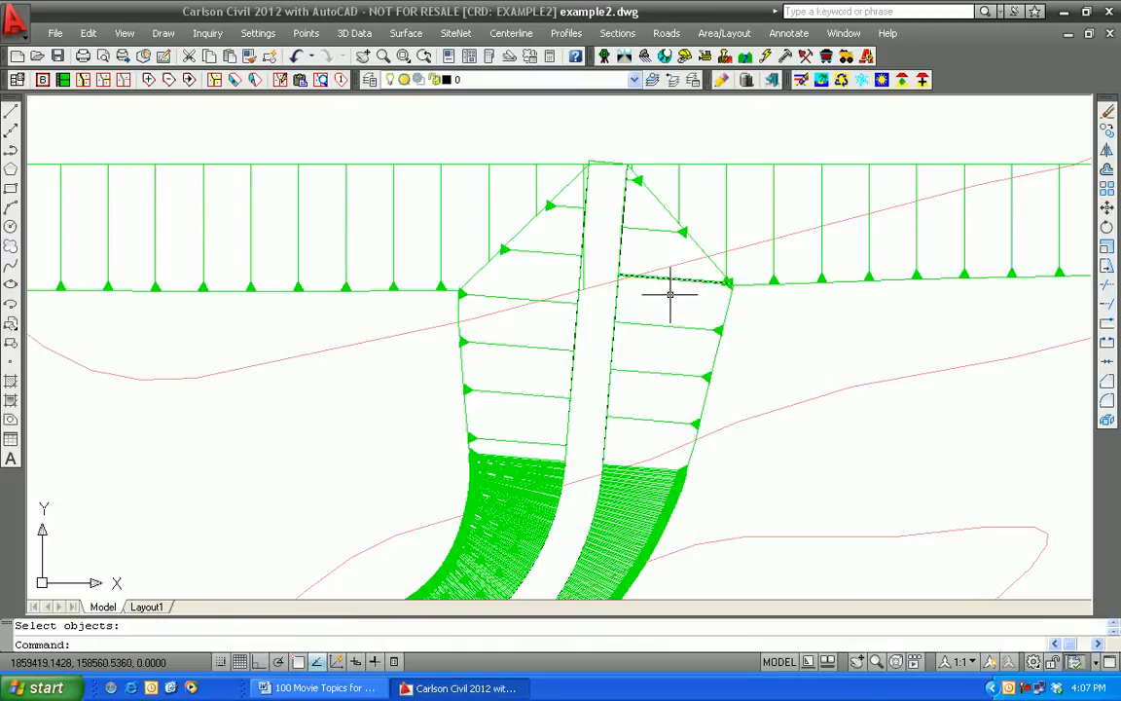
- Load the pad, ramp, road and surrounding contours into the 3D Viewer Window
scroll(656, 327, down, 3)
scroll(656, 327, down, 4)
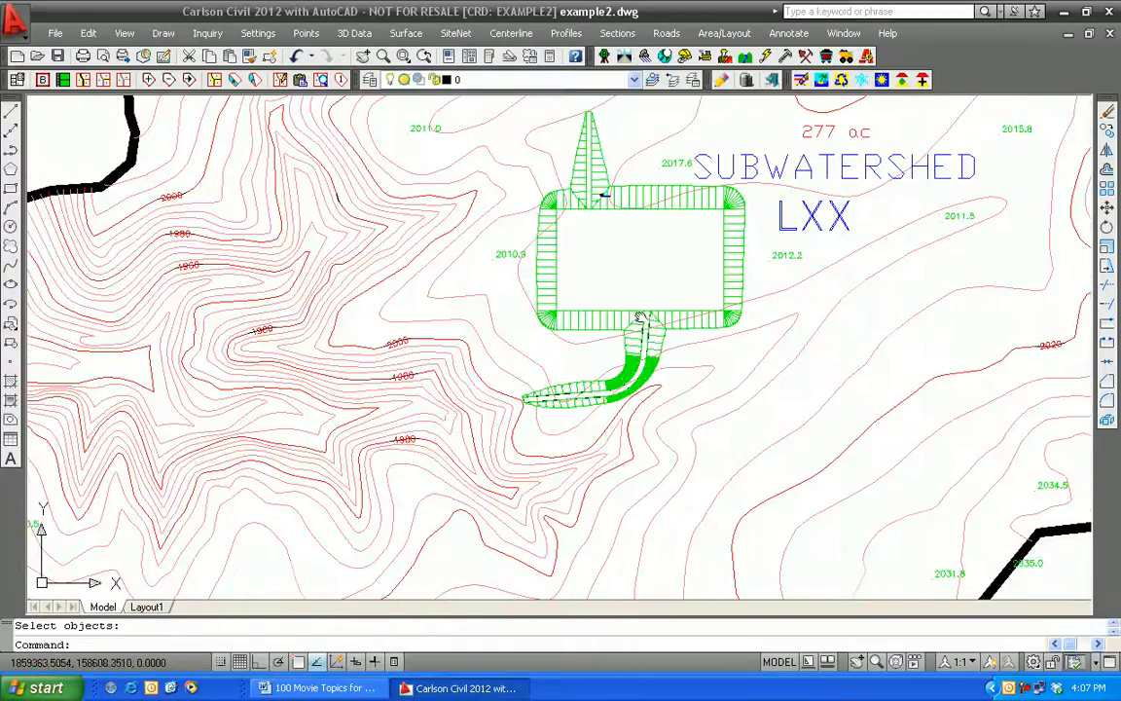
middle_drag(511, 219, 468, 263)
click(125, 33)
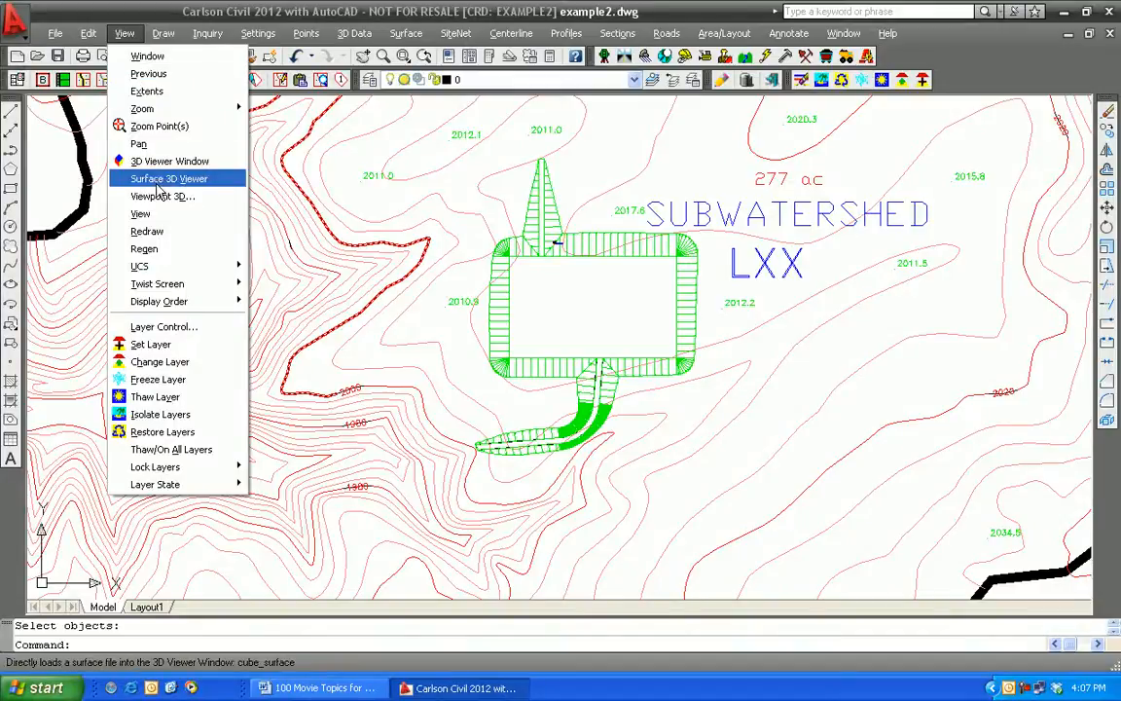
click(146, 159)
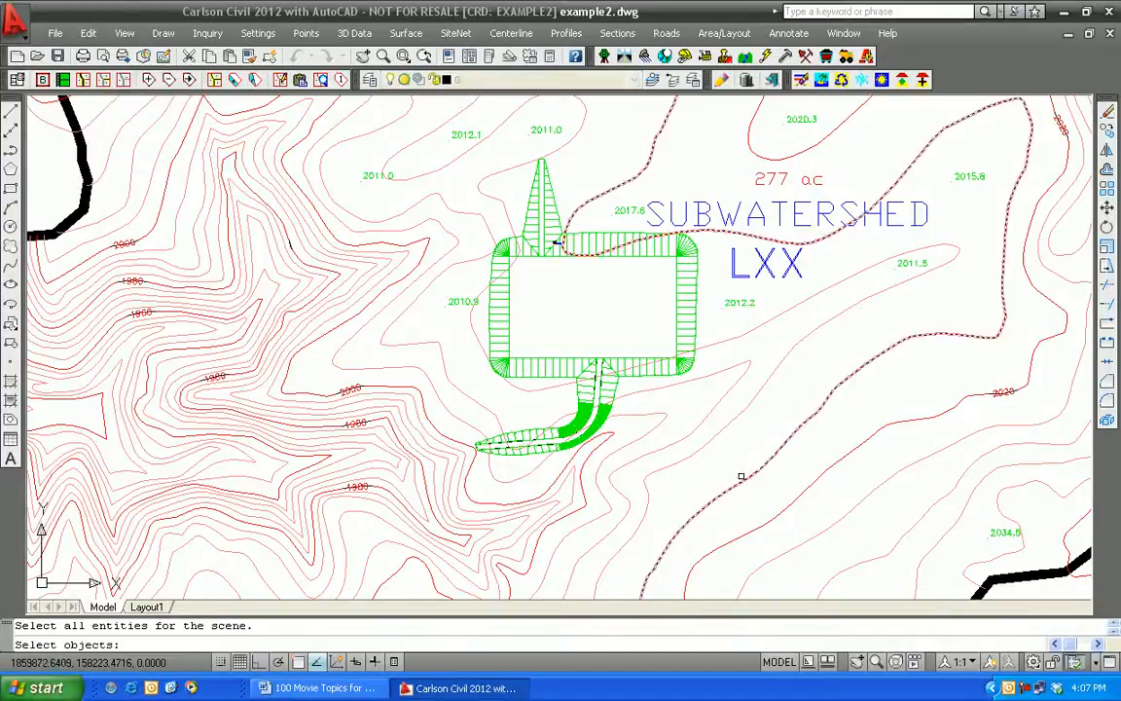
click(662, 422)
click(376, 162)
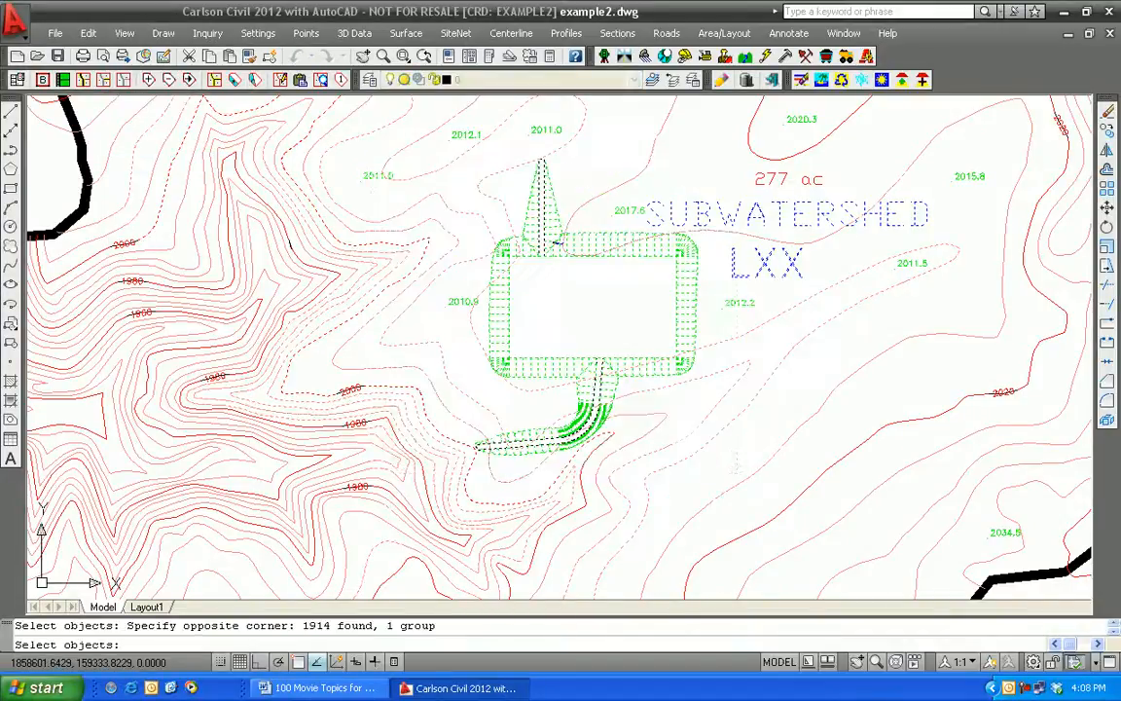
key(Return)
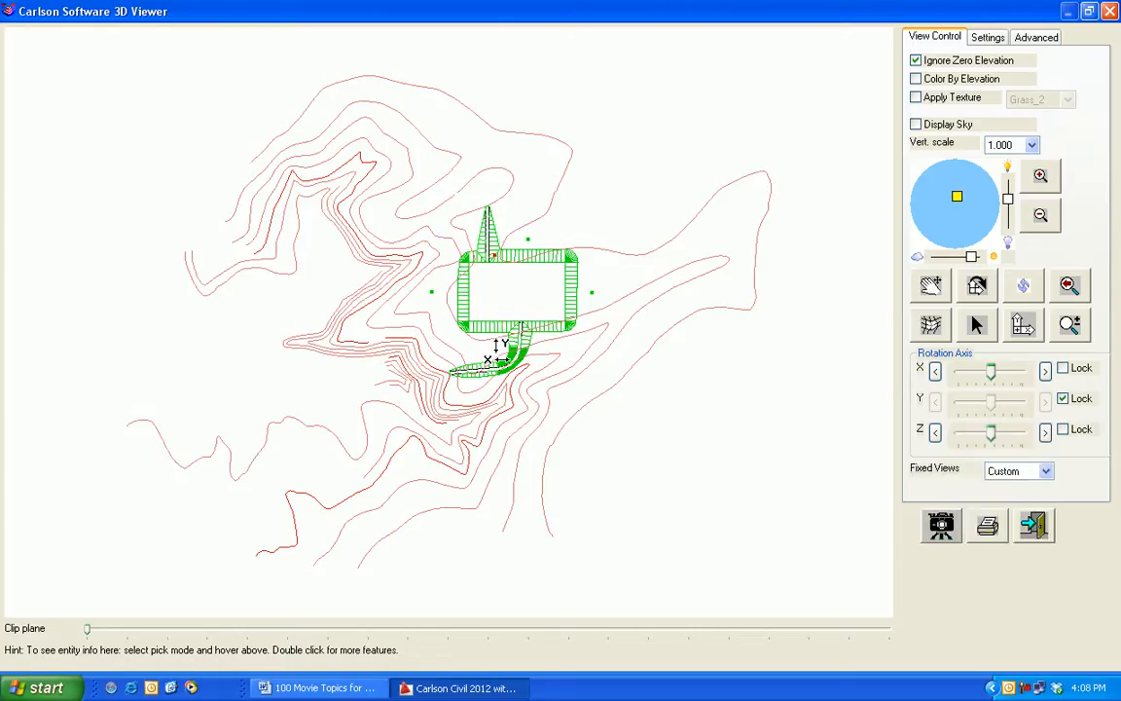
- Examine the pad and its access road in 3D from several tilted, close-up viewpoints
drag(464, 331, 493, 368)
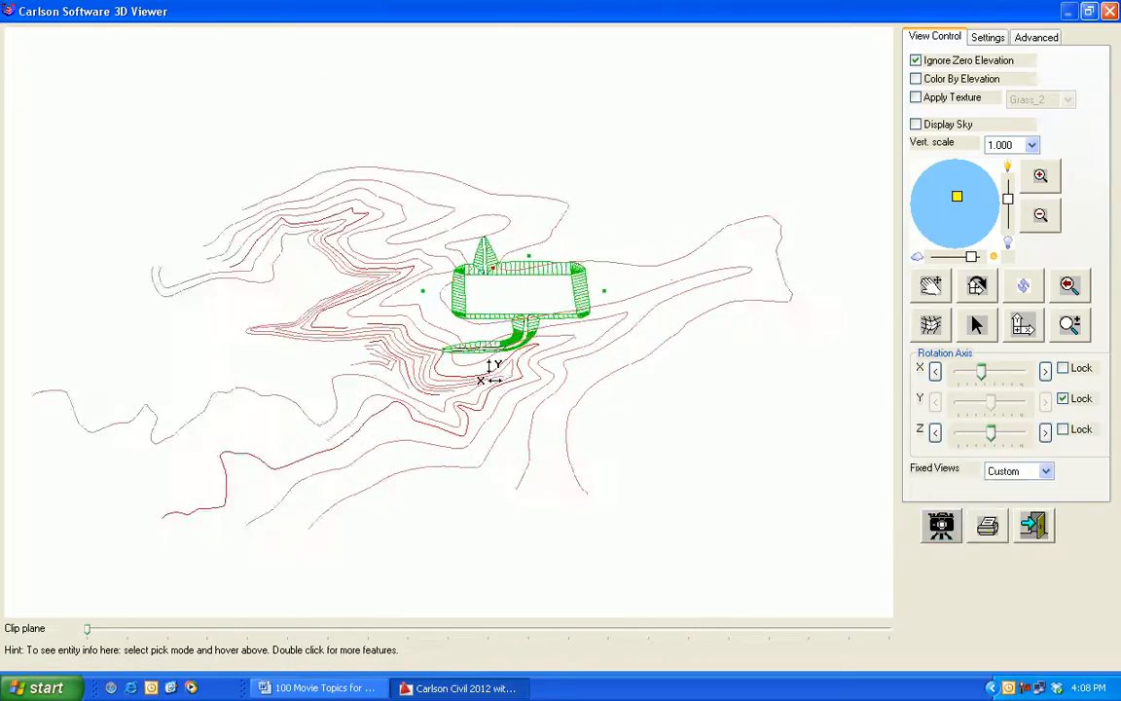
scroll(493, 370, up, 5)
drag(280, 430, 308, 327)
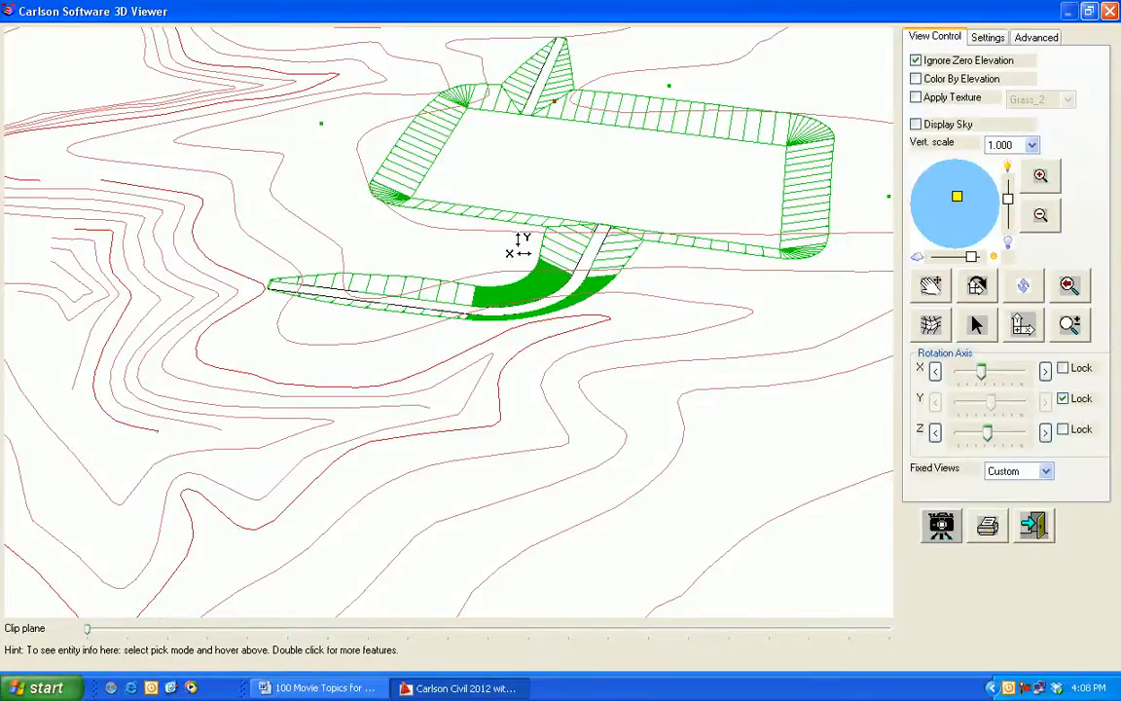
drag(474, 164, 501, 63)
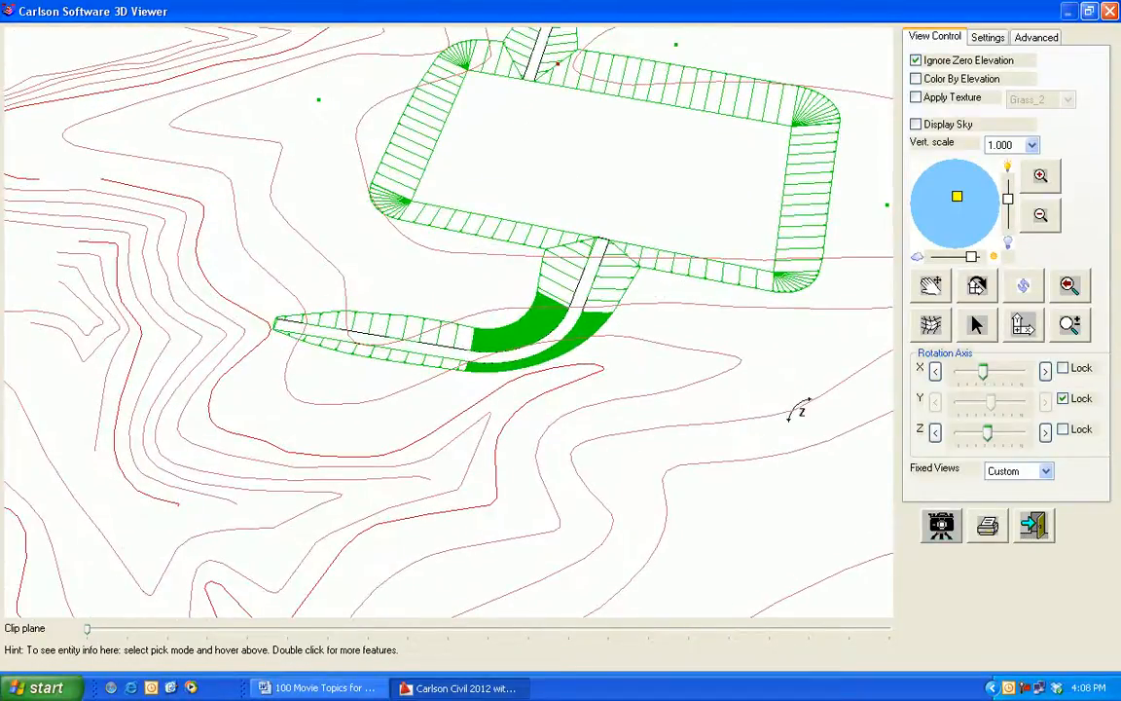
- Close the 3D view, add Example2c.tin to the Surface Inspector and compare its elevations with Example2 around the pad
click(1039, 531)
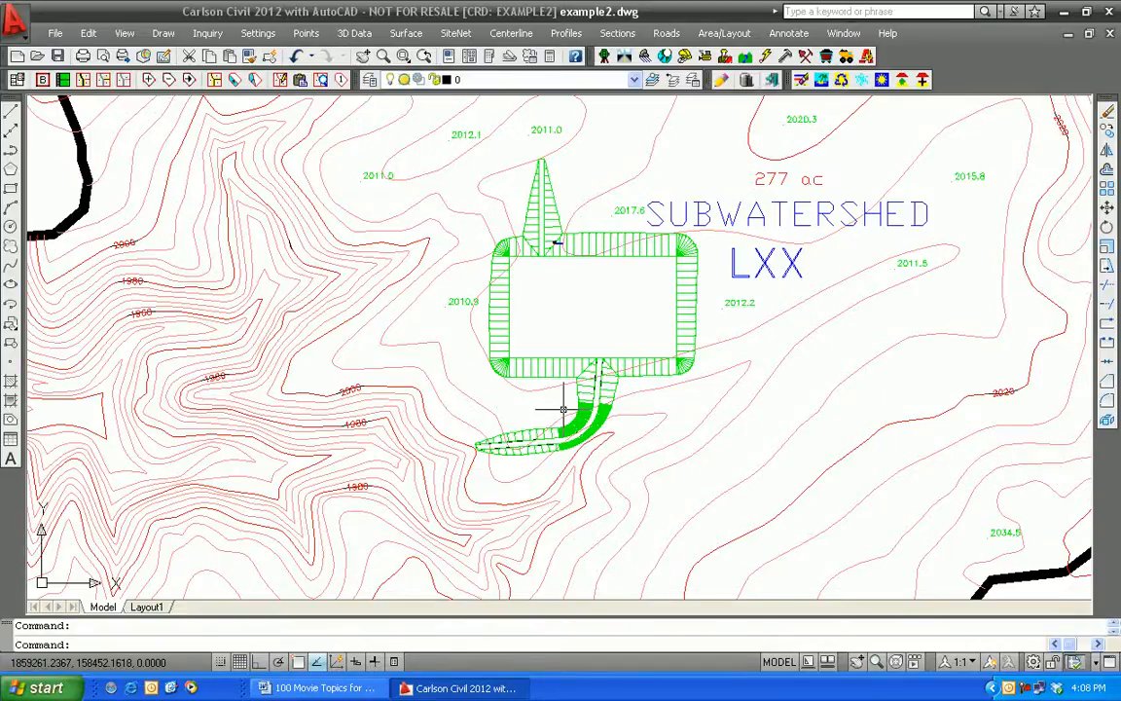
click(406, 33)
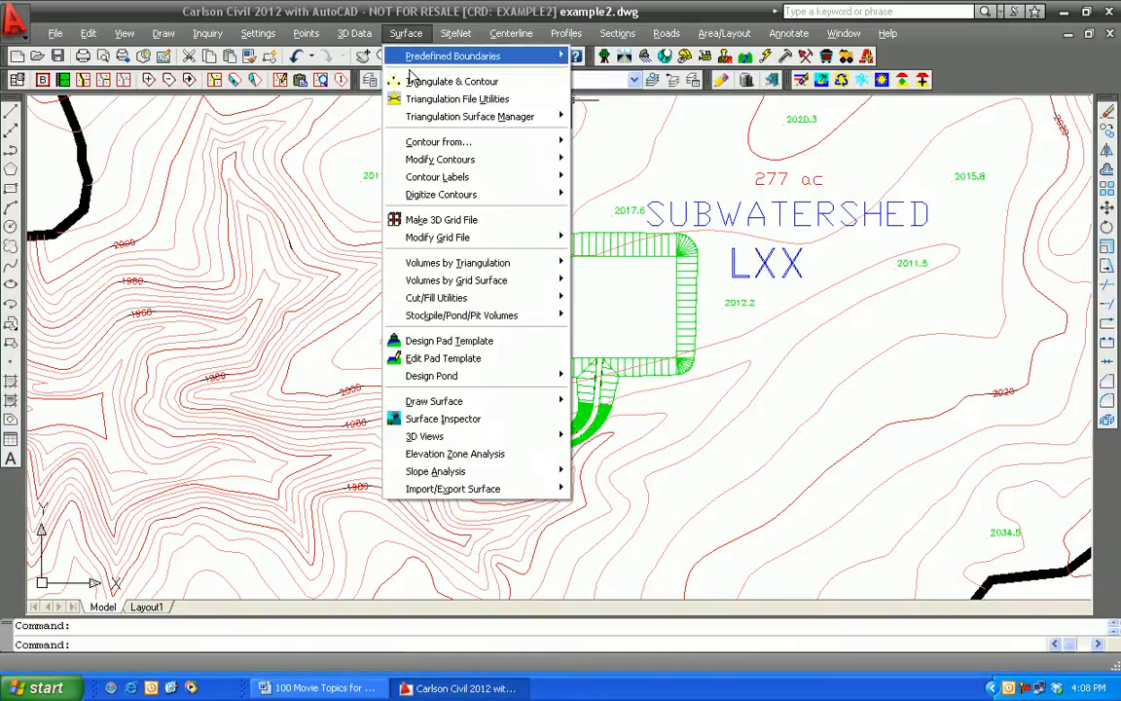
click(467, 418)
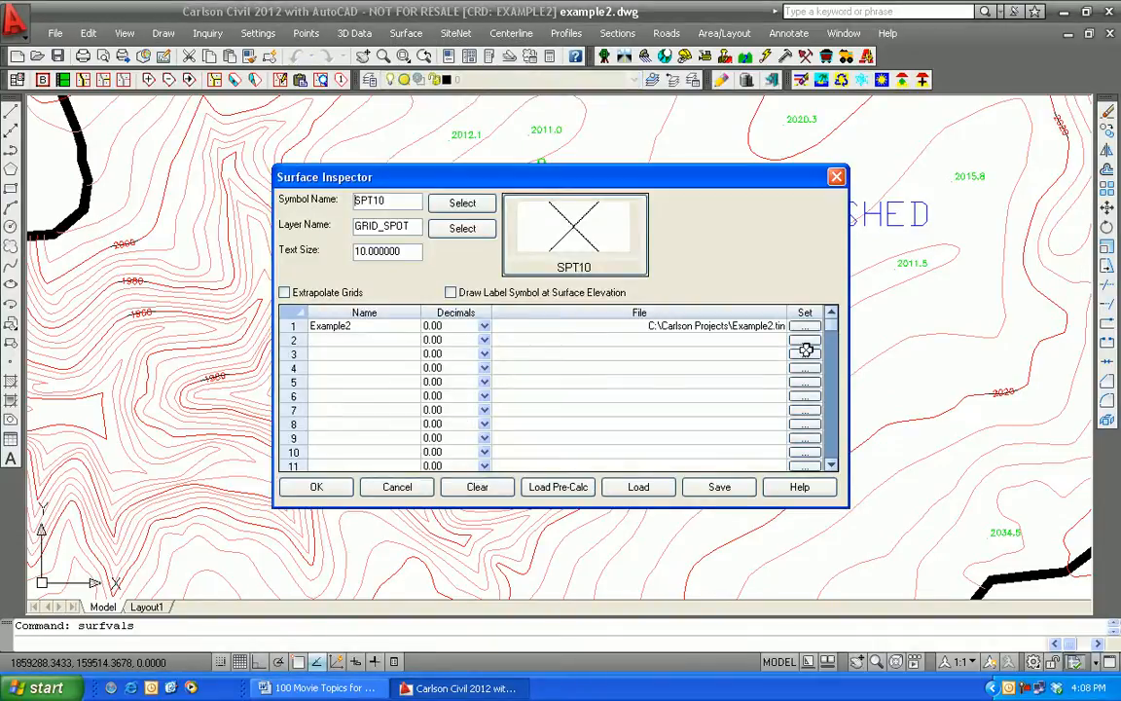
click(806, 343)
click(243, 391)
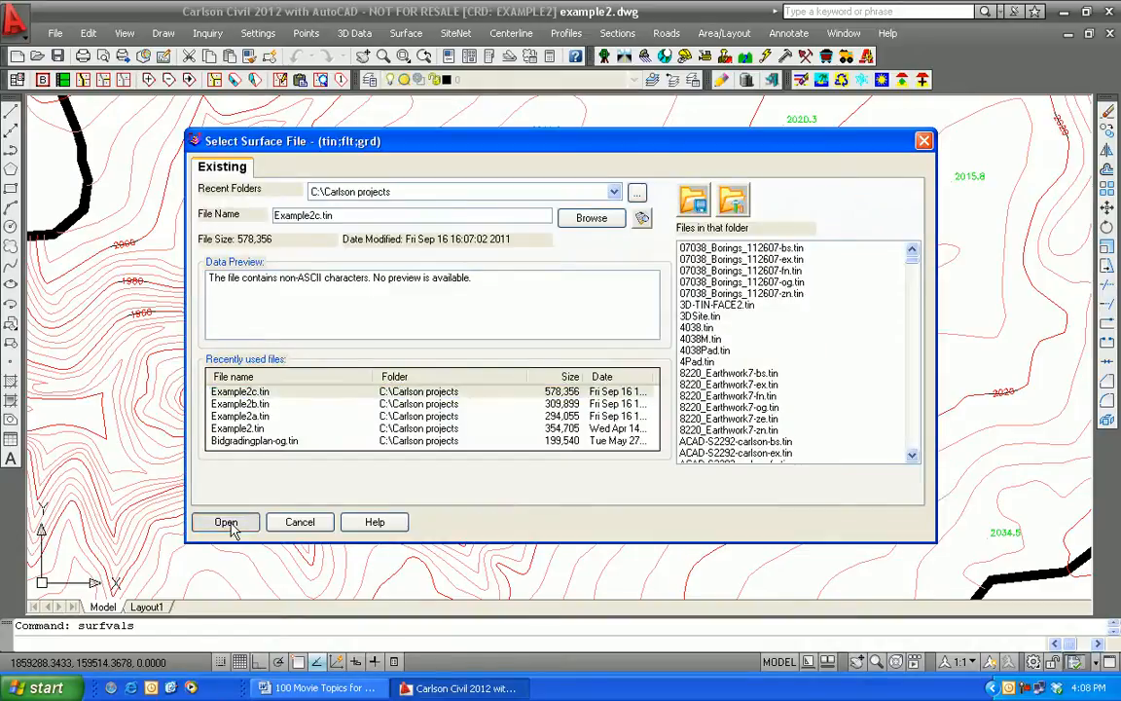
click(230, 525)
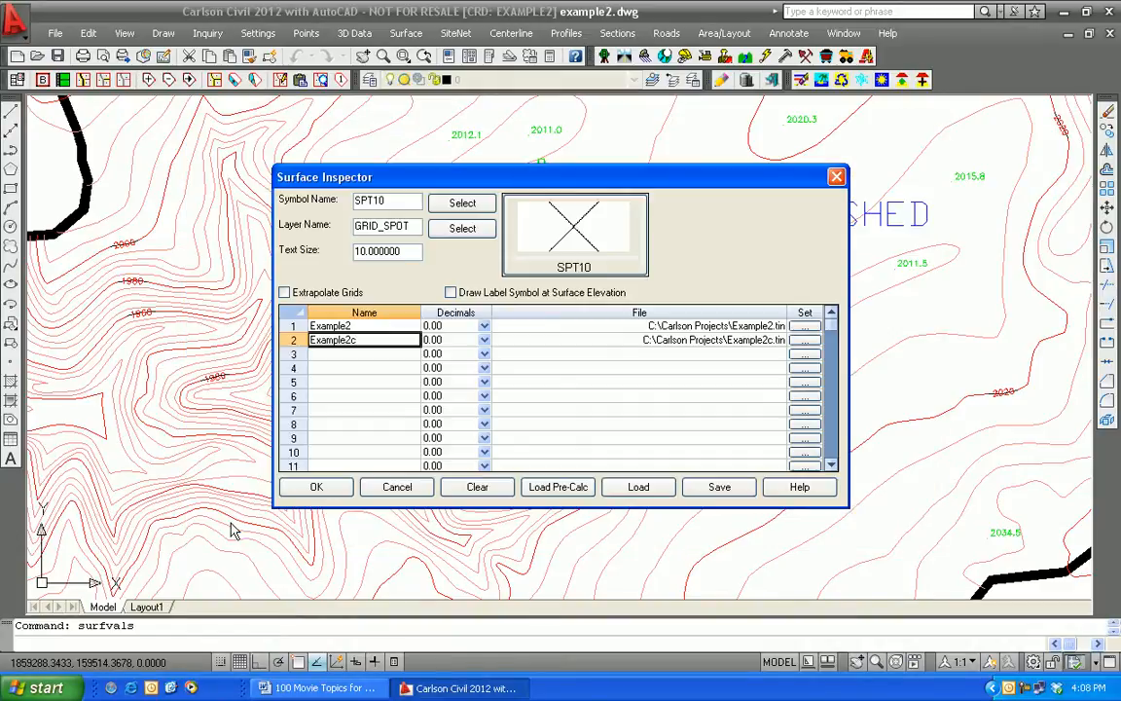
click(324, 492)
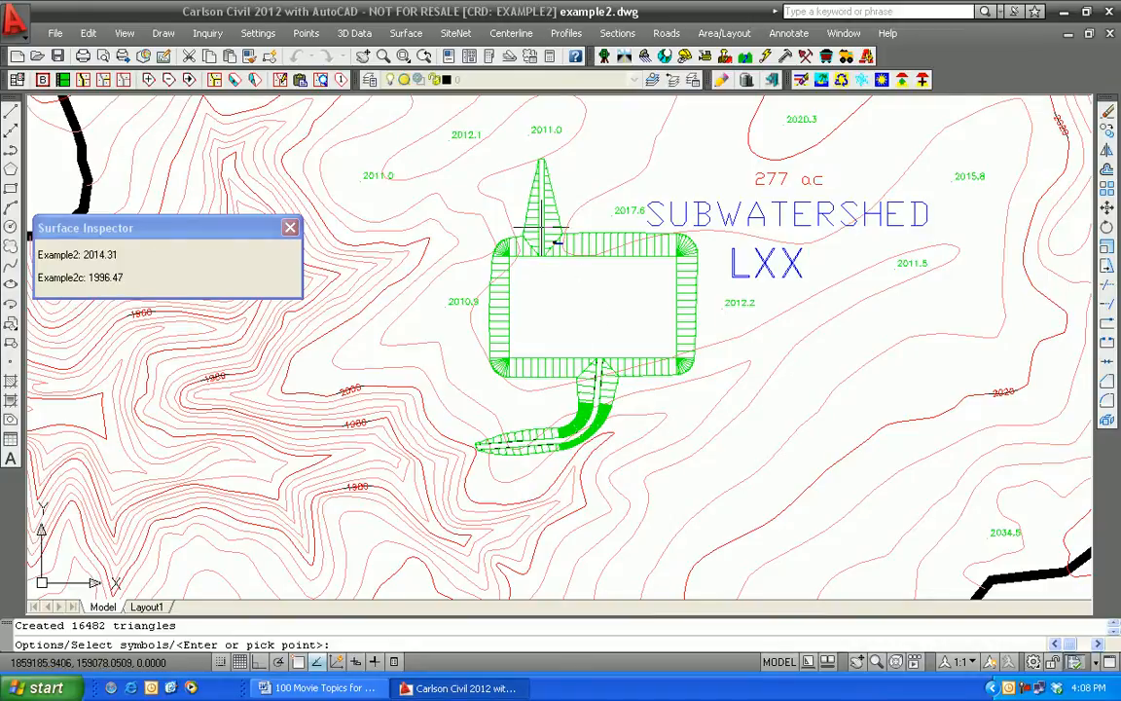
key(Return)
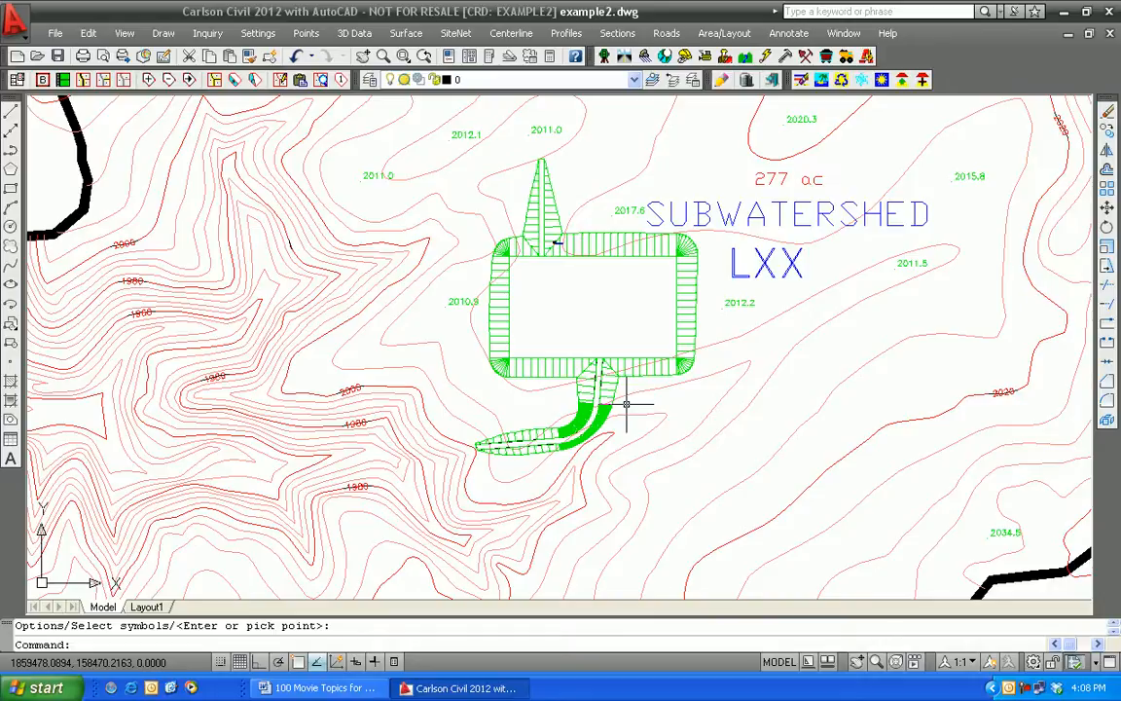
- Switch to the open drawing BidGradingPlanN.dwg and bring up the building pads around lots 15 to 17
click(844, 35)
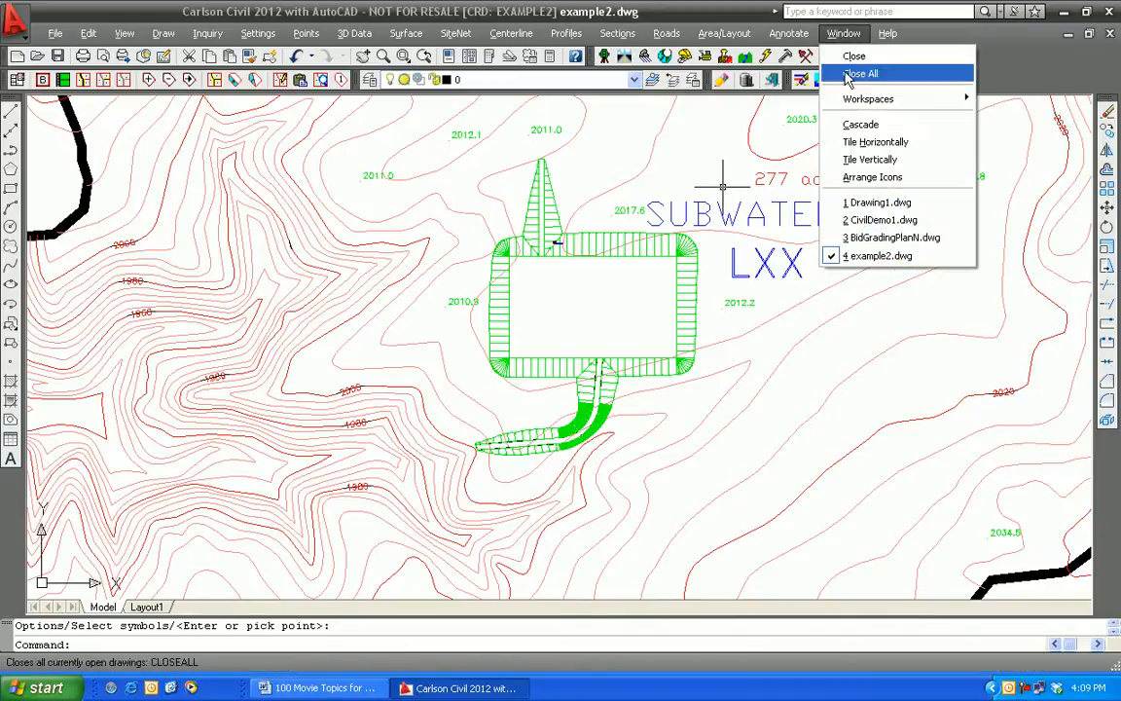
click(866, 238)
scroll(352, 394, up, 8)
middle_drag(261, 240, 342, 394)
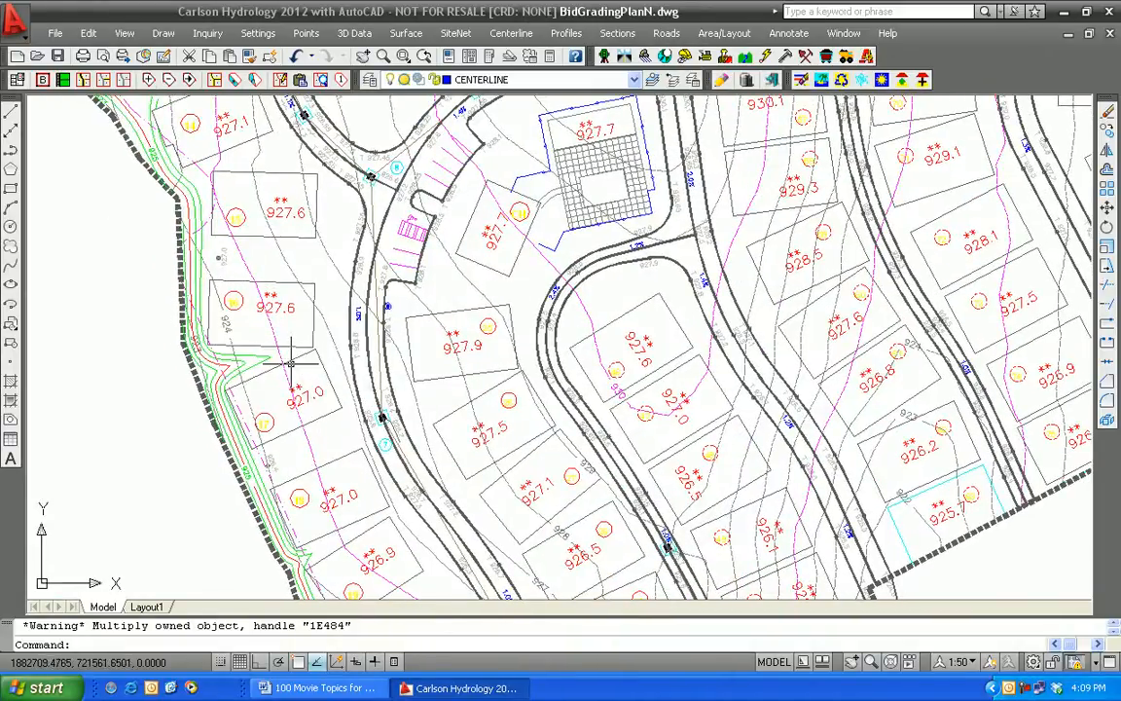
- List the elevation of the pad outline on lot 16
click(203, 35)
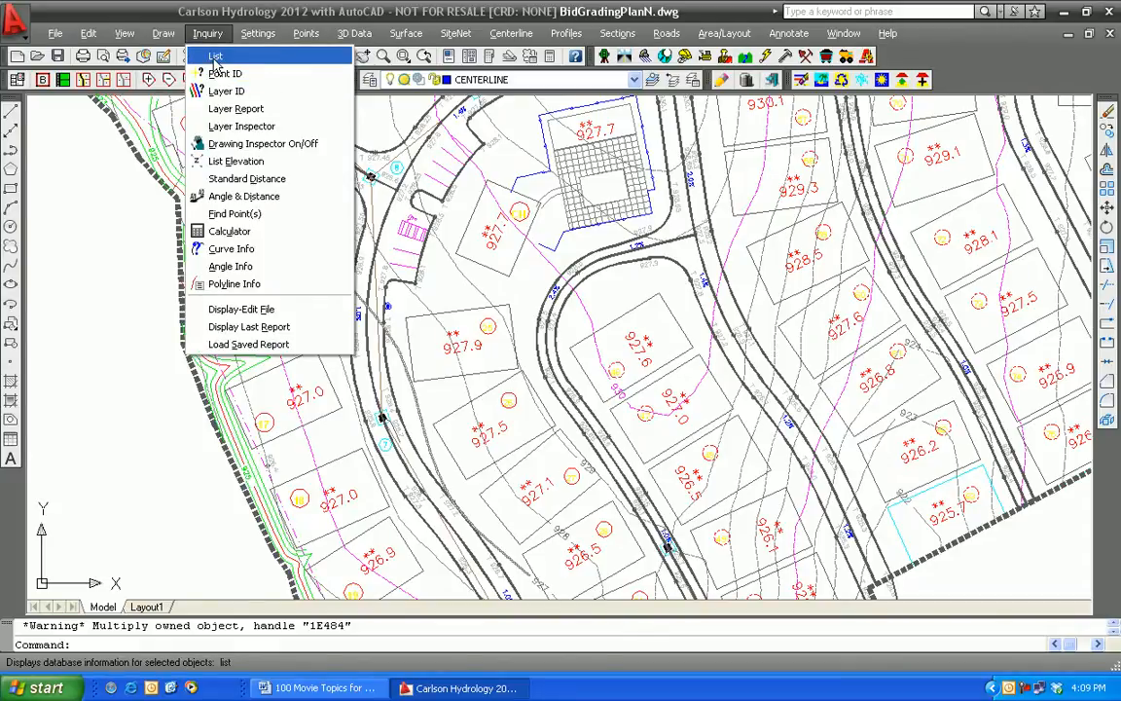
click(226, 161)
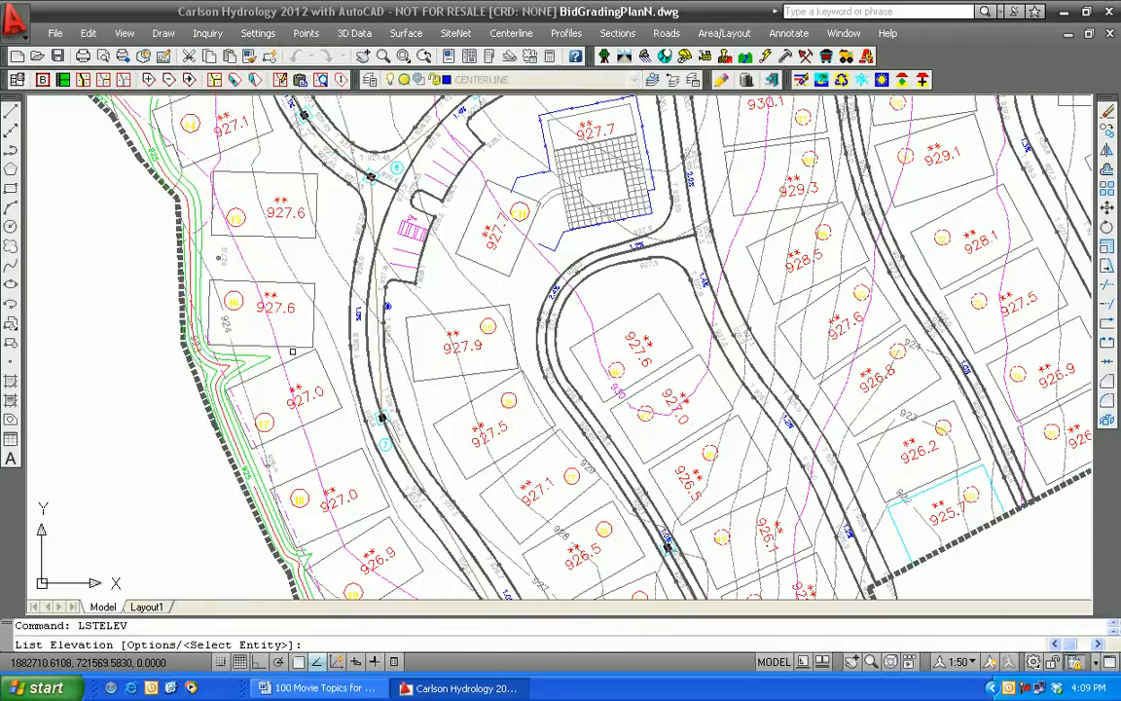
click(293, 346)
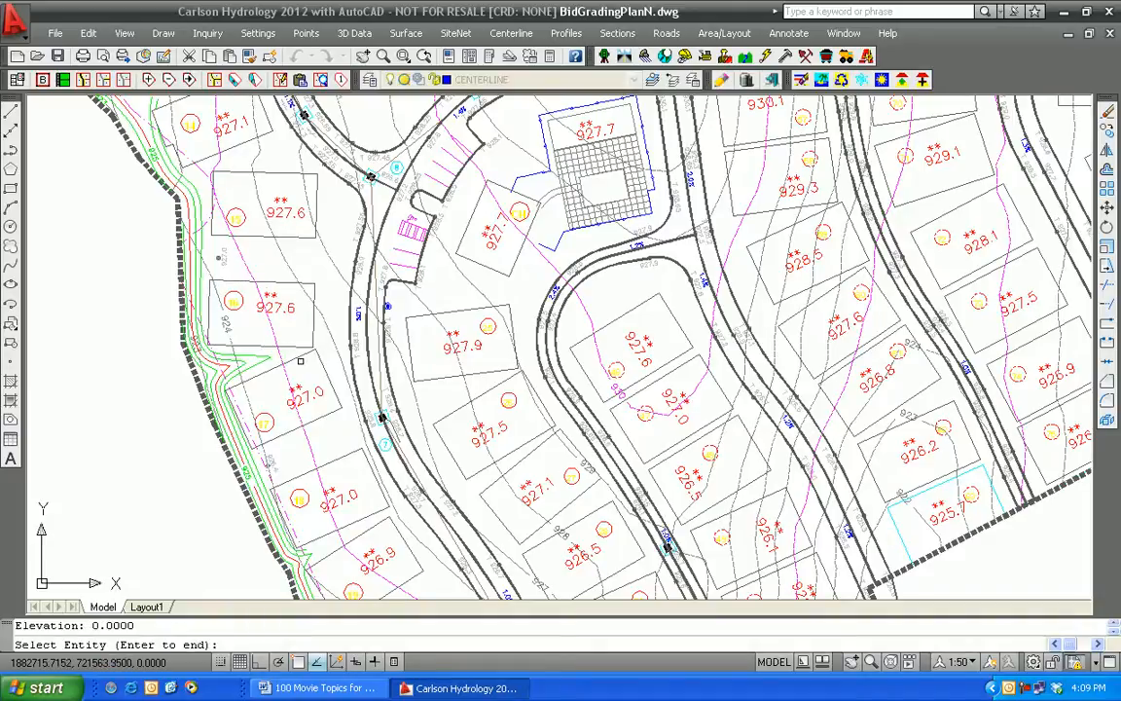
key(Return)
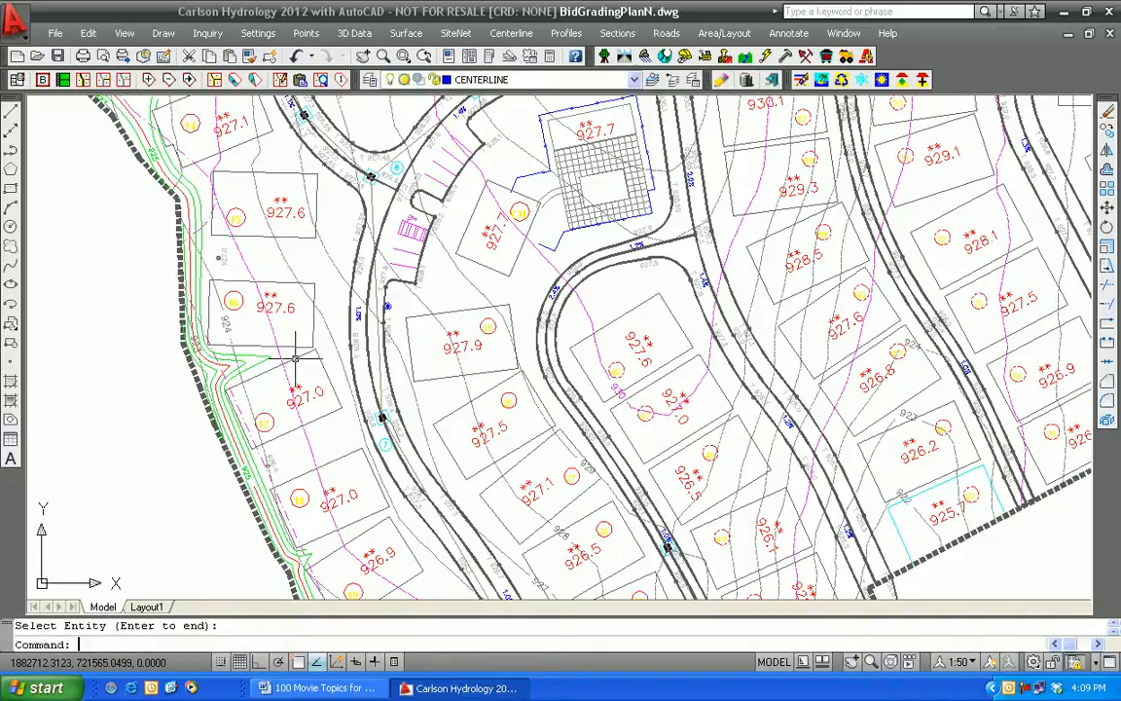
- Elevate the pad polylines of lots 15 and 16 from their interior text, using text layer AP-GR and linework layer Z_PAD, keeping the originals
click(352, 34)
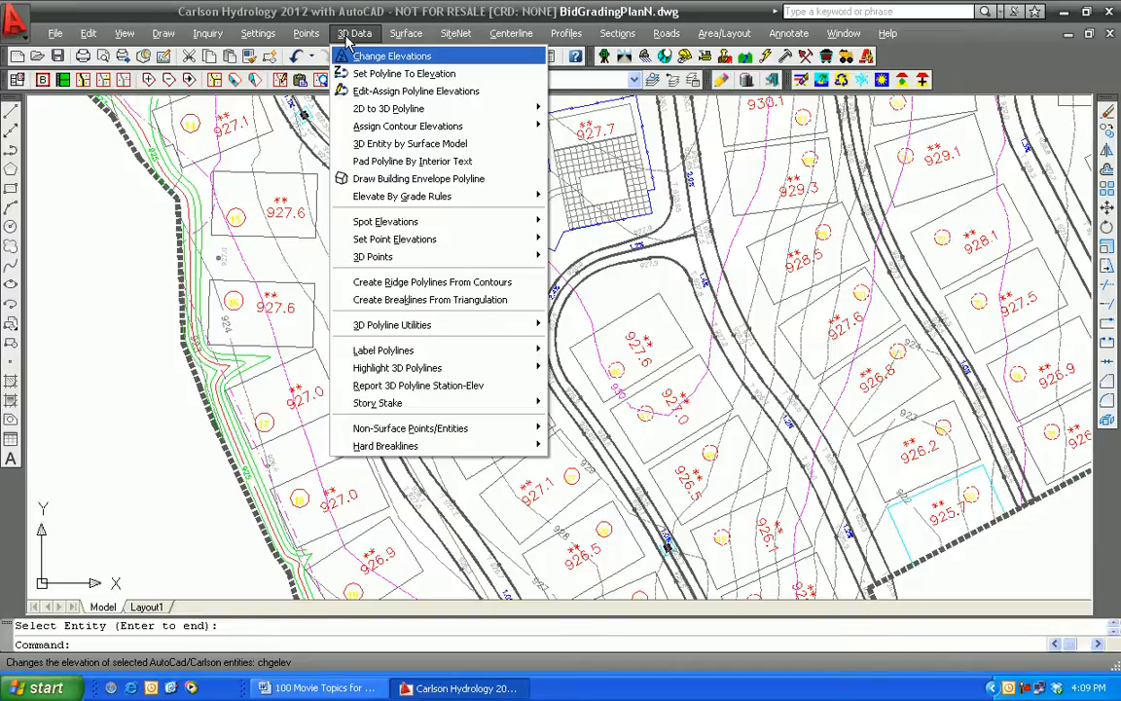
click(389, 162)
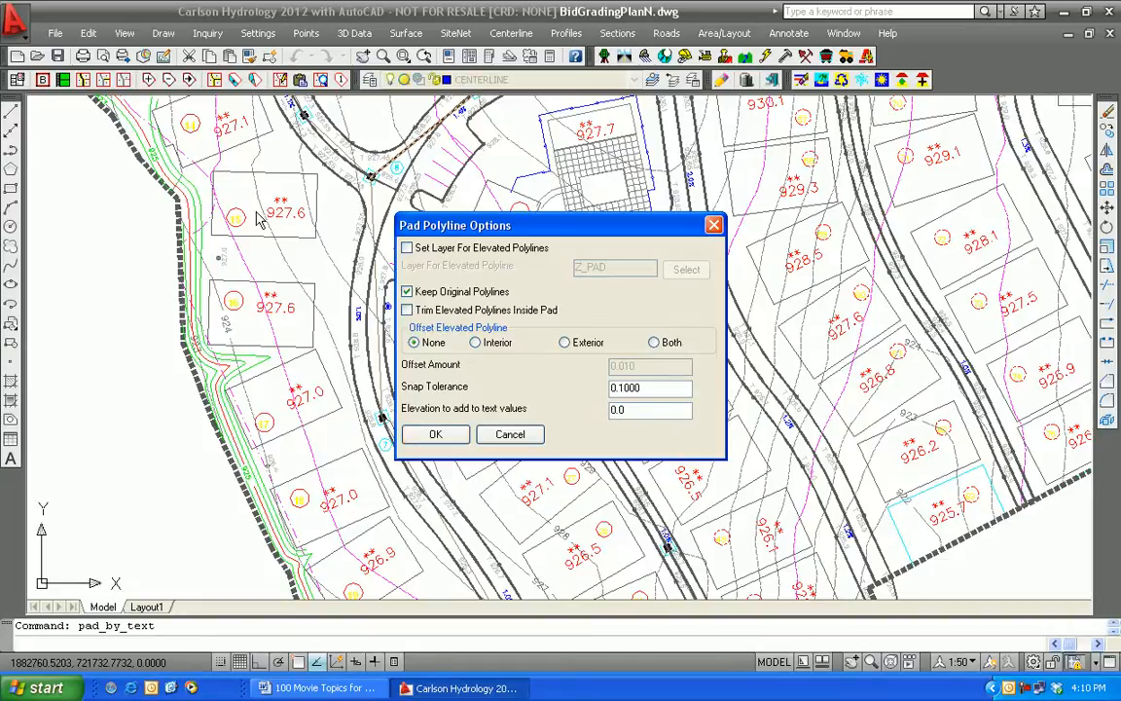
click(435, 435)
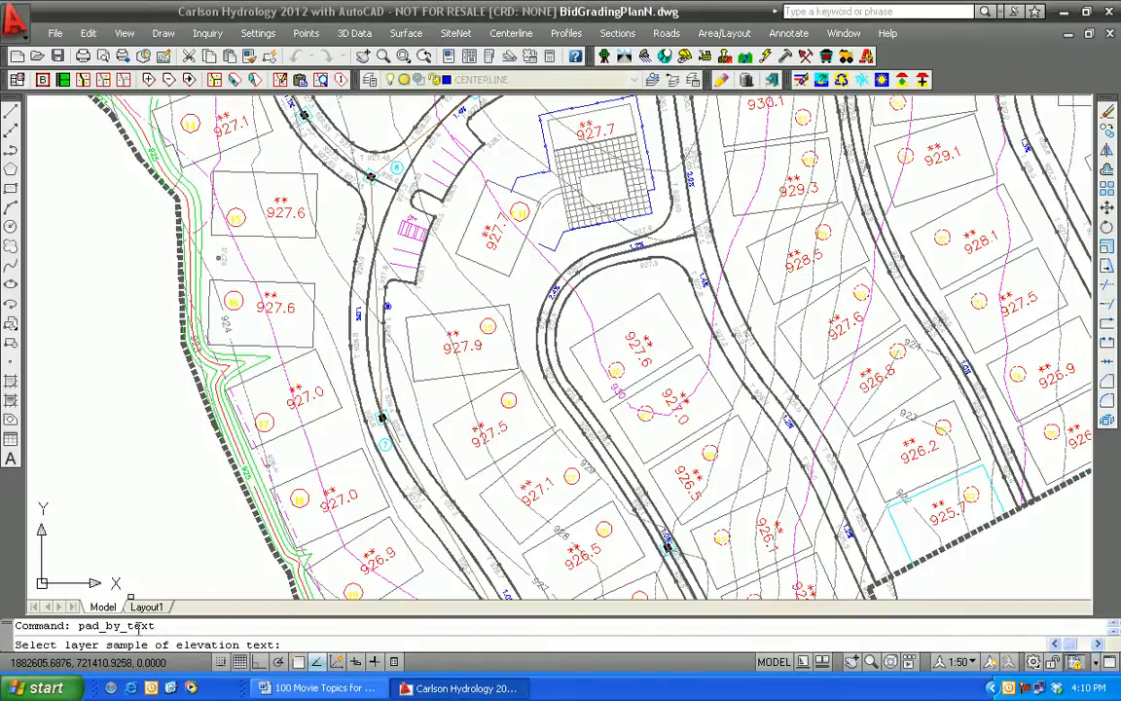
click(284, 212)
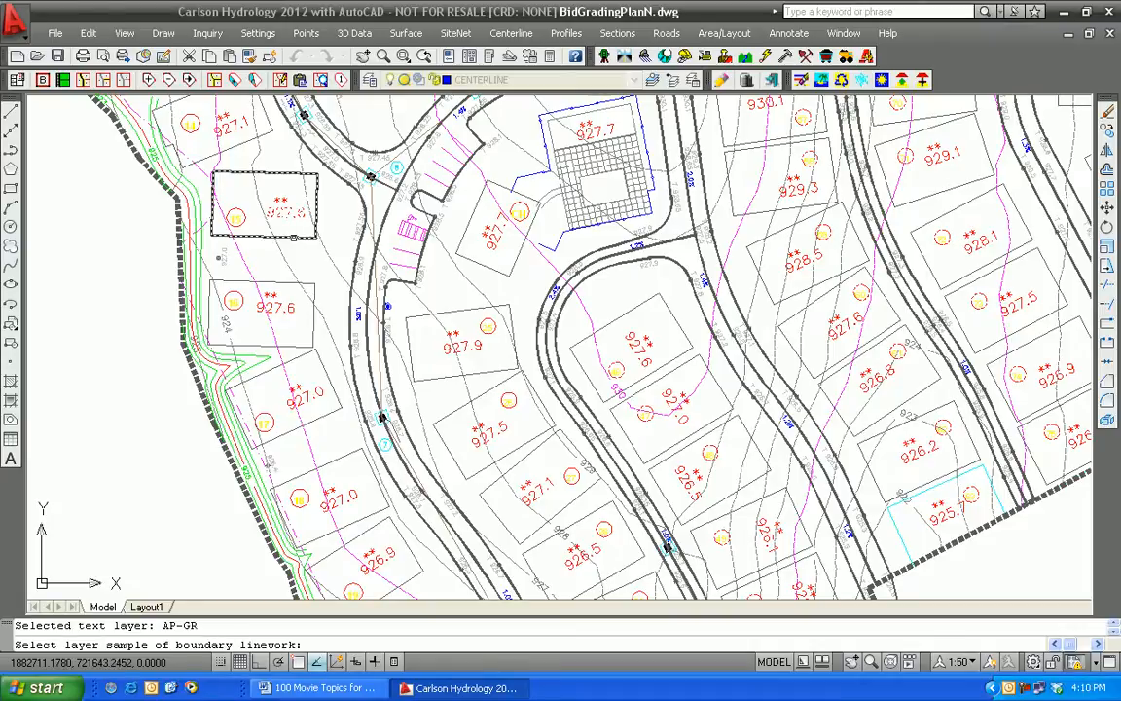
click(293, 237)
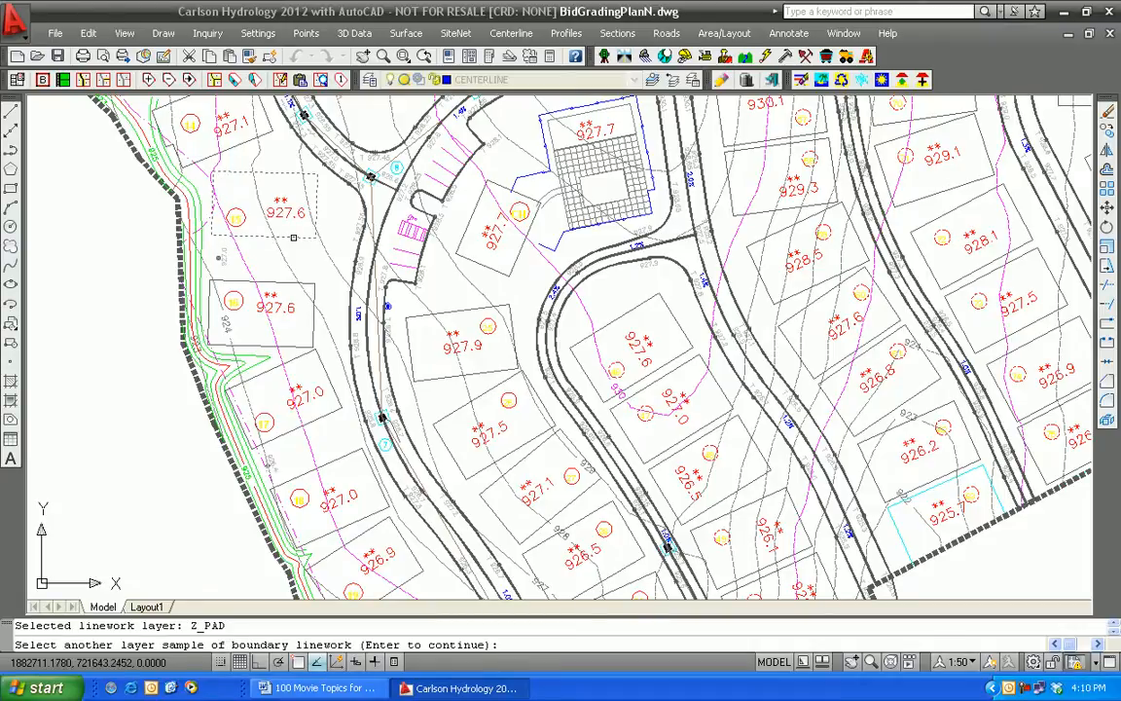
key(Return)
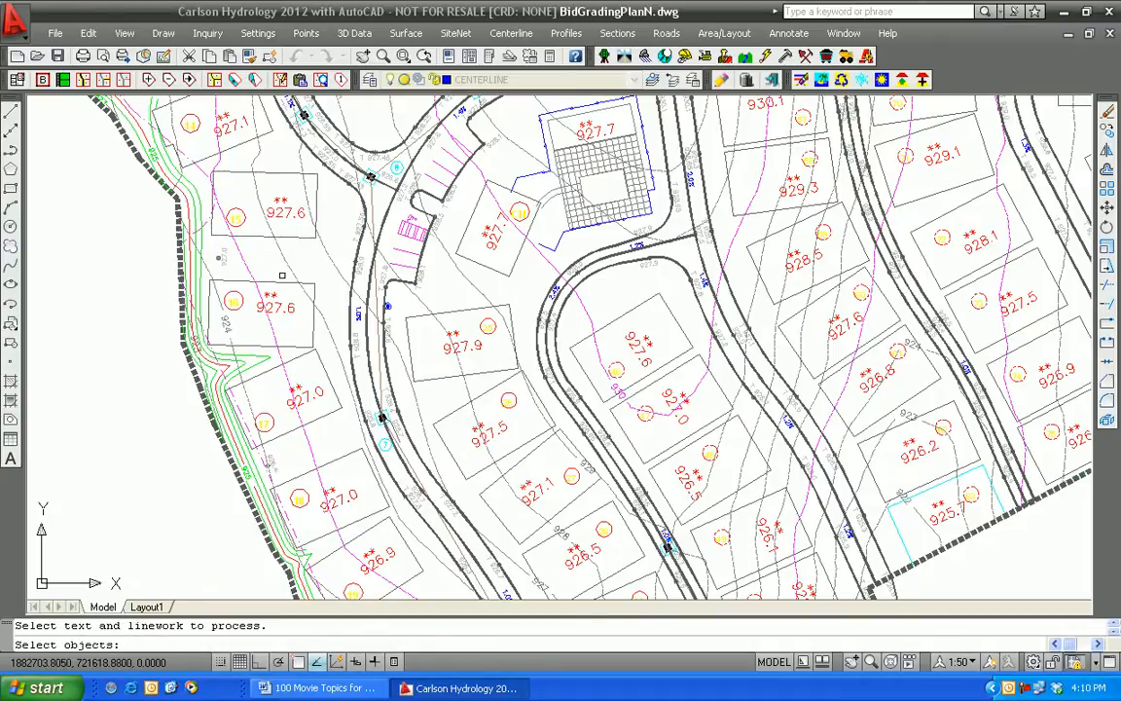
click(296, 328)
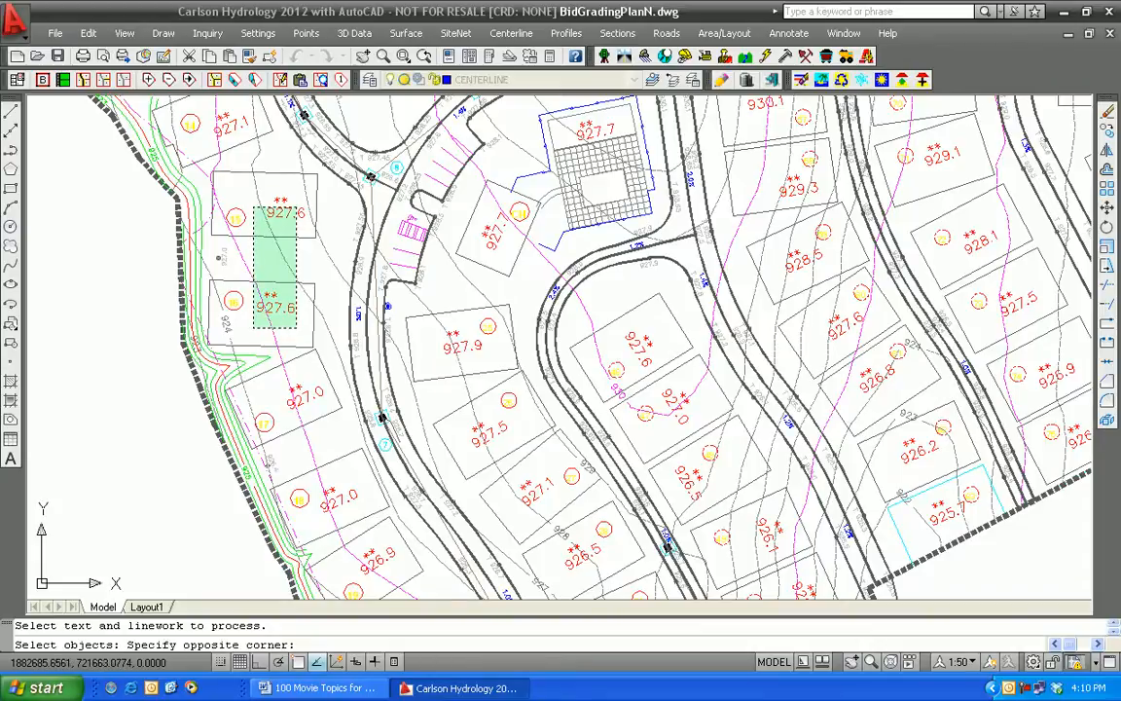
click(249, 272)
click(290, 347)
click(294, 236)
click(284, 215)
key(Return)
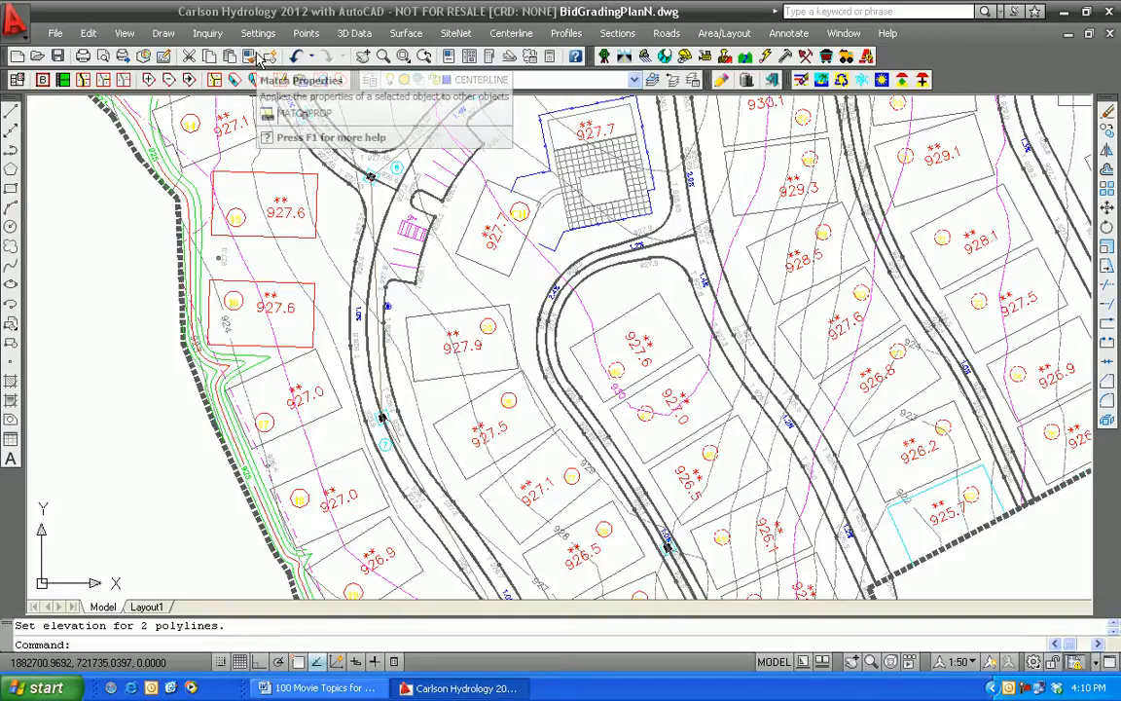
- List the elevation of the newly elevated pad polyline on lot 15
click(208, 35)
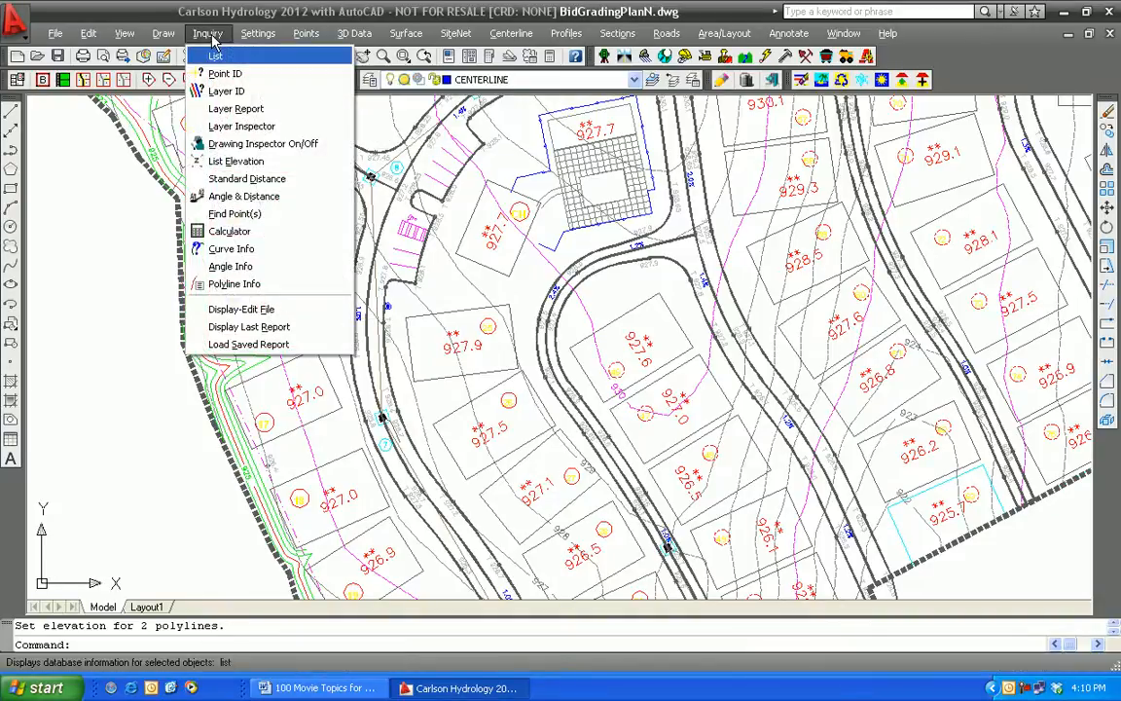
click(209, 161)
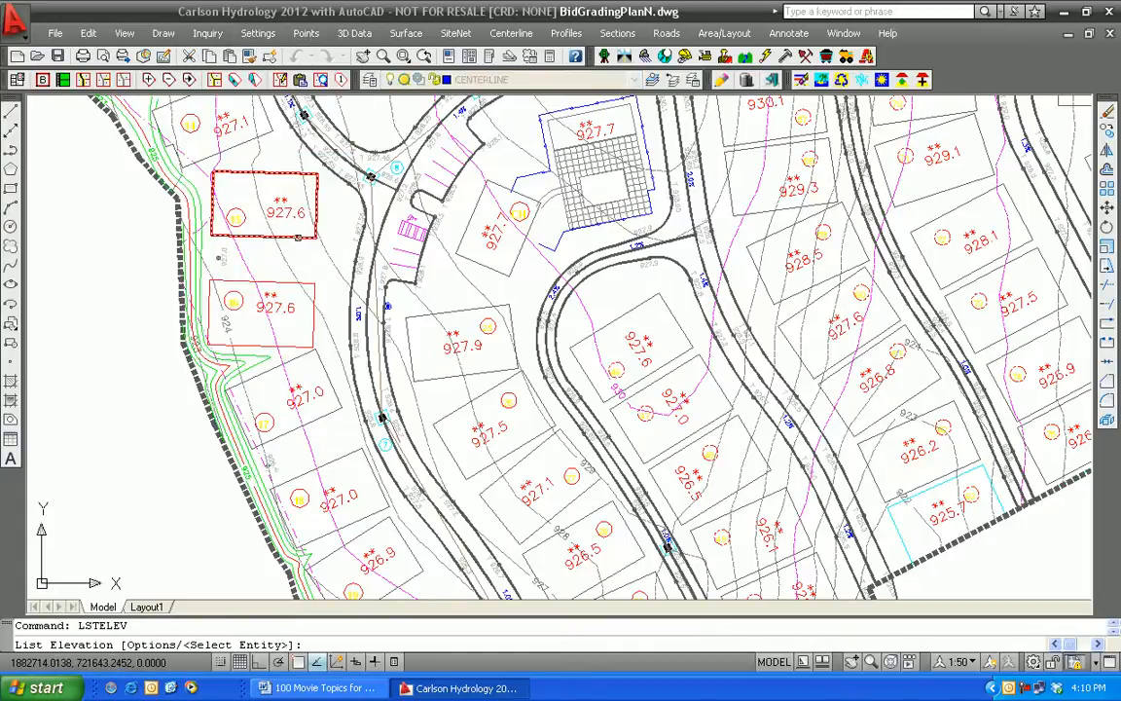
click(298, 237)
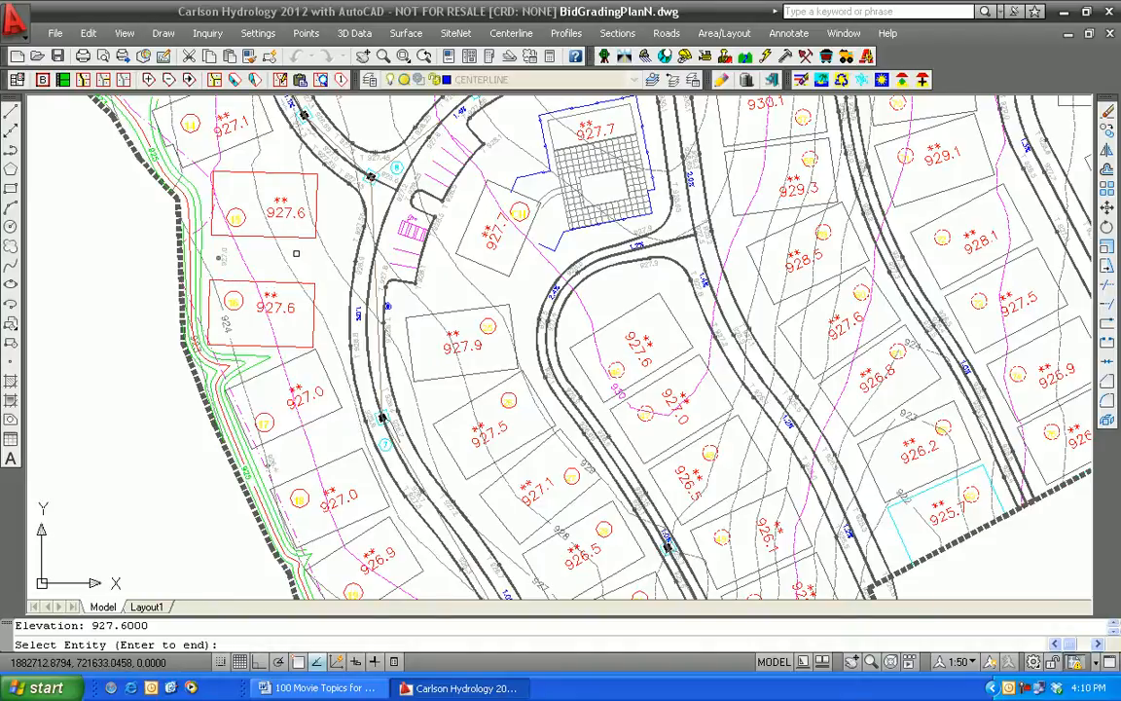
scroll(273, 389, up, 1)
key(Return)
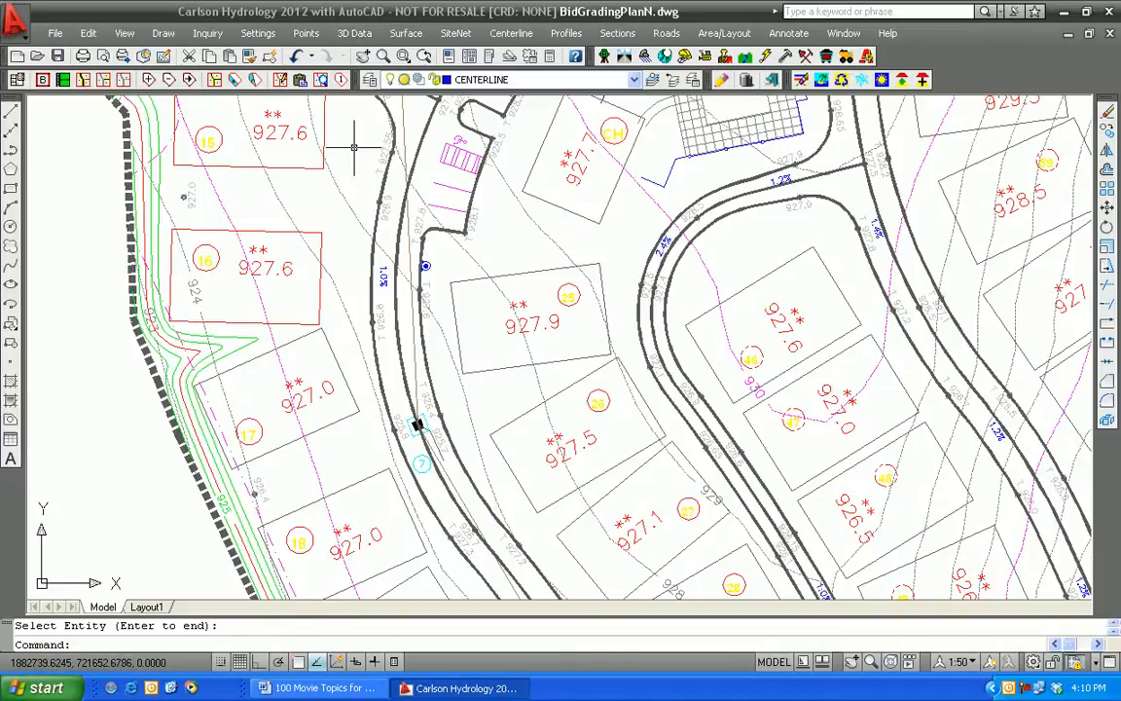
- Elevate the pad polylines of lots 17, 25 and CH from their interior text, sampling layers AP-GR and Z_PAD on lot 17
click(354, 33)
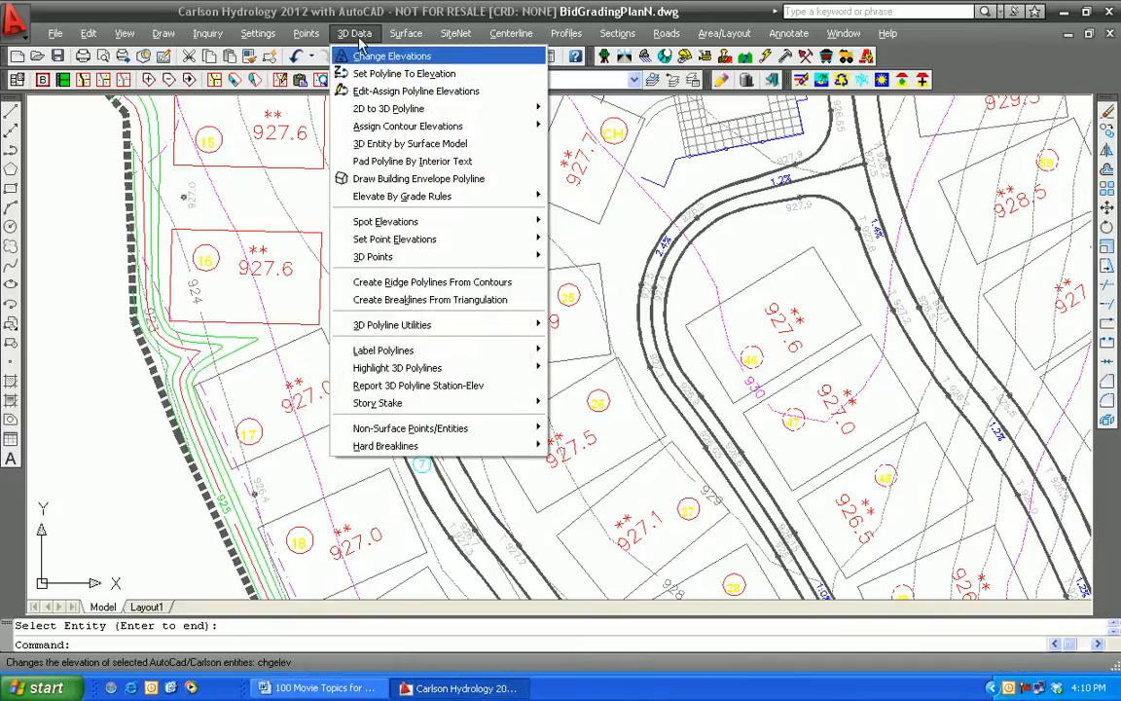
click(370, 160)
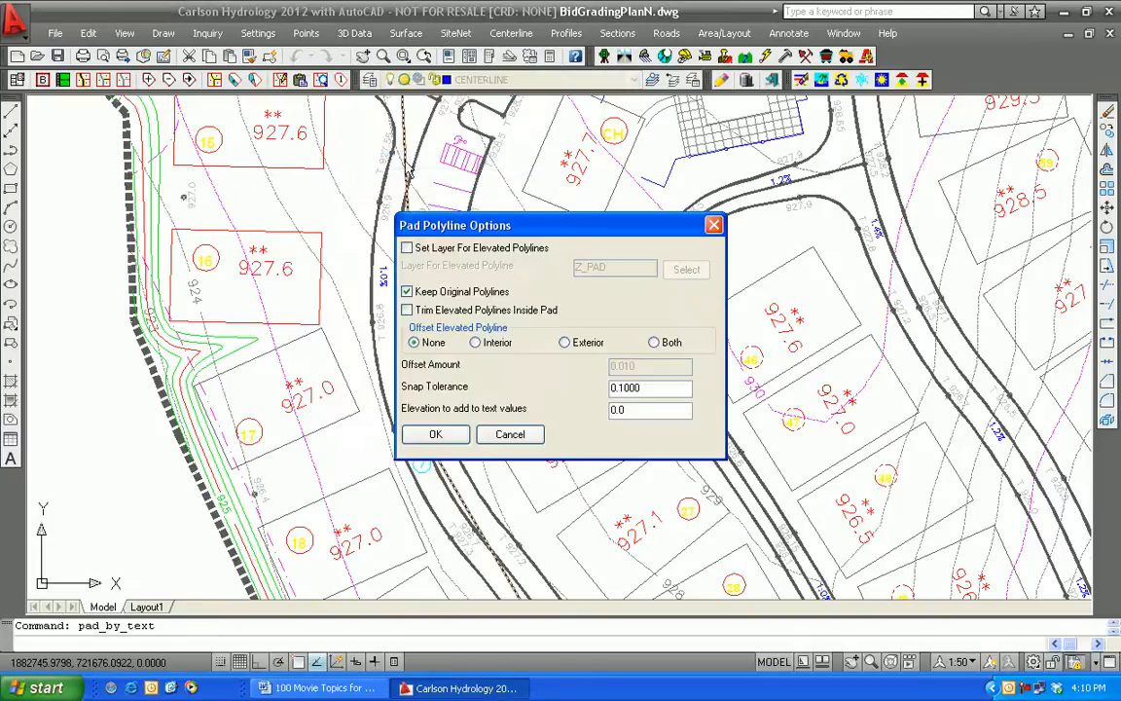
click(435, 434)
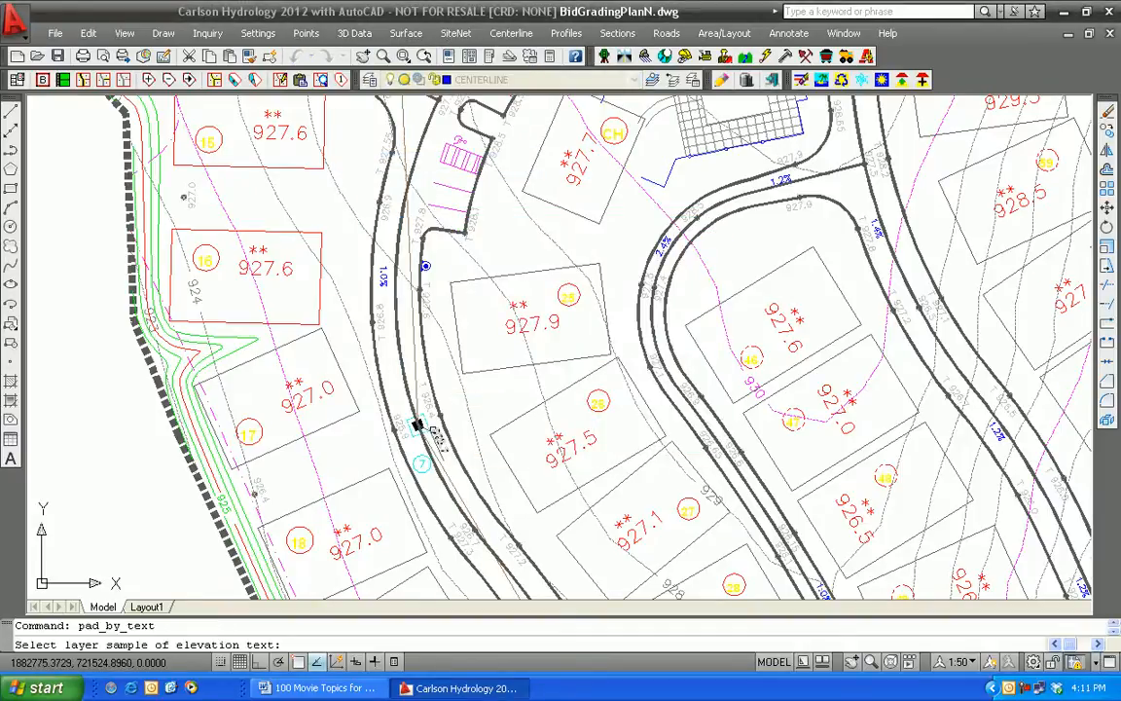
click(302, 394)
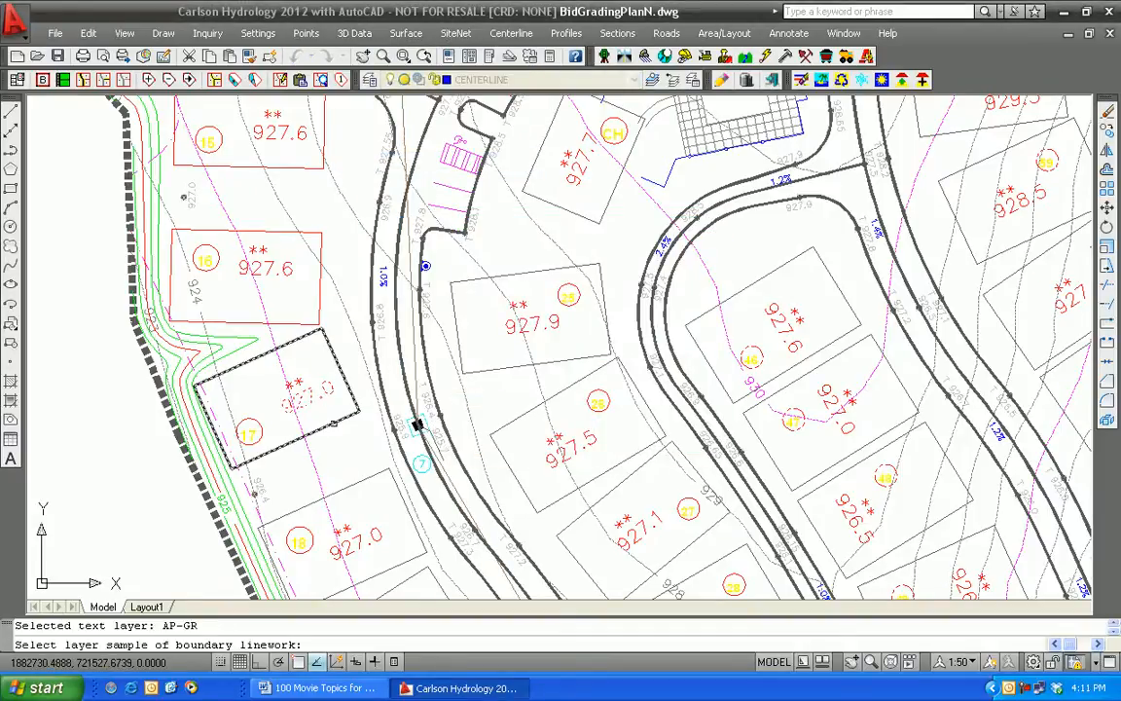
click(333, 422)
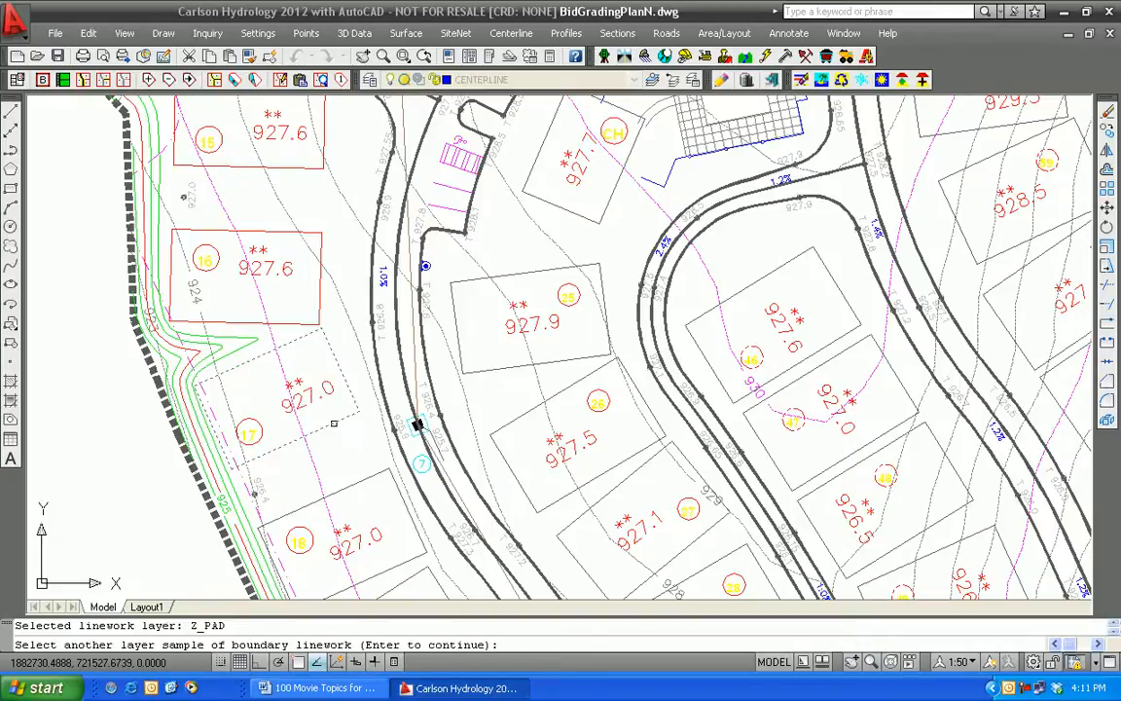
key(Return)
click(311, 397)
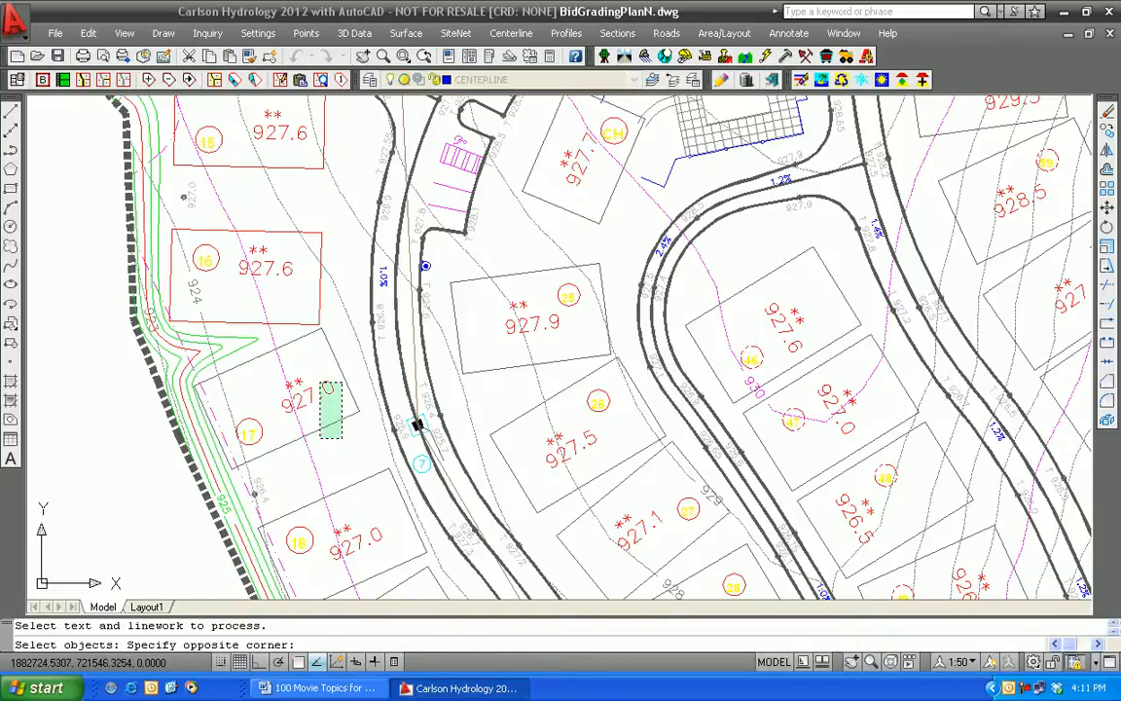
click(287, 352)
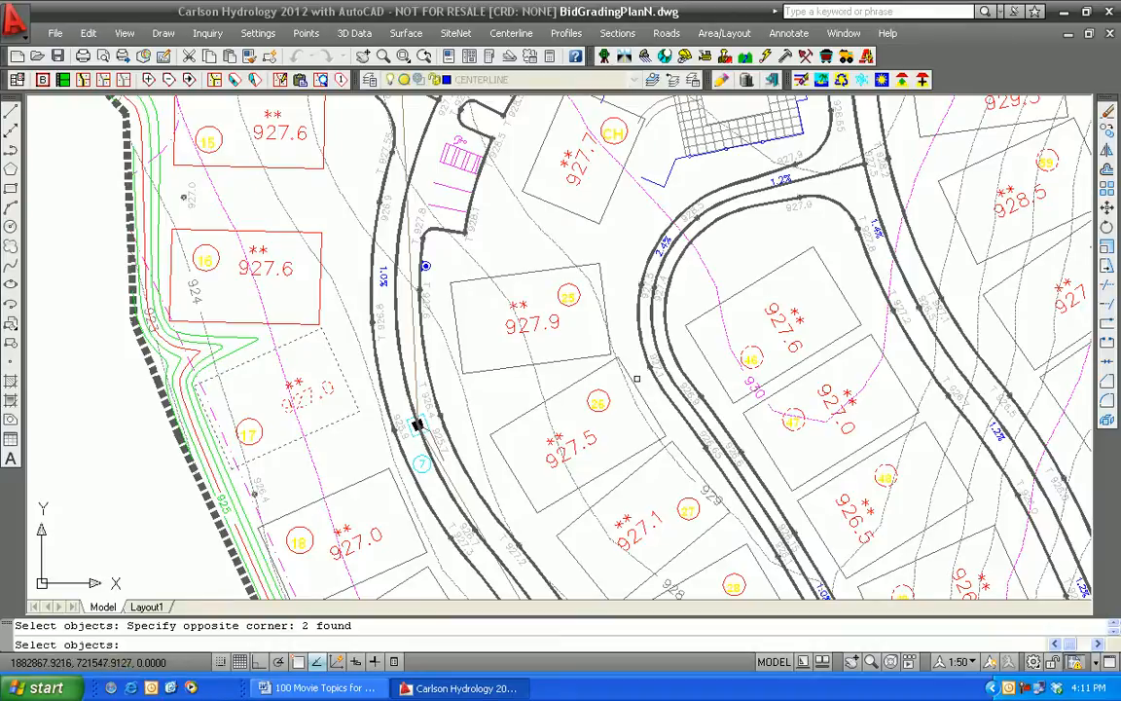
click(572, 375)
click(506, 292)
click(561, 204)
click(506, 150)
key(Return)
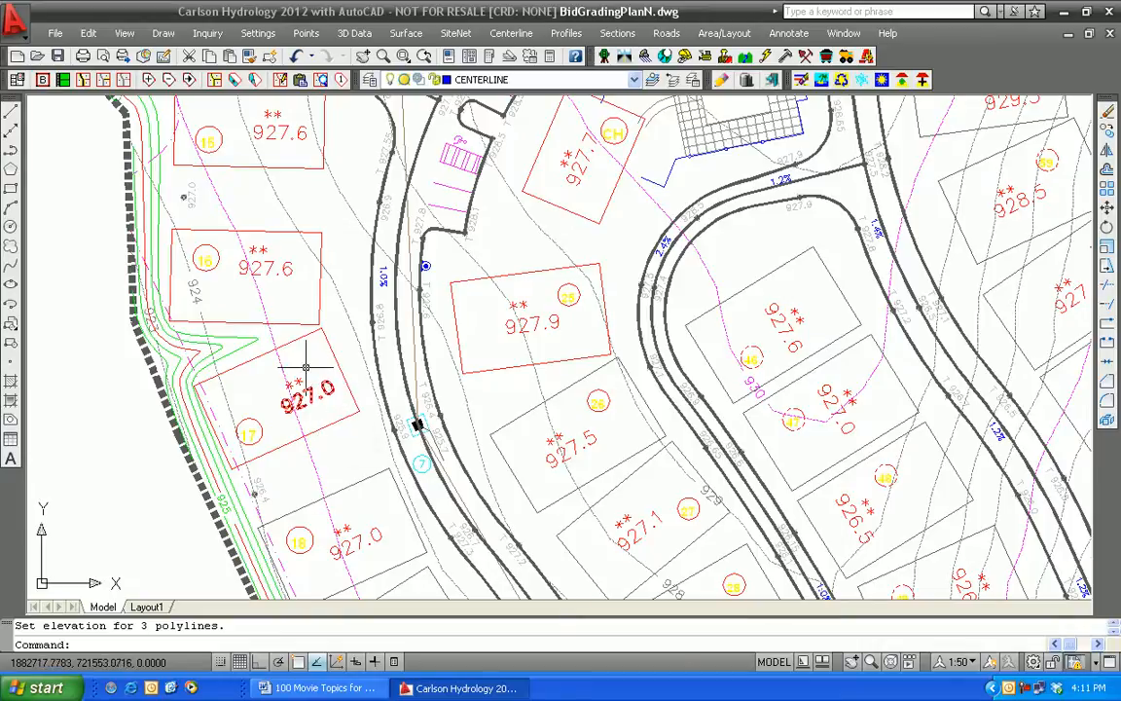
middle_drag(268, 365, 358, 357)
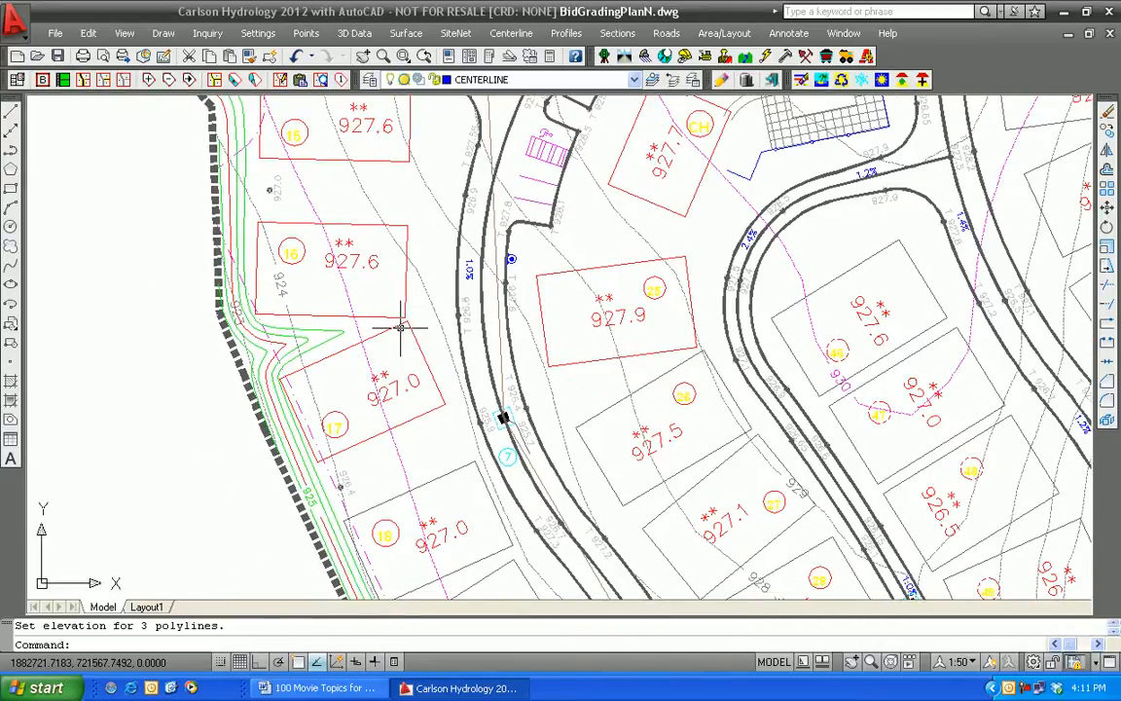
mouse_move(424, 353)
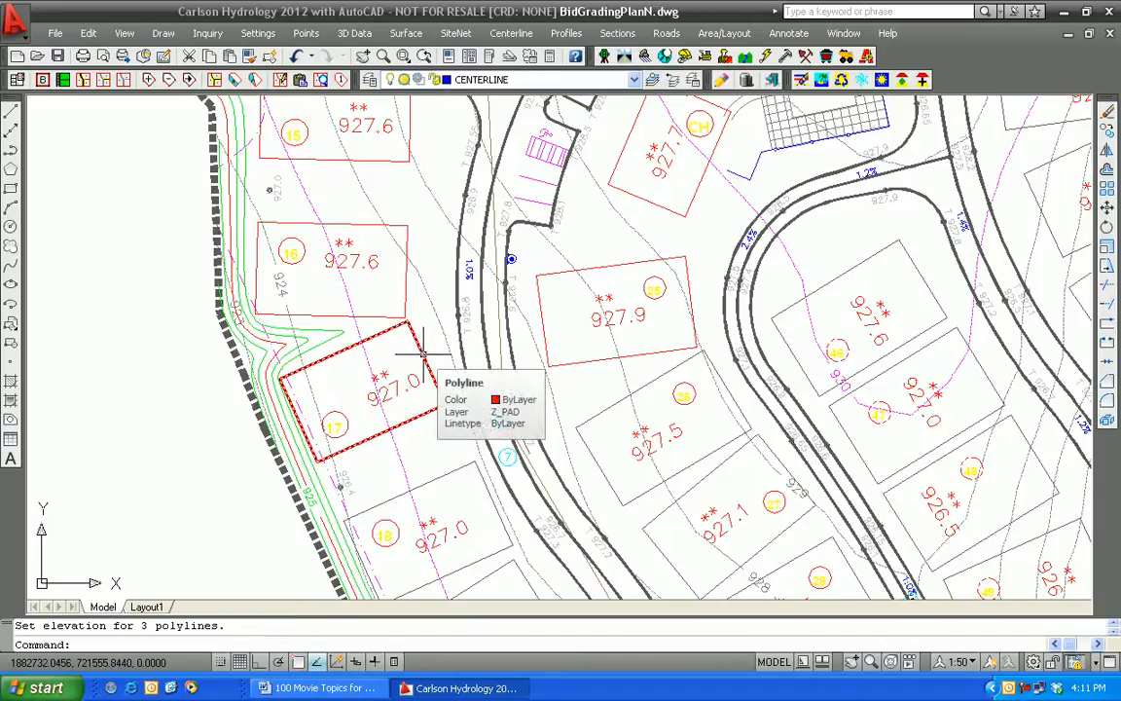
- Toggle the Drawing Inspector while inspecting the pad polylines of lots 16 and 17, and toggle it back
click(208, 33)
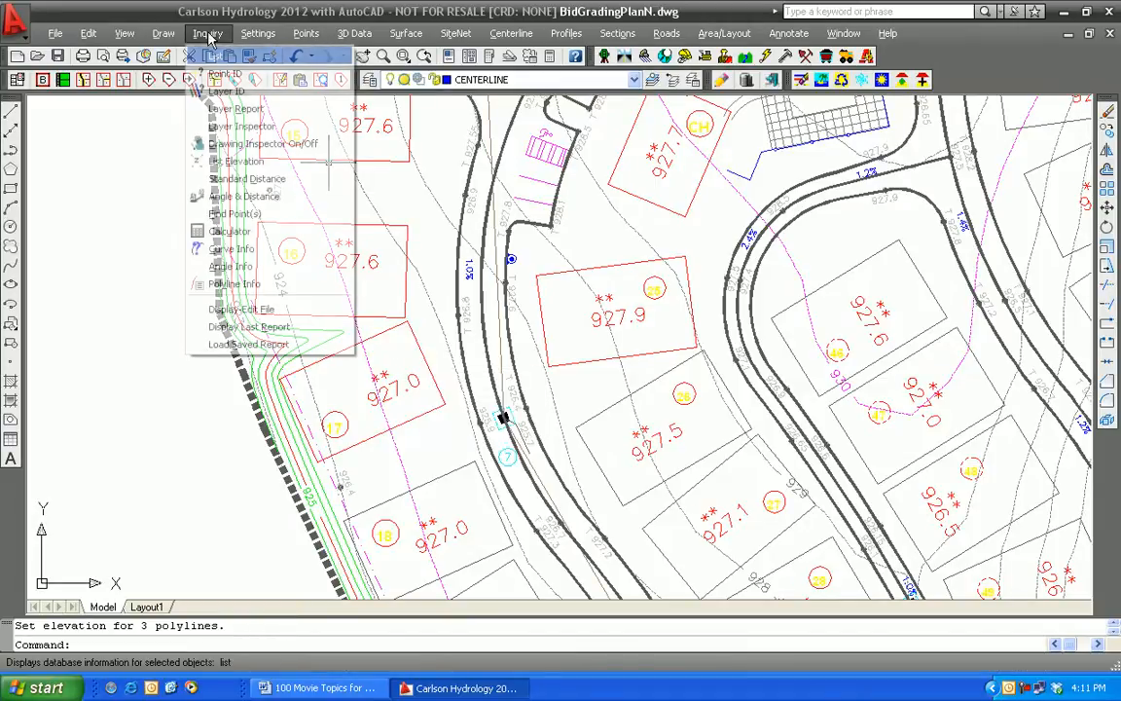
click(233, 143)
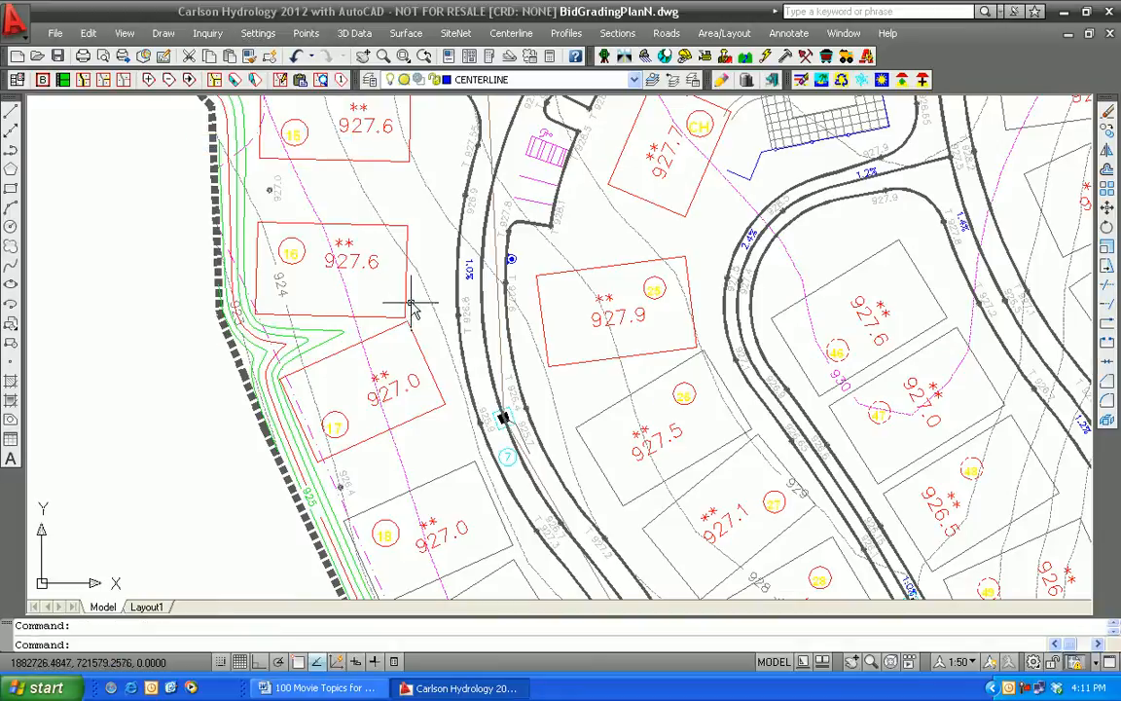
mouse_move(427, 295)
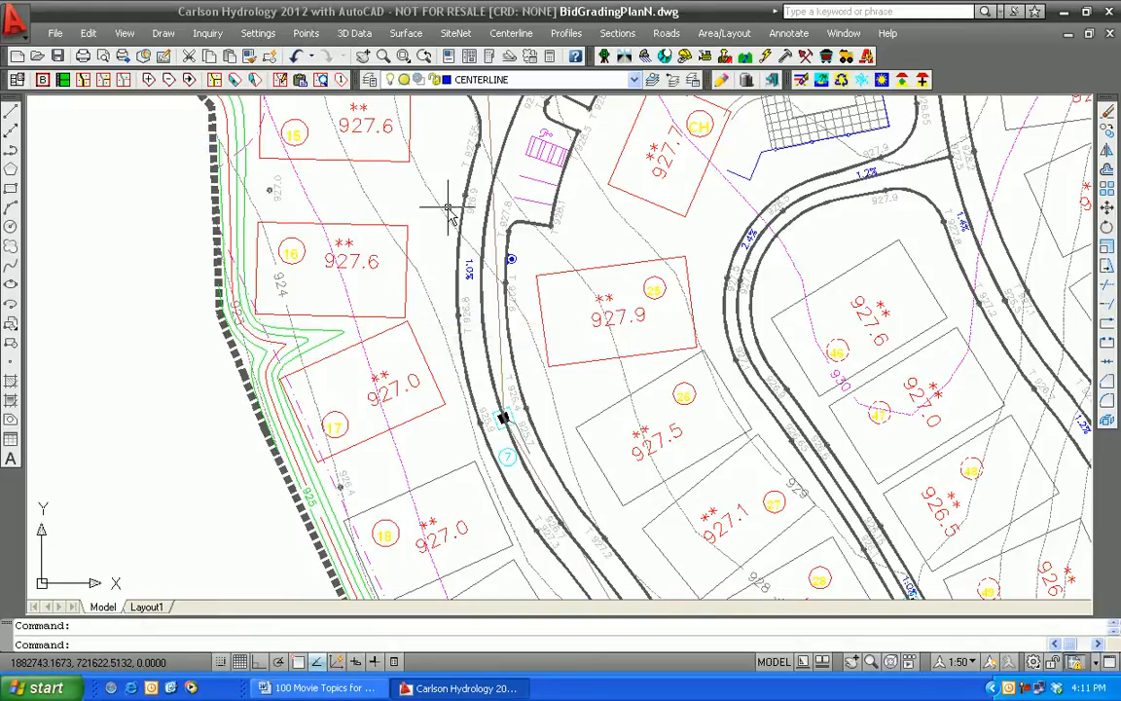
mouse_move(444, 213)
mouse_move(313, 212)
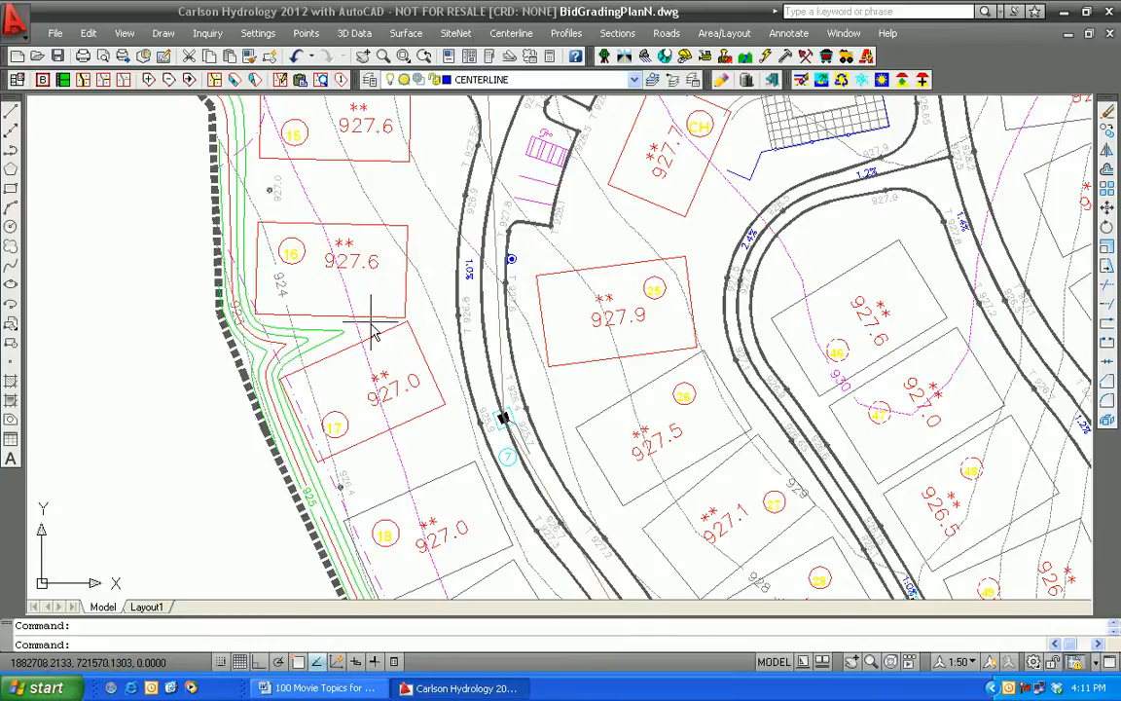
mouse_move(380, 335)
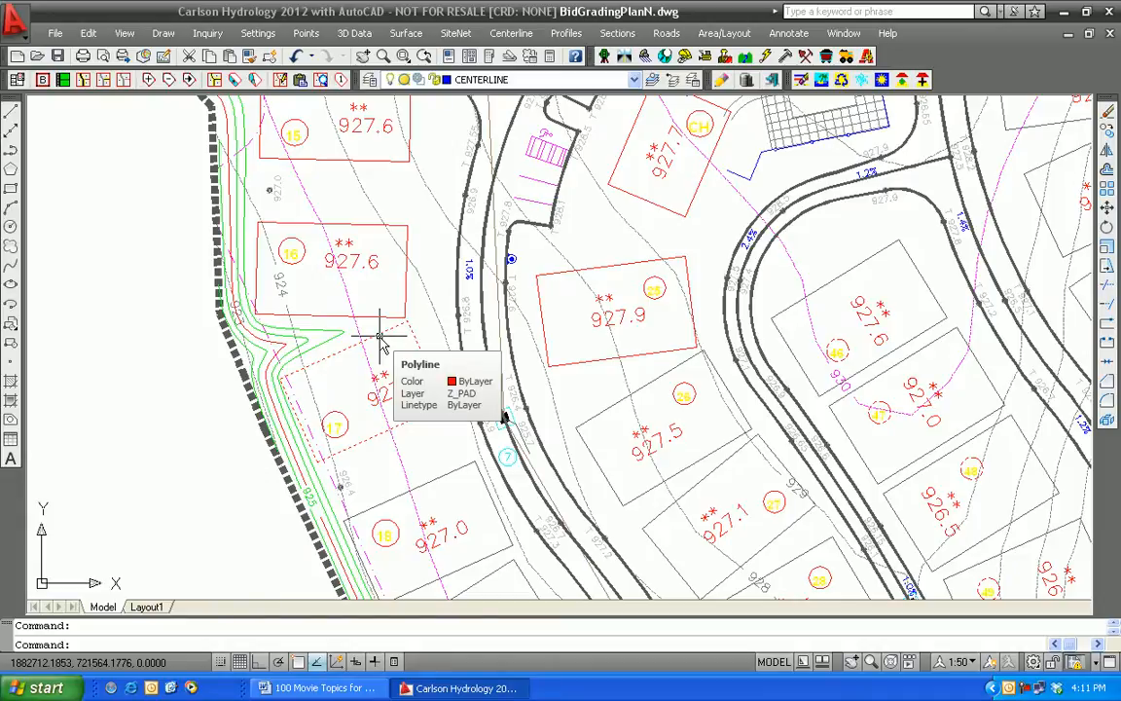
click(208, 33)
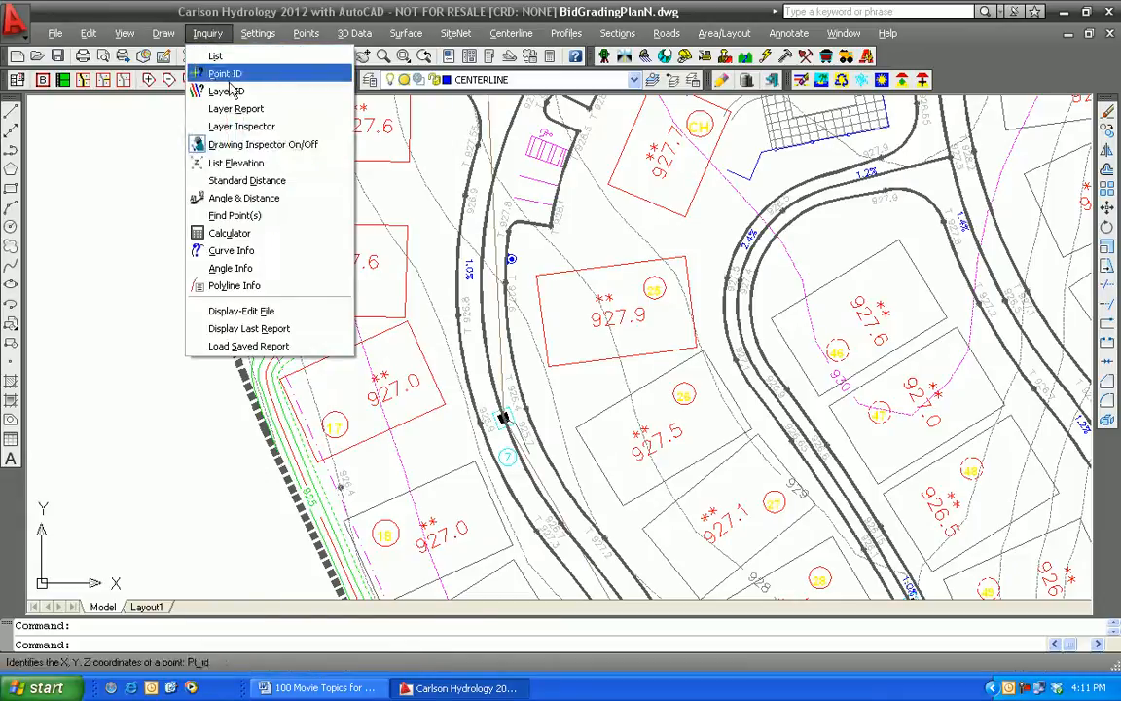
click(257, 146)
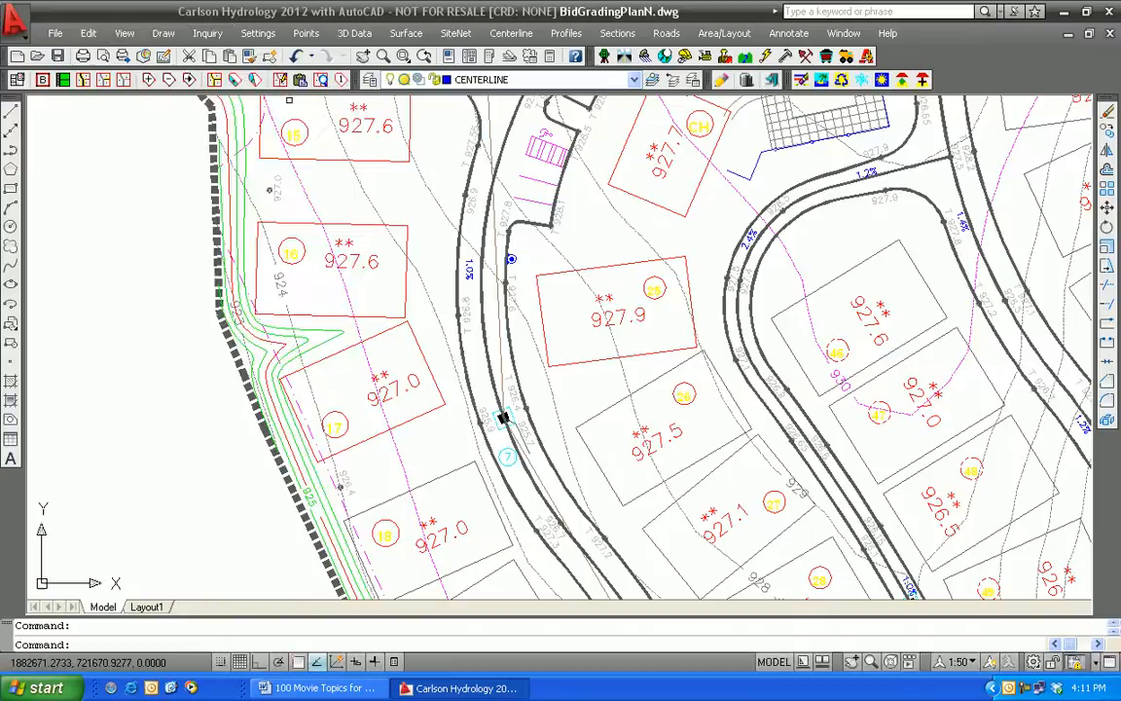
- Set up Design Pad Template to process multiple pad polylines against a surface file with ratio slopes, leaving the processing order blank
click(407, 35)
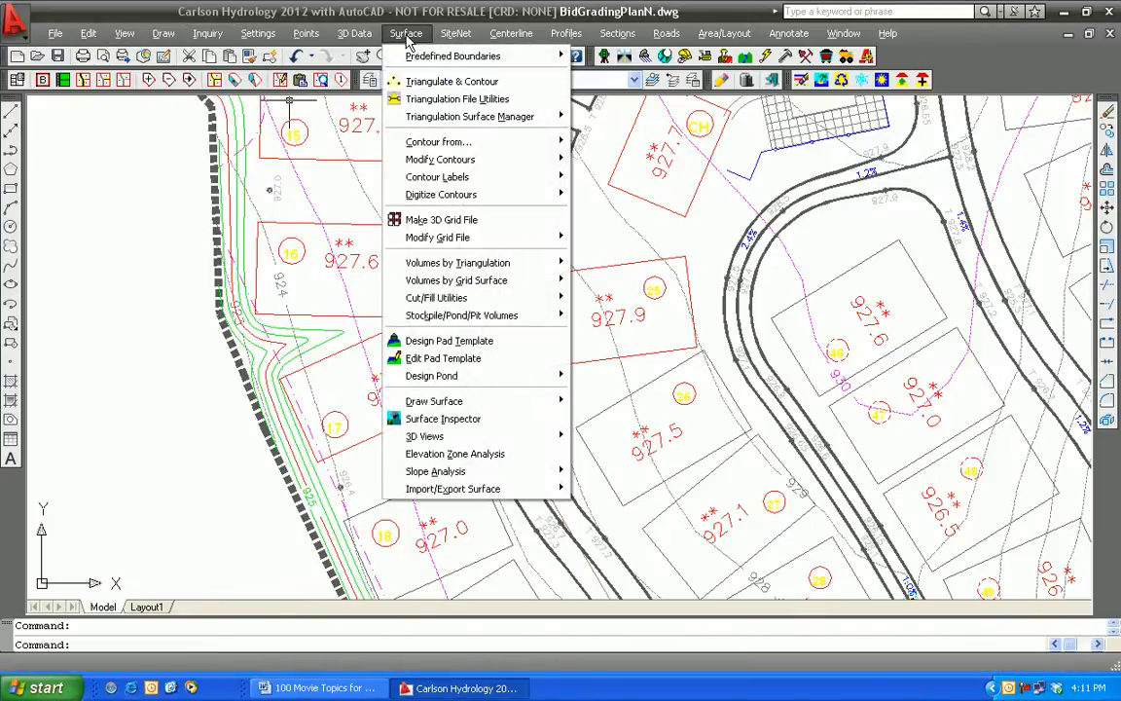
click(463, 348)
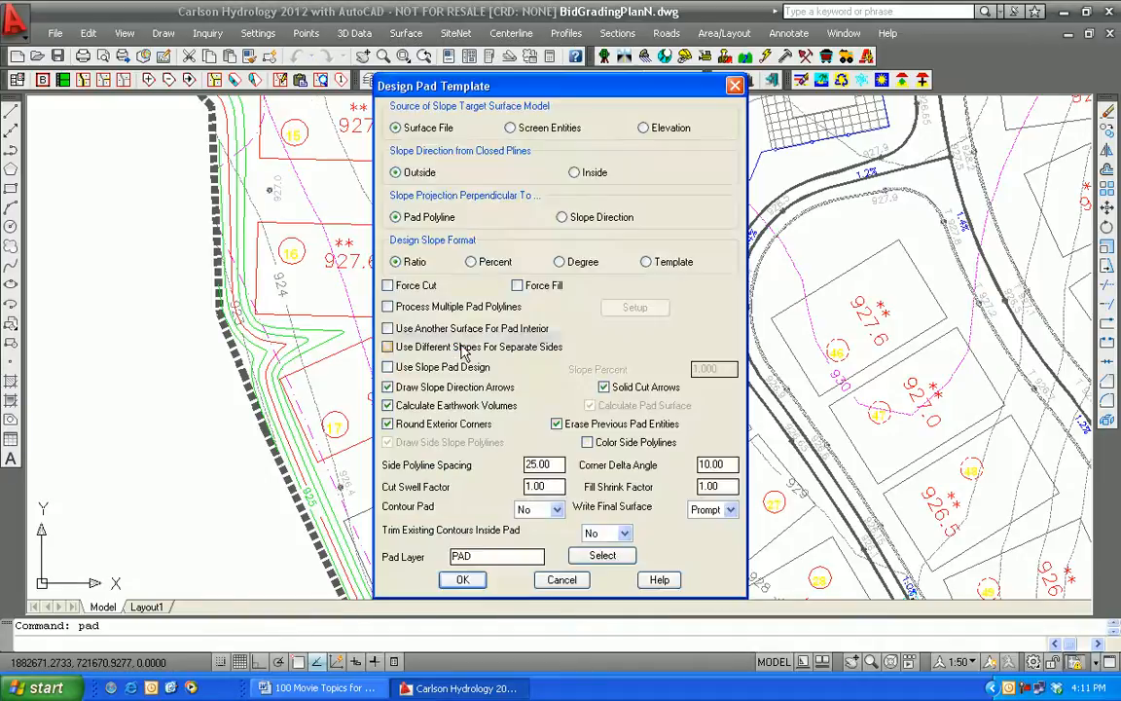
click(389, 306)
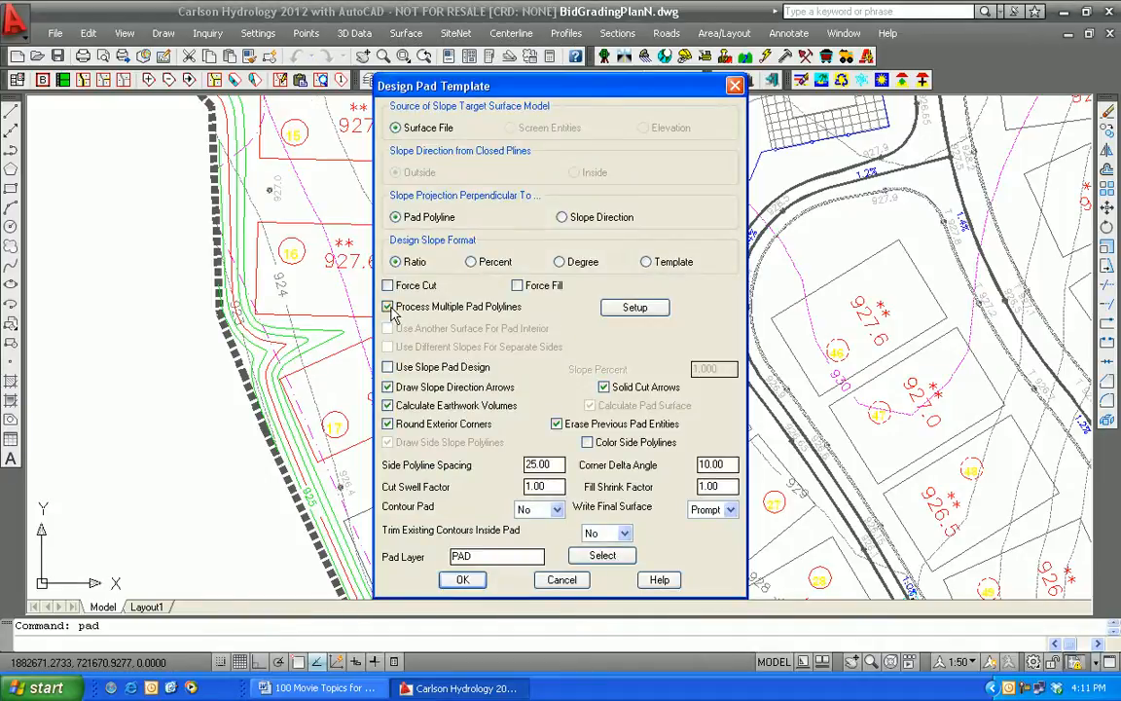
click(618, 309)
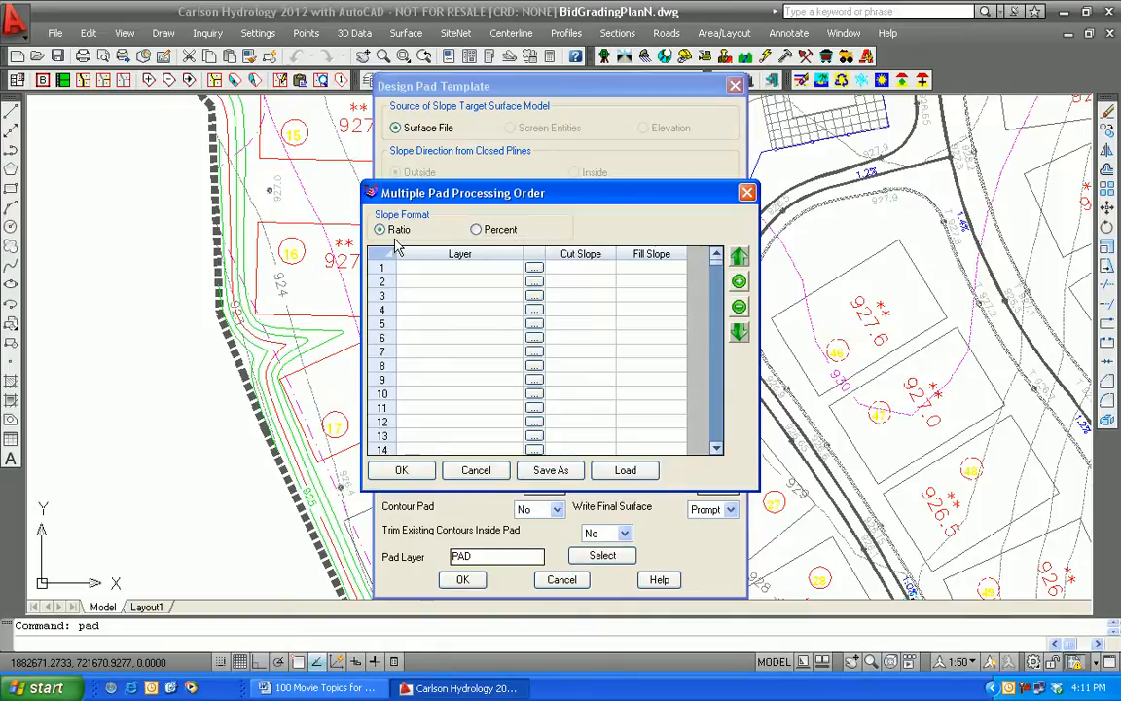
click(476, 470)
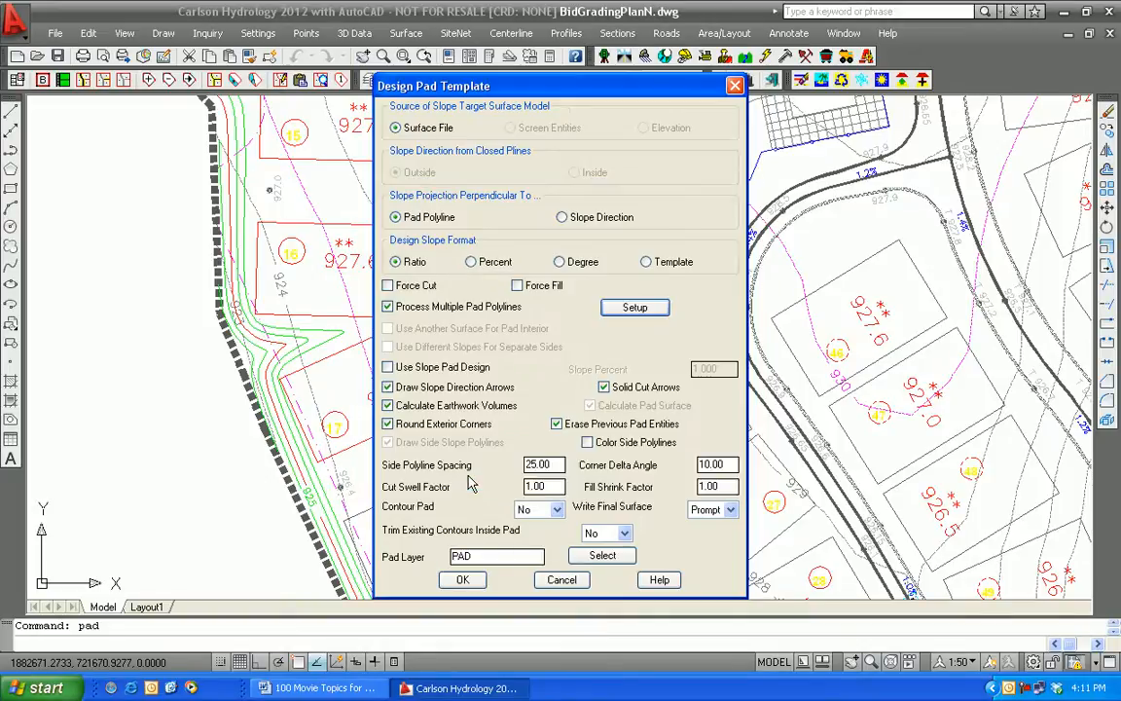
click(472, 581)
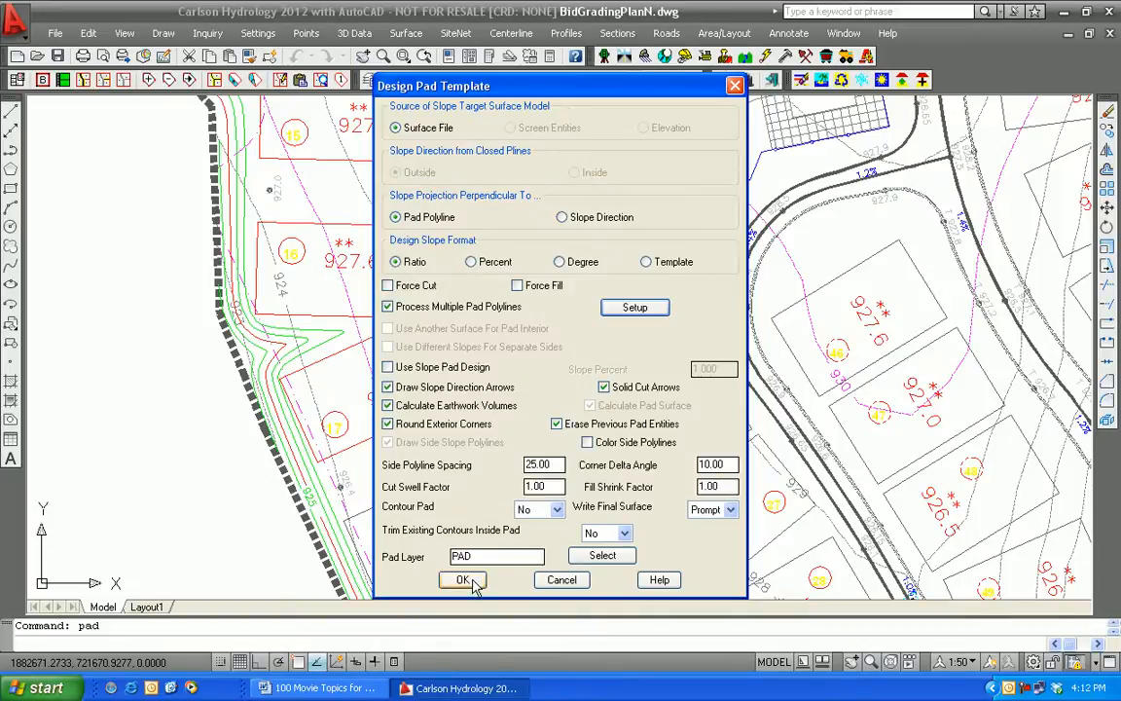
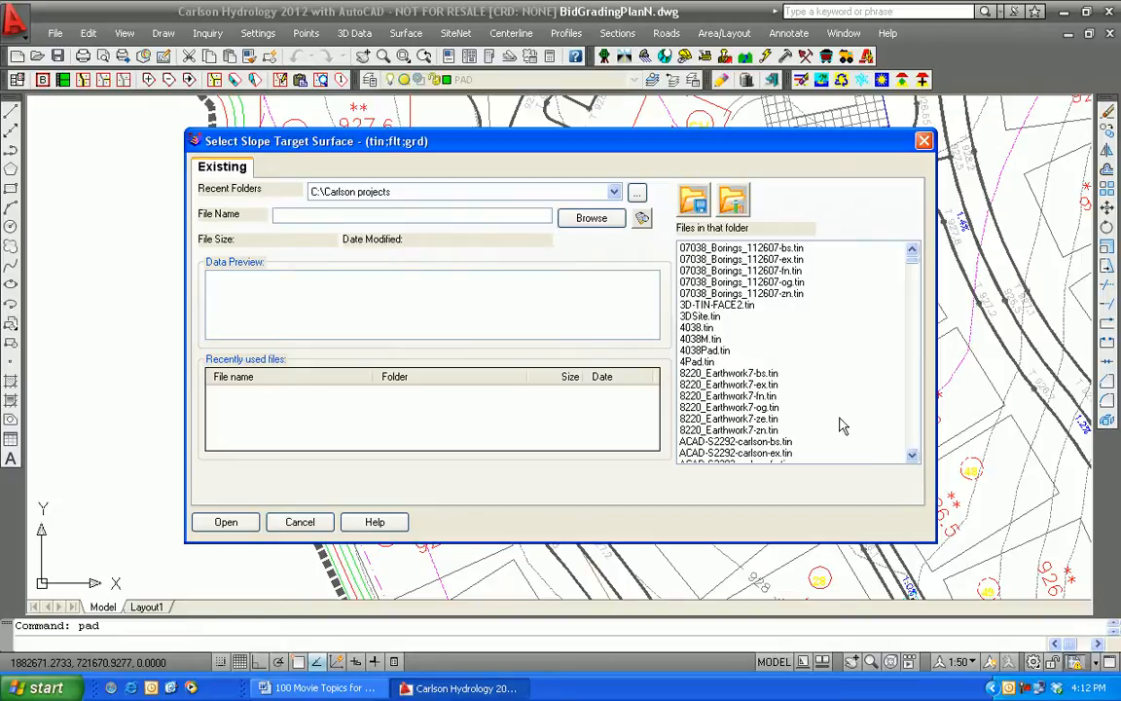
- Use BidGradingPlan-og.tin from the Carlson projects folder as the slope target surface
click(915, 428)
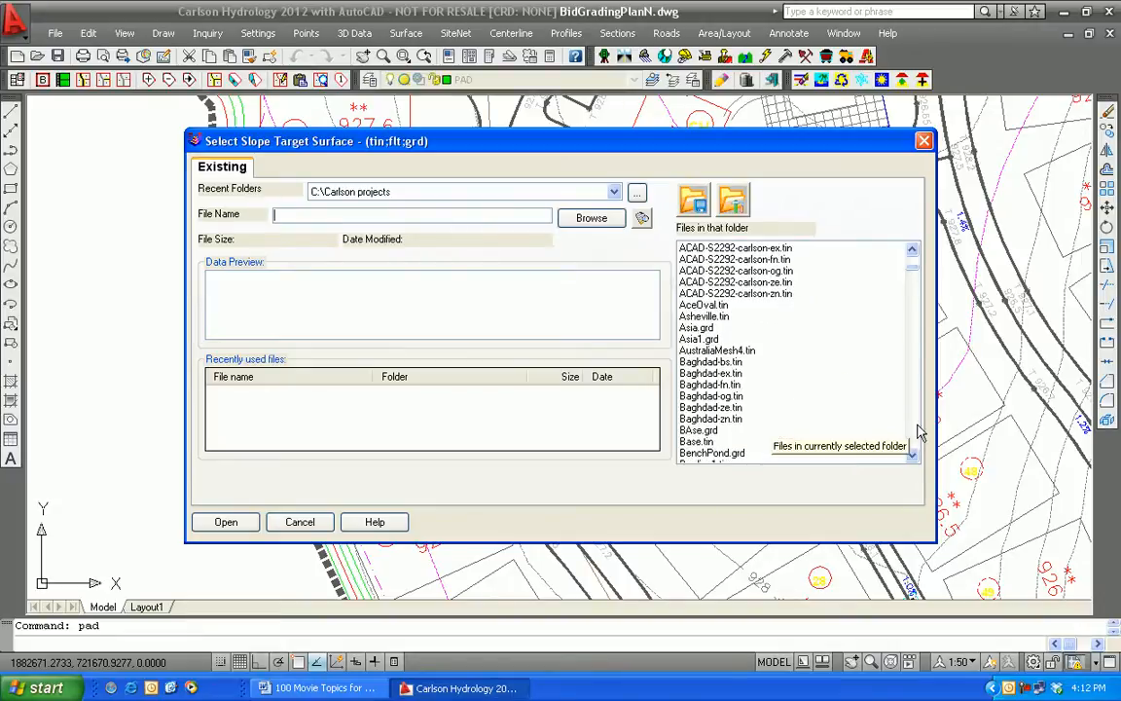
click(917, 428)
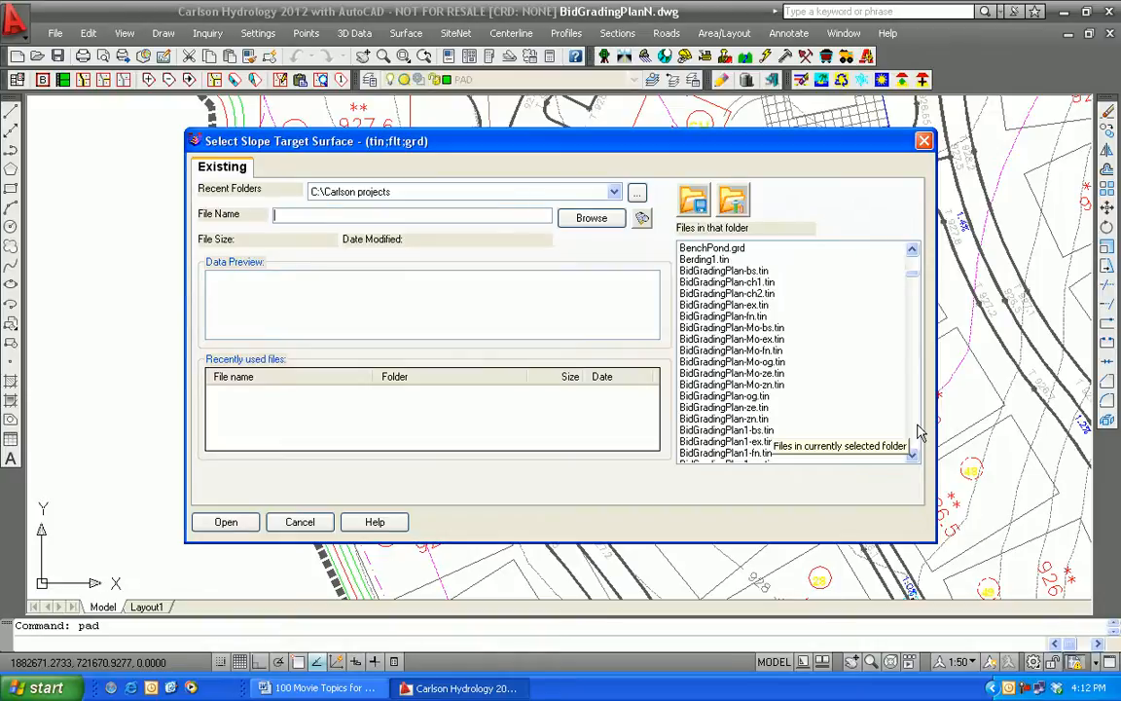
click(724, 396)
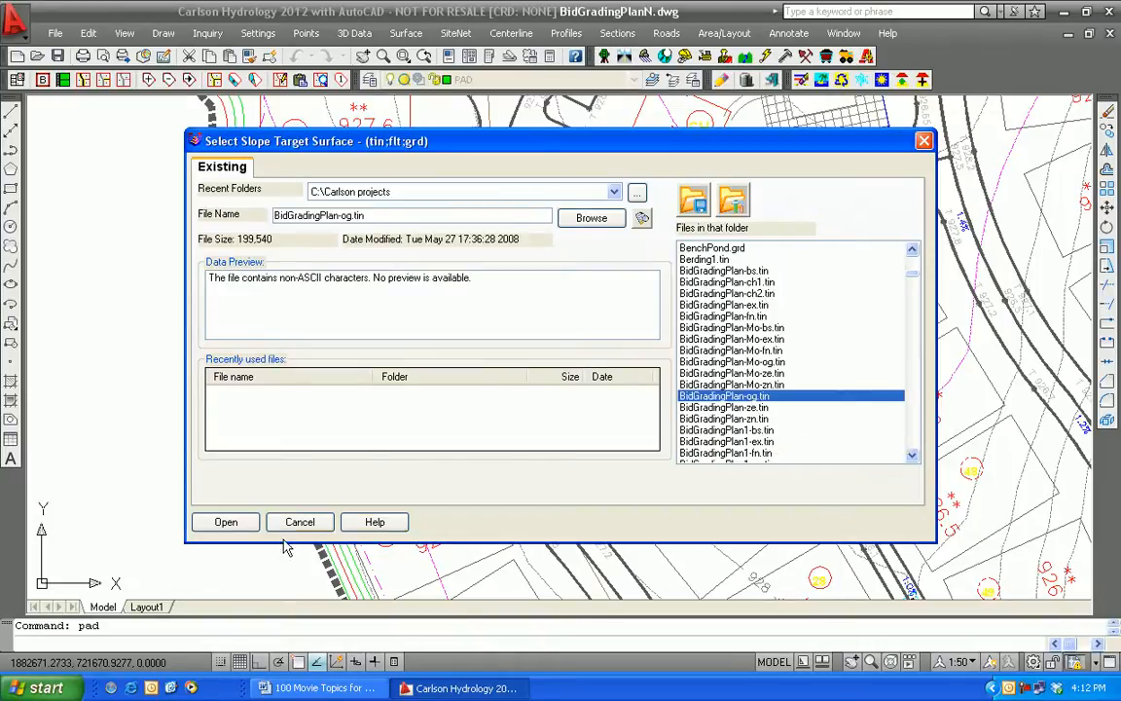
click(225, 523)
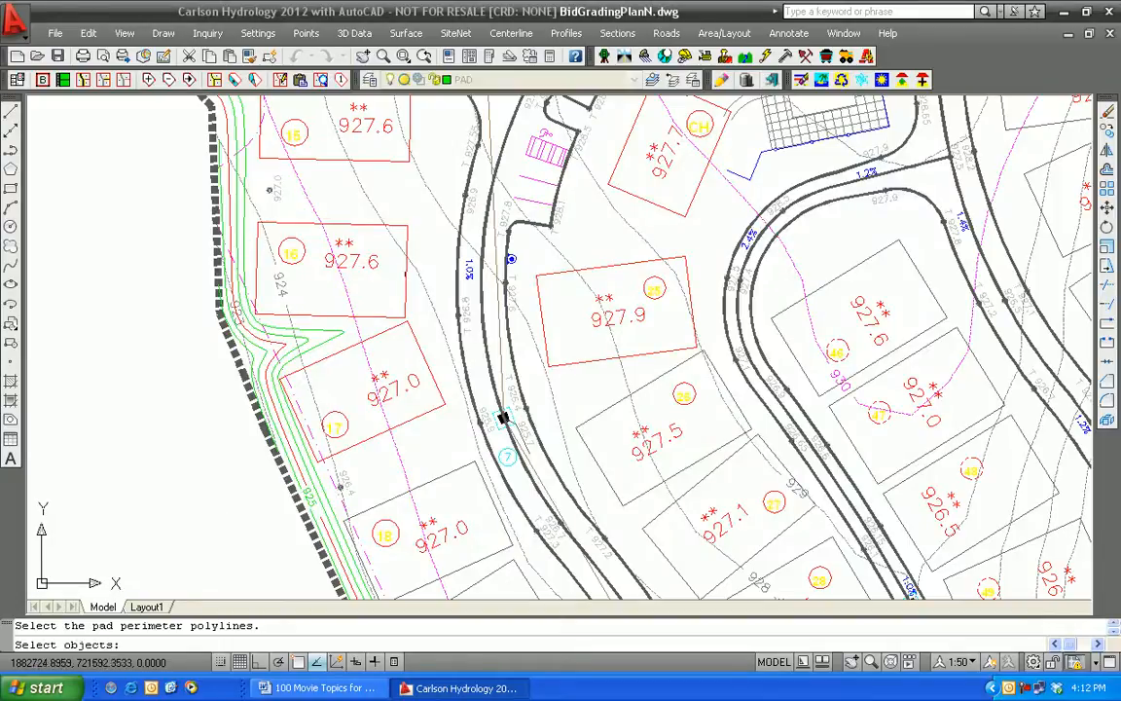
- Design the pads of lots 16 and 17 together with arrow size 5.00 and fill and cut outslope ratios of 2.00
click(405, 303)
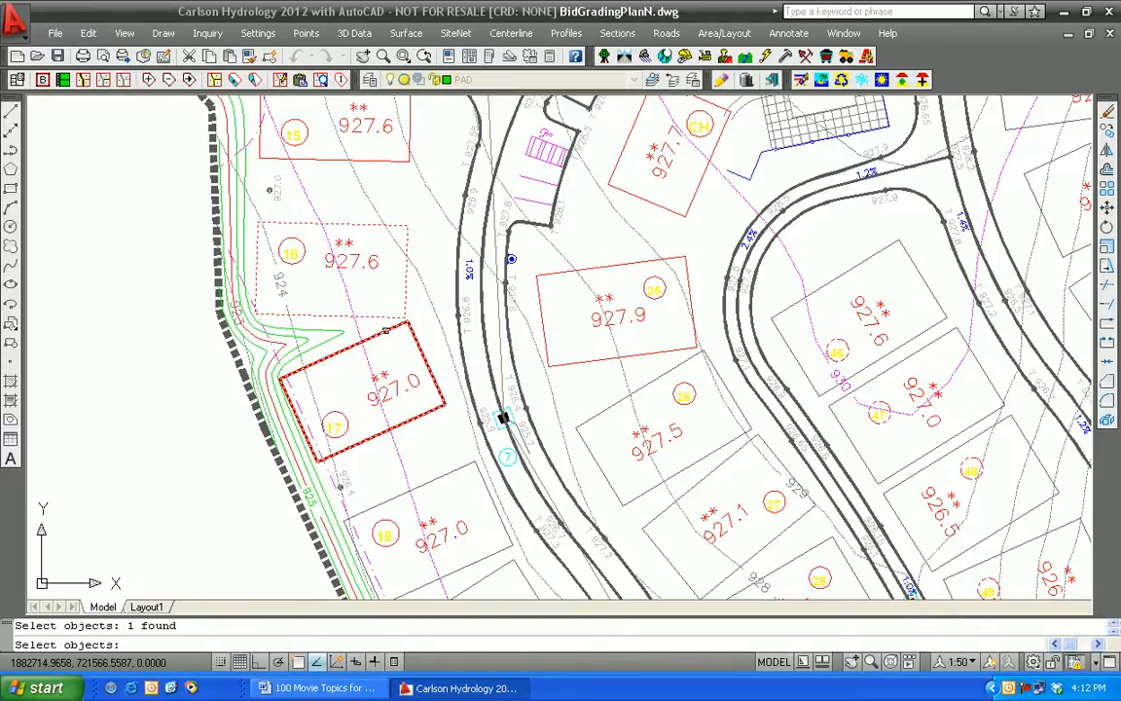
click(385, 330)
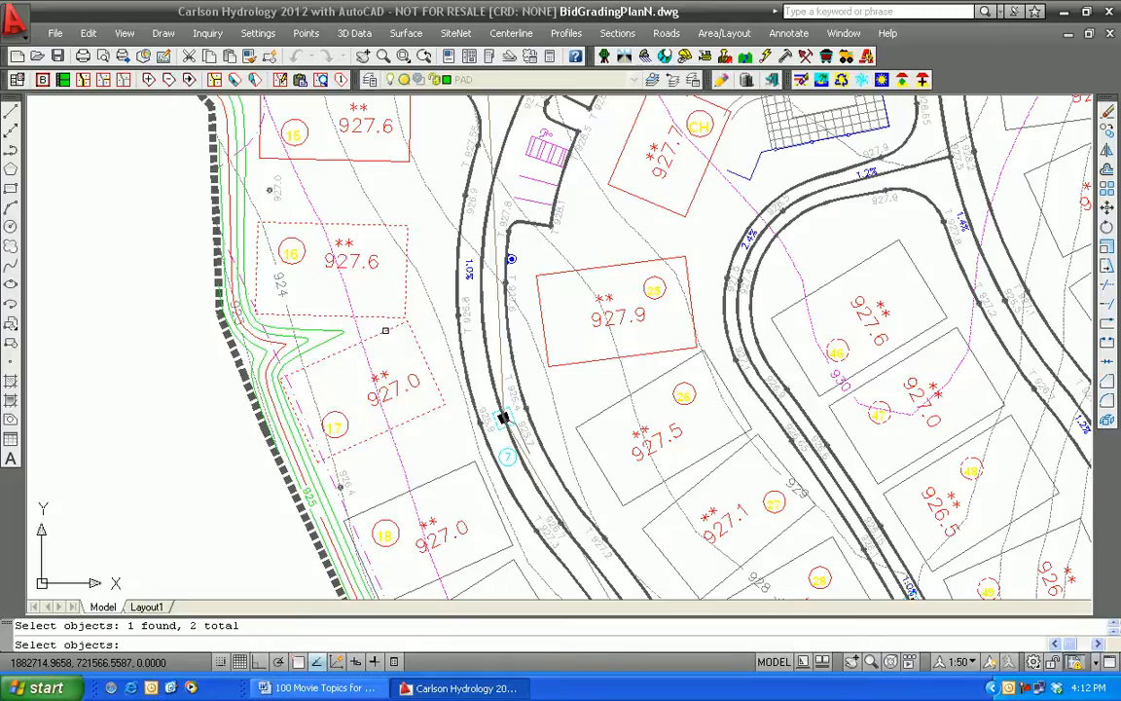
key(Return)
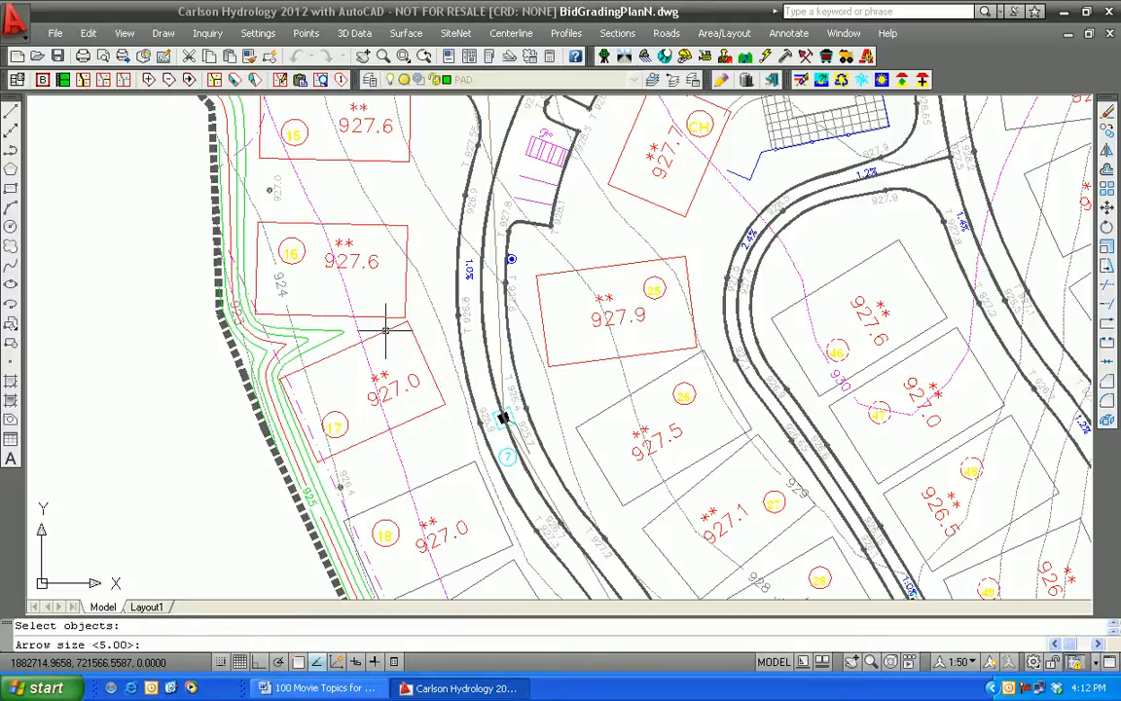
key(Return)
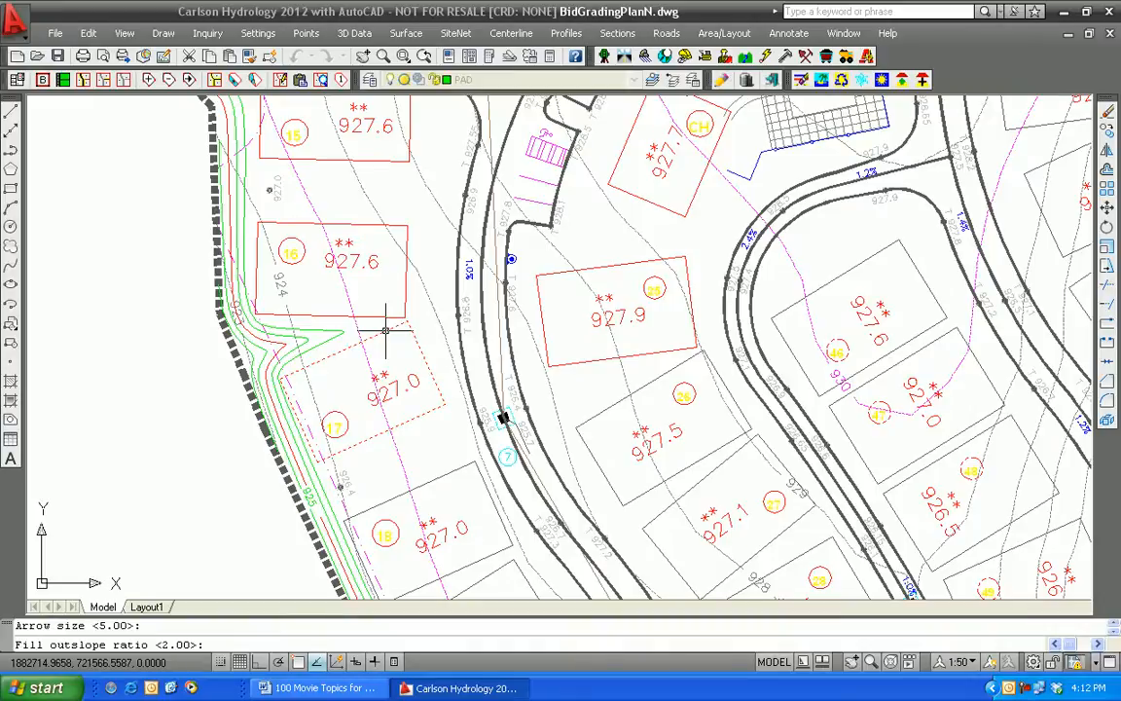
key(Return)
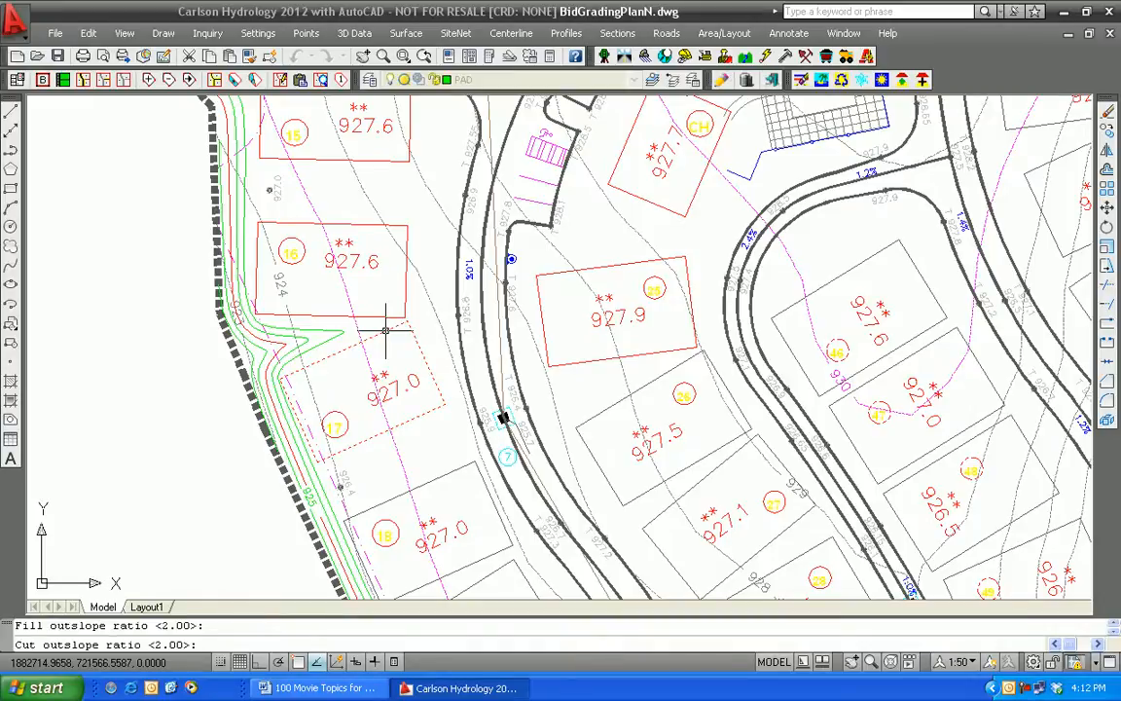
key(Return)
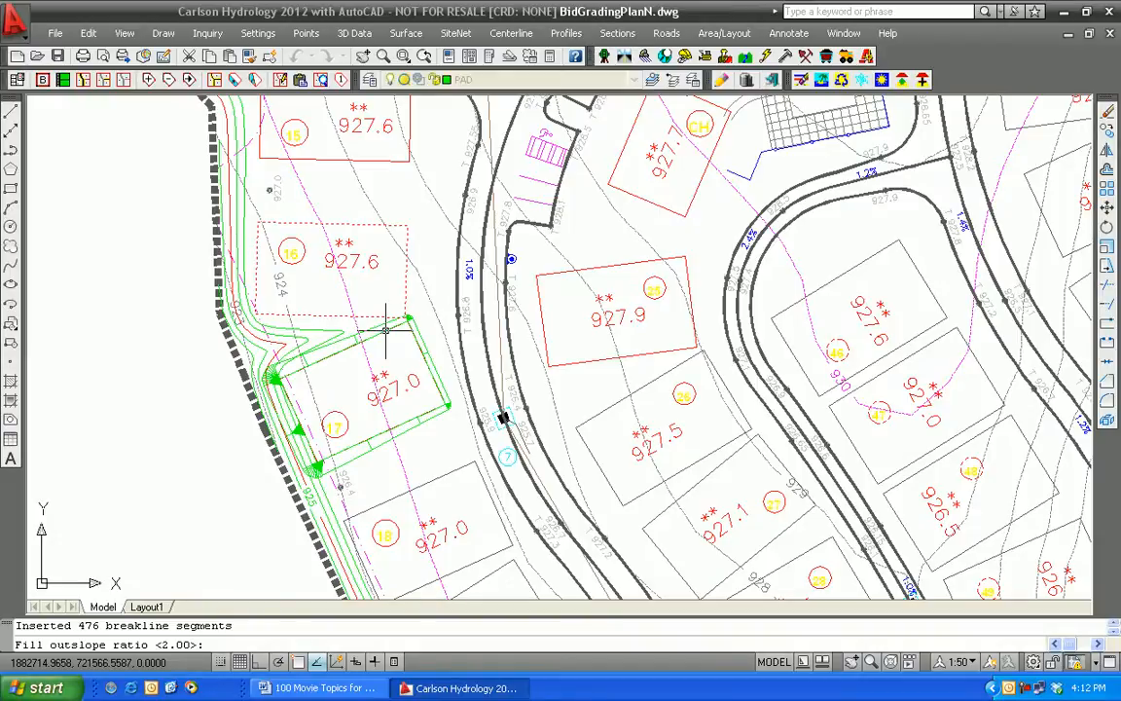
key(Return)
key(Return)
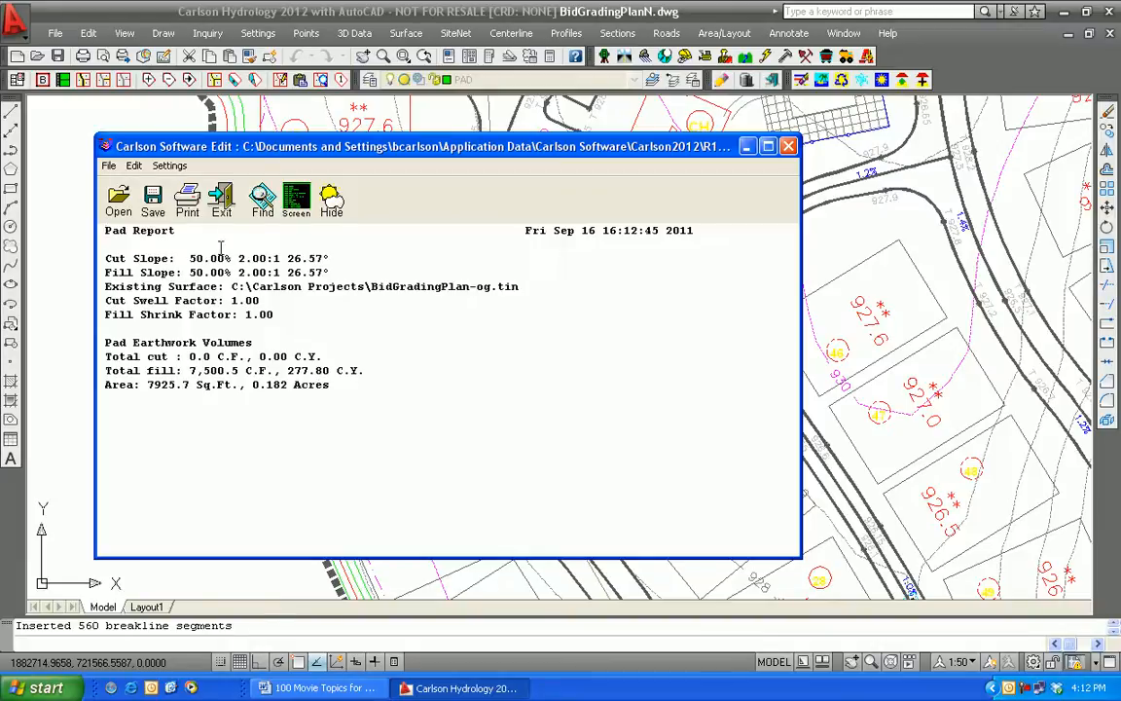
- Close the pad earthwork report and decline writing the final surface to a triangulation file
click(221, 199)
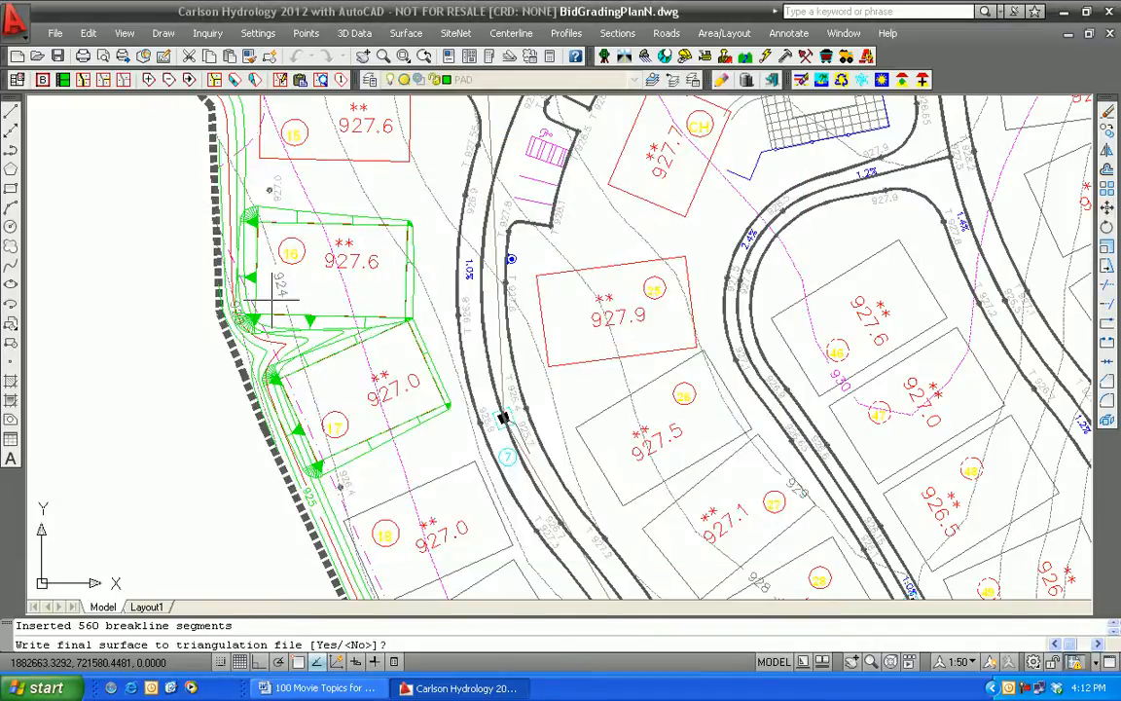
text(n)
key(Return)
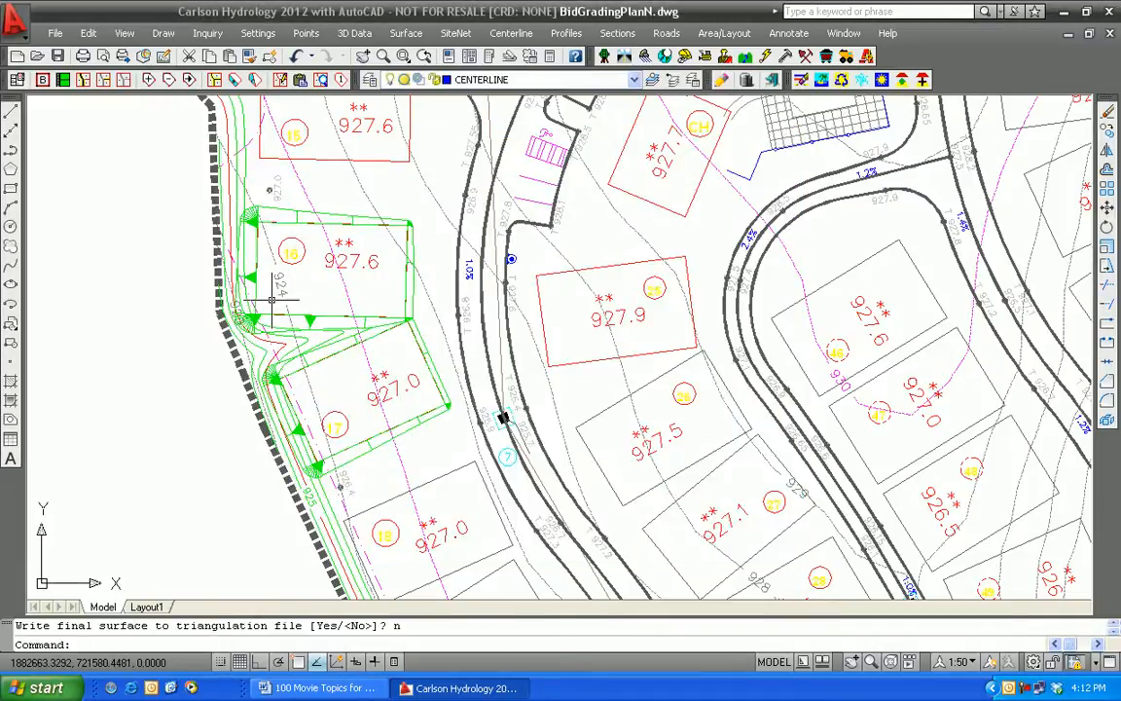
- Examine the area between the pads of lots 16 and 17 where their side slopes meet
scroll(377, 328, up, 5)
scroll(395, 326, up, 3)
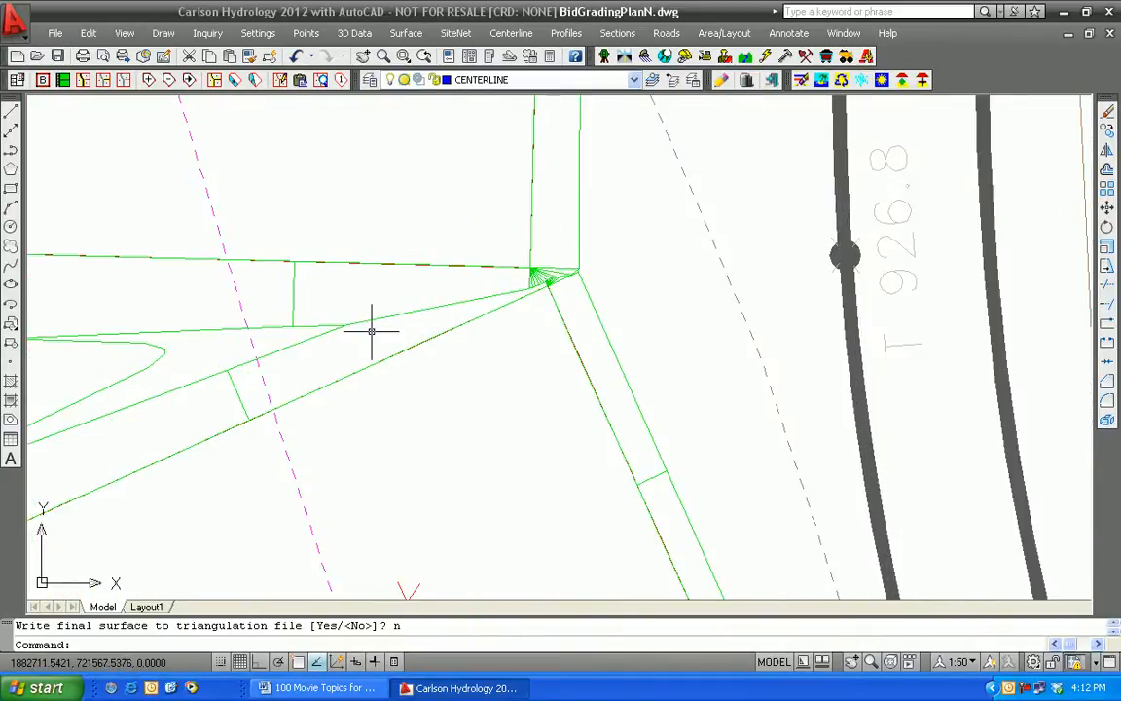
scroll(491, 331, down, 3)
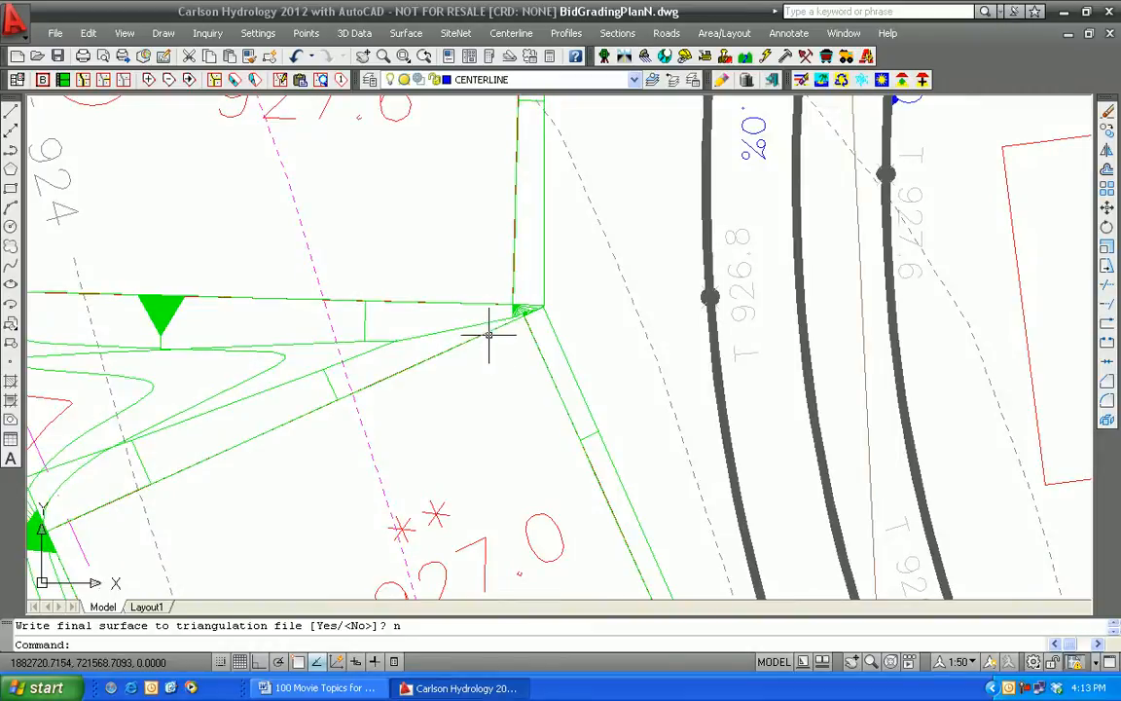
scroll(486, 331, down, 1)
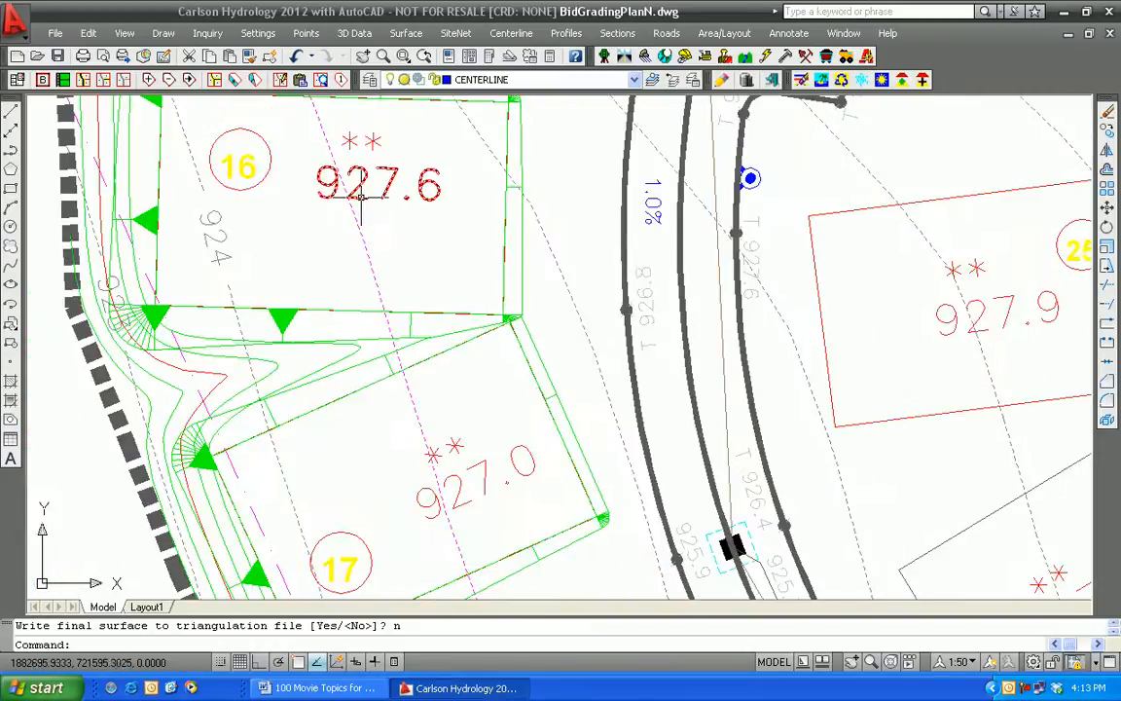
scroll(444, 253, up, 2)
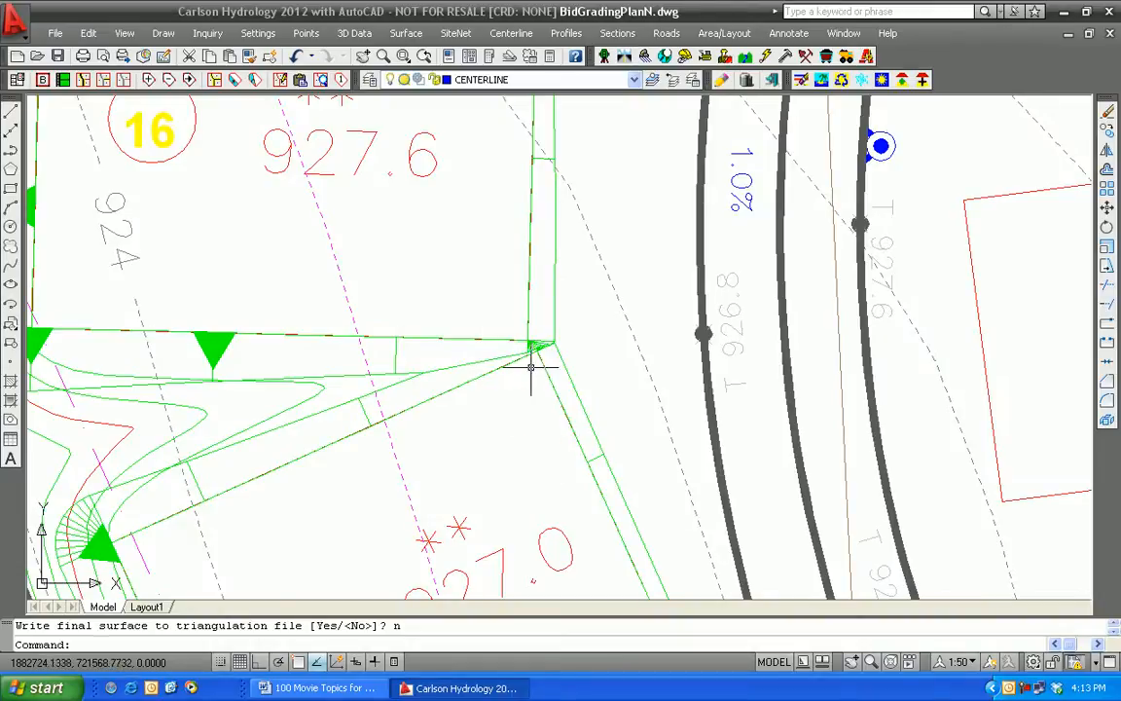
scroll(545, 341, up, 3)
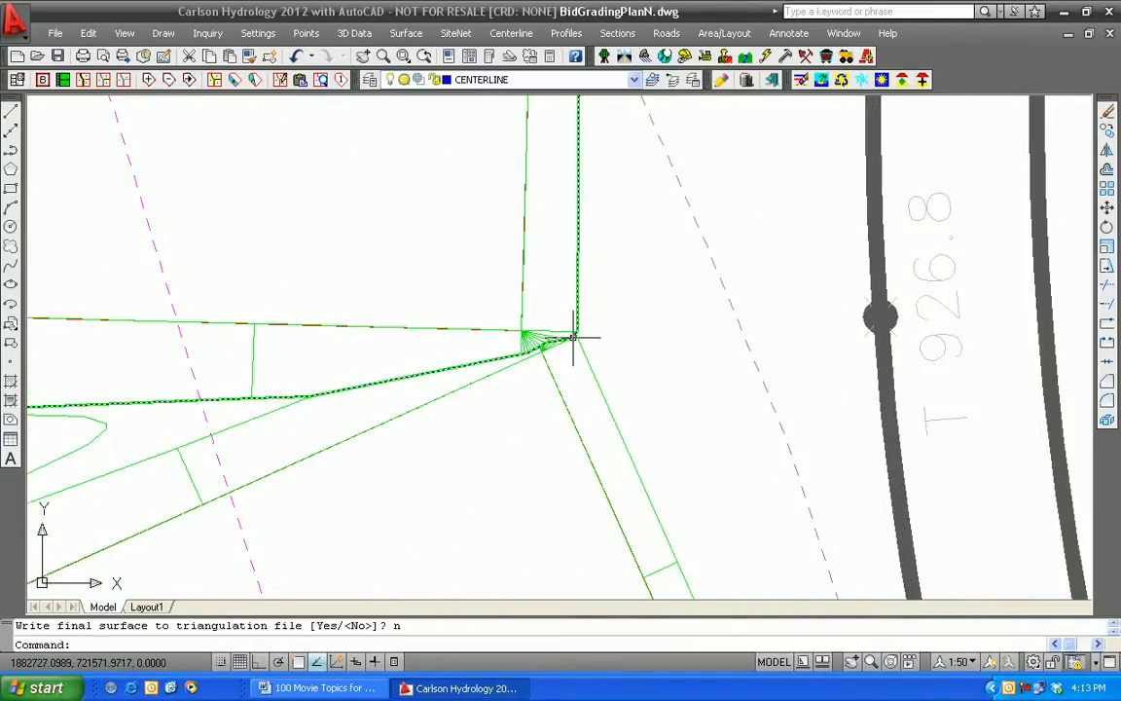
scroll(446, 315, down, 5)
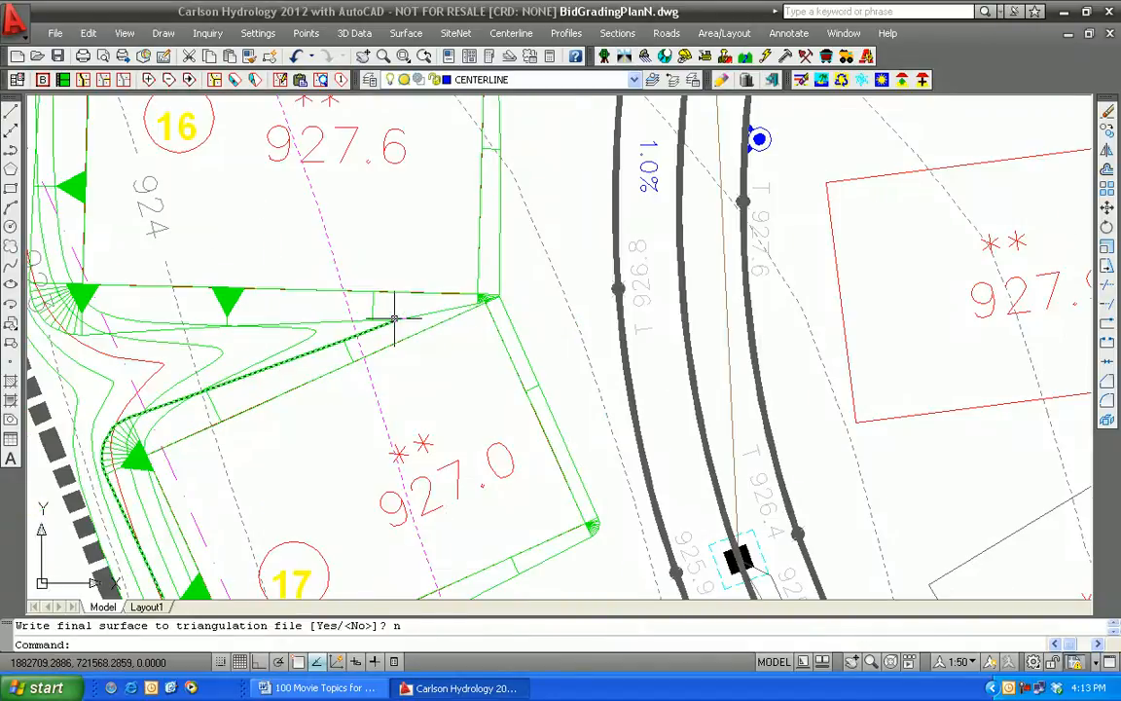
scroll(394, 318, down, 2)
scroll(395, 318, down, 2)
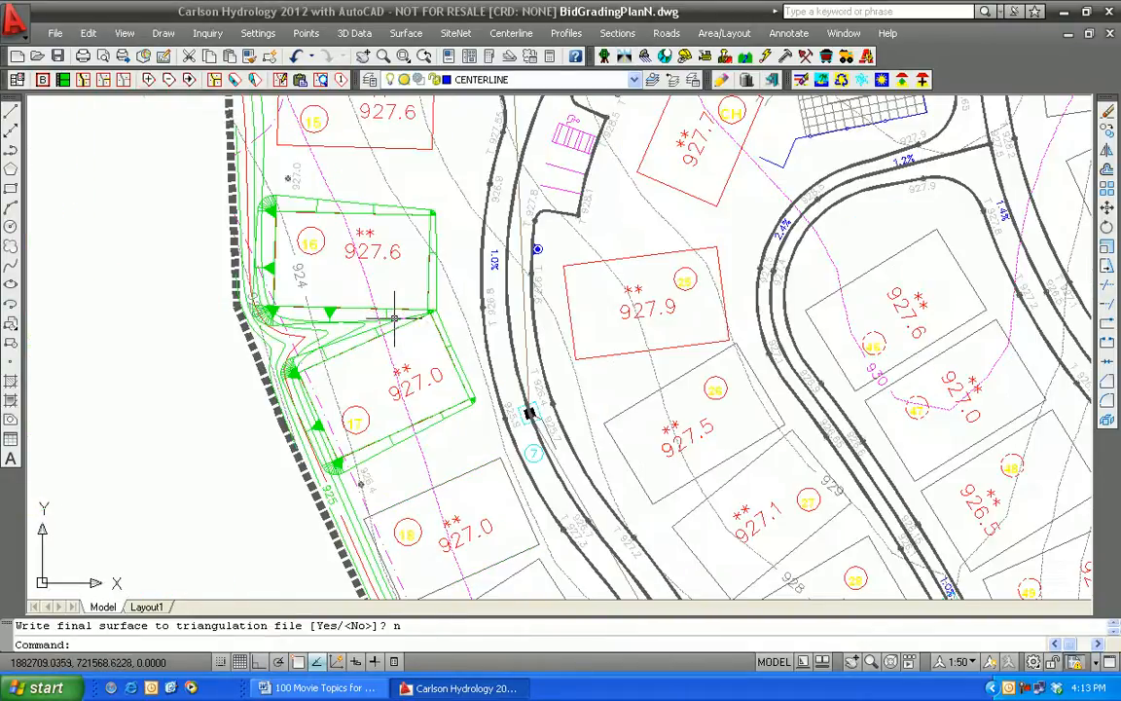
- Display the graded pads of lots 16 and 17 in the 3D Viewer Window
click(124, 33)
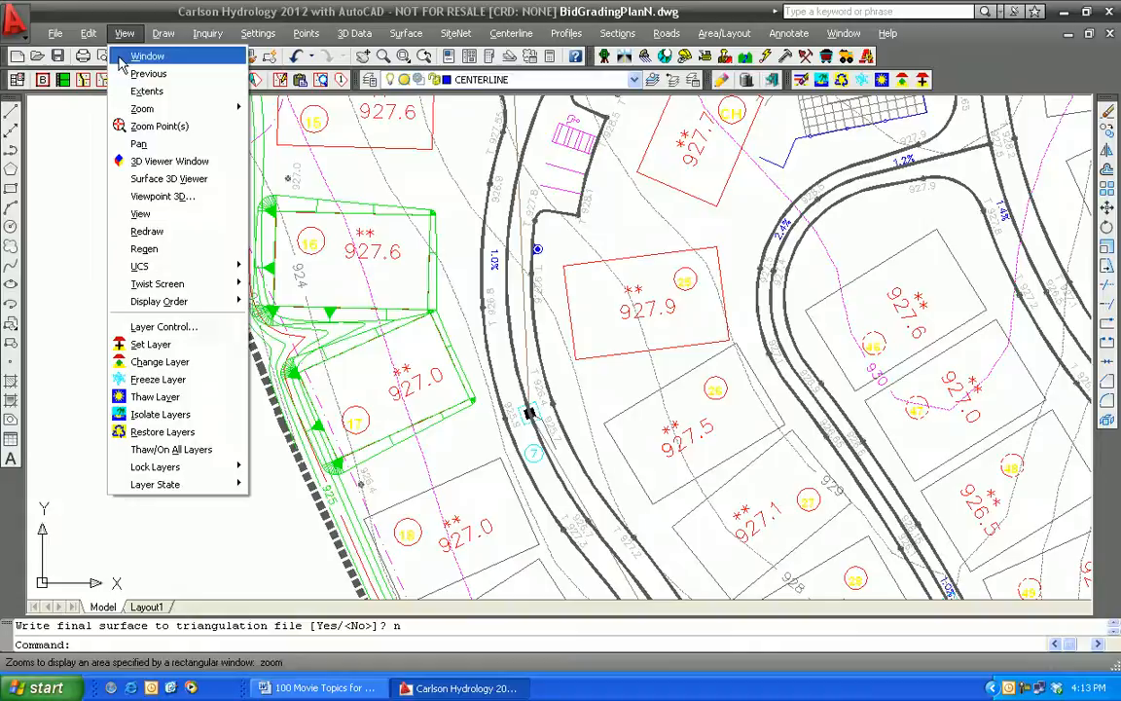
click(146, 160)
click(198, 485)
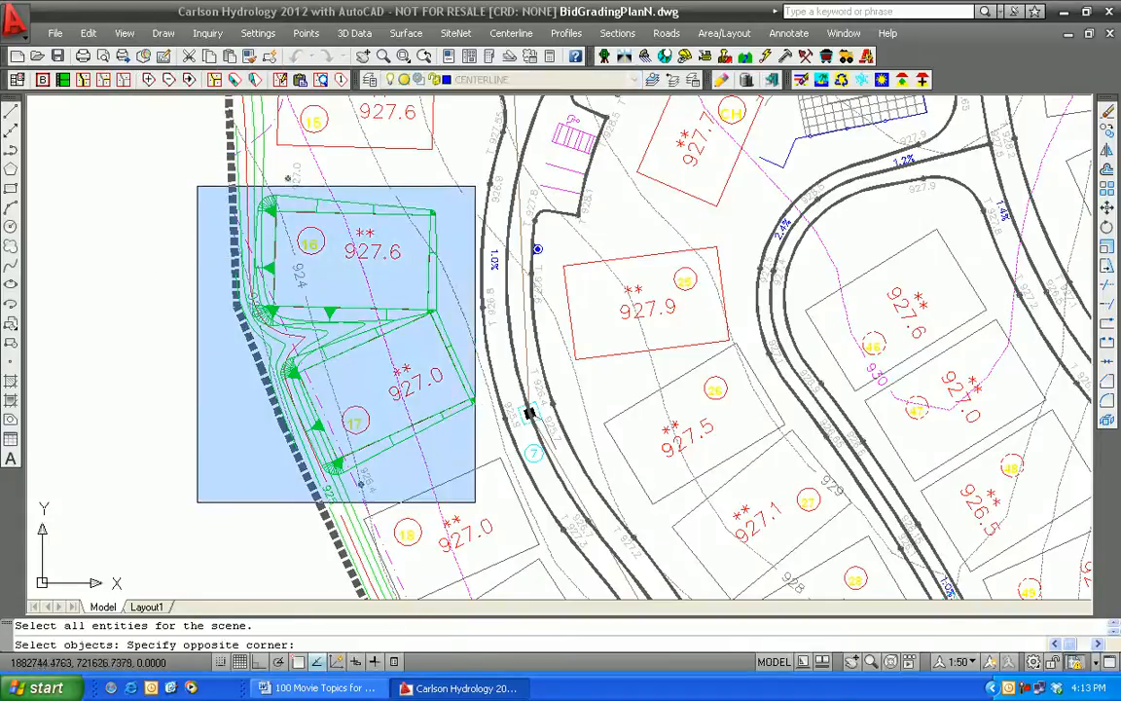
click(504, 183)
key(Return)
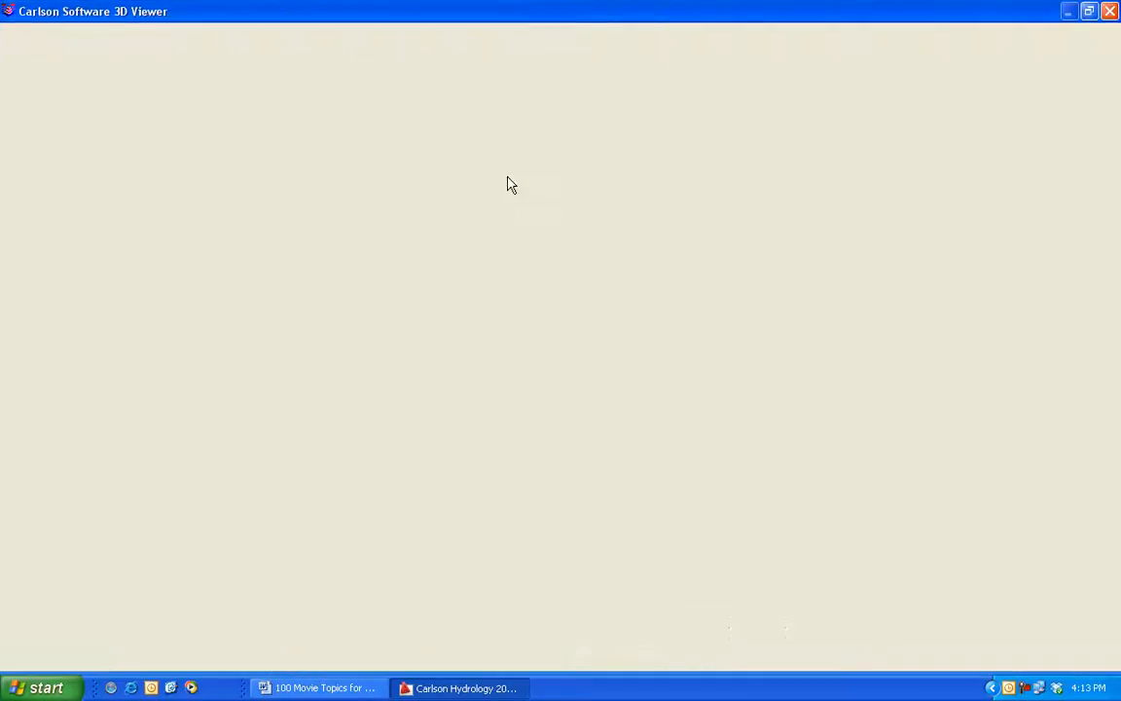
- Tilt the two pads into perspective and exaggerate the vertical scale, trying 3.000 before settling on 2.000
drag(482, 275, 446, 488)
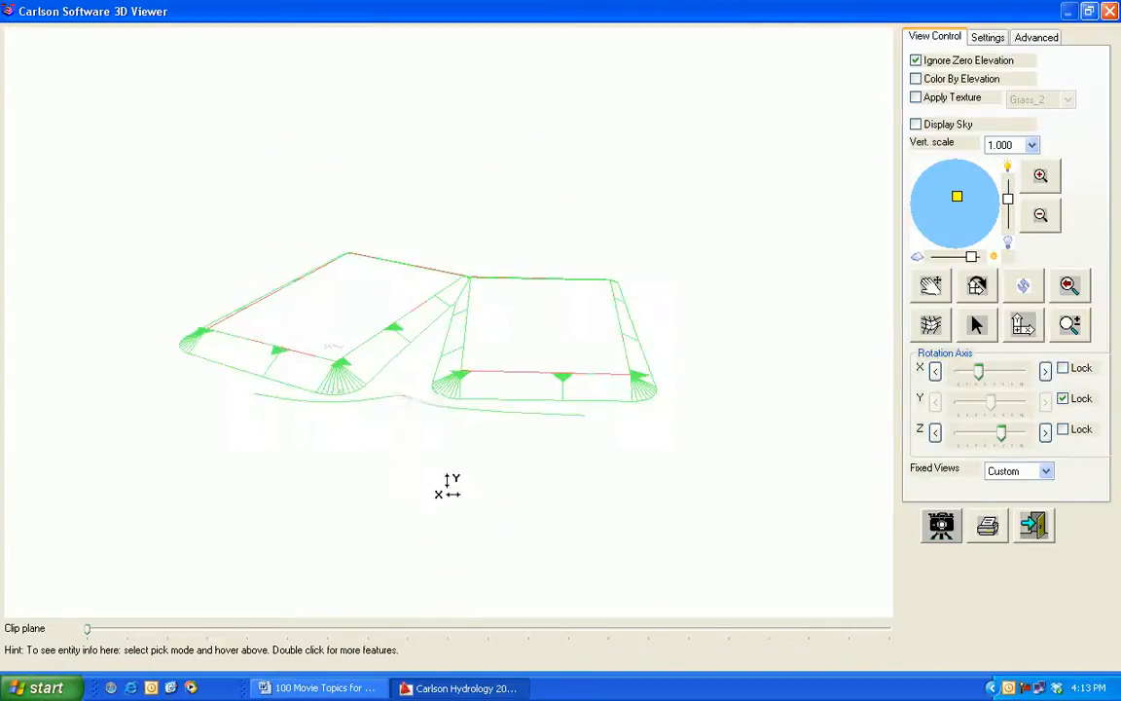
click(1031, 144)
click(1008, 243)
drag(461, 354, 491, 350)
click(1032, 144)
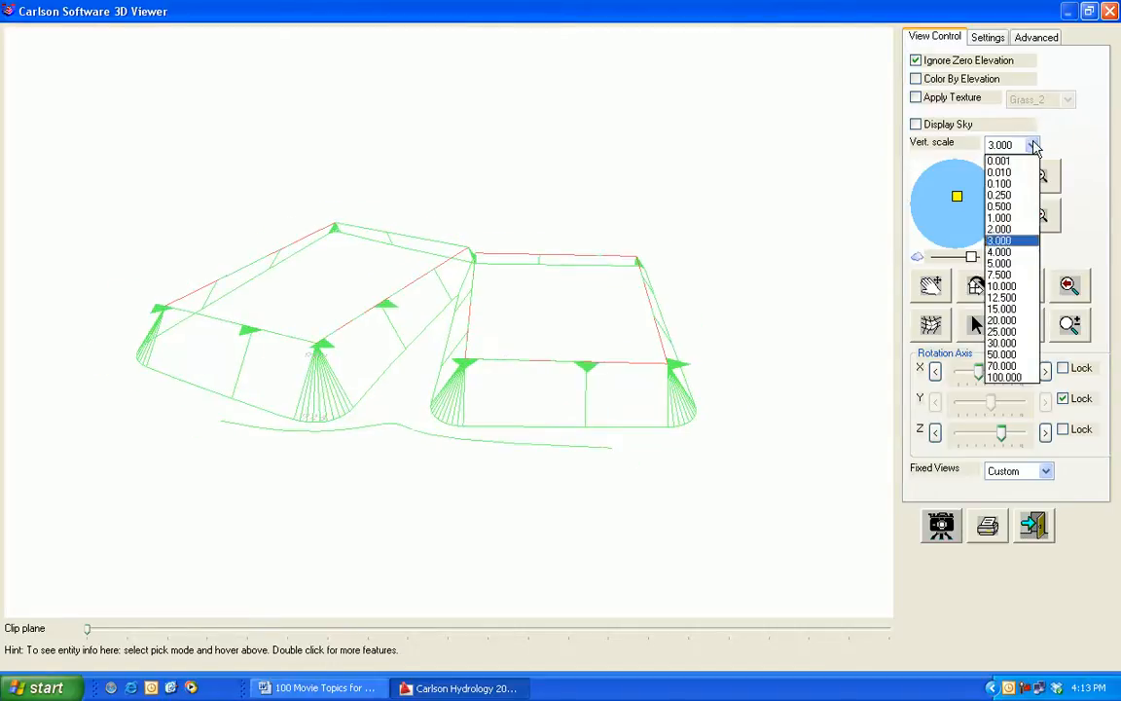
click(1002, 230)
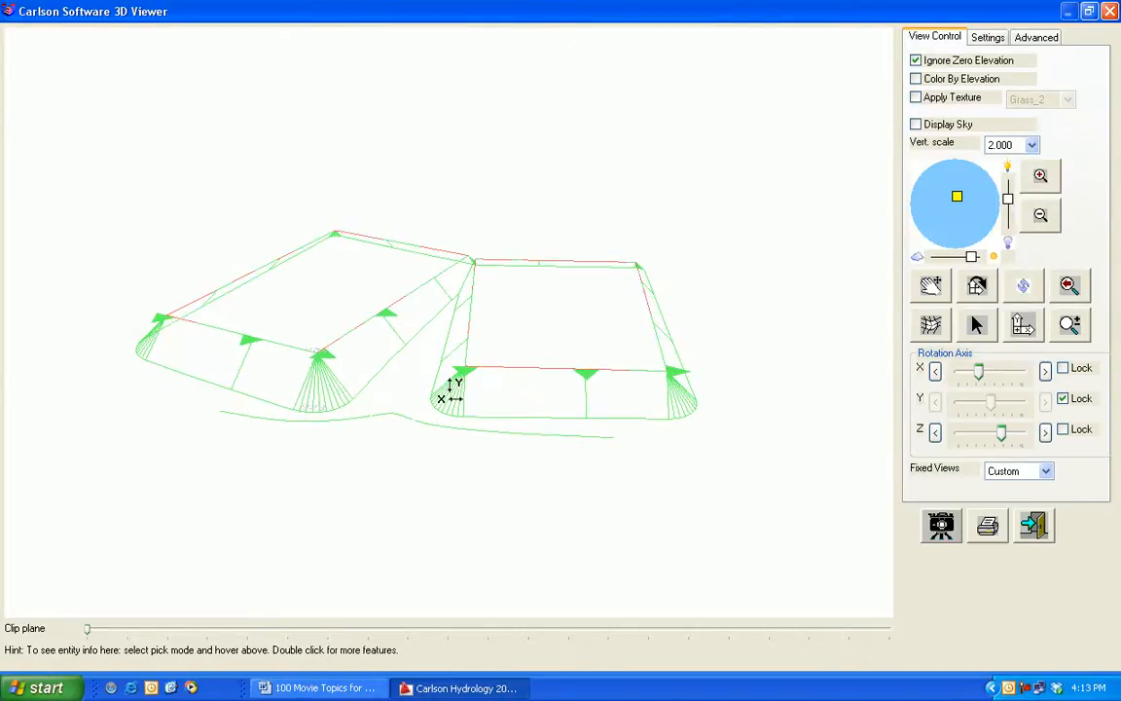
- Inspect the side slopes between the two pads from several angles and close the 3D viewer
drag(351, 452, 420, 460)
drag(322, 510, 356, 508)
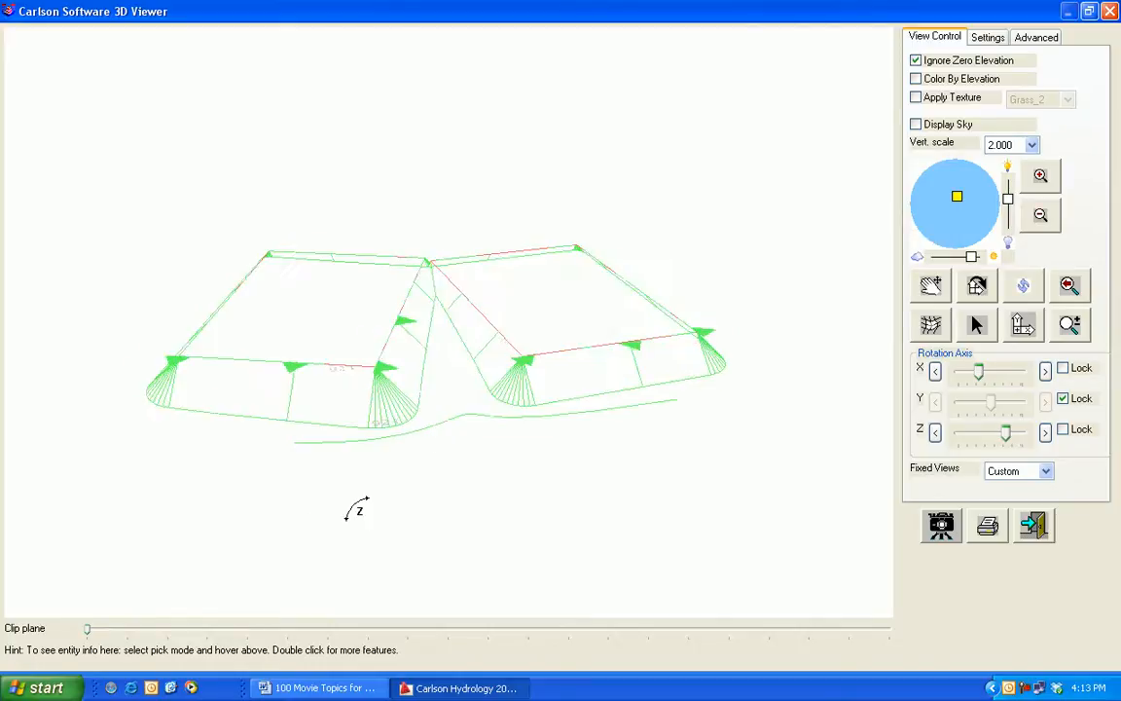
drag(492, 440, 516, 503)
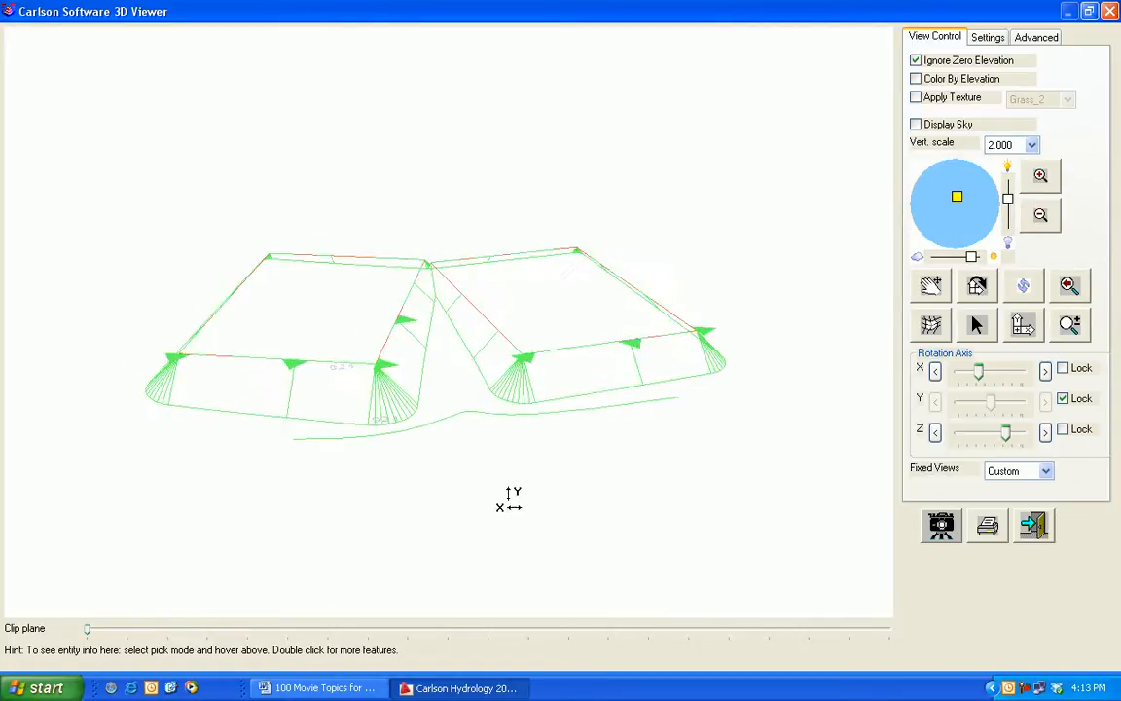
drag(421, 304, 439, 274)
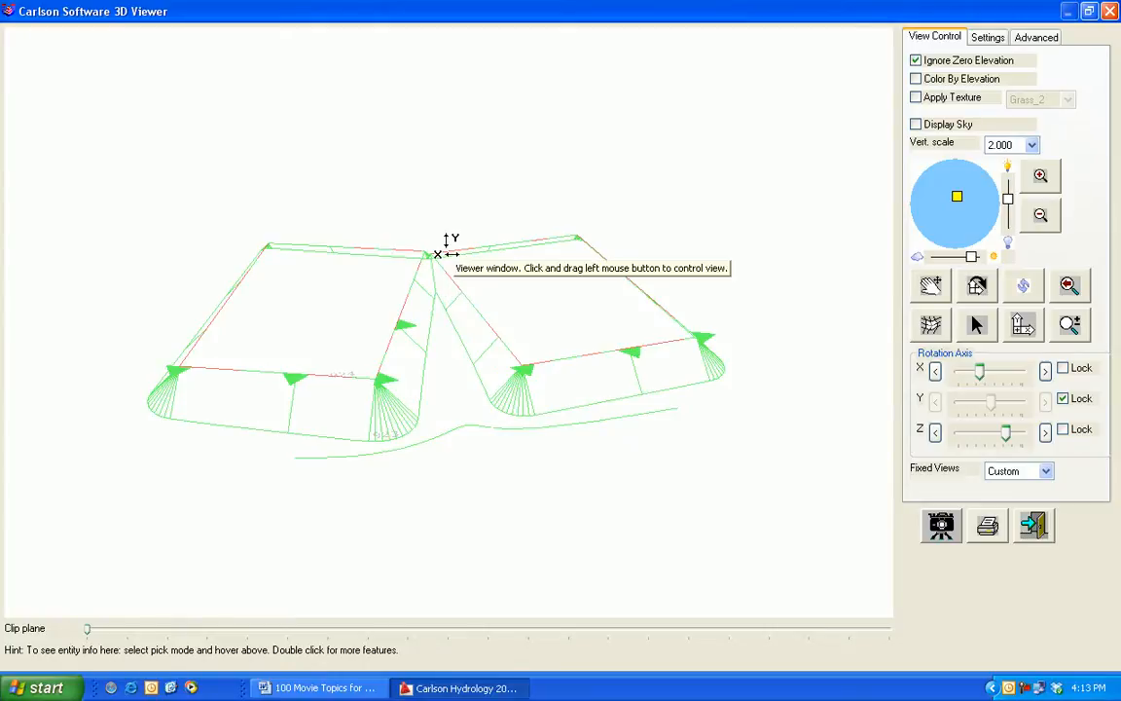
click(1033, 526)
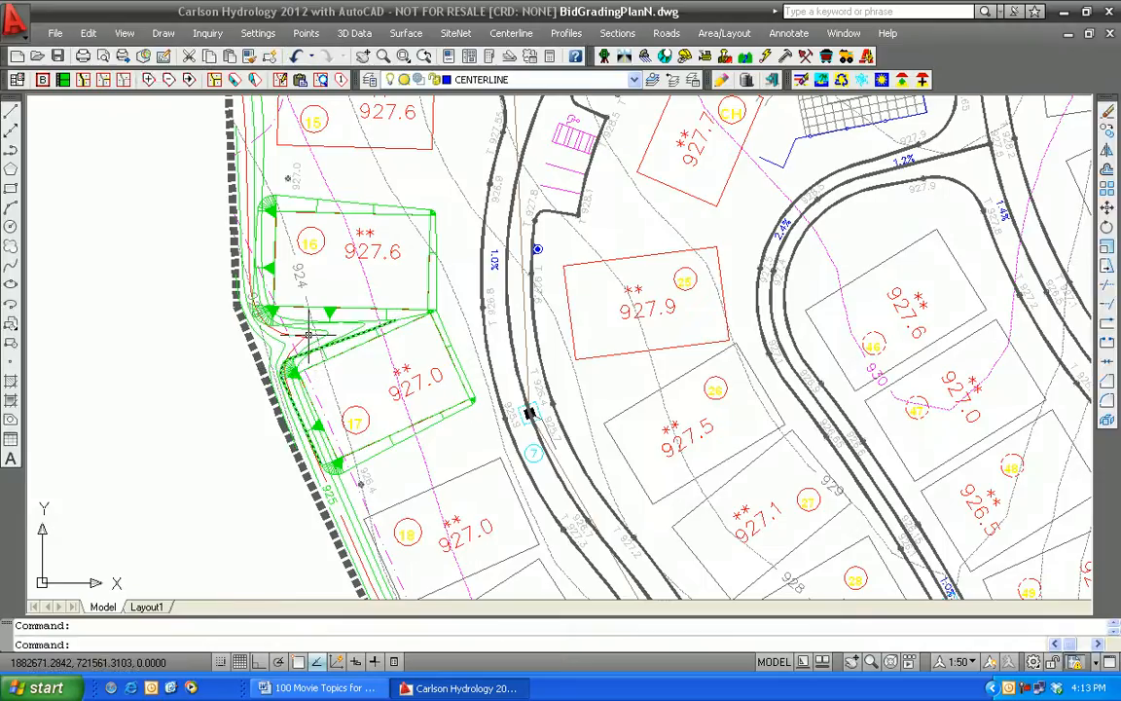
- Switch to the open drawing CivilDemo1.dwg
scroll(303, 343, down, 6)
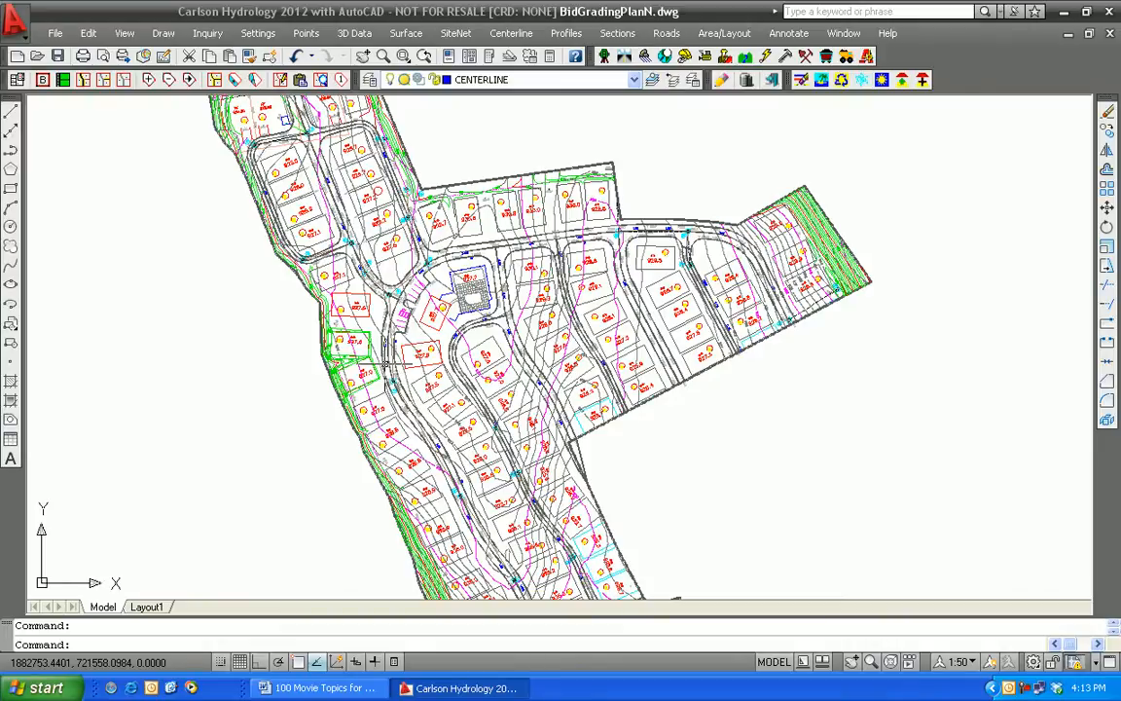
click(844, 34)
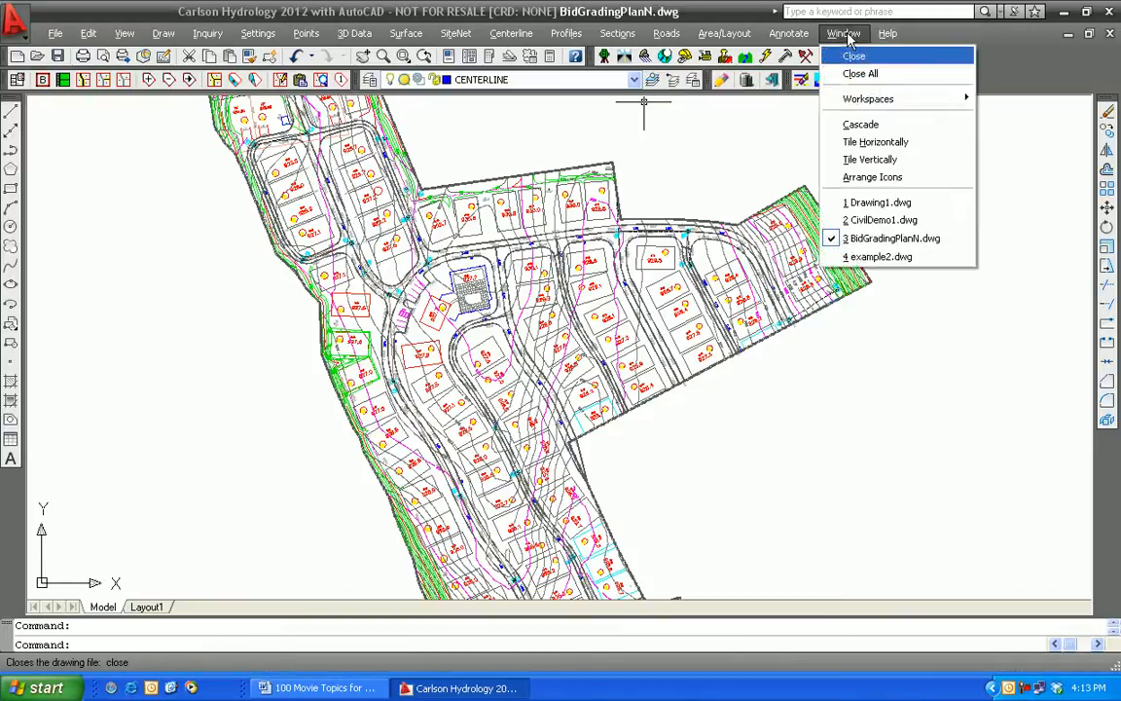
click(875, 221)
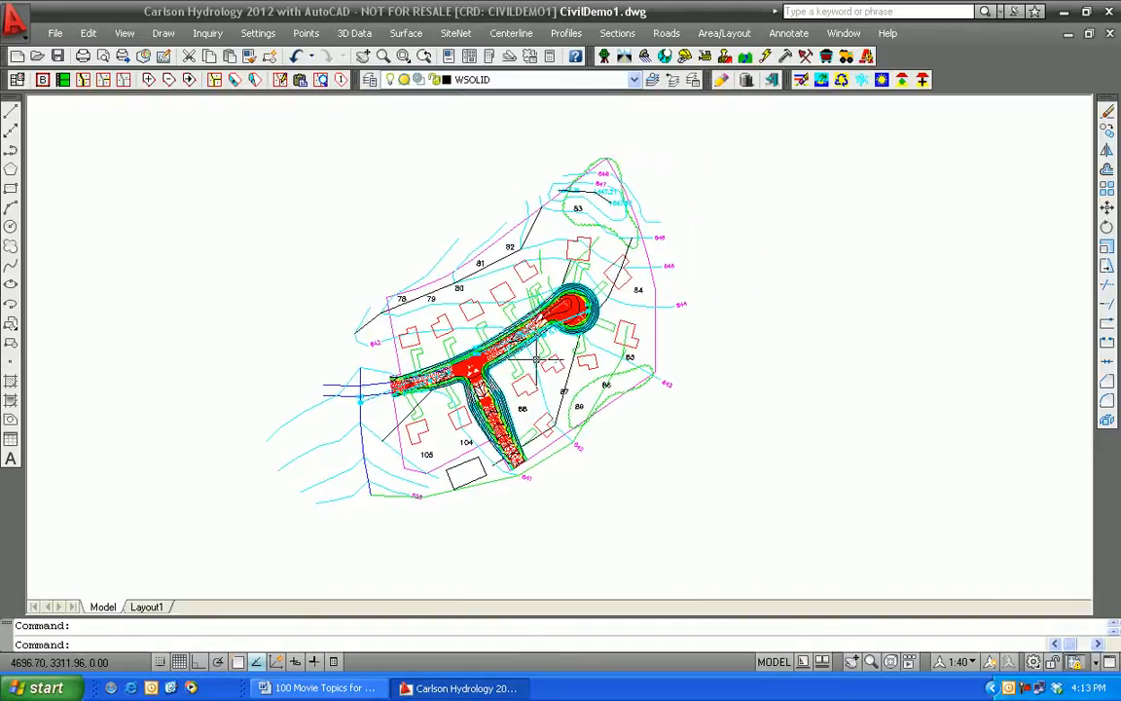
- Display the subdivision road network with its surrounding lots and contours in the 3D Viewer Window
scroll(534, 361, up, 2)
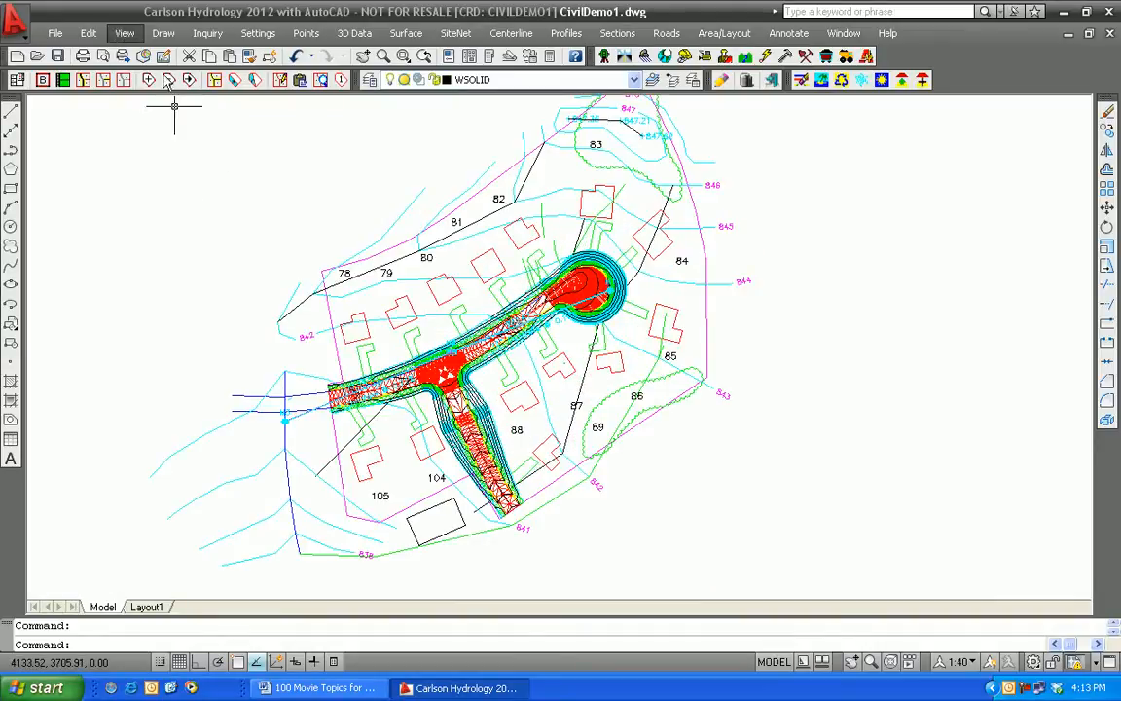
click(124, 33)
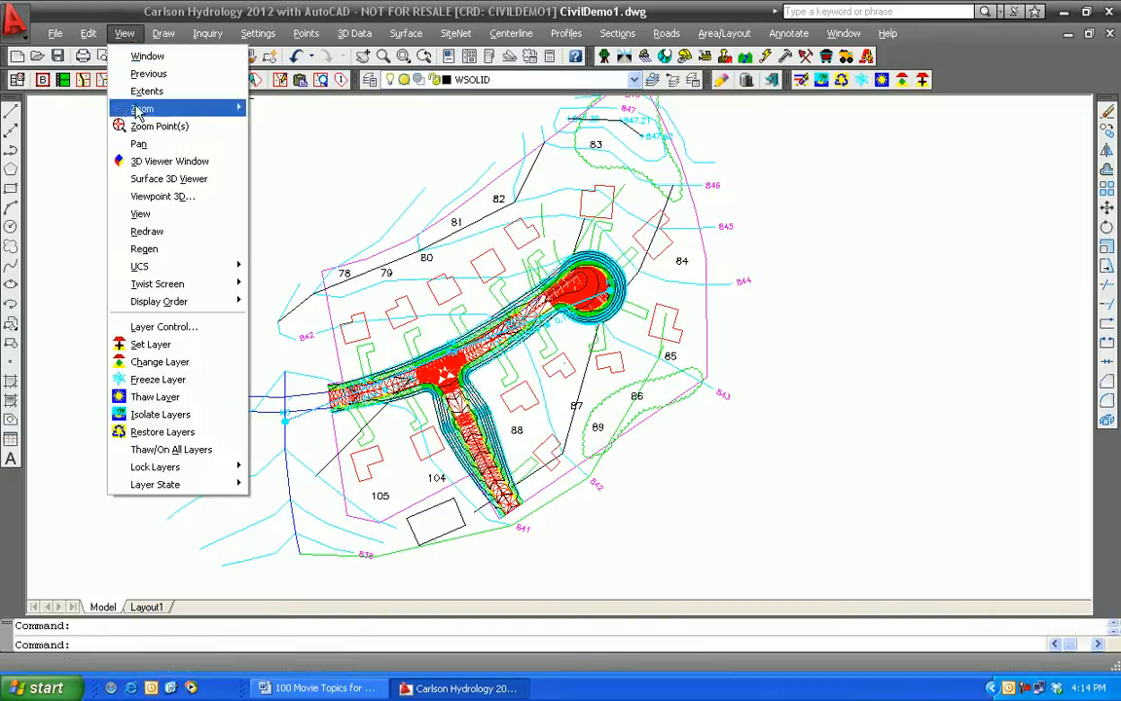
click(156, 162)
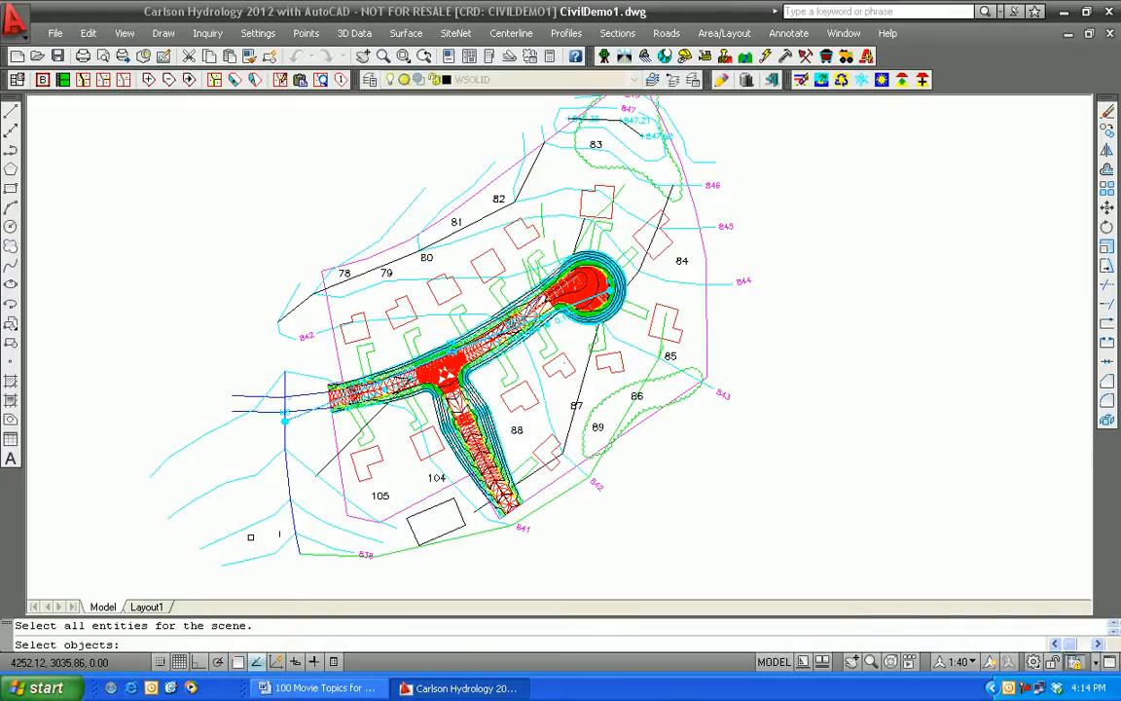
click(745, 542)
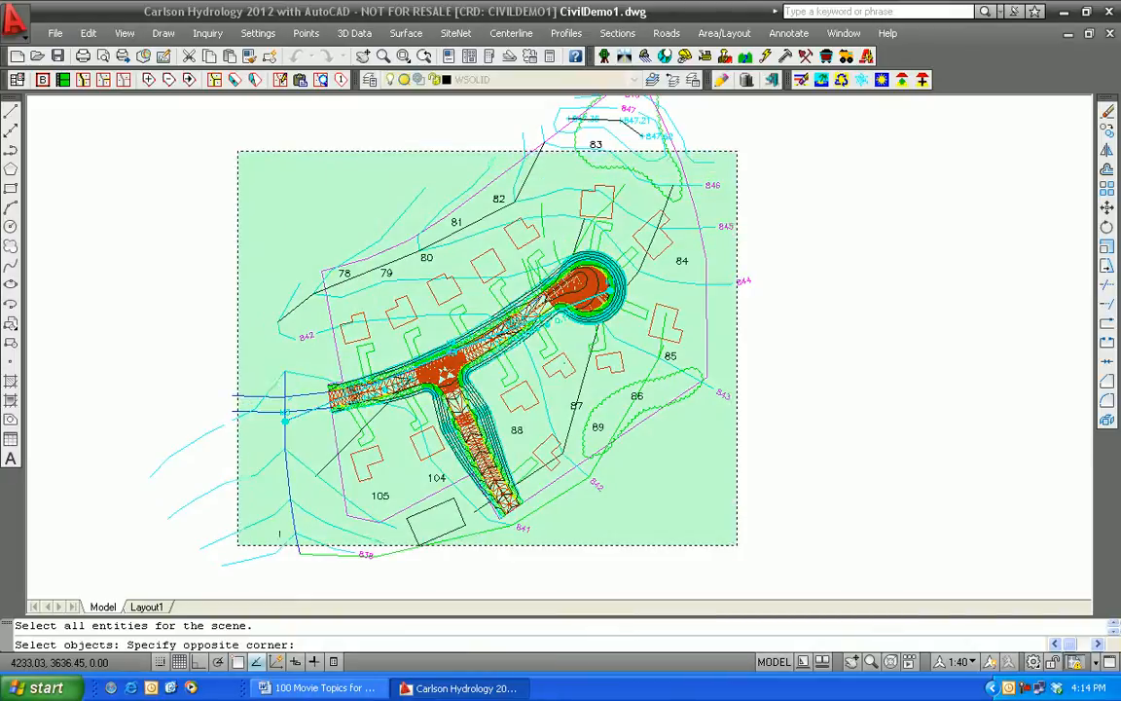
click(243, 155)
key(Return)
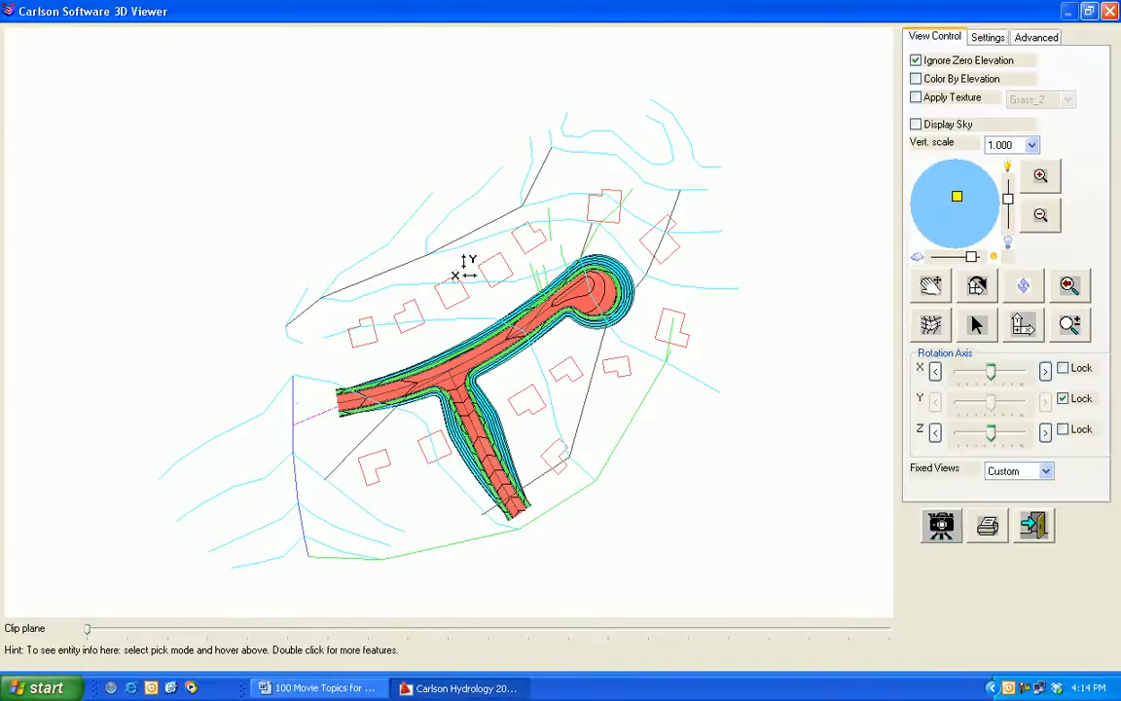
- Tilt the road model into perspective and set its vertical scale to 3.000
drag(465, 267, 574, 438)
click(1032, 145)
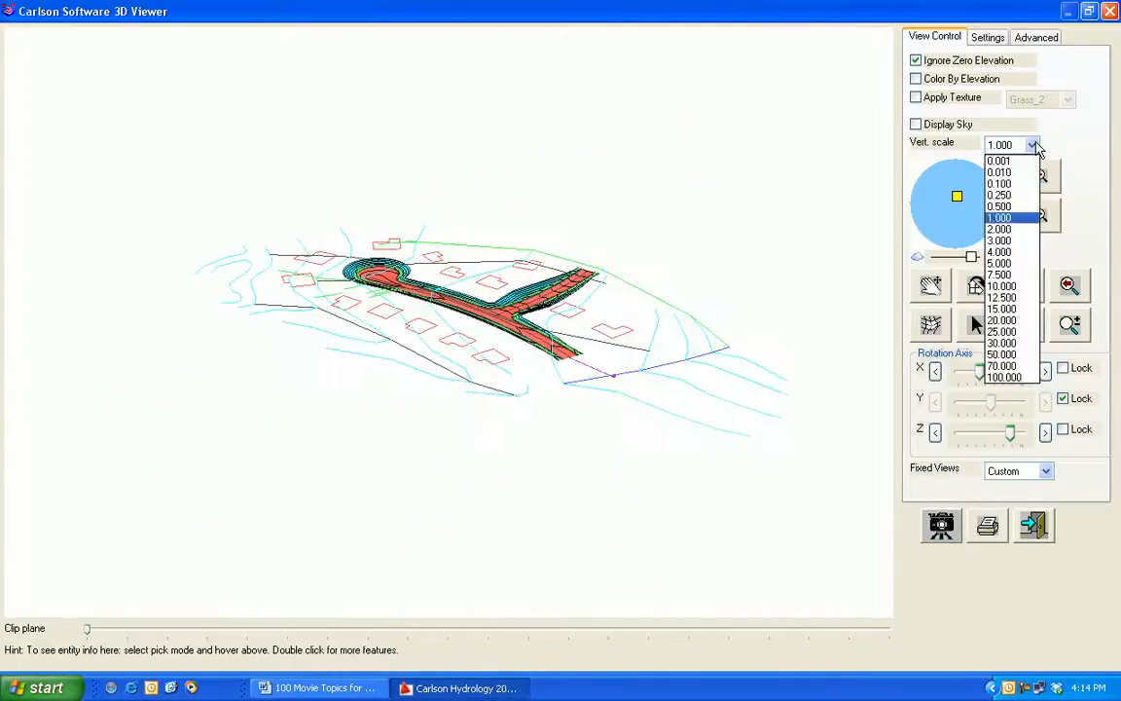
click(1000, 242)
drag(465, 336, 314, 418)
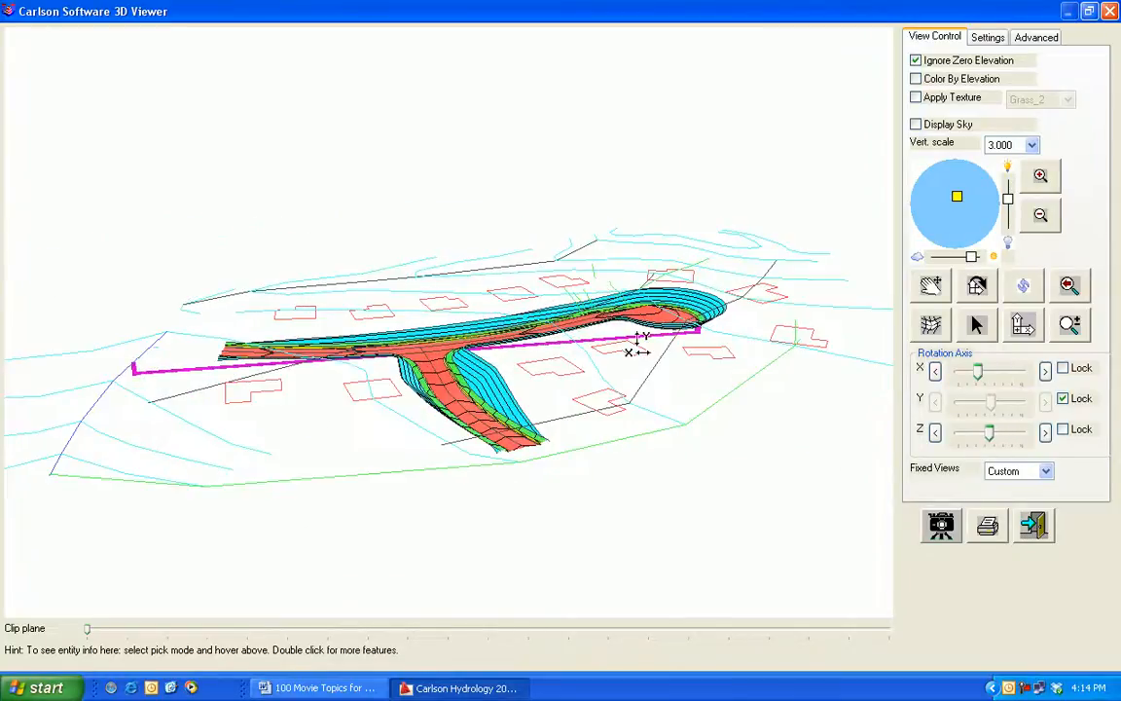
- Inspect the road intersection, side slopes and cul-de-sac up close in 3D and close the viewer
scroll(655, 347, up, 3)
drag(656, 350, 577, 307)
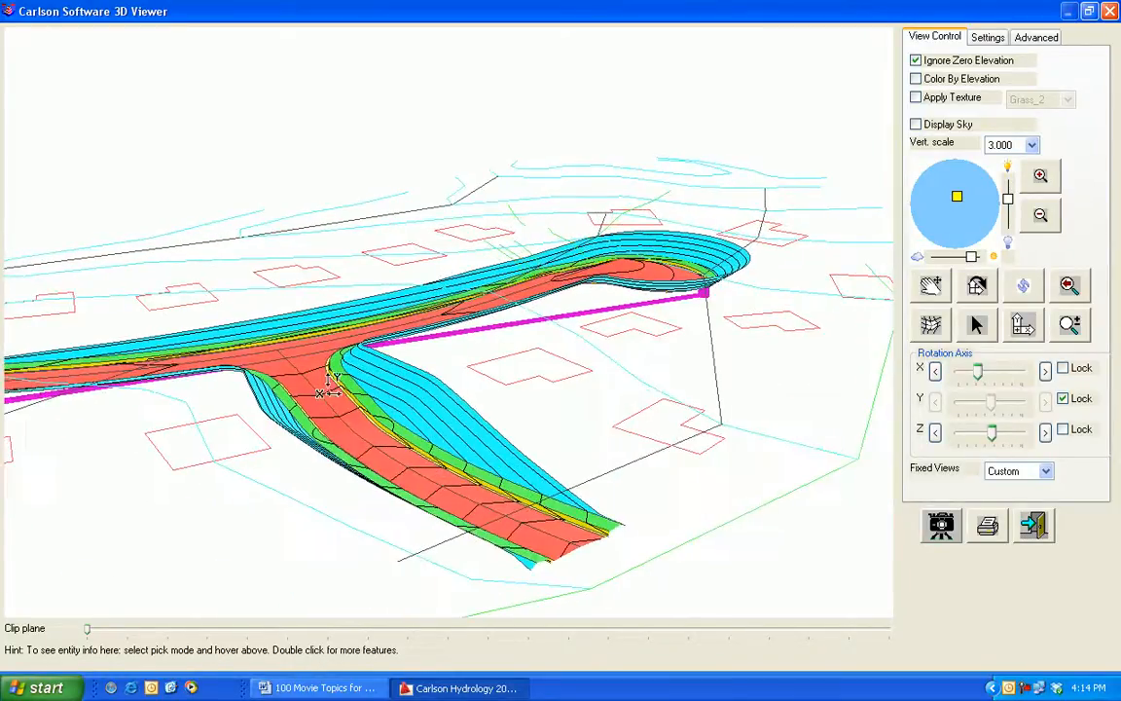
drag(246, 529, 447, 347)
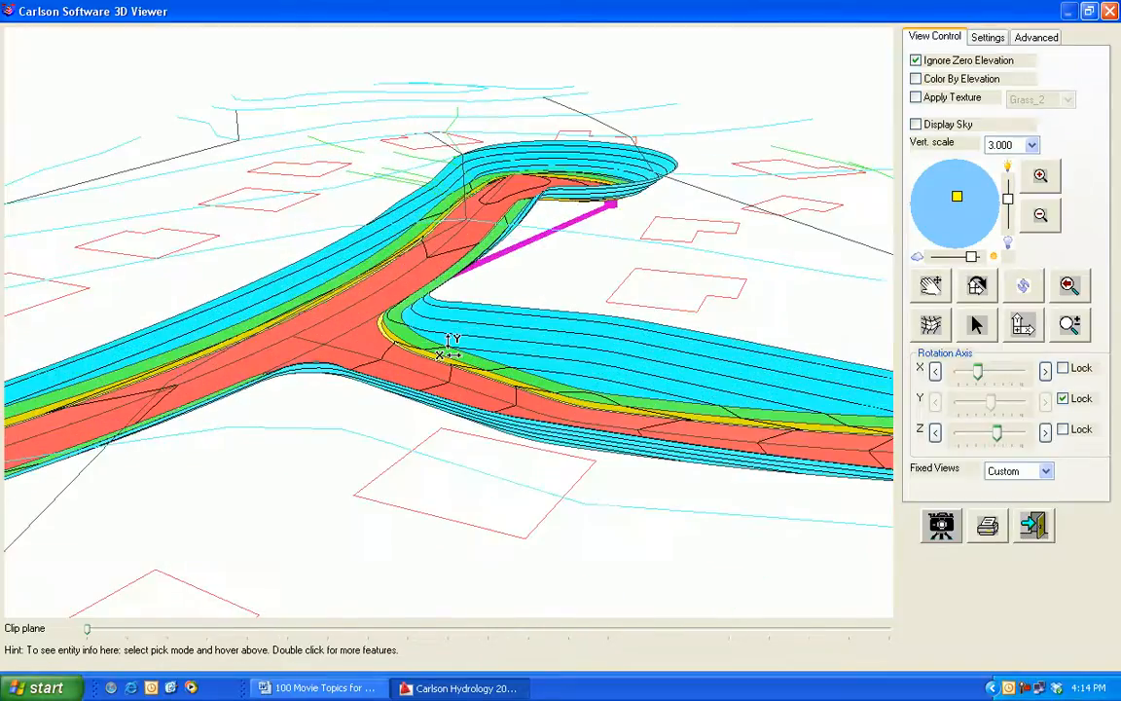
scroll(448, 347, up, 5)
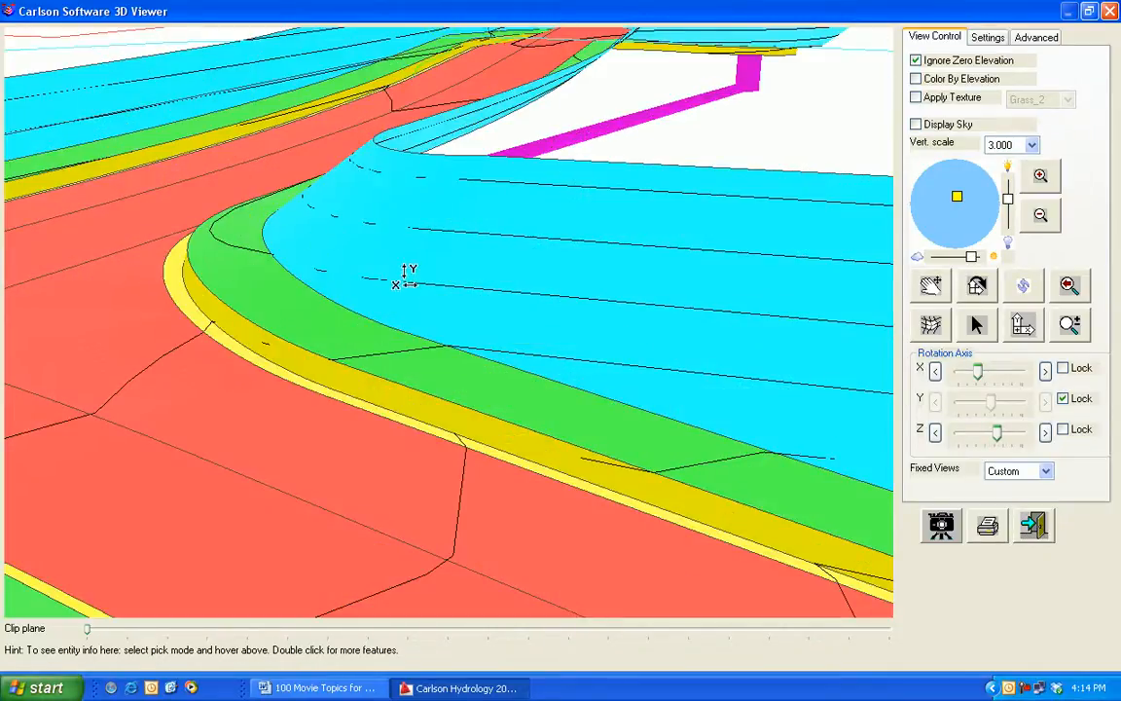
scroll(408, 275, down, 5)
drag(508, 220, 507, 131)
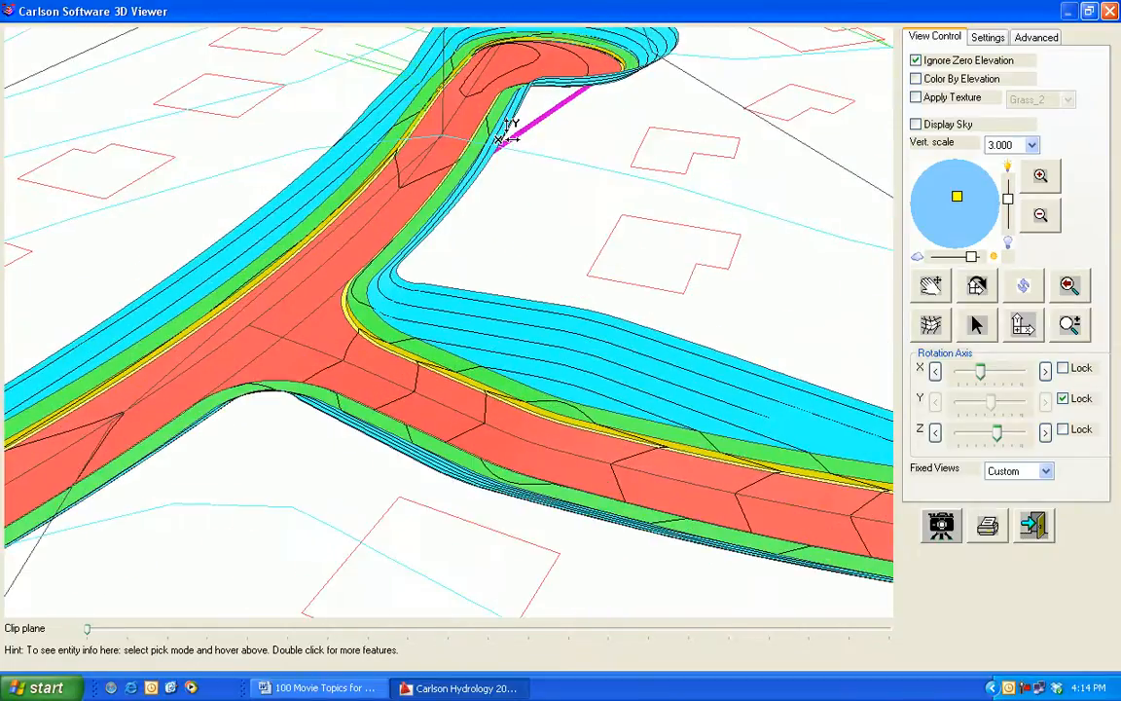
drag(583, 118, 609, 325)
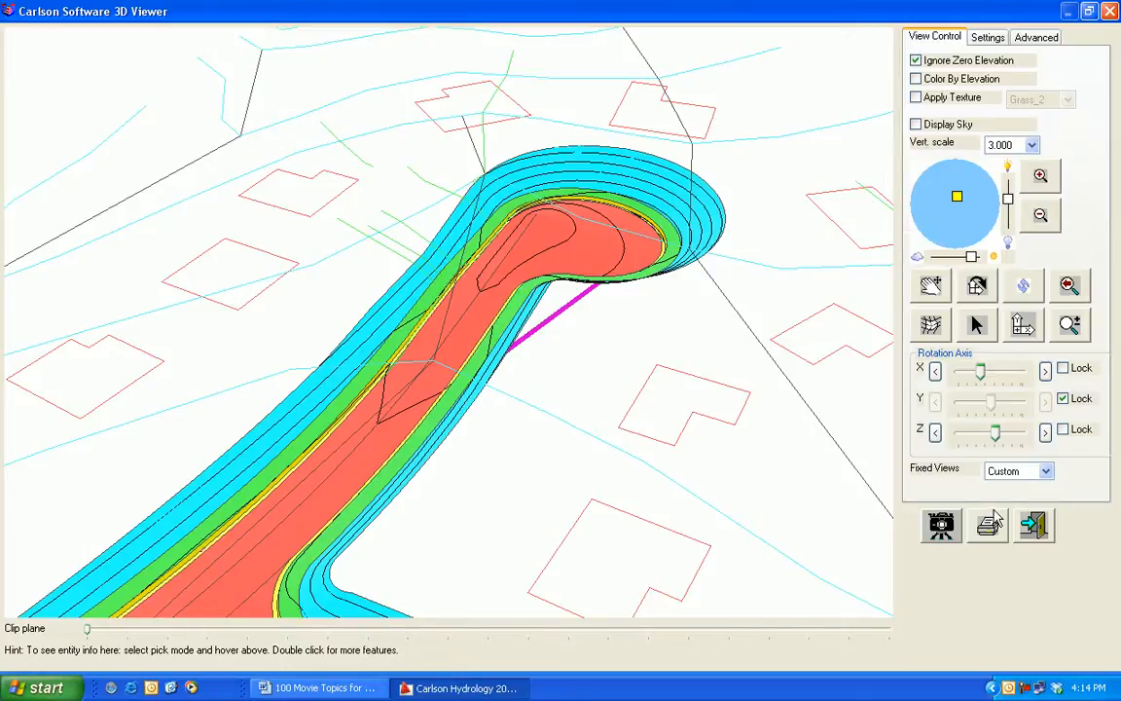
click(1034, 526)
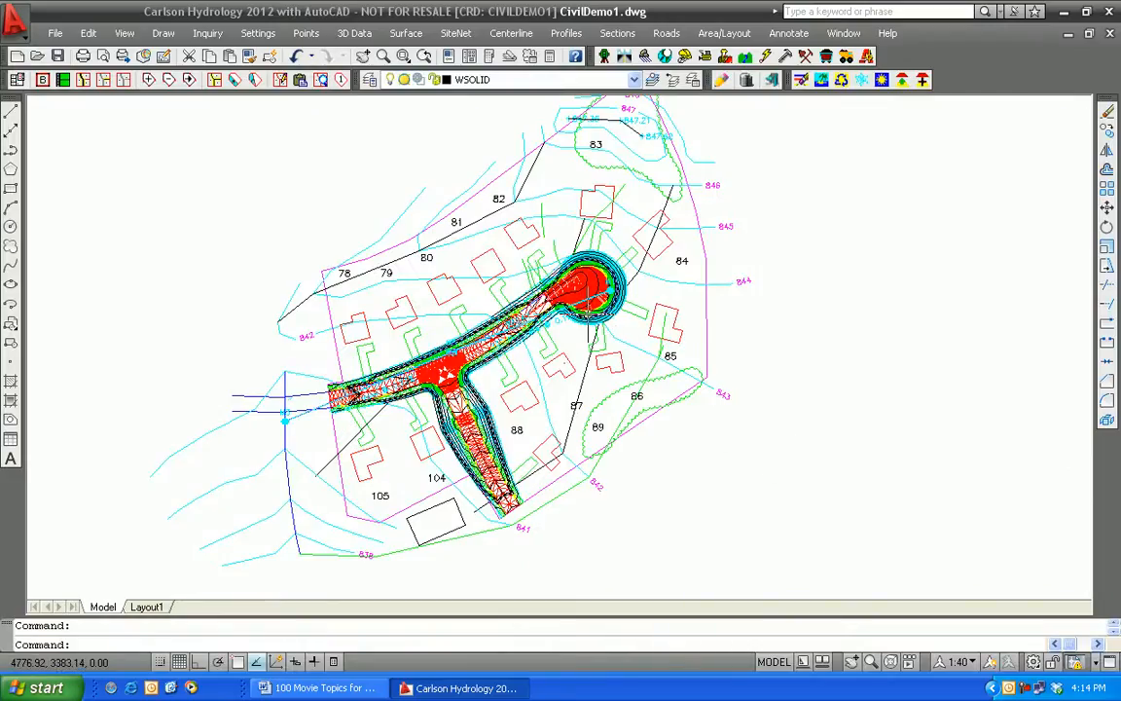
- Open the sewer structure at the road intersection for editing and move through the network to structure M1 at the cul-de-sac
scroll(587, 314, up, 2)
mouse_move(584, 293)
middle_down()
mouse_move(568, 441)
mouse_move(567, 417)
middle_up()
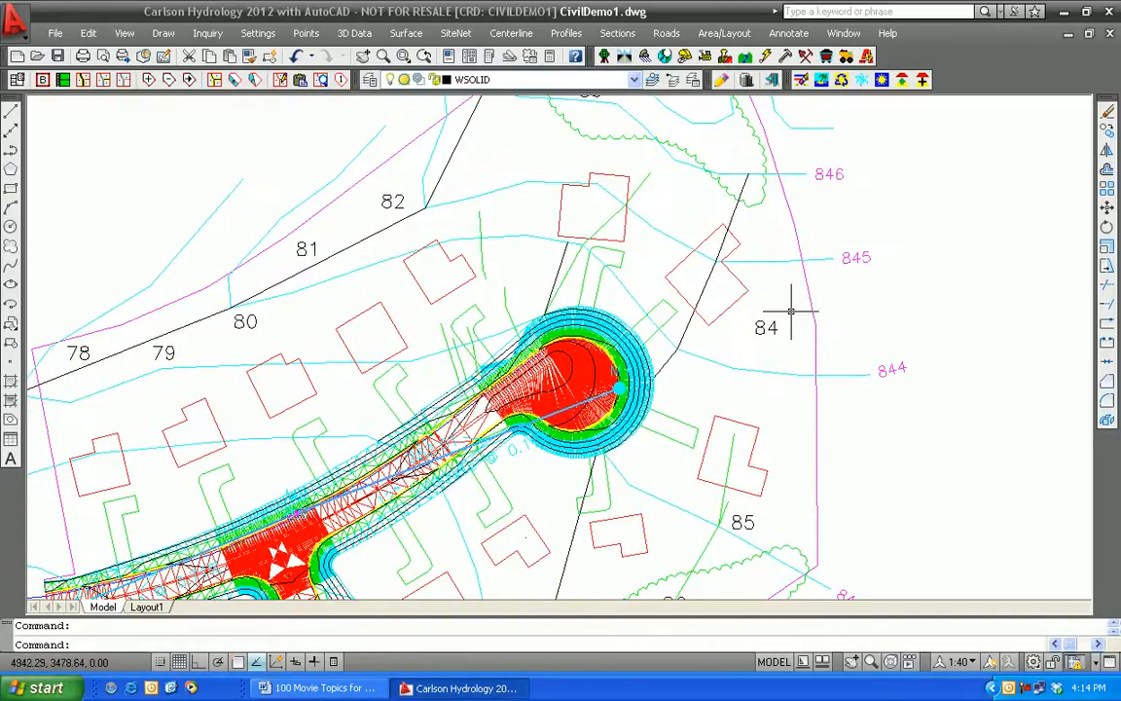
scroll(297, 466, up, 3)
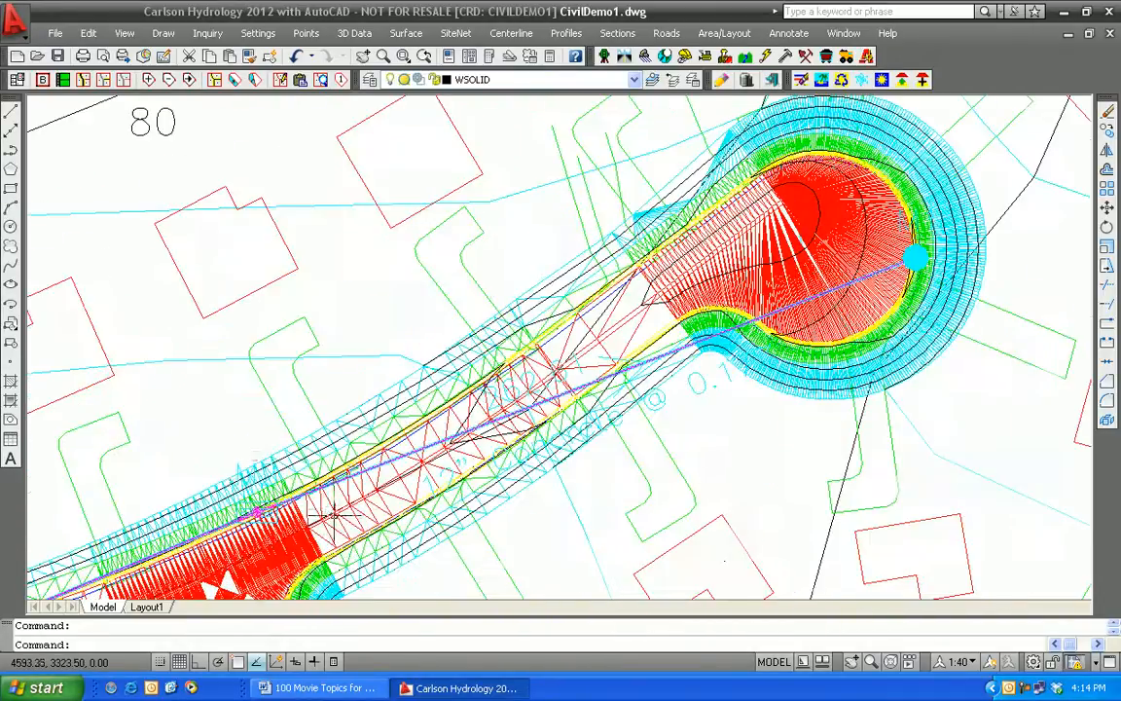
double_click(236, 465)
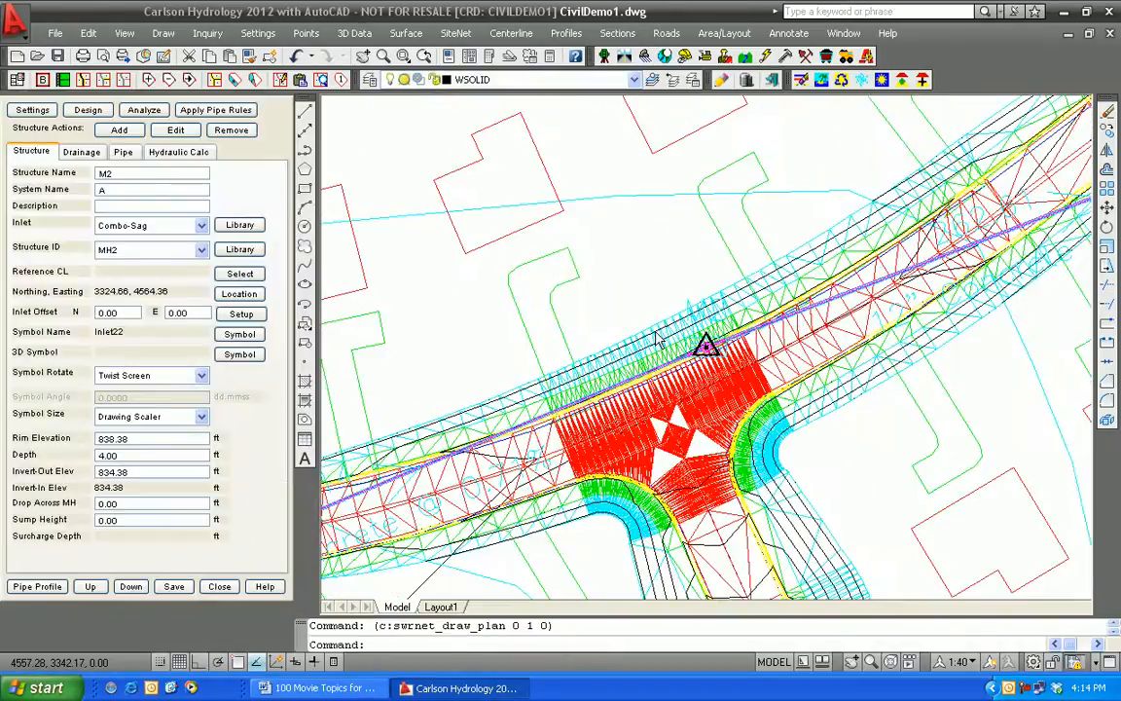
click(91, 587)
click(130, 587)
click(130, 587)
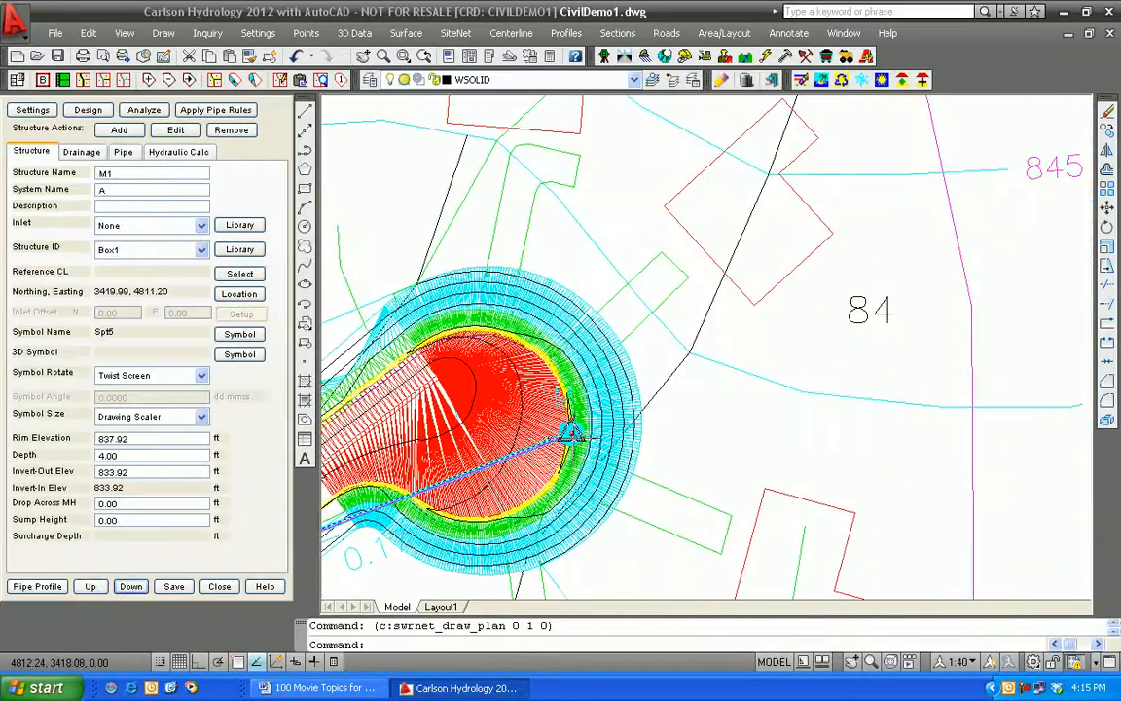
- Calculate structure M1's drainage area and associated drainage data
click(79, 156)
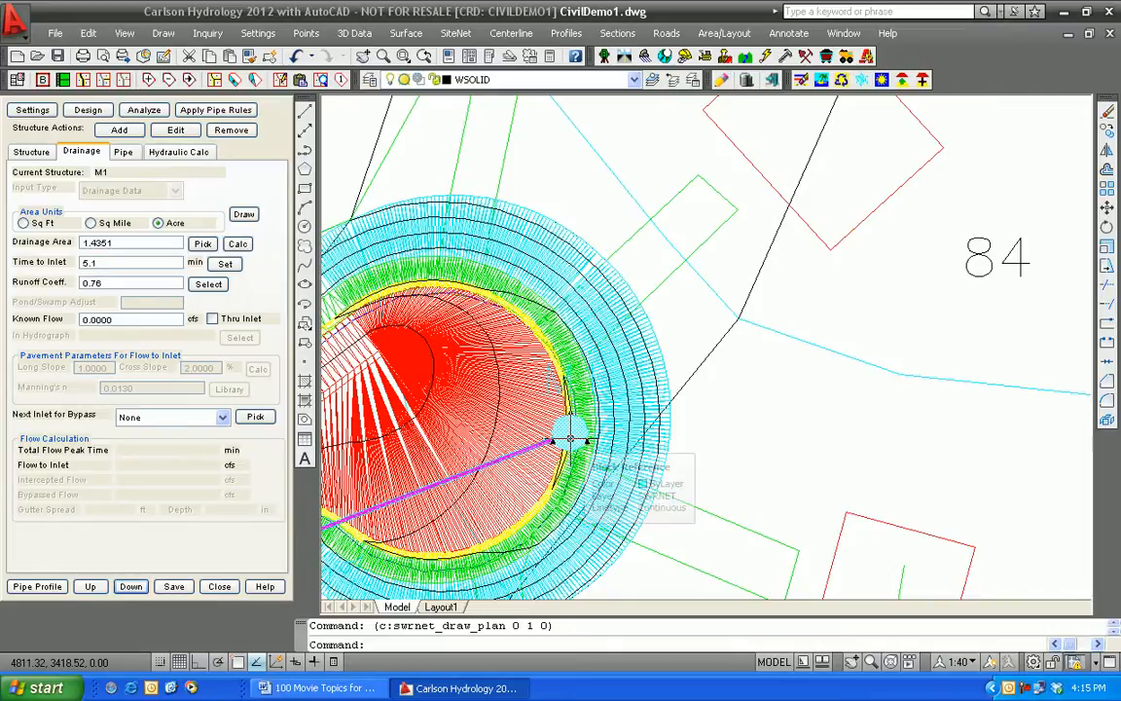
scroll(569, 439, down, 4)
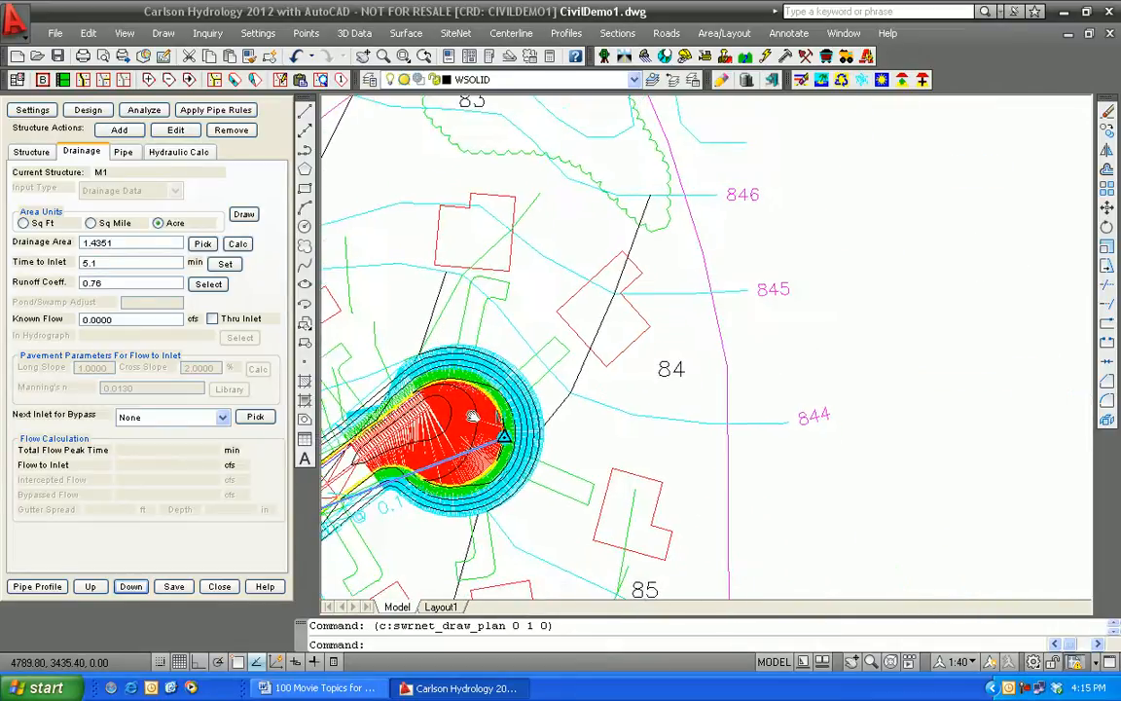
click(238, 244)
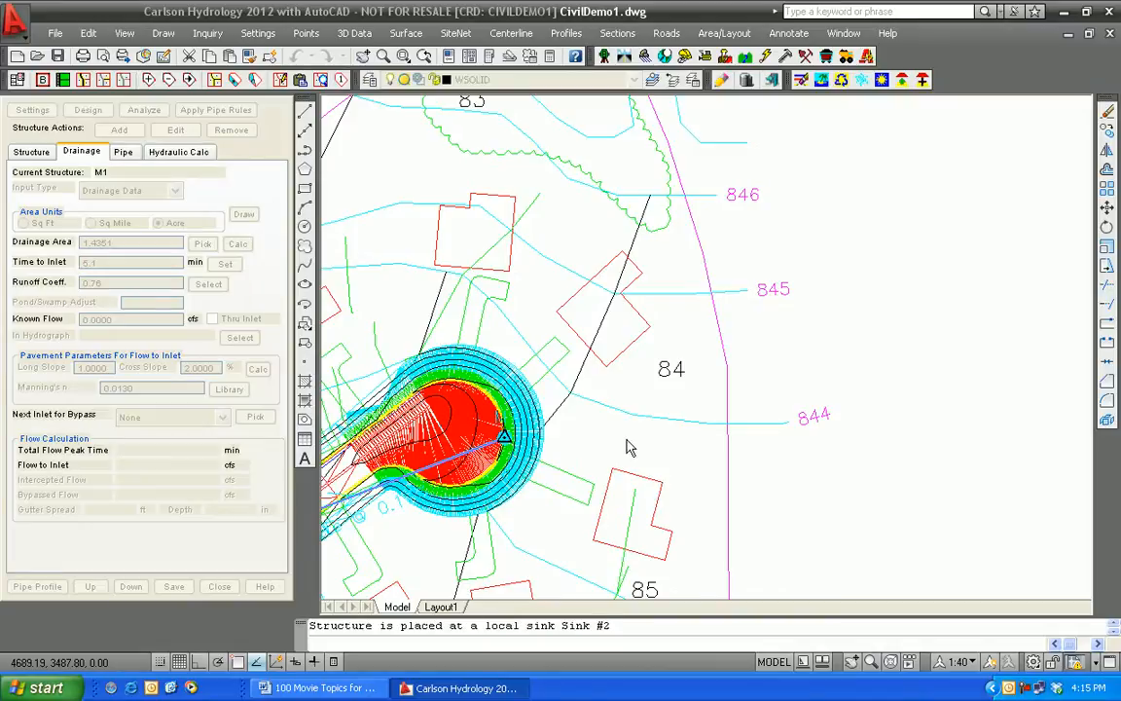
mouse_move(608, 443)
middle_down()
mouse_move(683, 434)
mouse_move(675, 381)
middle_up()
scroll(675, 427, down, 2)
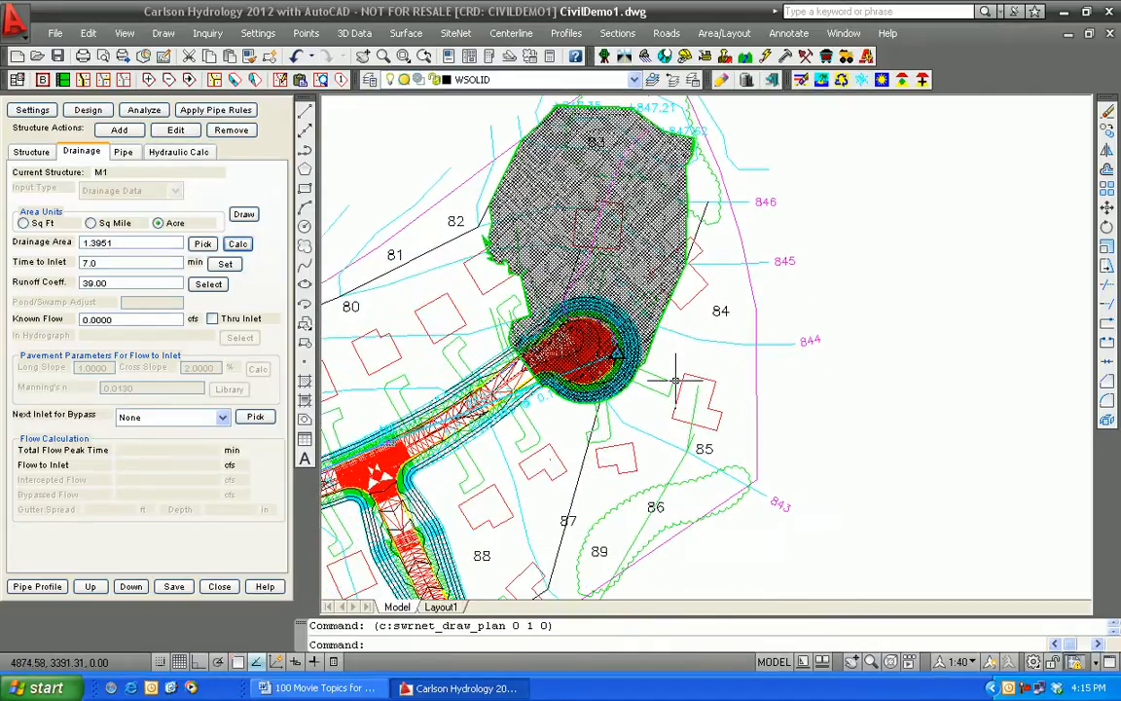
- Inspect the lots around the hatched watershed at the cul-de-sac, then close the sewer network editor and save the changes
scroll(676, 380, up, 2)
middle_drag(658, 453, 680, 261)
mouse_move(647, 459)
middle_down()
mouse_move(733, 266)
mouse_move(657, 430)
mouse_move(531, 589)
middle_up()
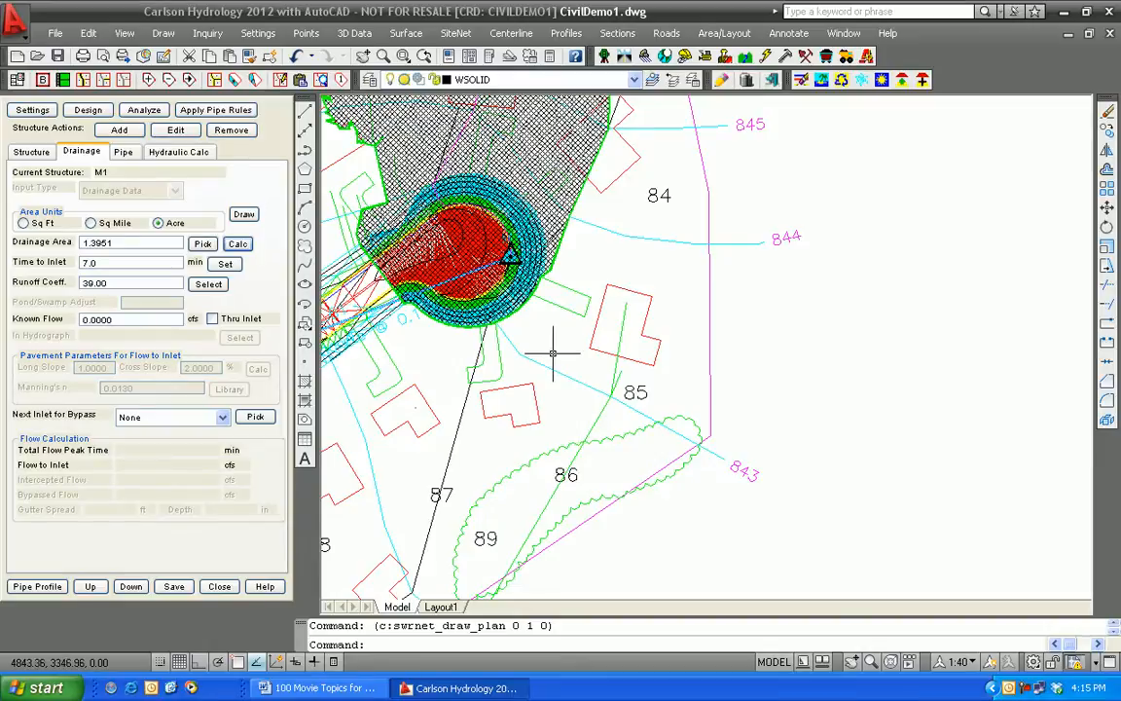
scroll(553, 354, down, 2)
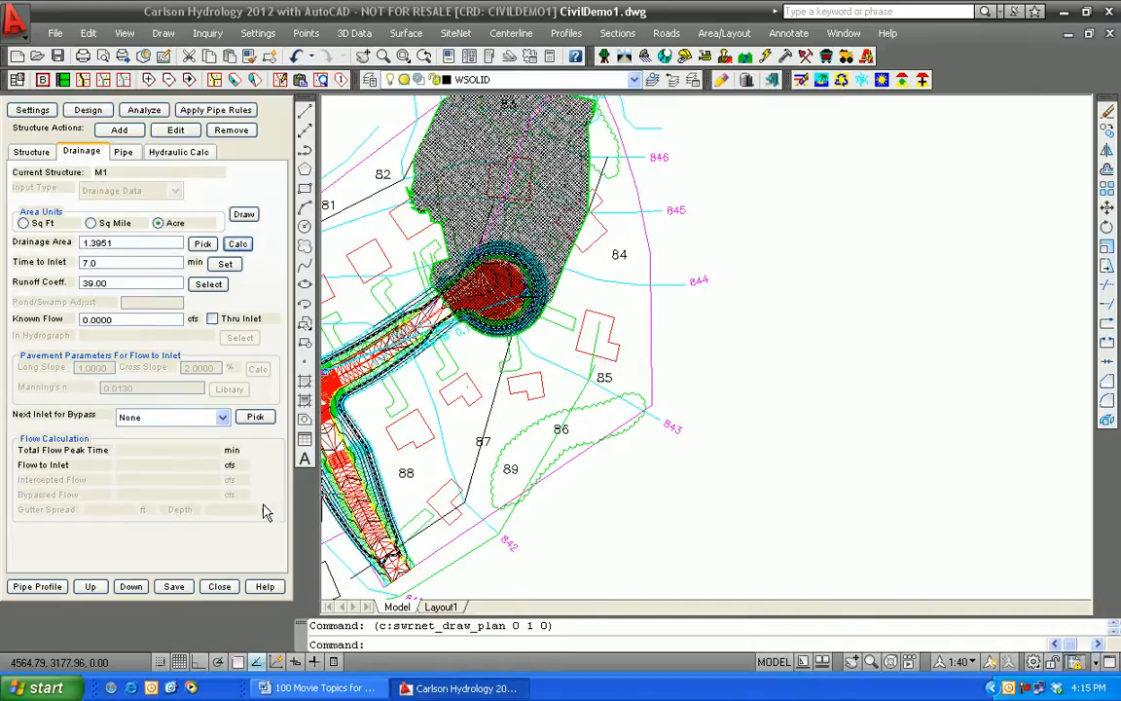
click(220, 589)
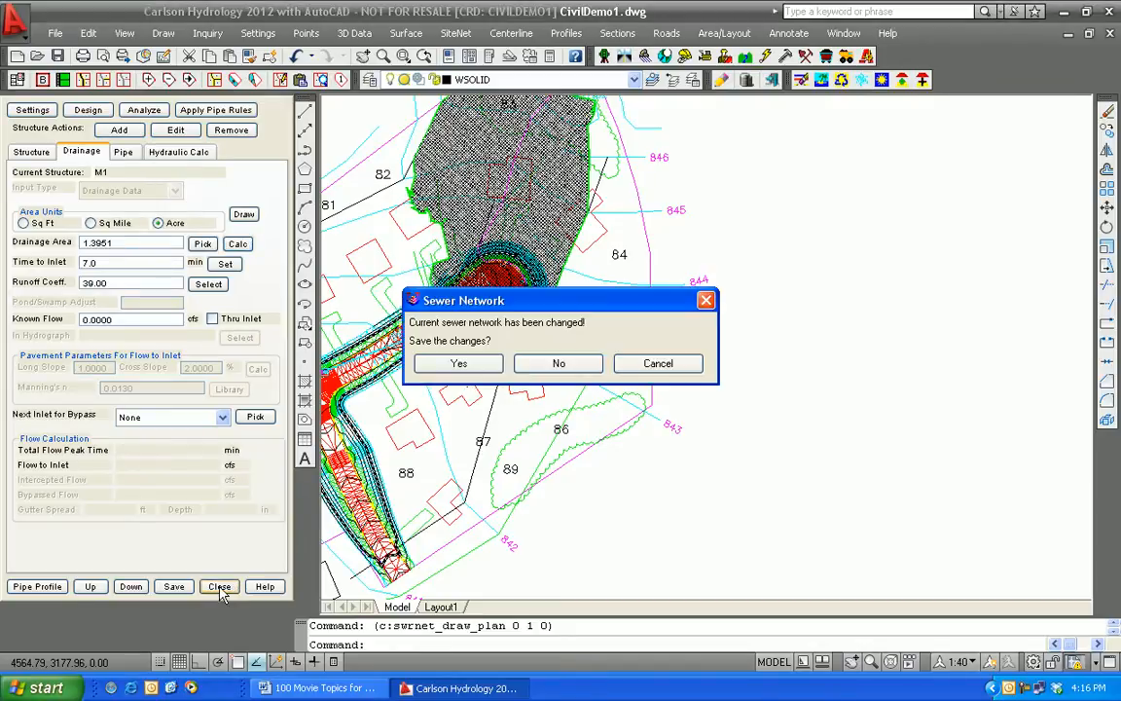
click(458, 363)
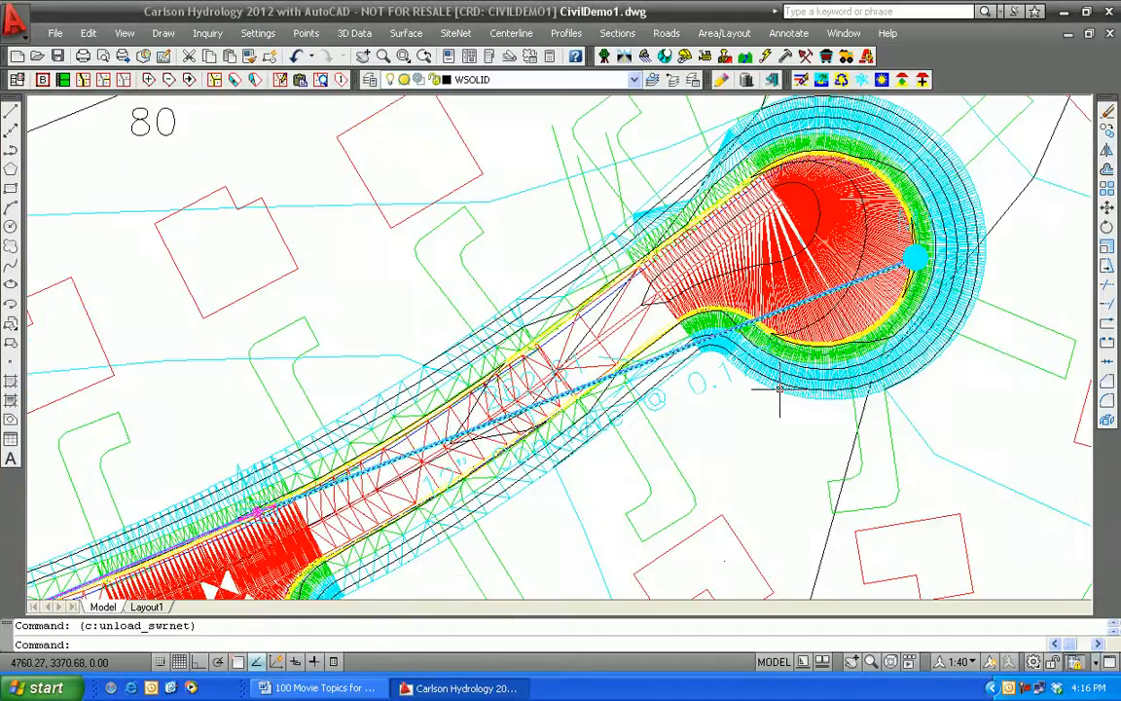
- Set up a 3D polyline on layer Swale that takes its elevations from the surface model CivilHydro.tin
scroll(581, 458, up, 2)
scroll(623, 483, down, 3)
middle_drag(622, 483, 575, 414)
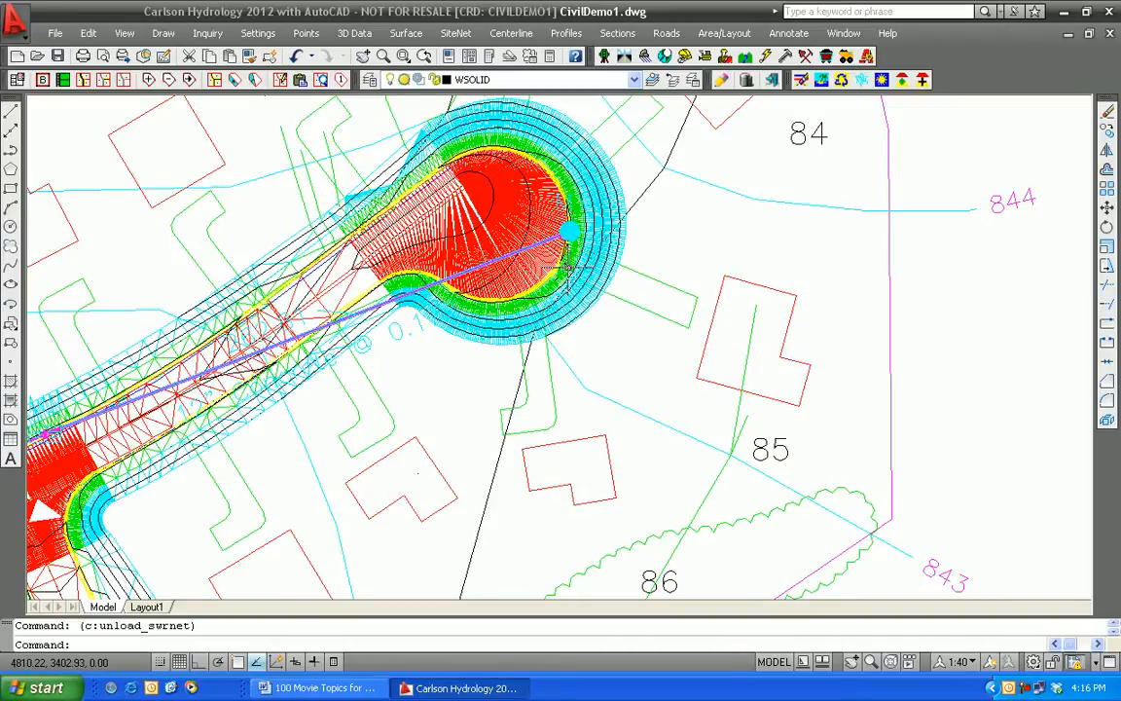
click(163, 33)
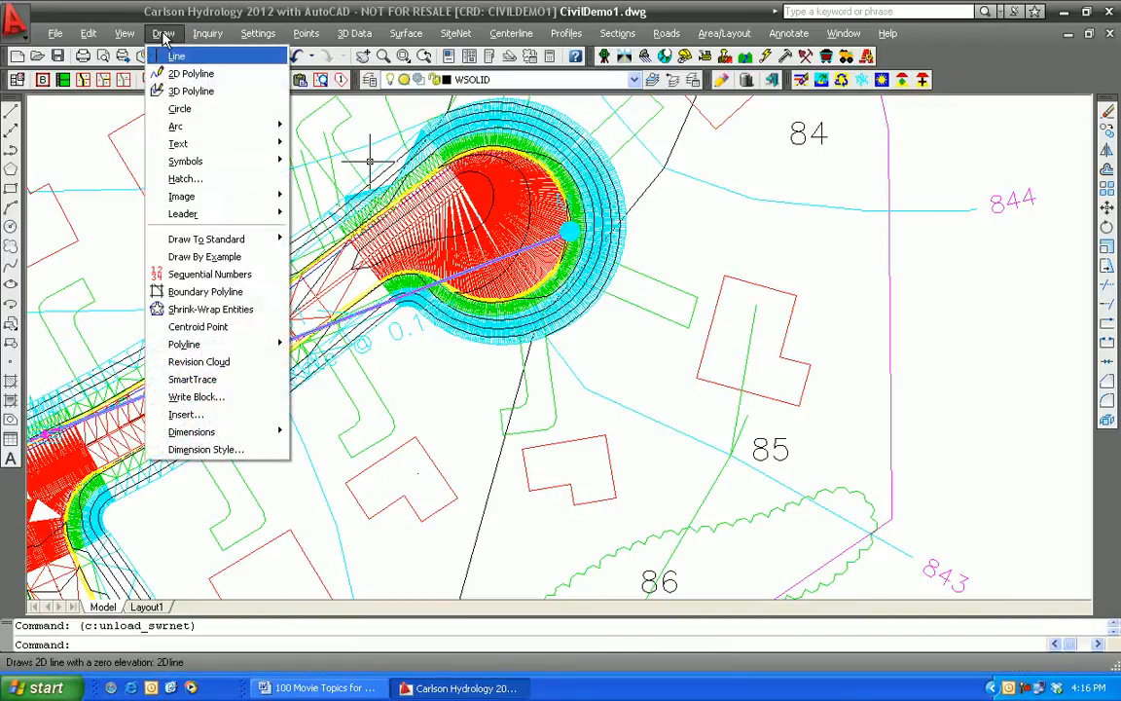
click(187, 92)
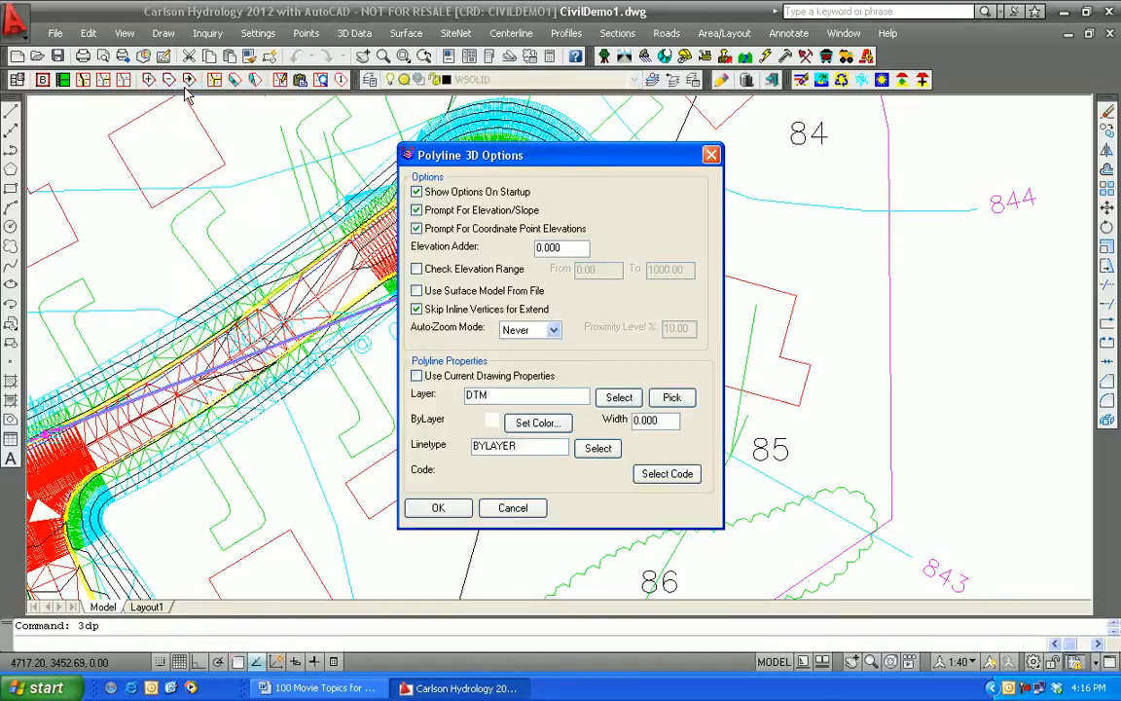
click(417, 292)
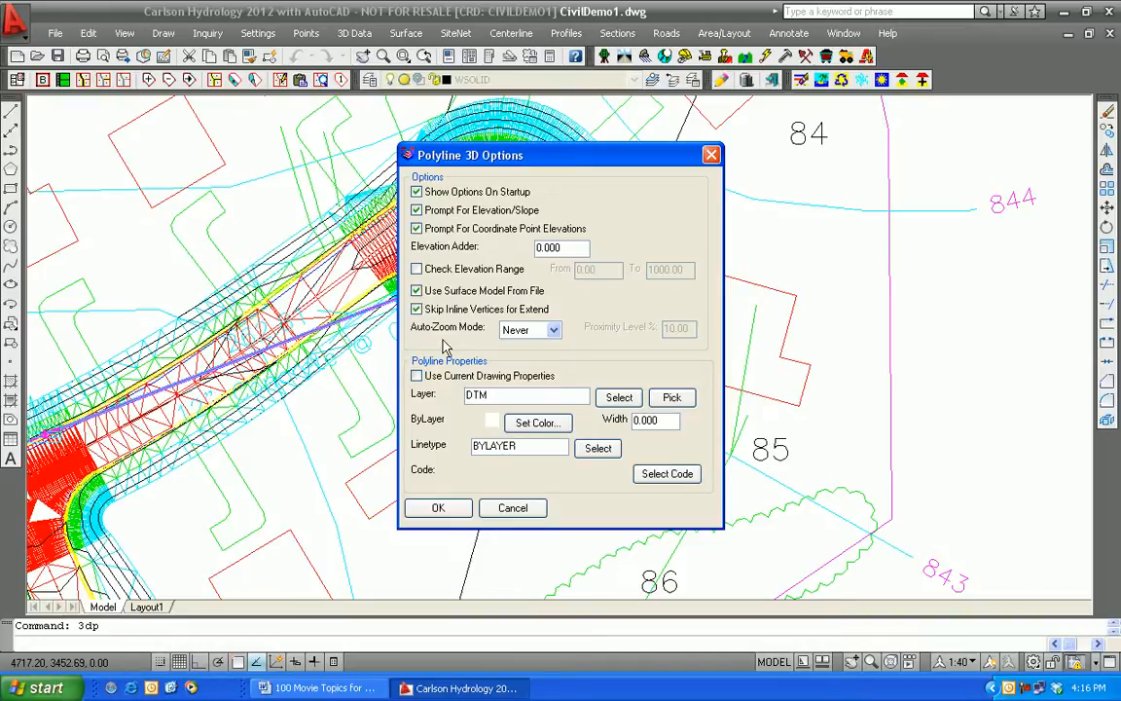
text(Swale)
click(438, 507)
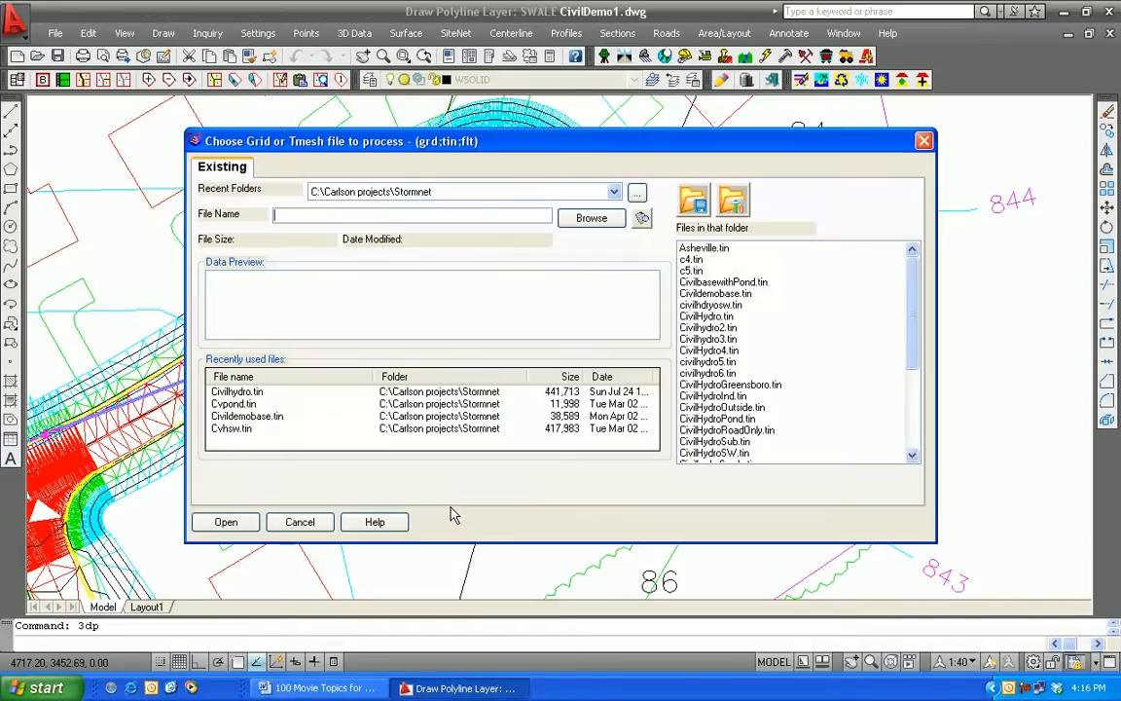
click(225, 393)
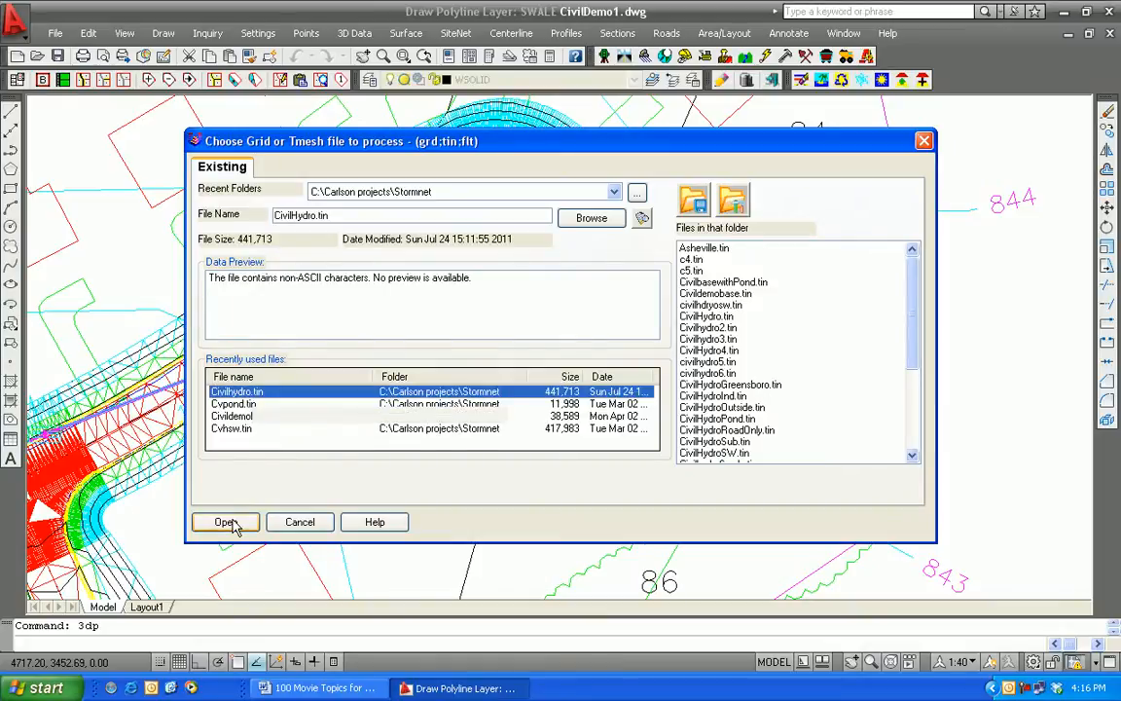
click(226, 521)
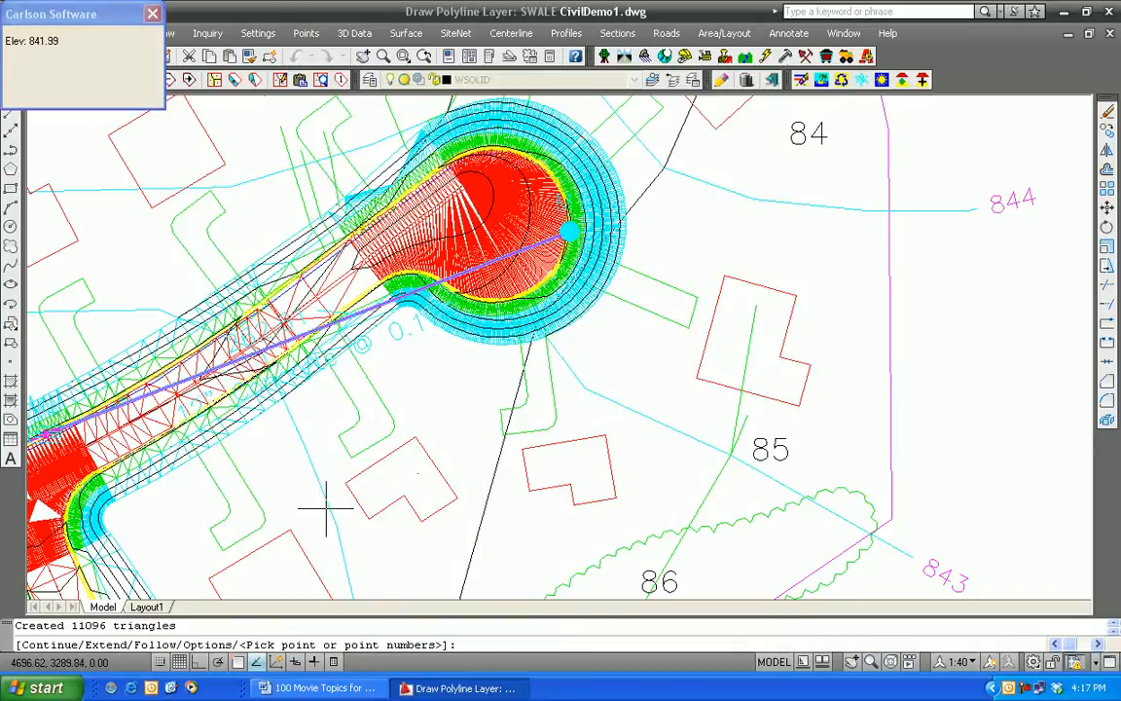
- Draw the swale line from elevation 842.88 between lots 85 and 86 to the cul-de-sac edge, about 136 ft long at -3% slope
mouse_move(112, 27)
mouse_down()
mouse_move(173, 183)
mouse_move(422, 388)
mouse_up()
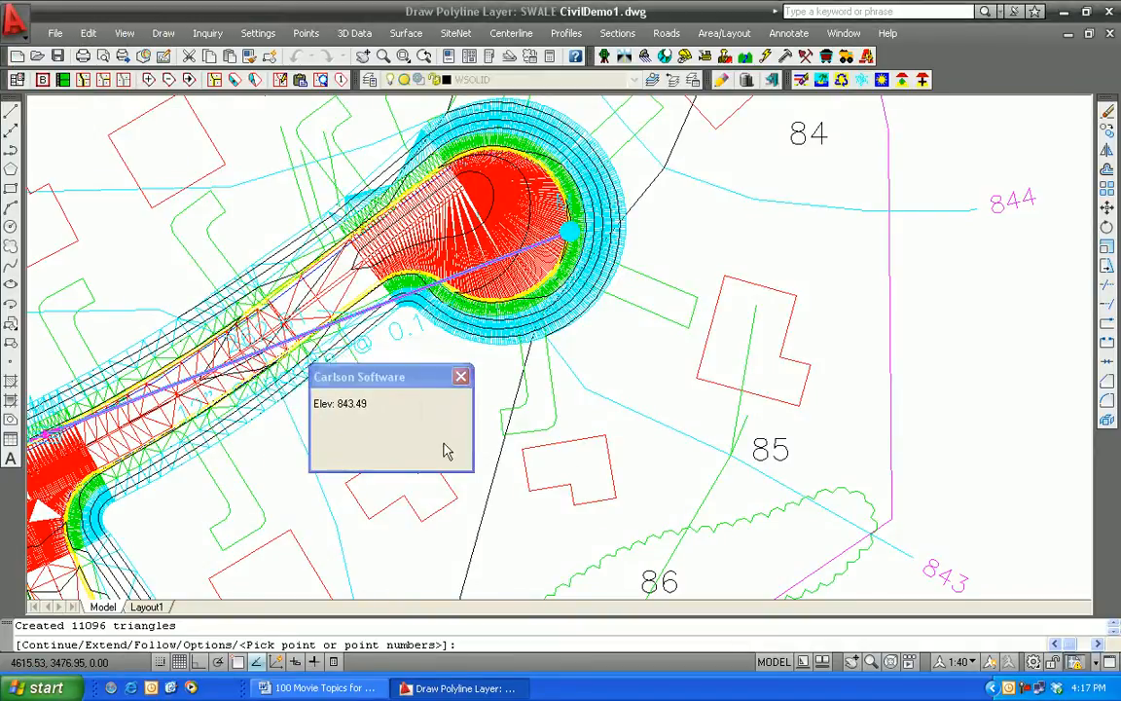
click(736, 505)
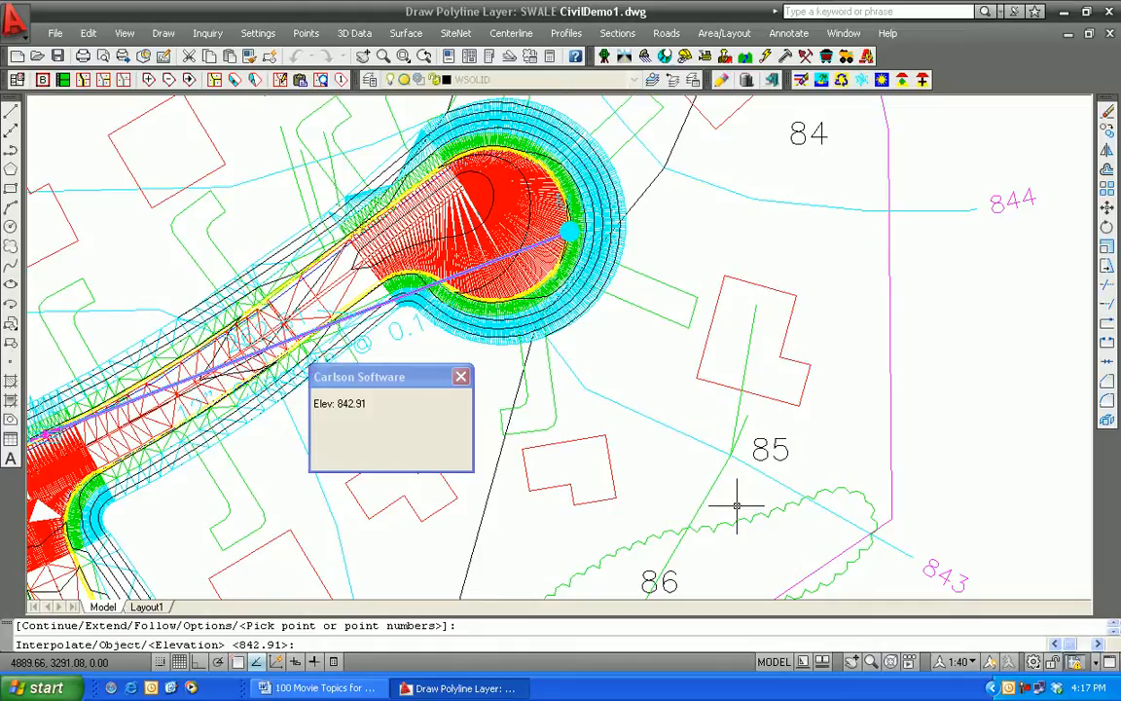
text(842.88)
key(Return)
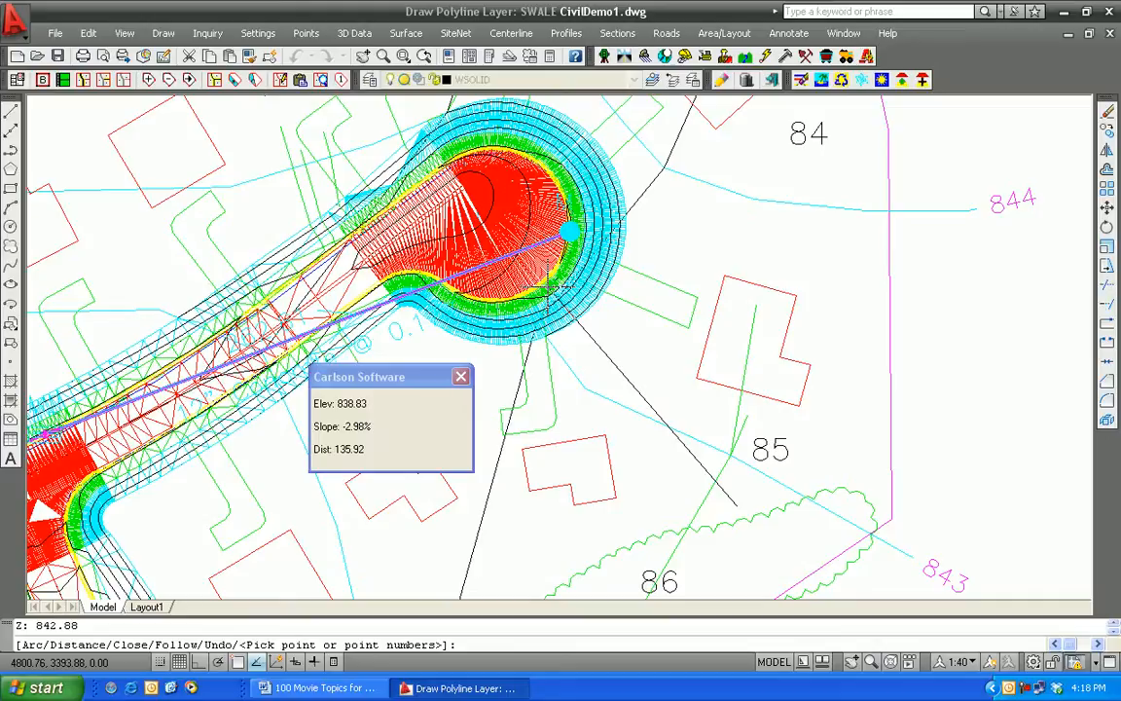
click(549, 285)
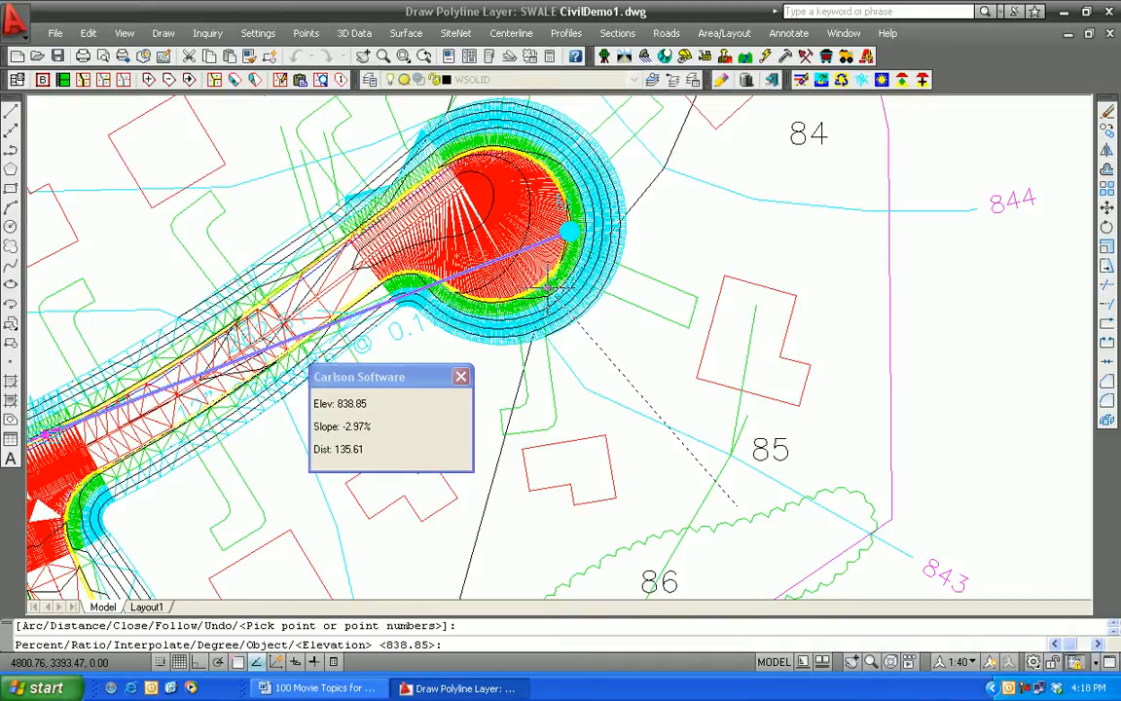
text(p)
key(Return)
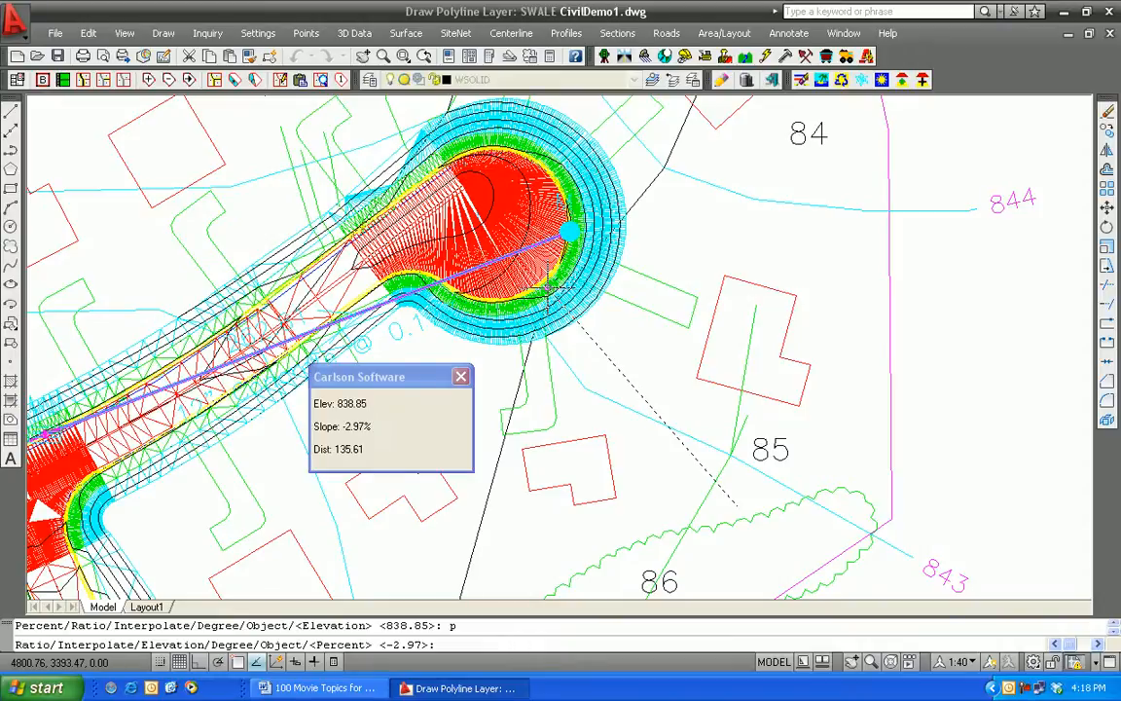
text(-3)
key(Return)
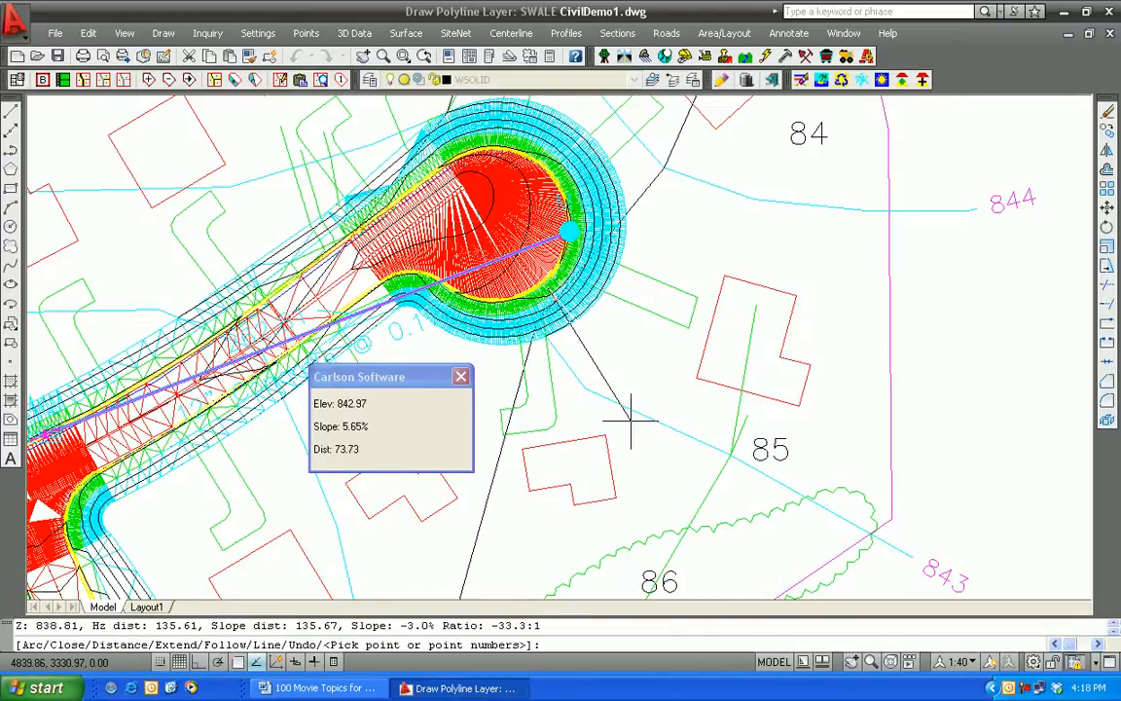
key(Return)
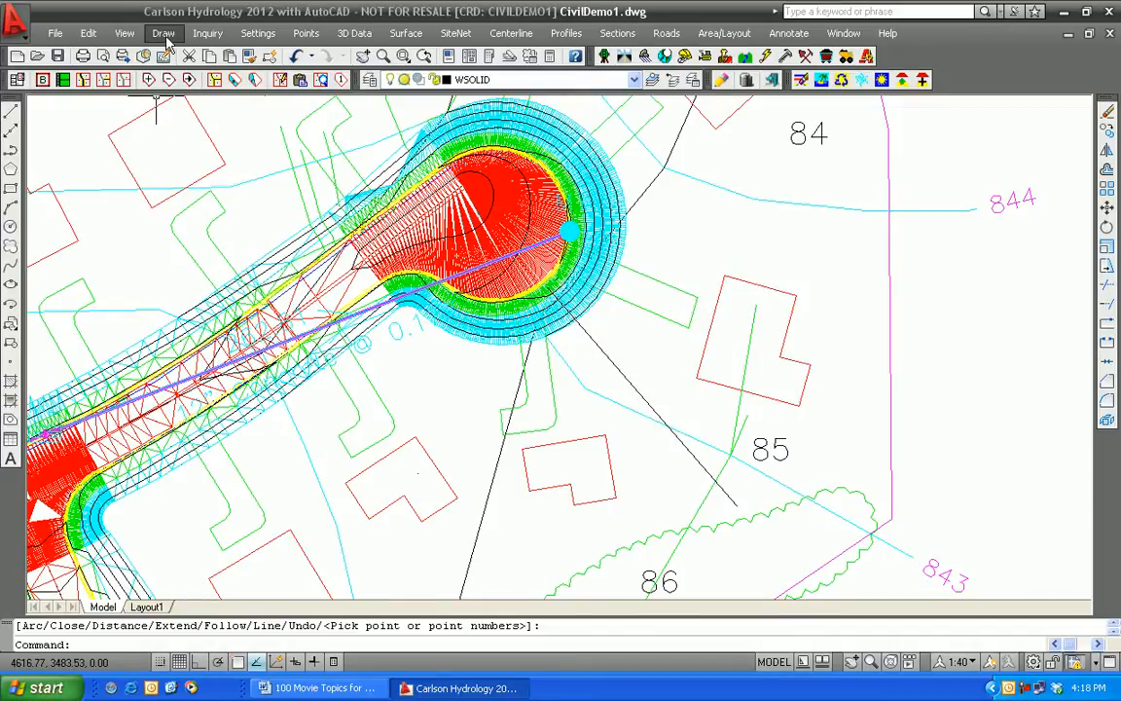
click(88, 33)
mouse_move(136, 484)
click(286, 486)
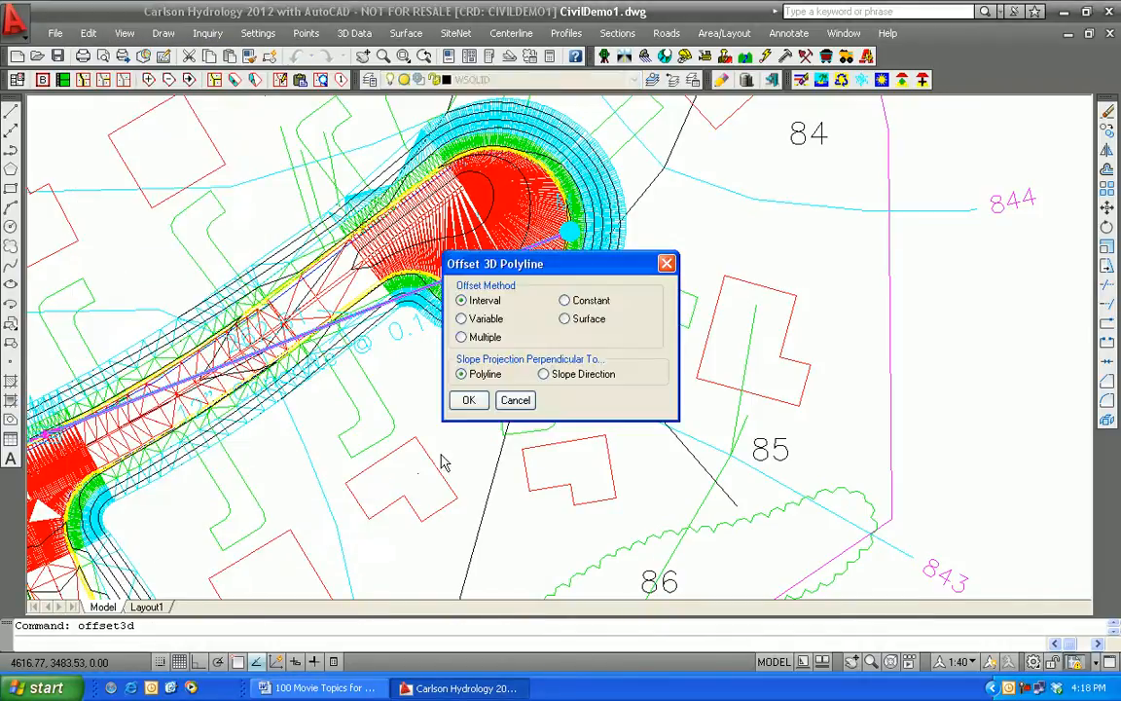
click(468, 402)
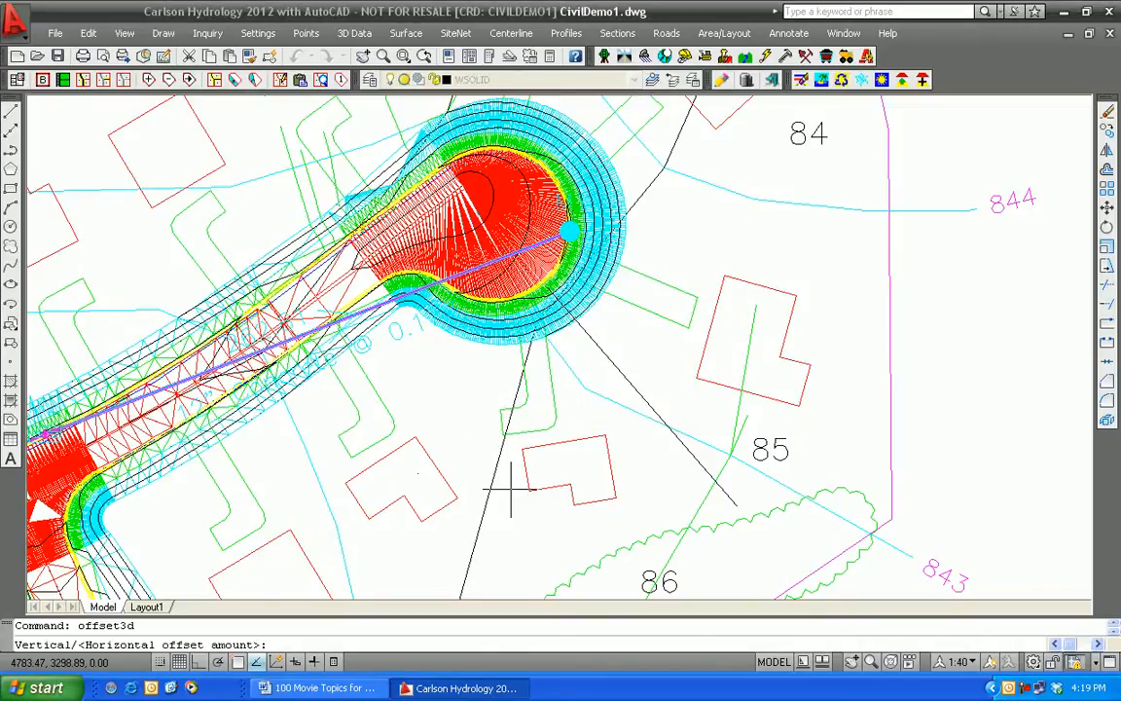
key(Escape)
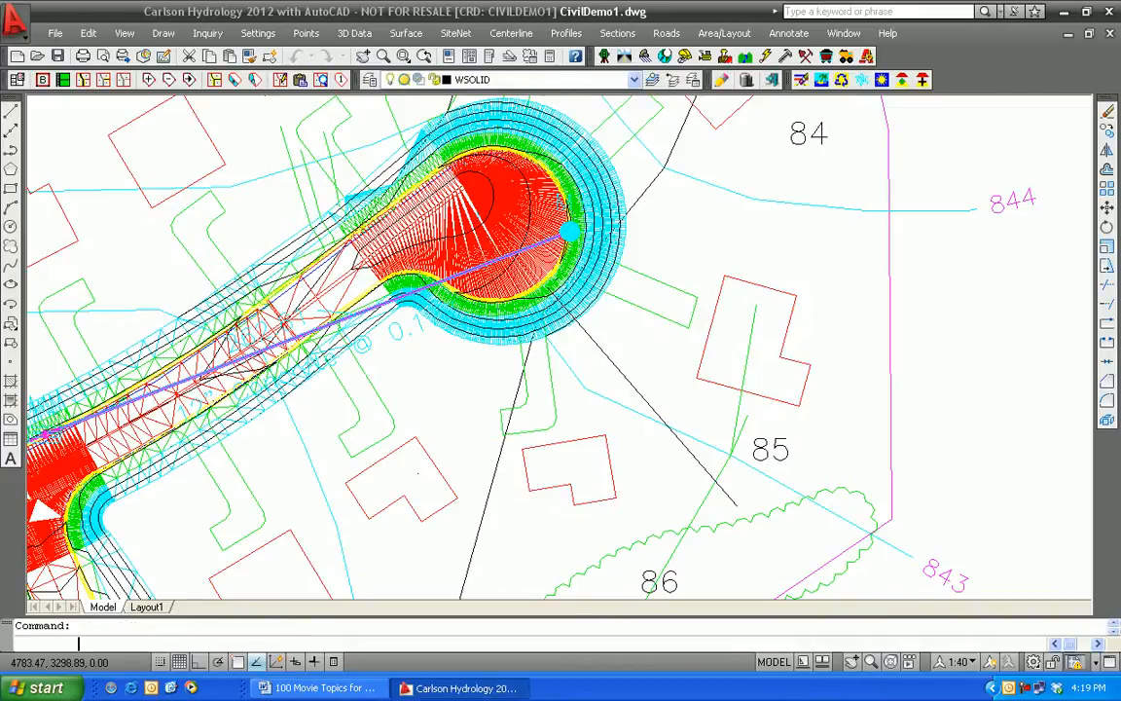
- Offset the 3D swale line 6 ft horizontally and 0 vertically on its southwest side using the Interval method
key(Return)
key(Return)
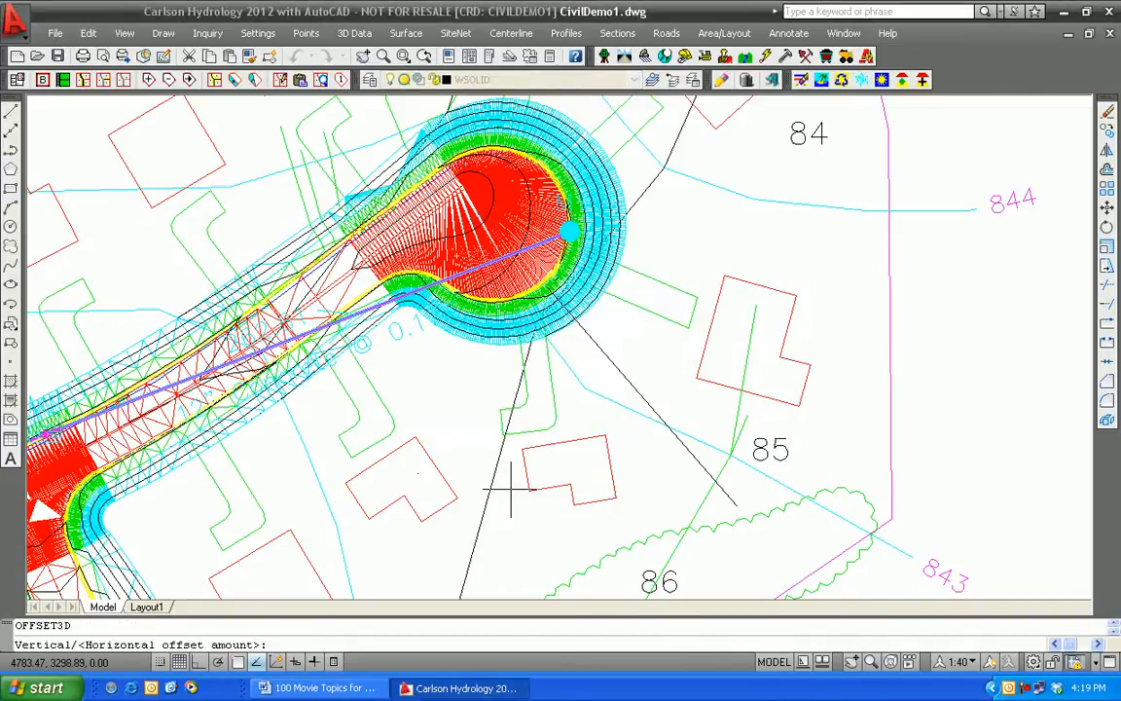
text(6)
key(Return)
text(0)
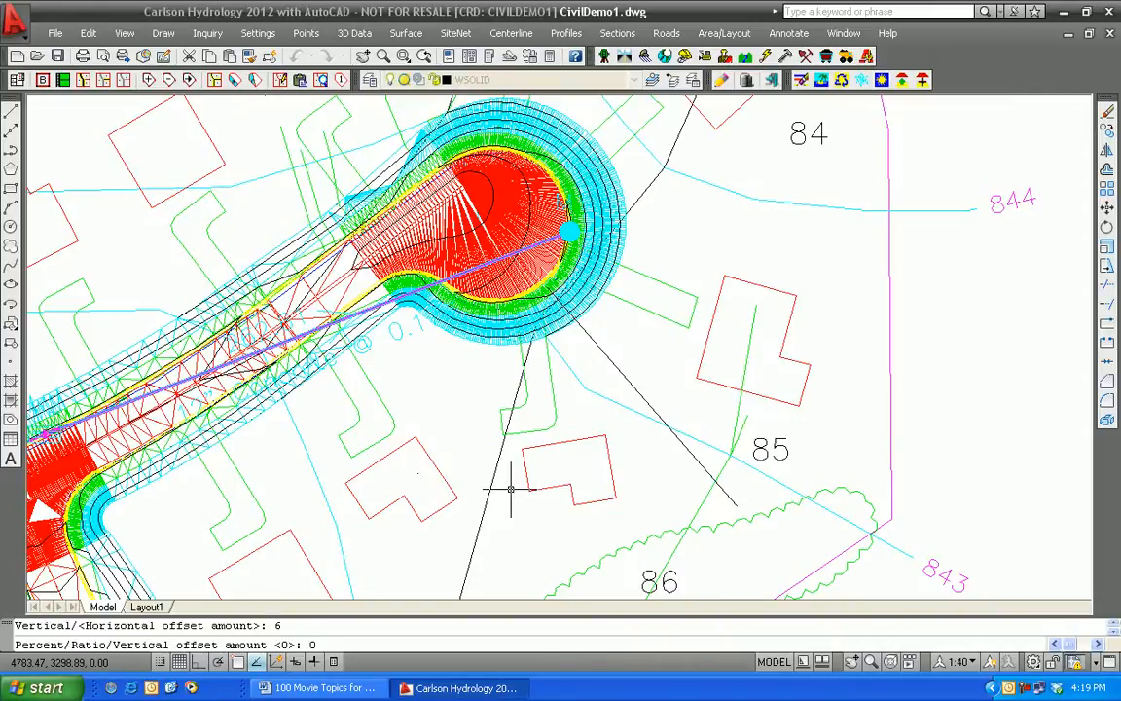
key(Return)
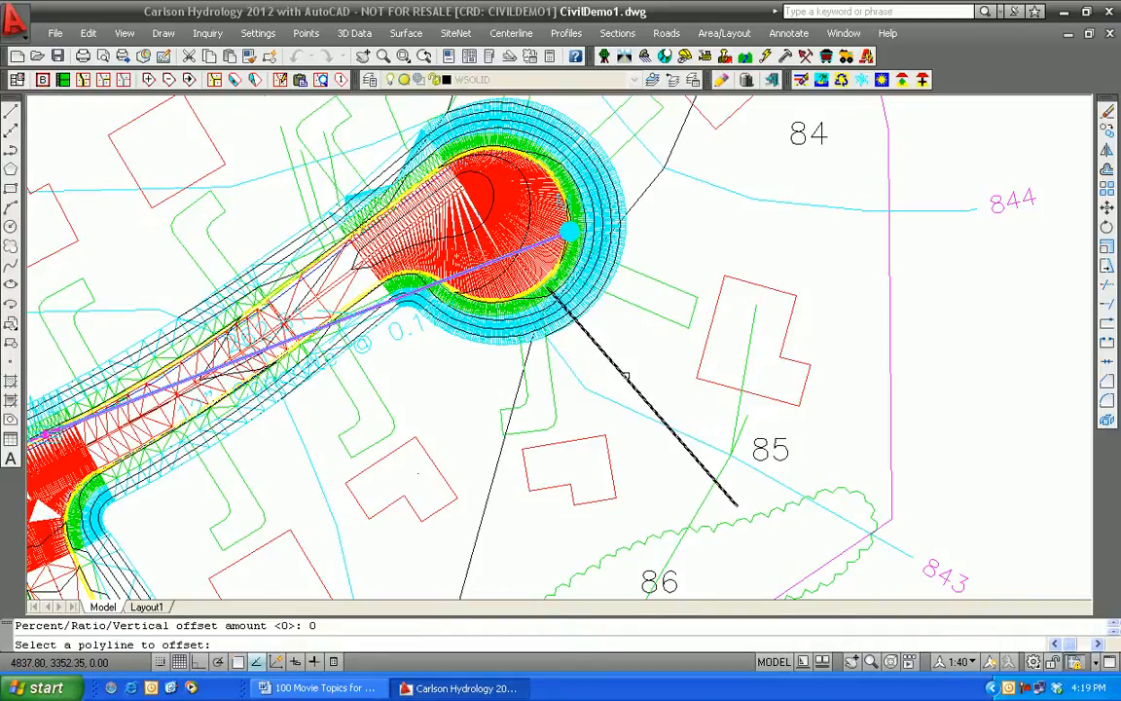
click(617, 382)
click(631, 471)
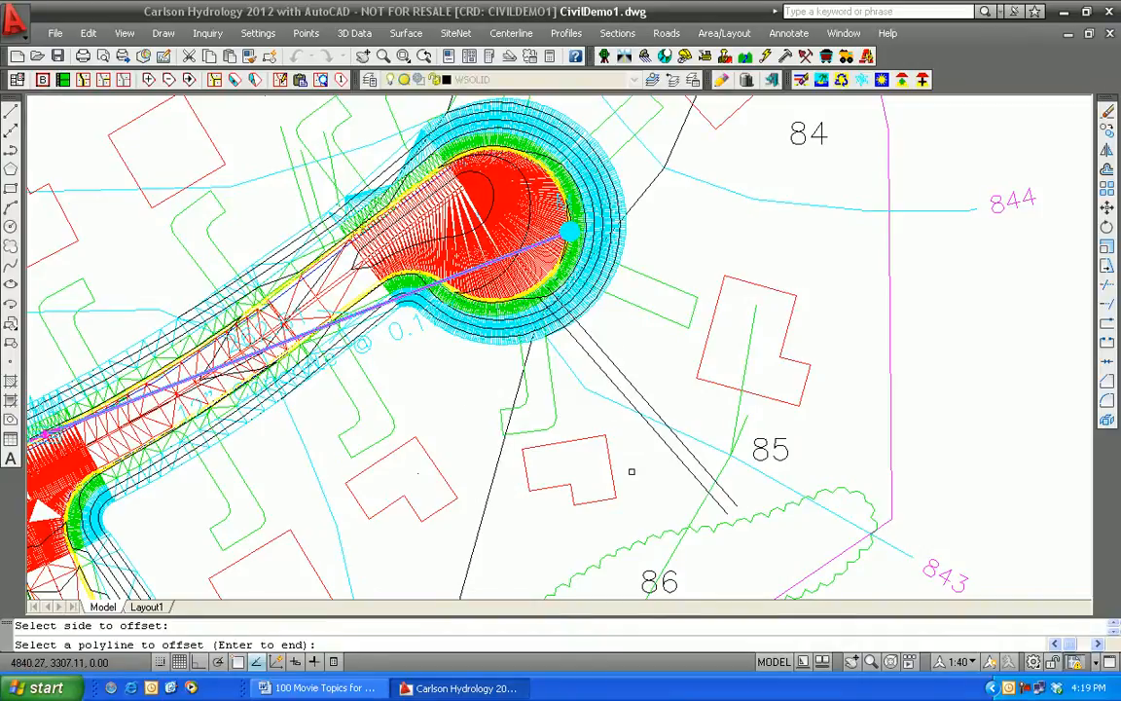
key(Return)
- Join the swale line and its offset into one closed polyline using Join Nearest with a maximum separation of 7 and directly connected endpoints
click(88, 33)
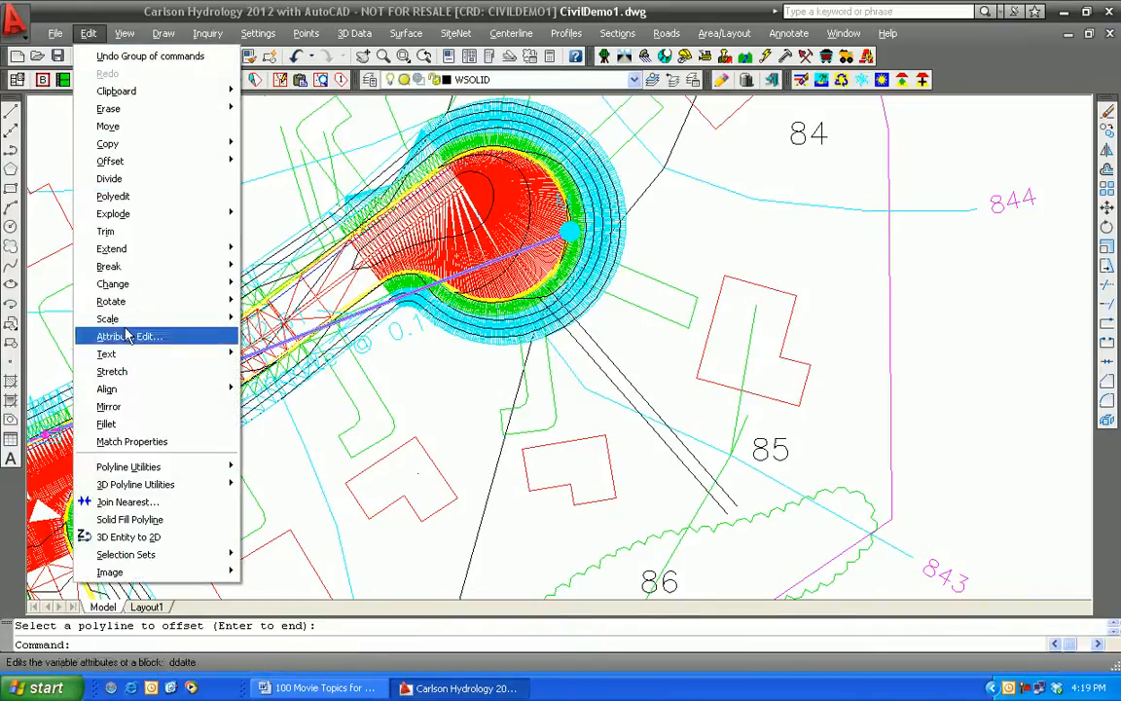
click(128, 501)
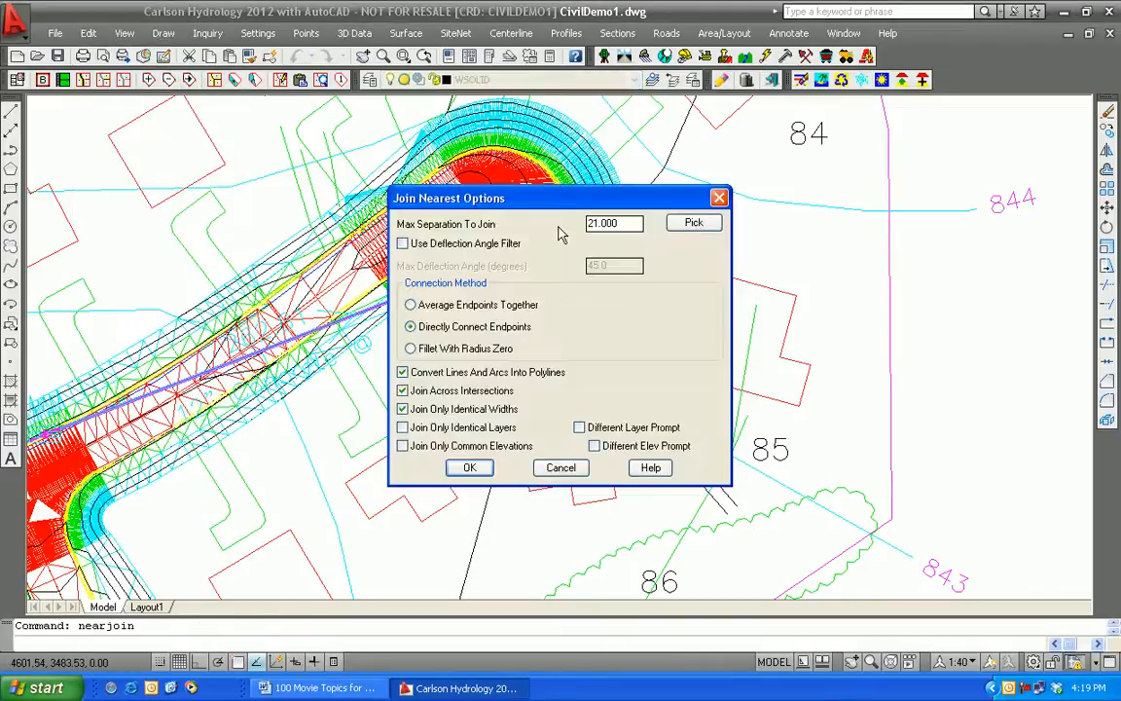
double_click(623, 222)
text(7)
click(466, 468)
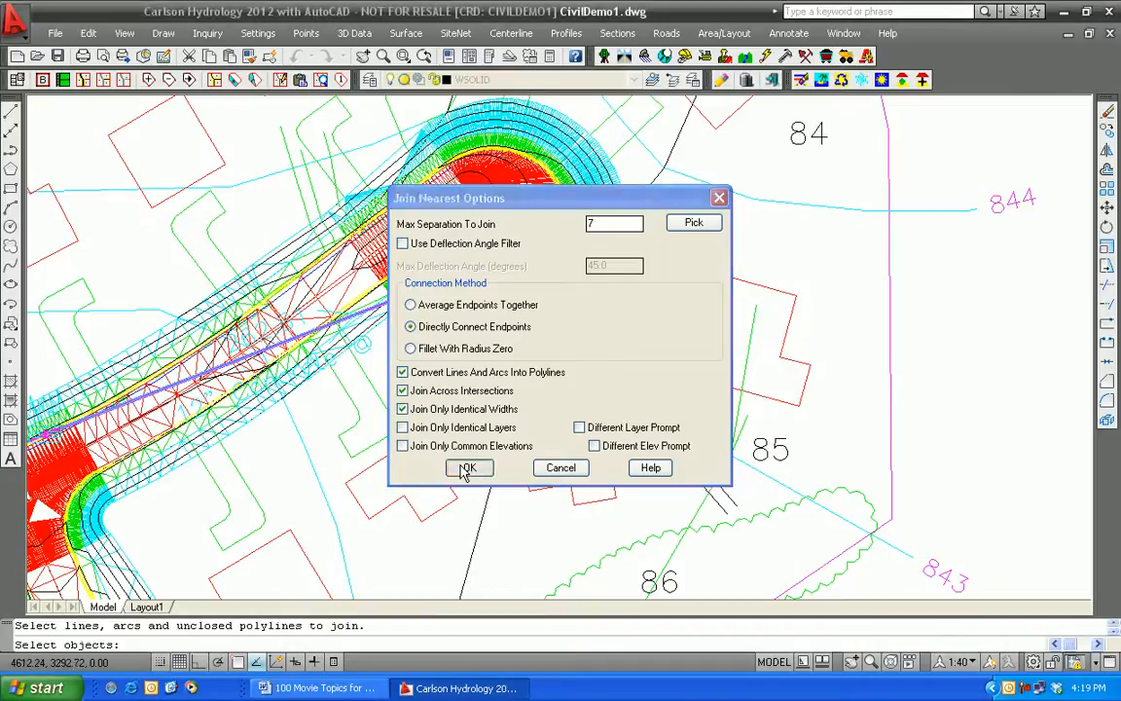
click(608, 380)
click(609, 376)
key(Return)
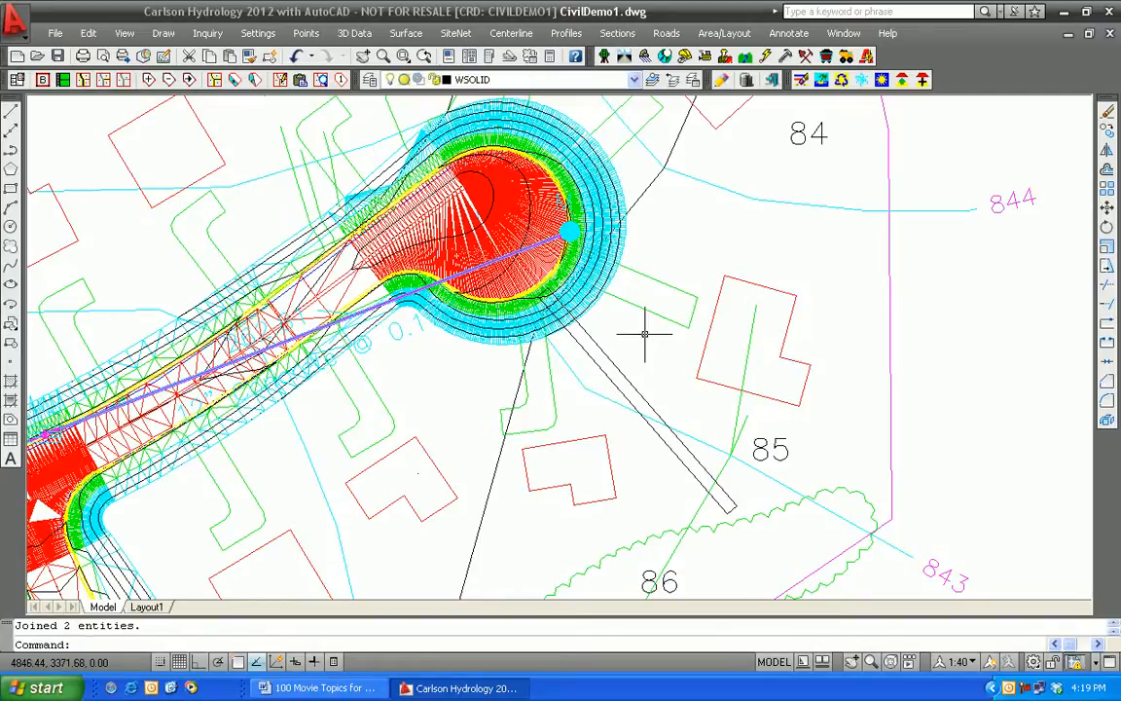
- Start a pad template design with ratio slopes and CivilHydro.tin as the slope target surface
click(416, 36)
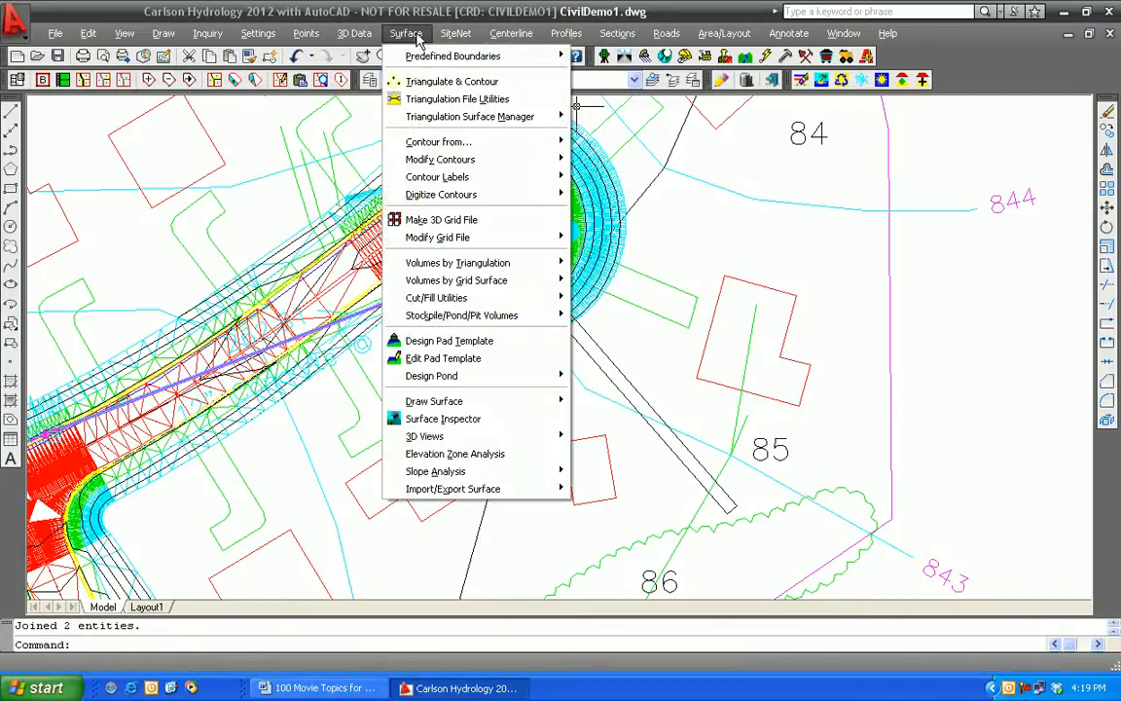
click(465, 345)
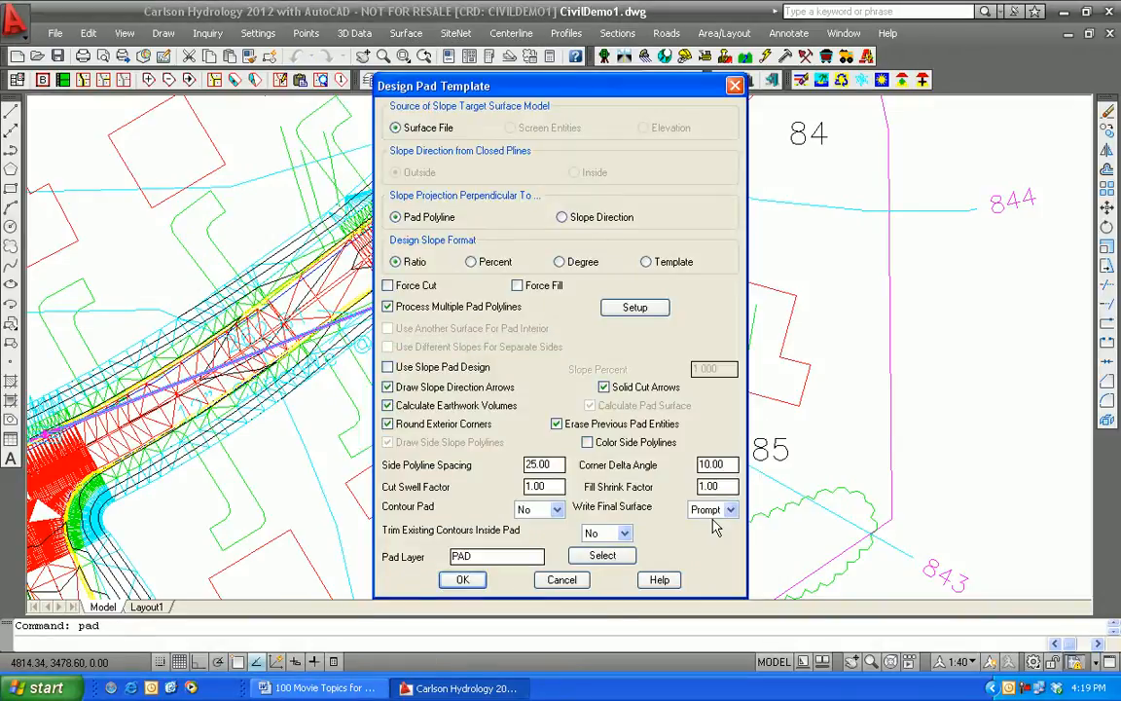
click(471, 582)
click(466, 580)
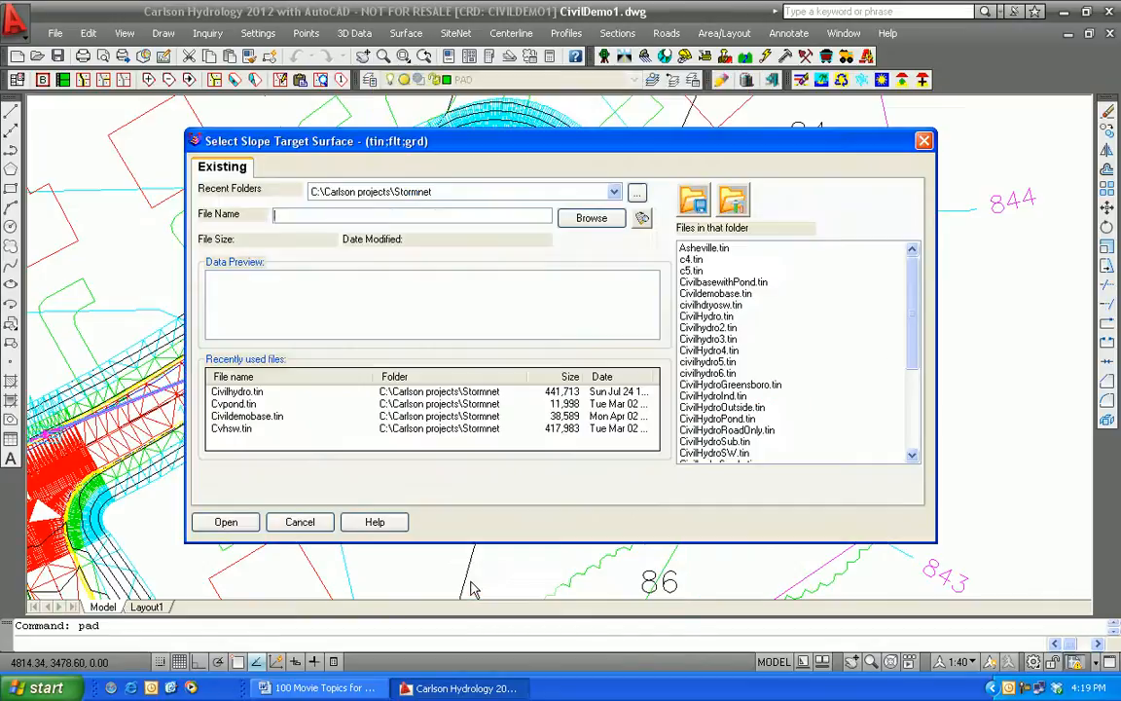
click(225, 394)
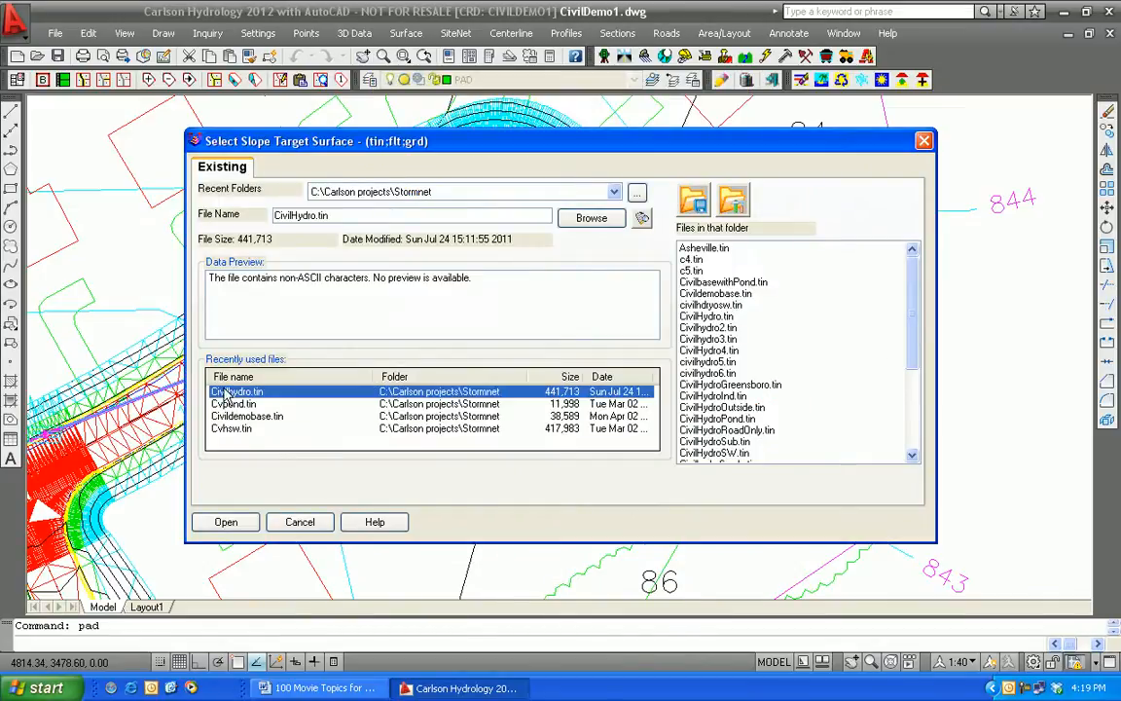
click(227, 523)
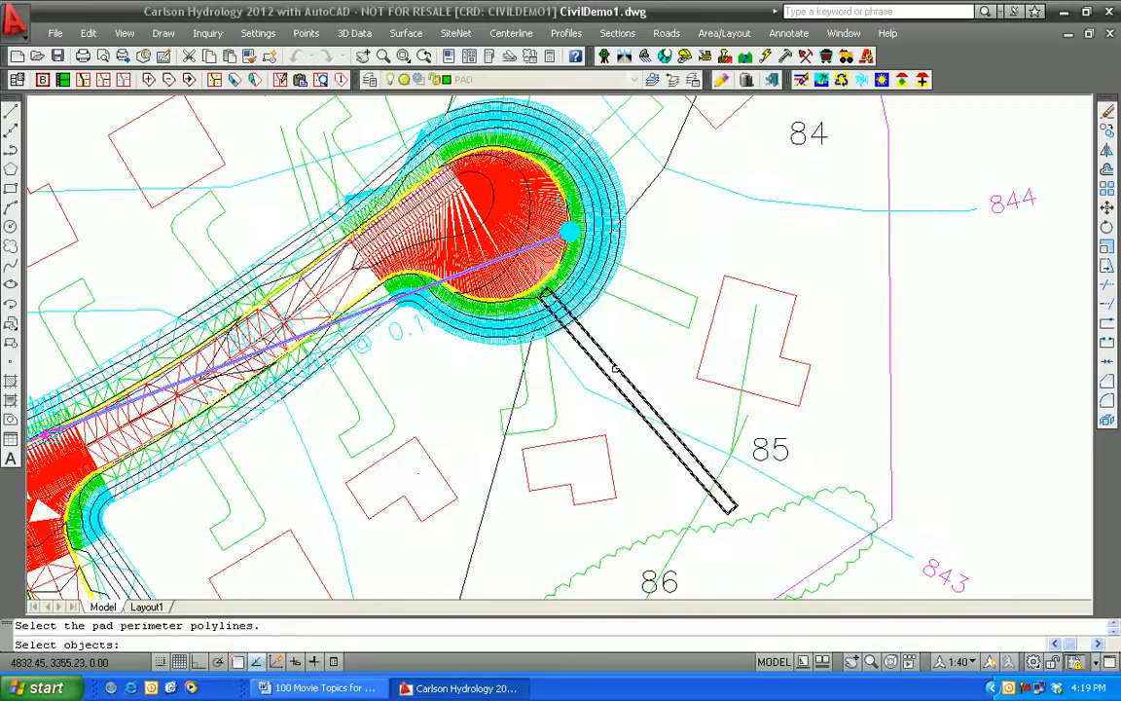
- Grade the closed swale polyline with 5.00 slope arrows and 6:1 fill and cut outslopes, and close the earthwork report
click(610, 377)
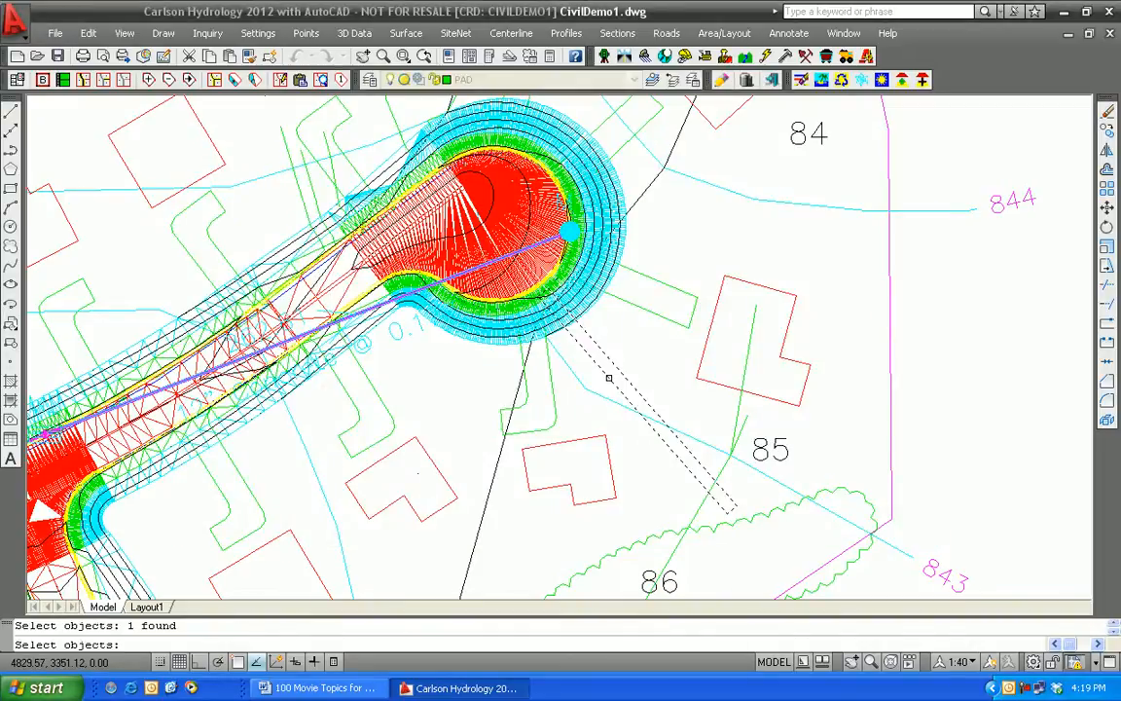
key(Return)
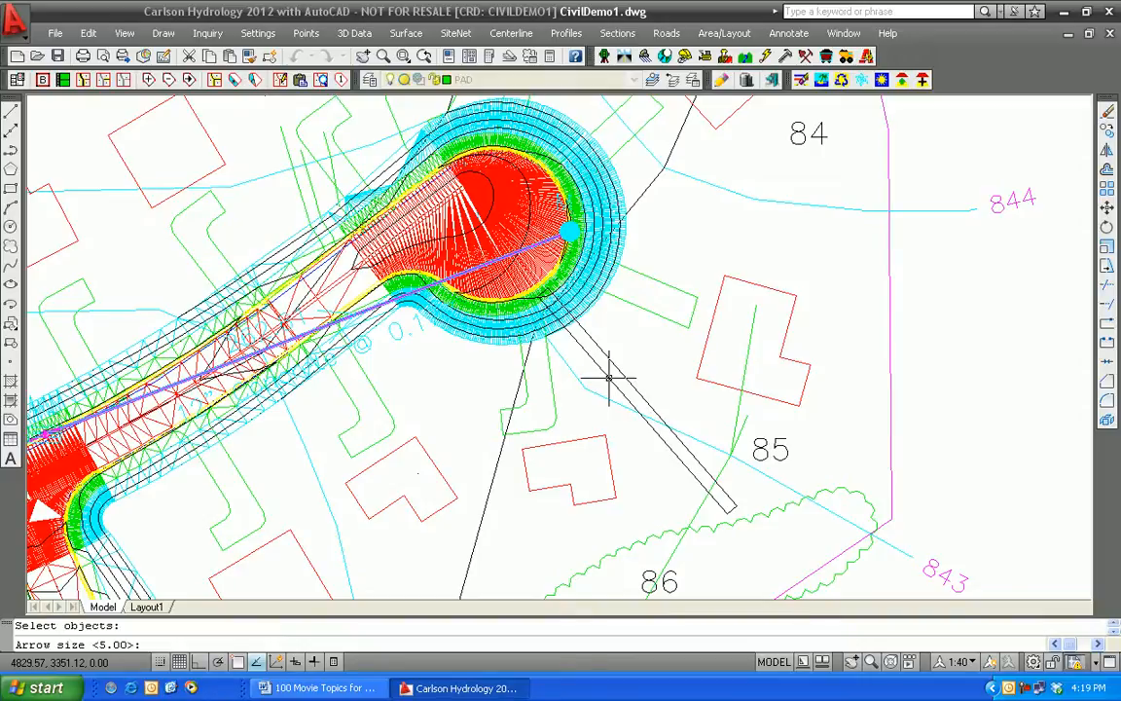
key(Return)
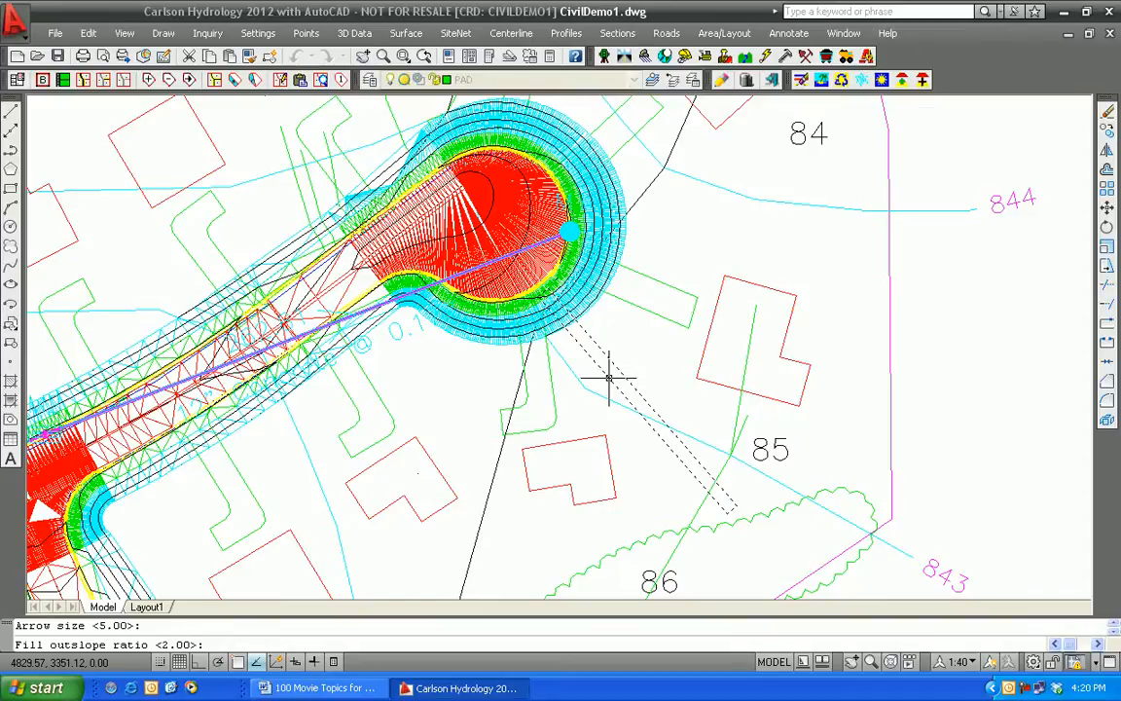
text(6)
key(Return)
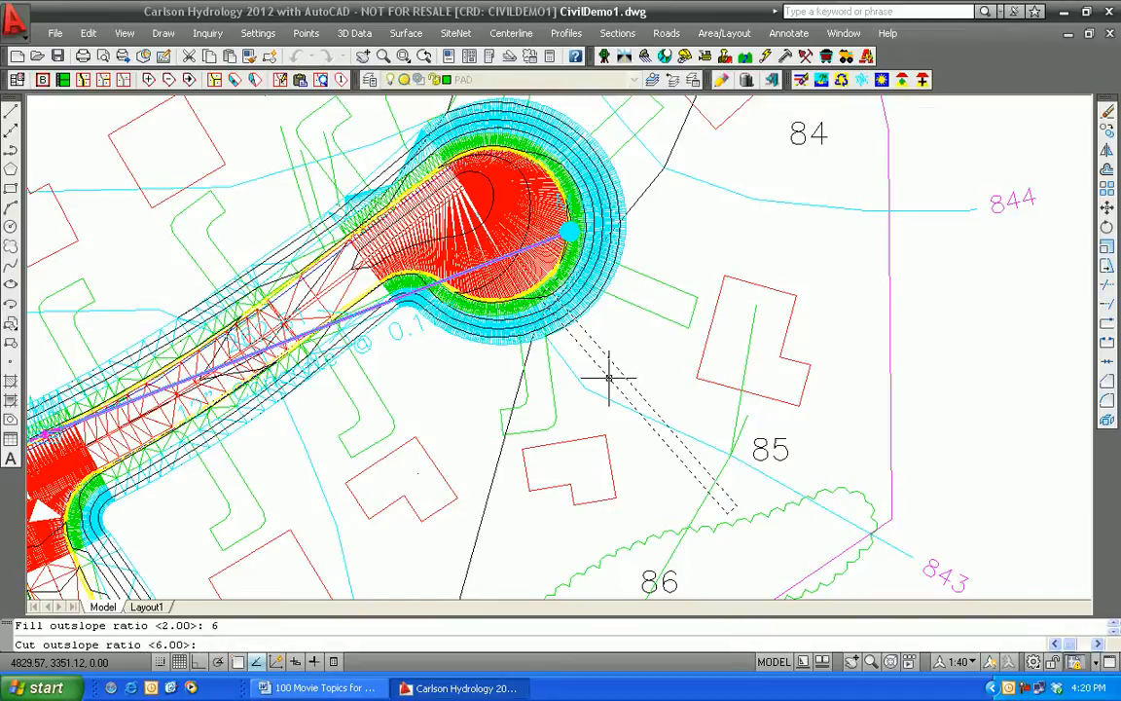
key(Return)
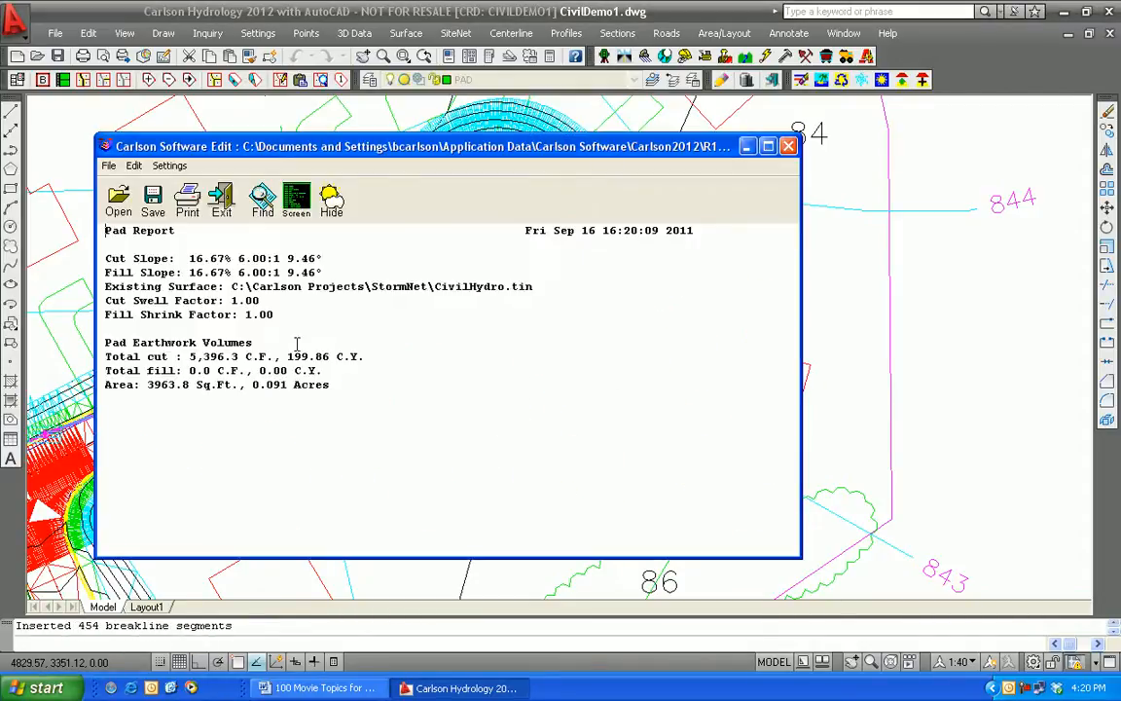
click(222, 204)
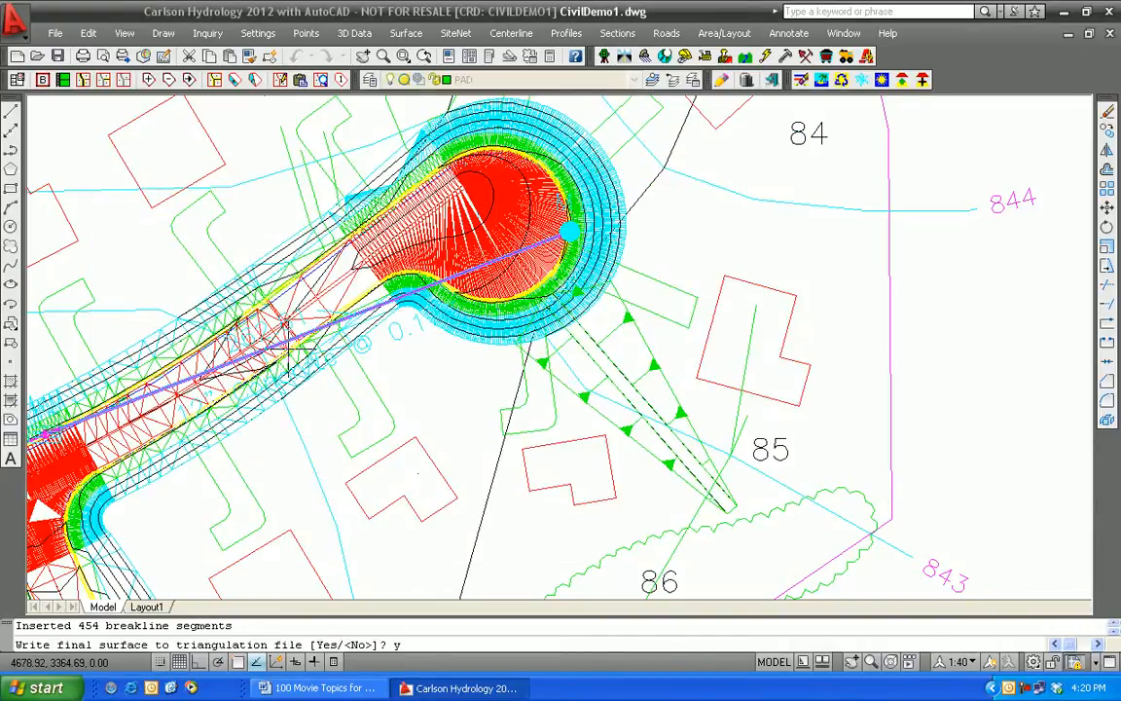
- Write the final graded swale surface to the triangulation file Civilhydroswale.tin
text(y)
key(Return)
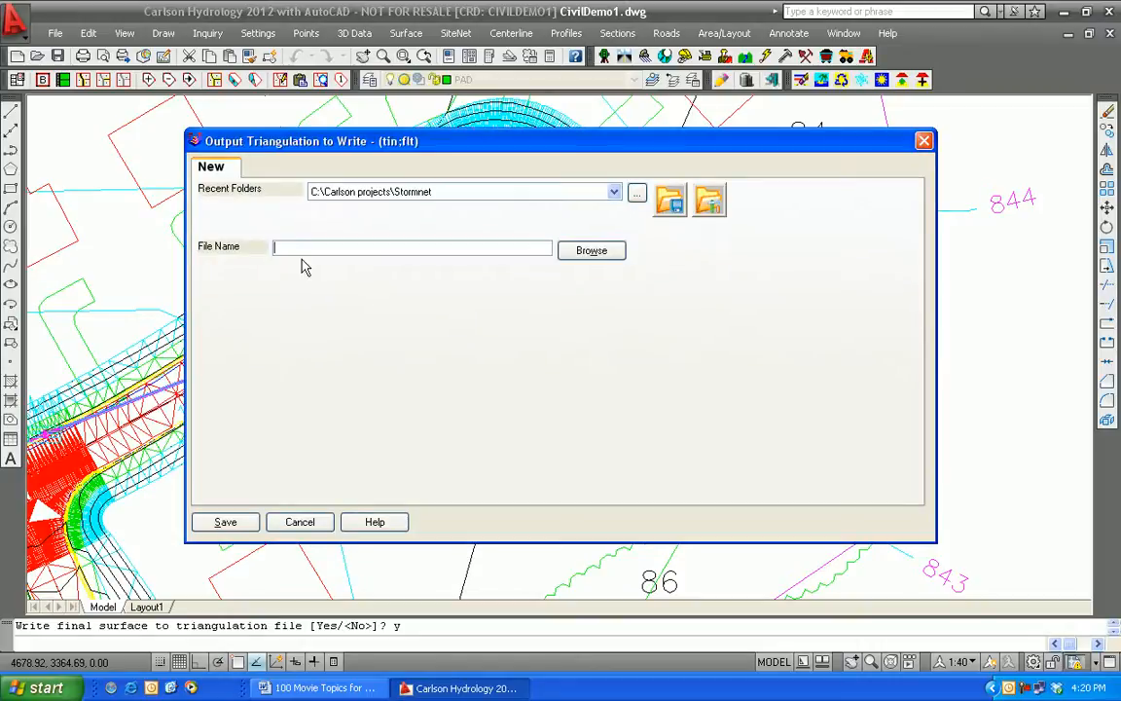
text(C)
text(swale)
click(225, 523)
click(523, 367)
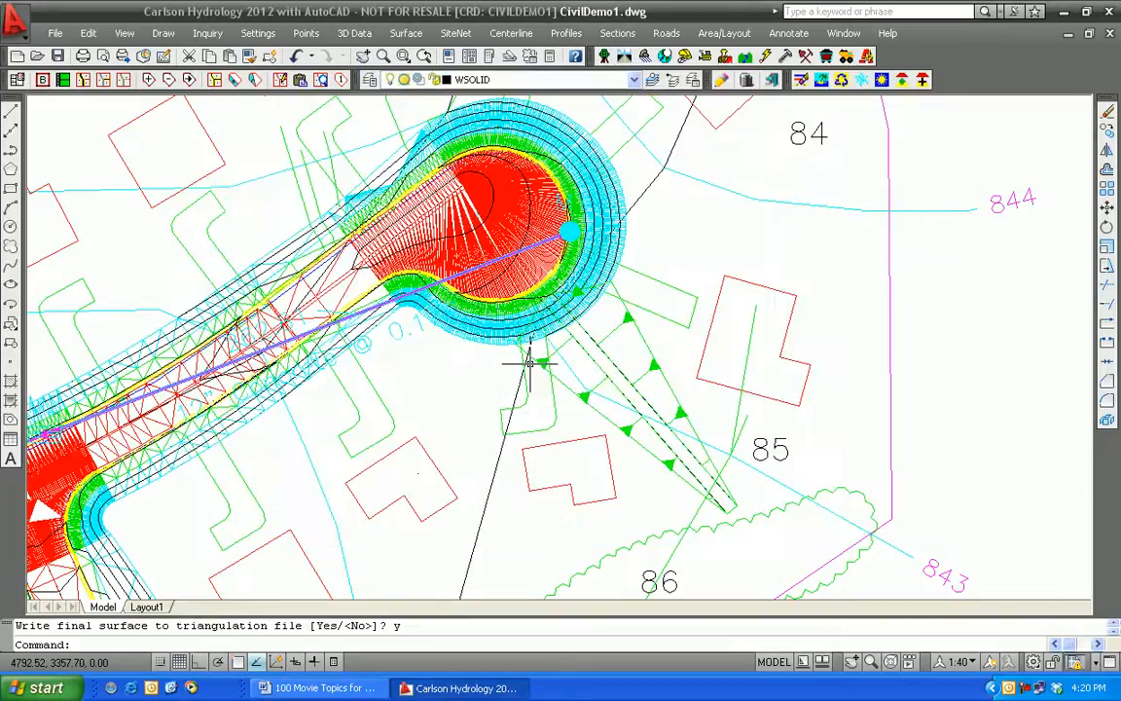
- Switch to the Hydrology commands and set Civilhydroswale.tin as the sewer network's reference surface
click(645, 57)
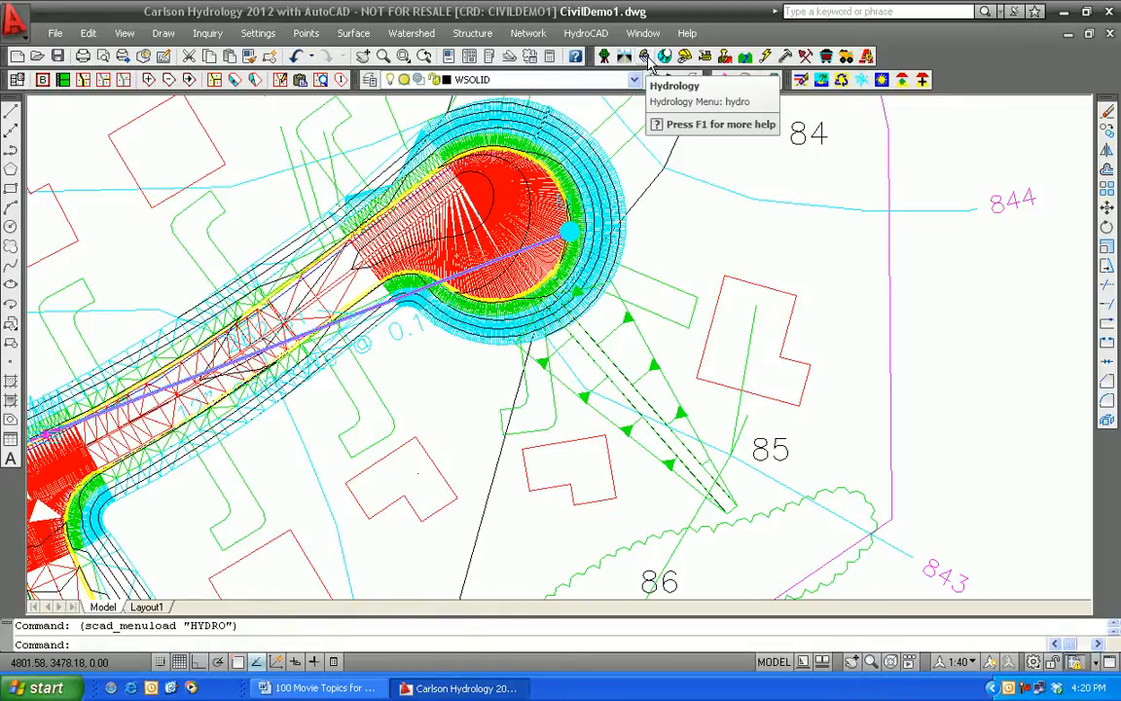
click(528, 33)
mouse_move(561, 58)
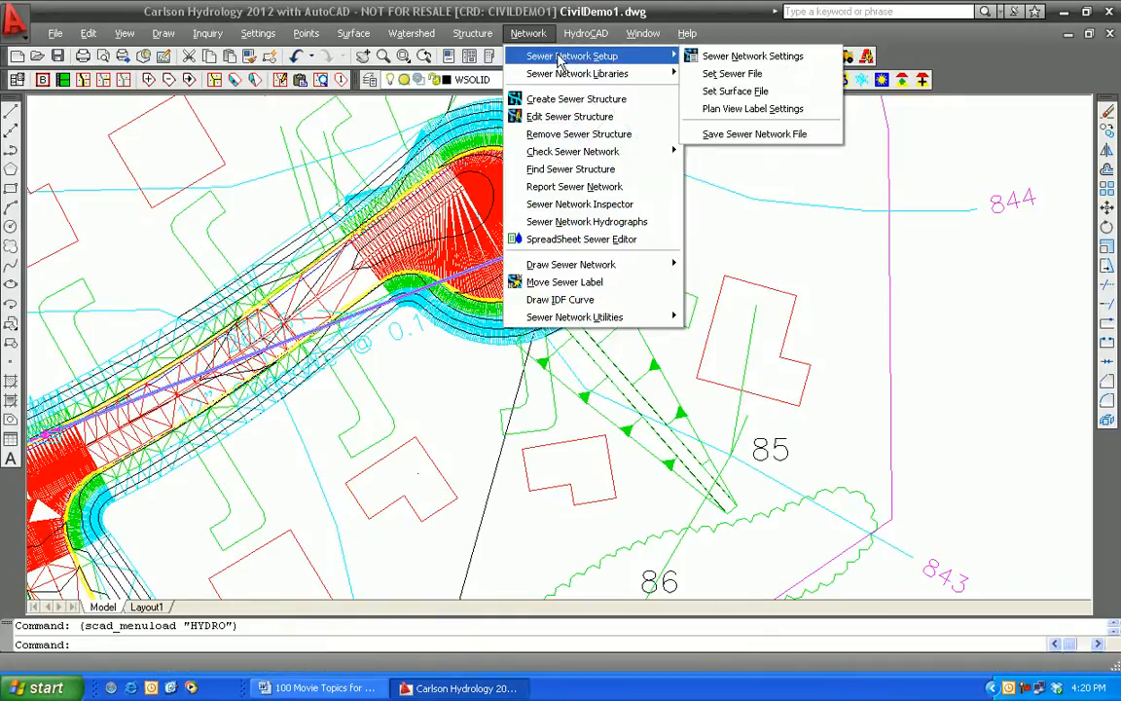
click(732, 90)
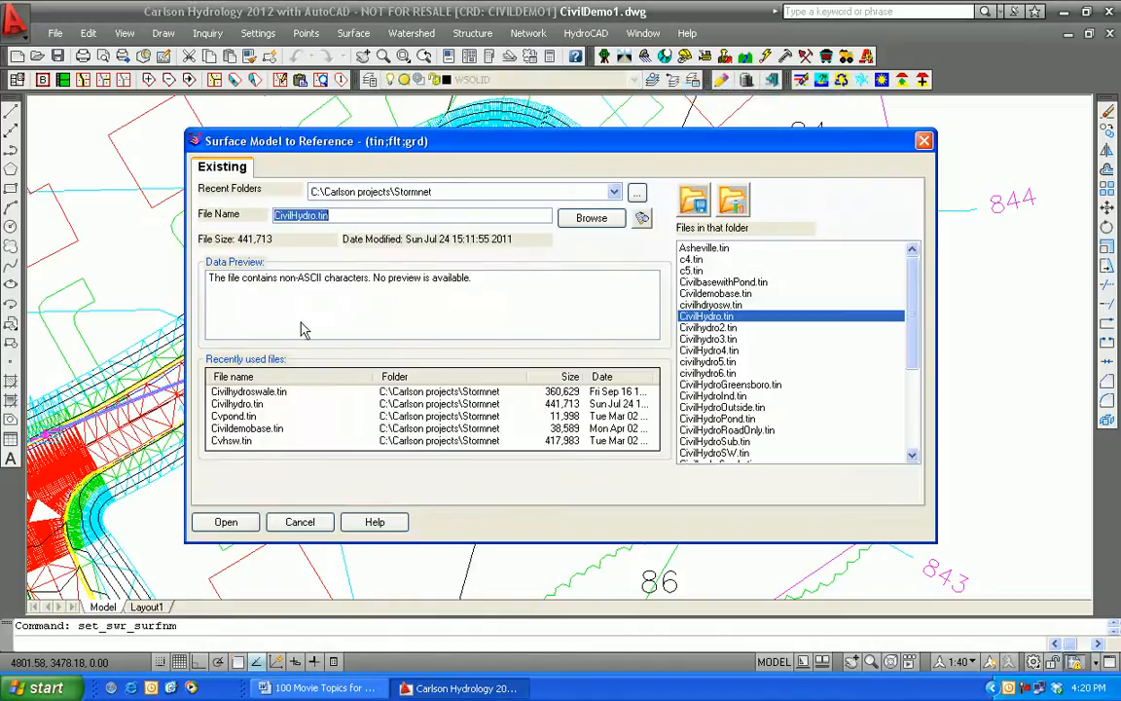
click(248, 392)
click(226, 521)
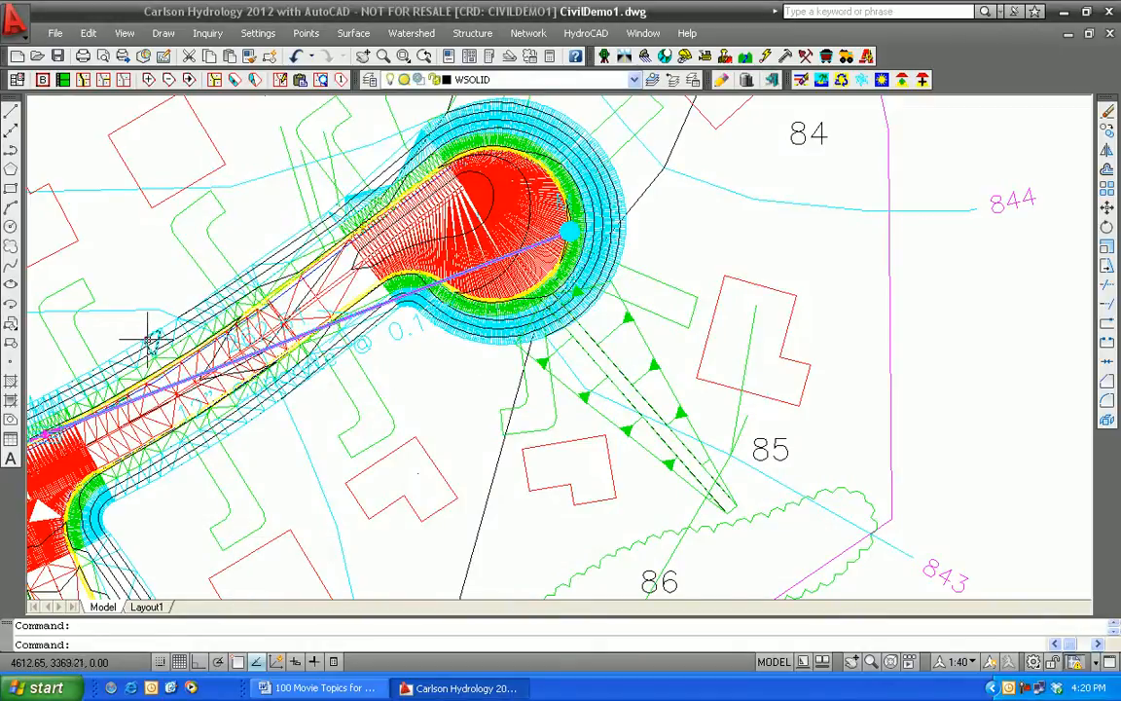
- Recalculate the drainage area of cul-de-sac structure M1 from the swale surface and inspect the extent of its hatched watershed
scroll(565, 210, up, 3)
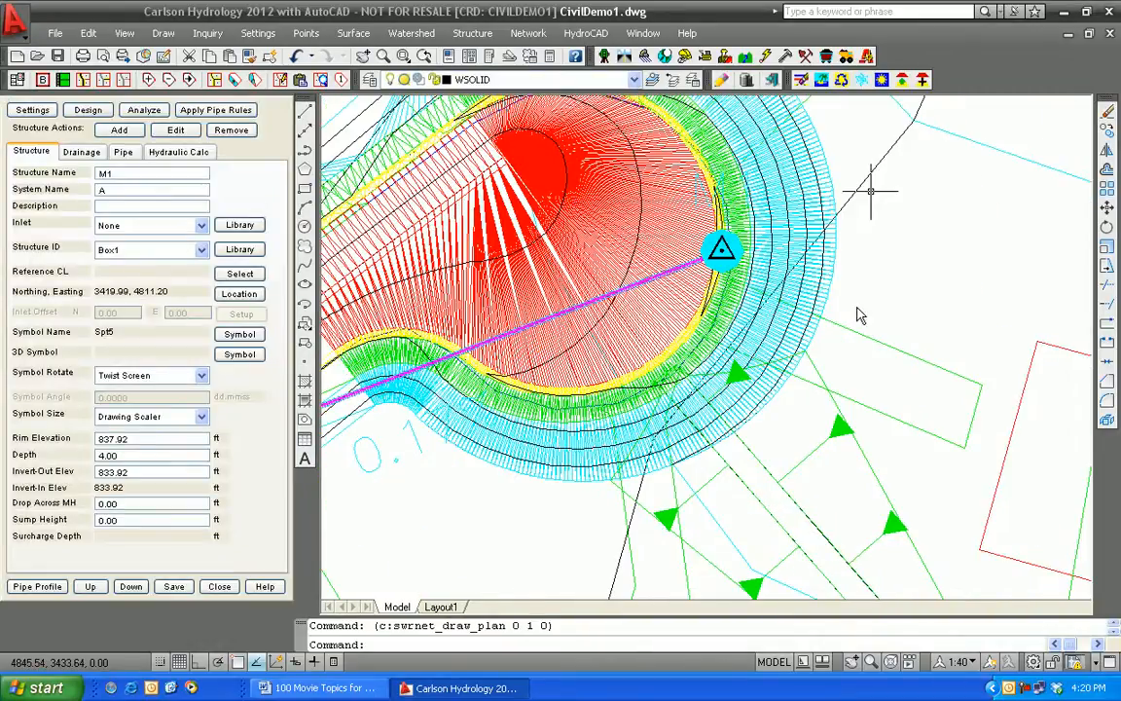
scroll(832, 326, down, 4)
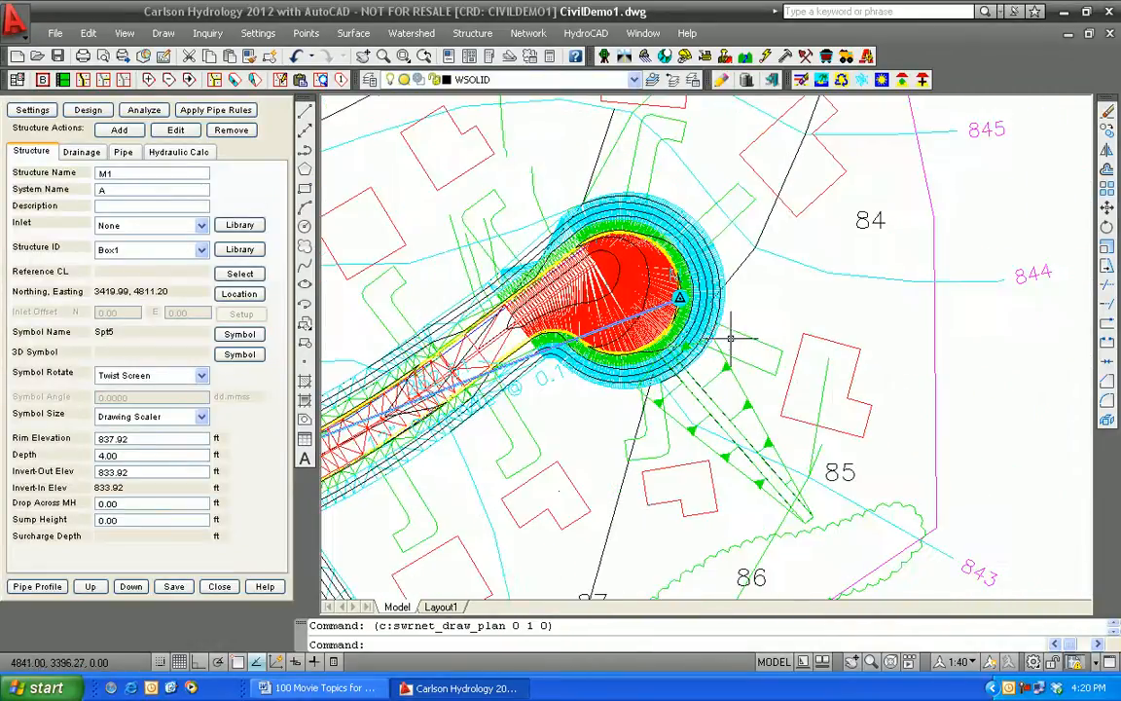
click(81, 151)
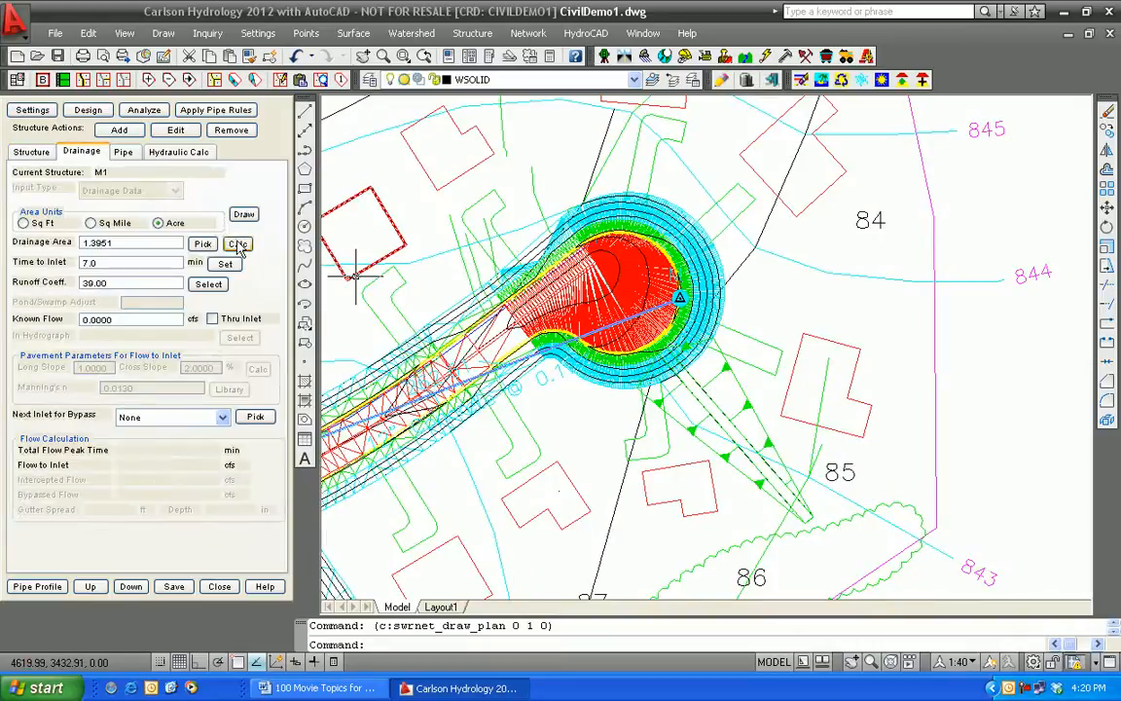
scroll(779, 330, down, 4)
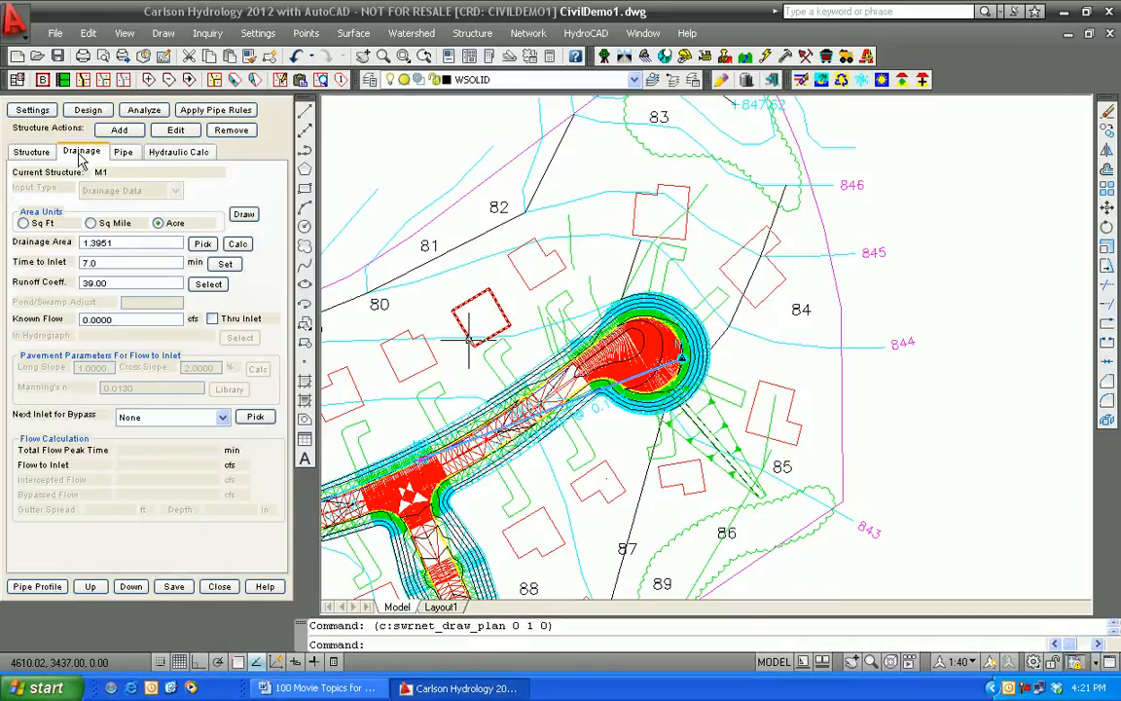
click(238, 244)
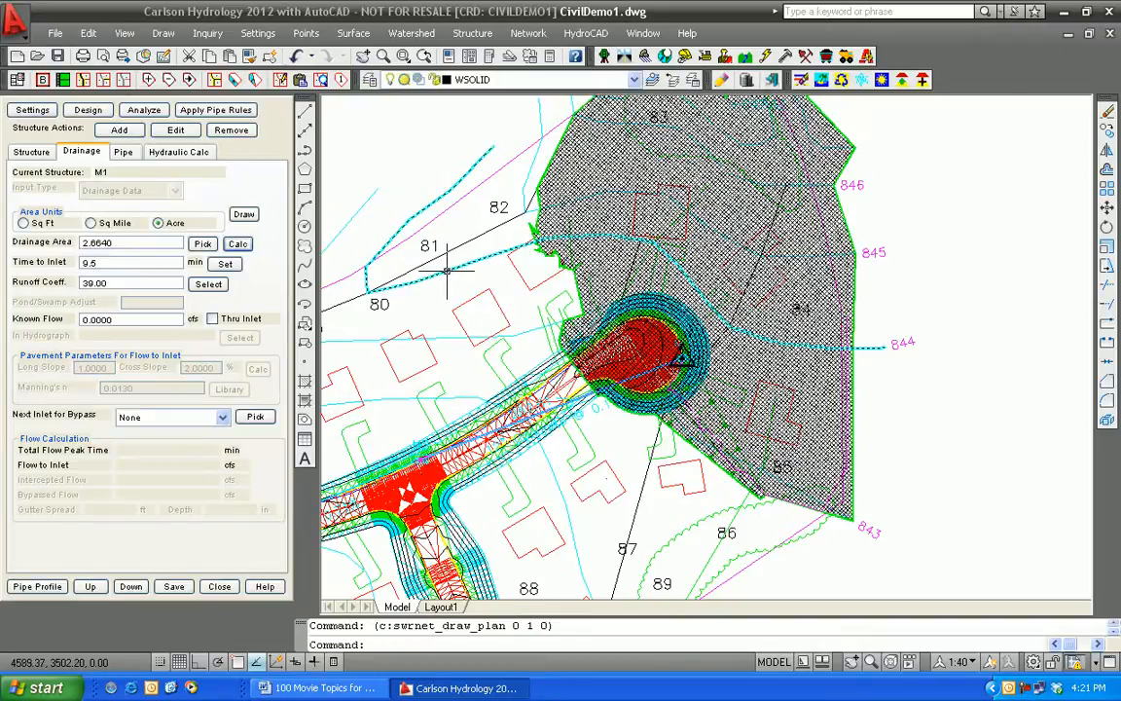
mouse_move(883, 425)
middle_down()
mouse_move(906, 508)
mouse_move(900, 412)
middle_up()
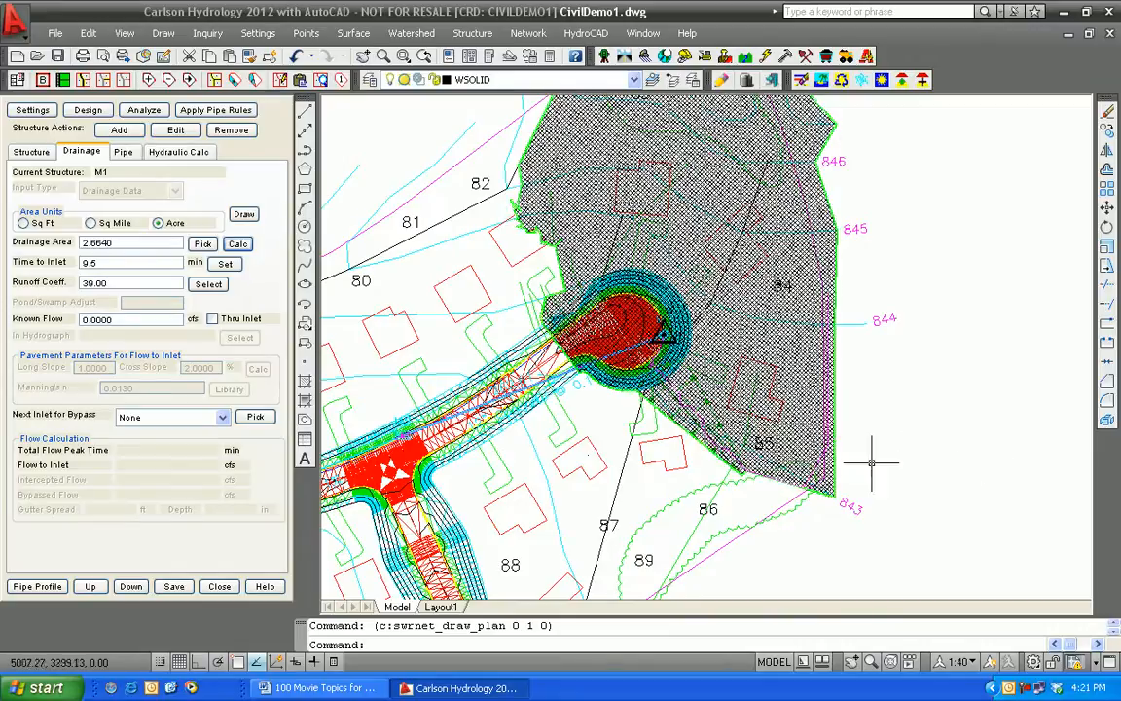
middle_drag(830, 407, 803, 505)
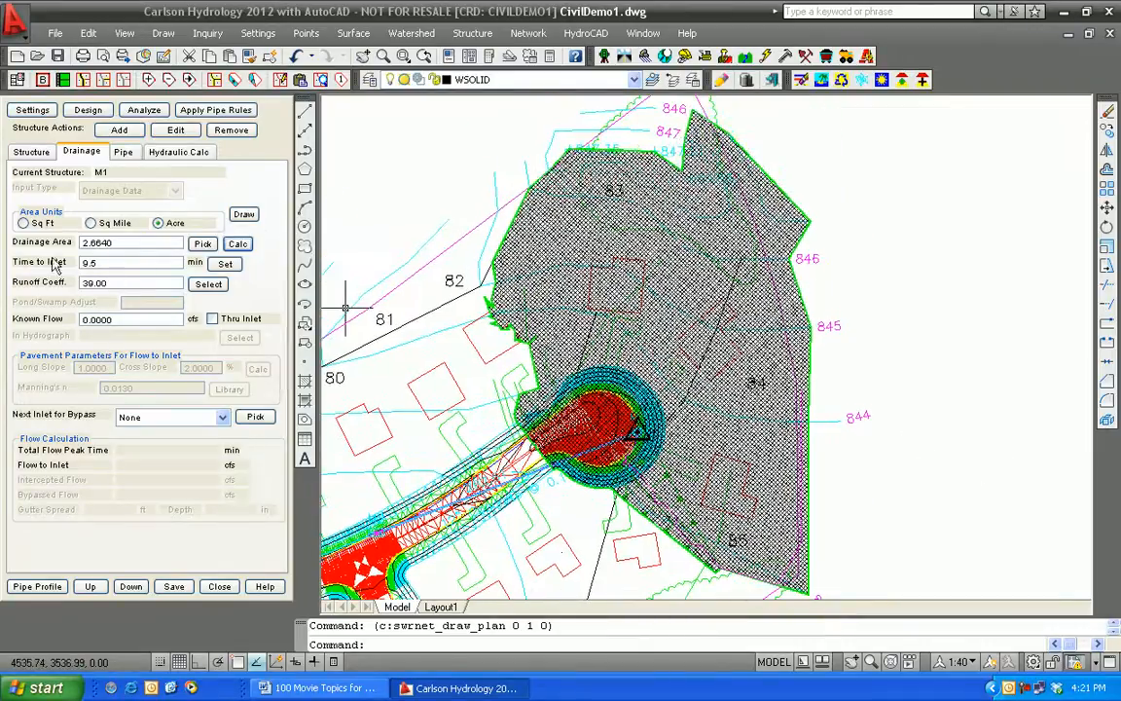